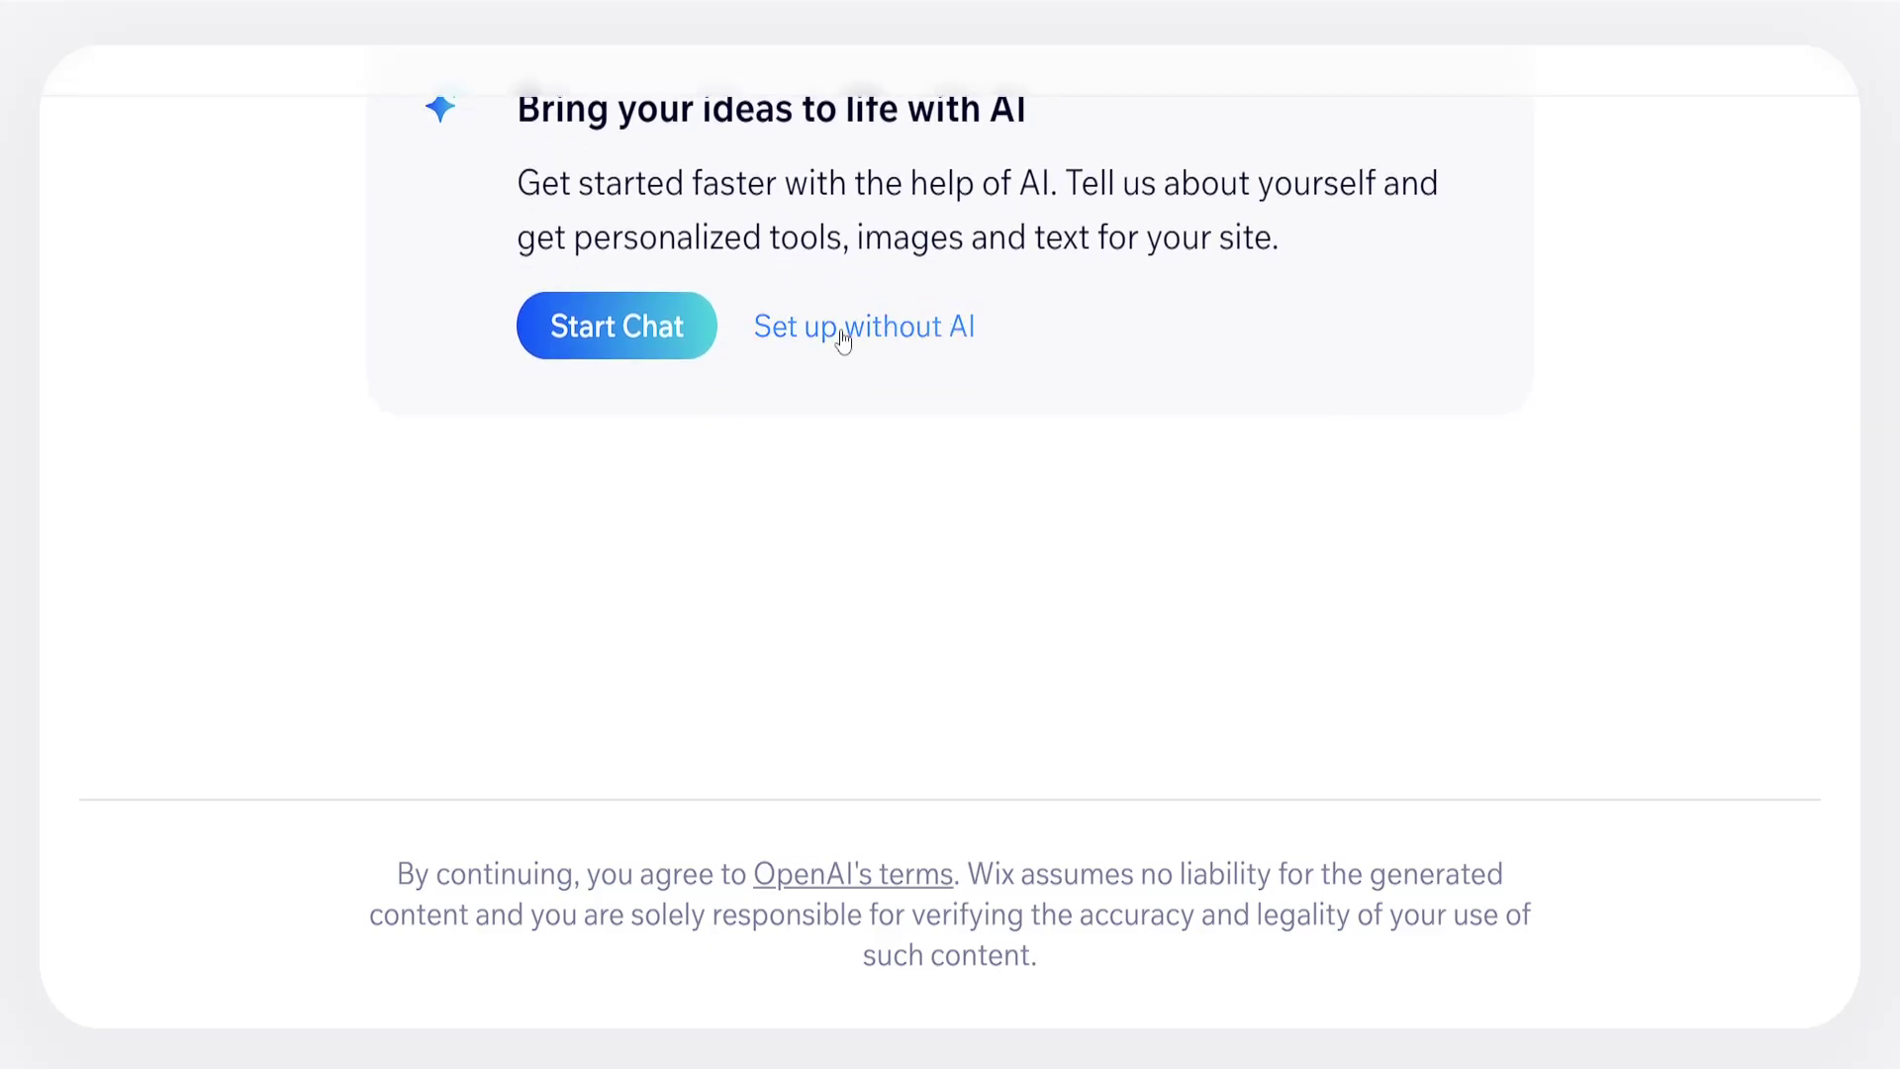
Choose to set up the new site without AI.
left_click(898, 342)
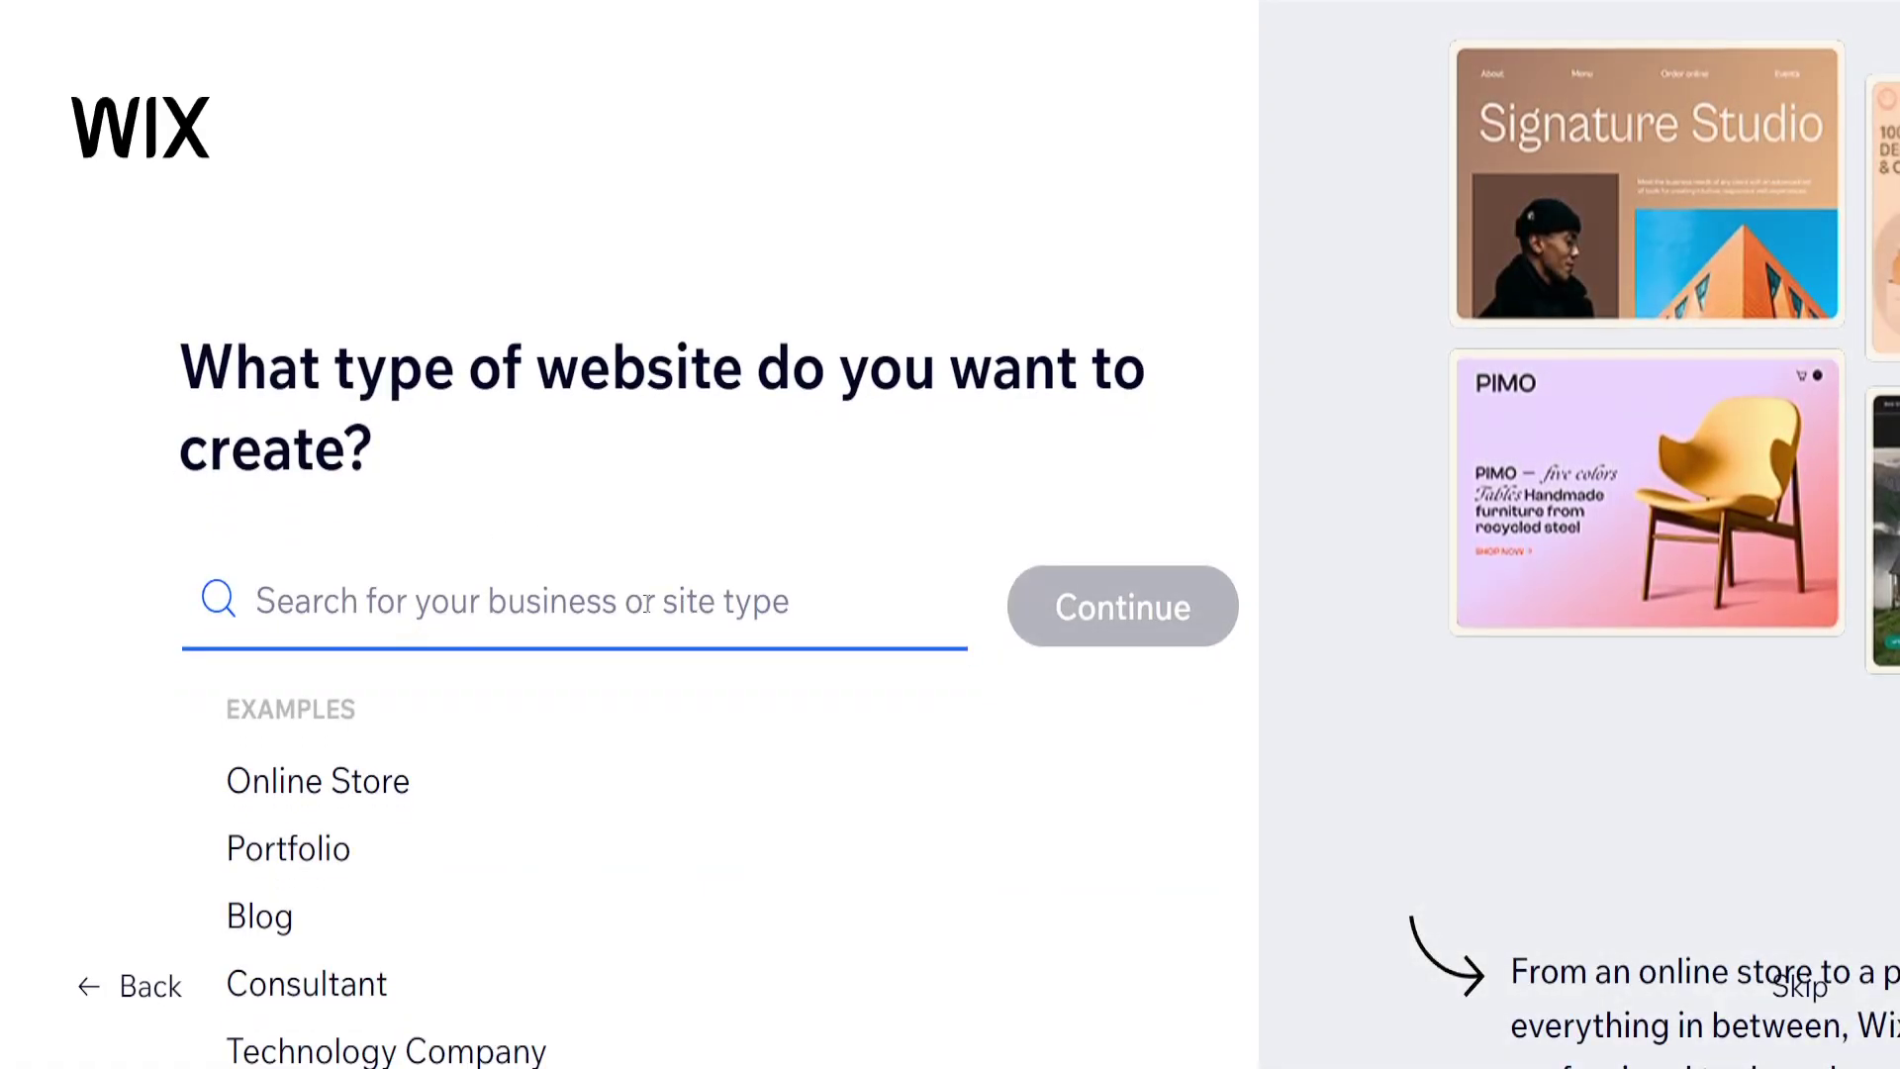
Search 'Hotel Booking' and set Hotel as the website type.
type("Hotel Booking")
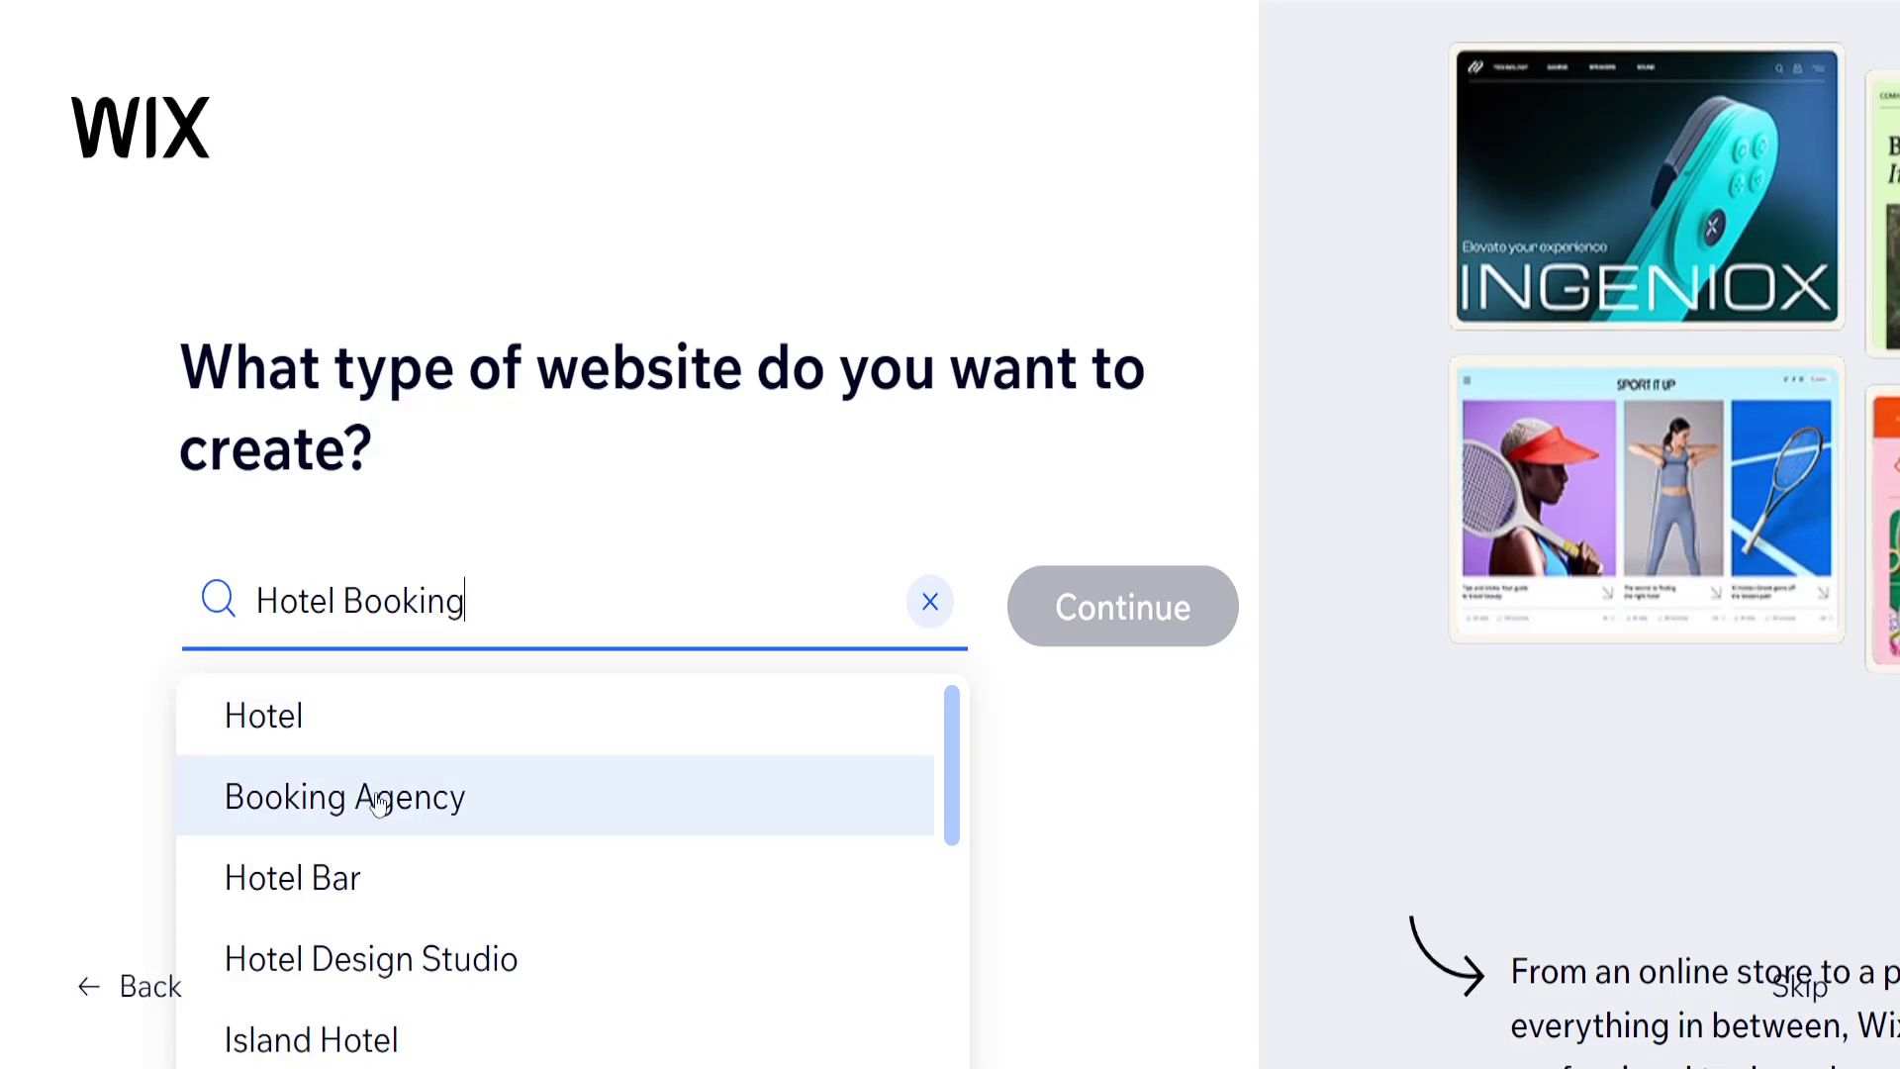
scroll(353, 768, "down", 3)
scroll(356, 768, "down", 7)
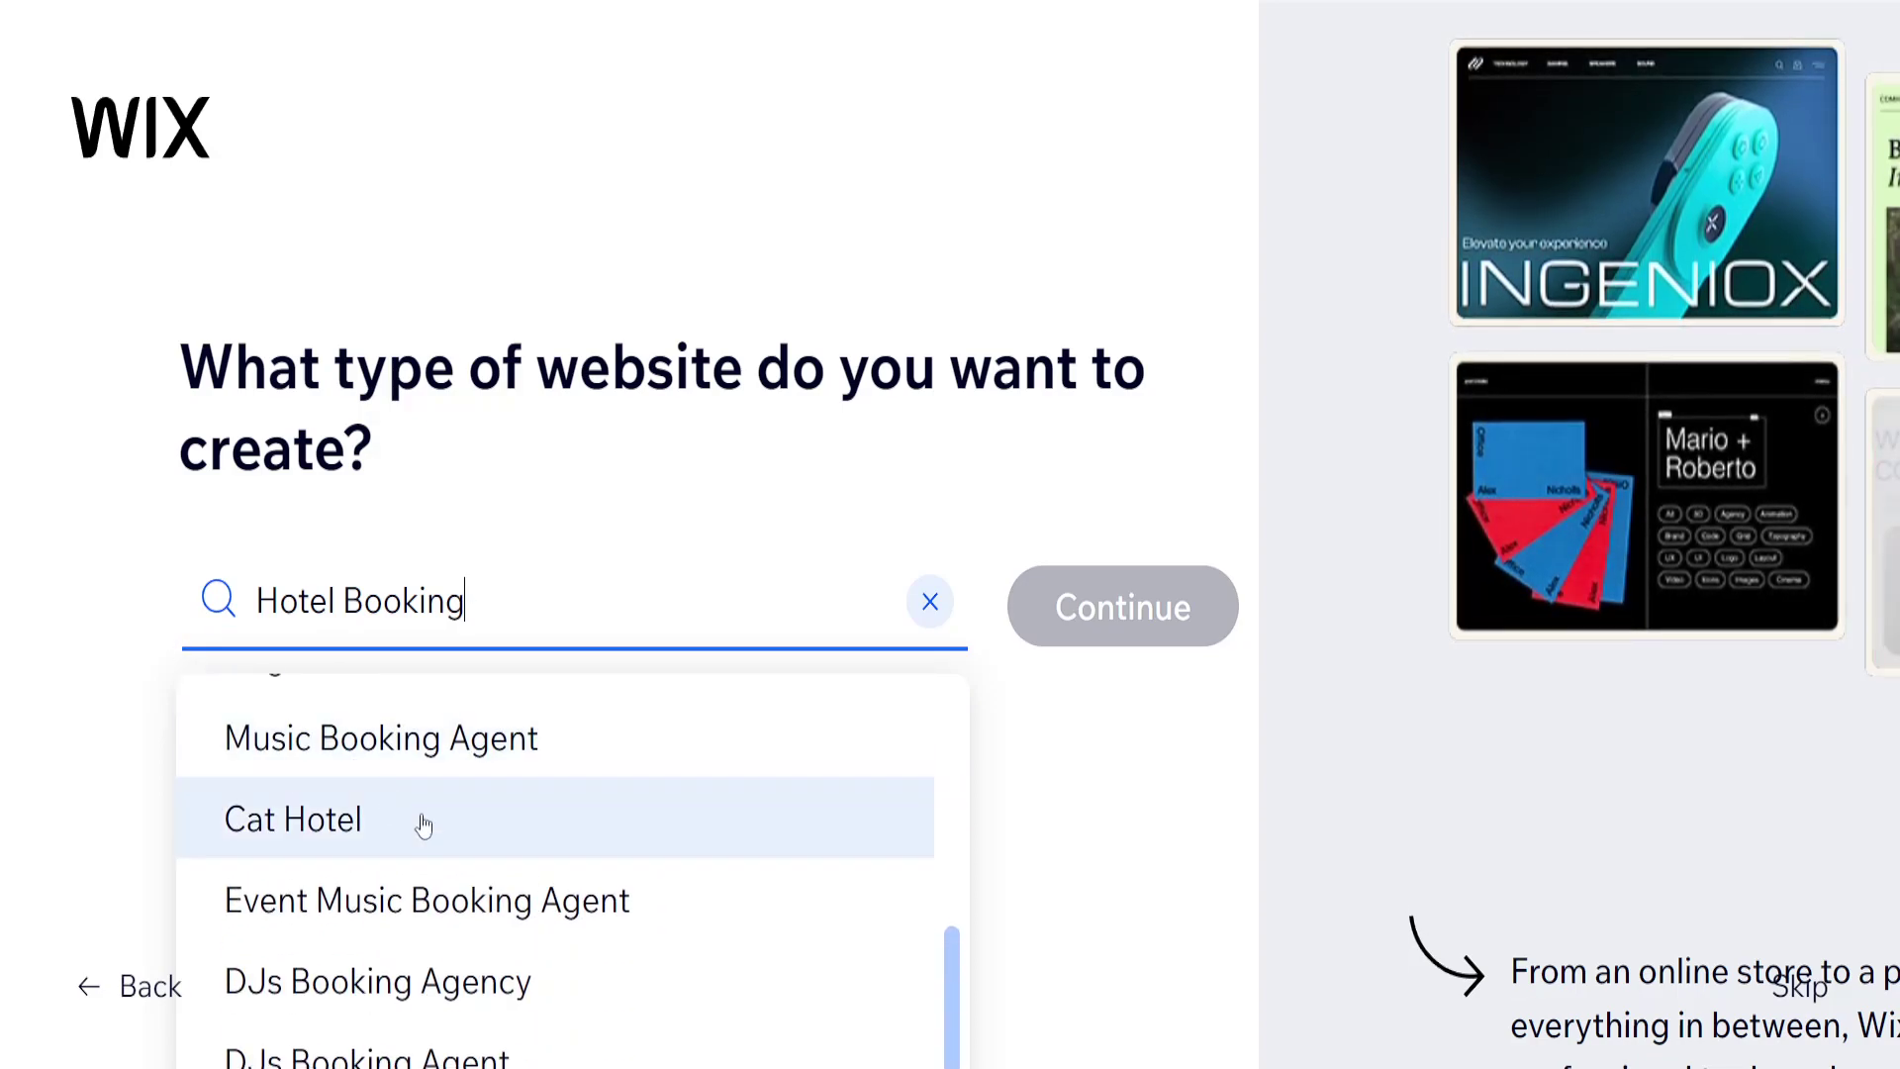
scroll(515, 850, "up", 6)
scroll(565, 859, "up", 4)
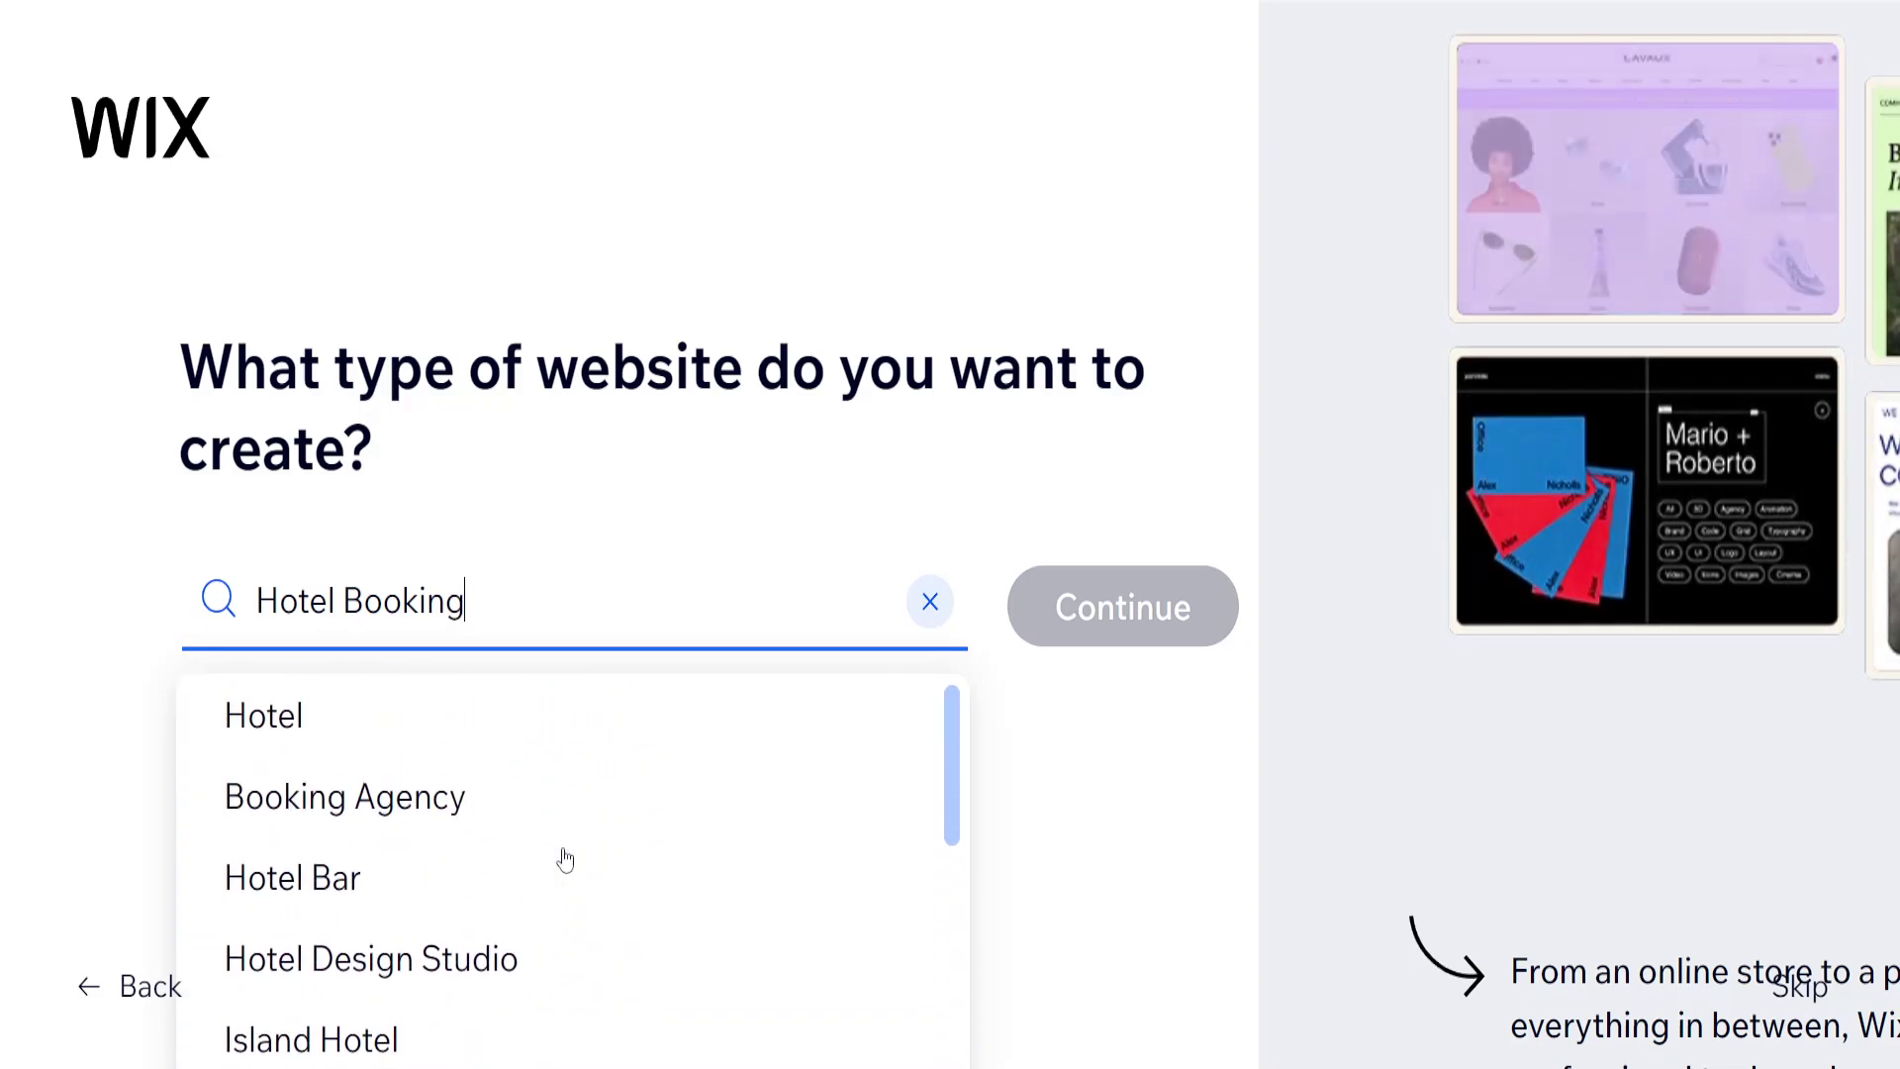
left_click(367, 734)
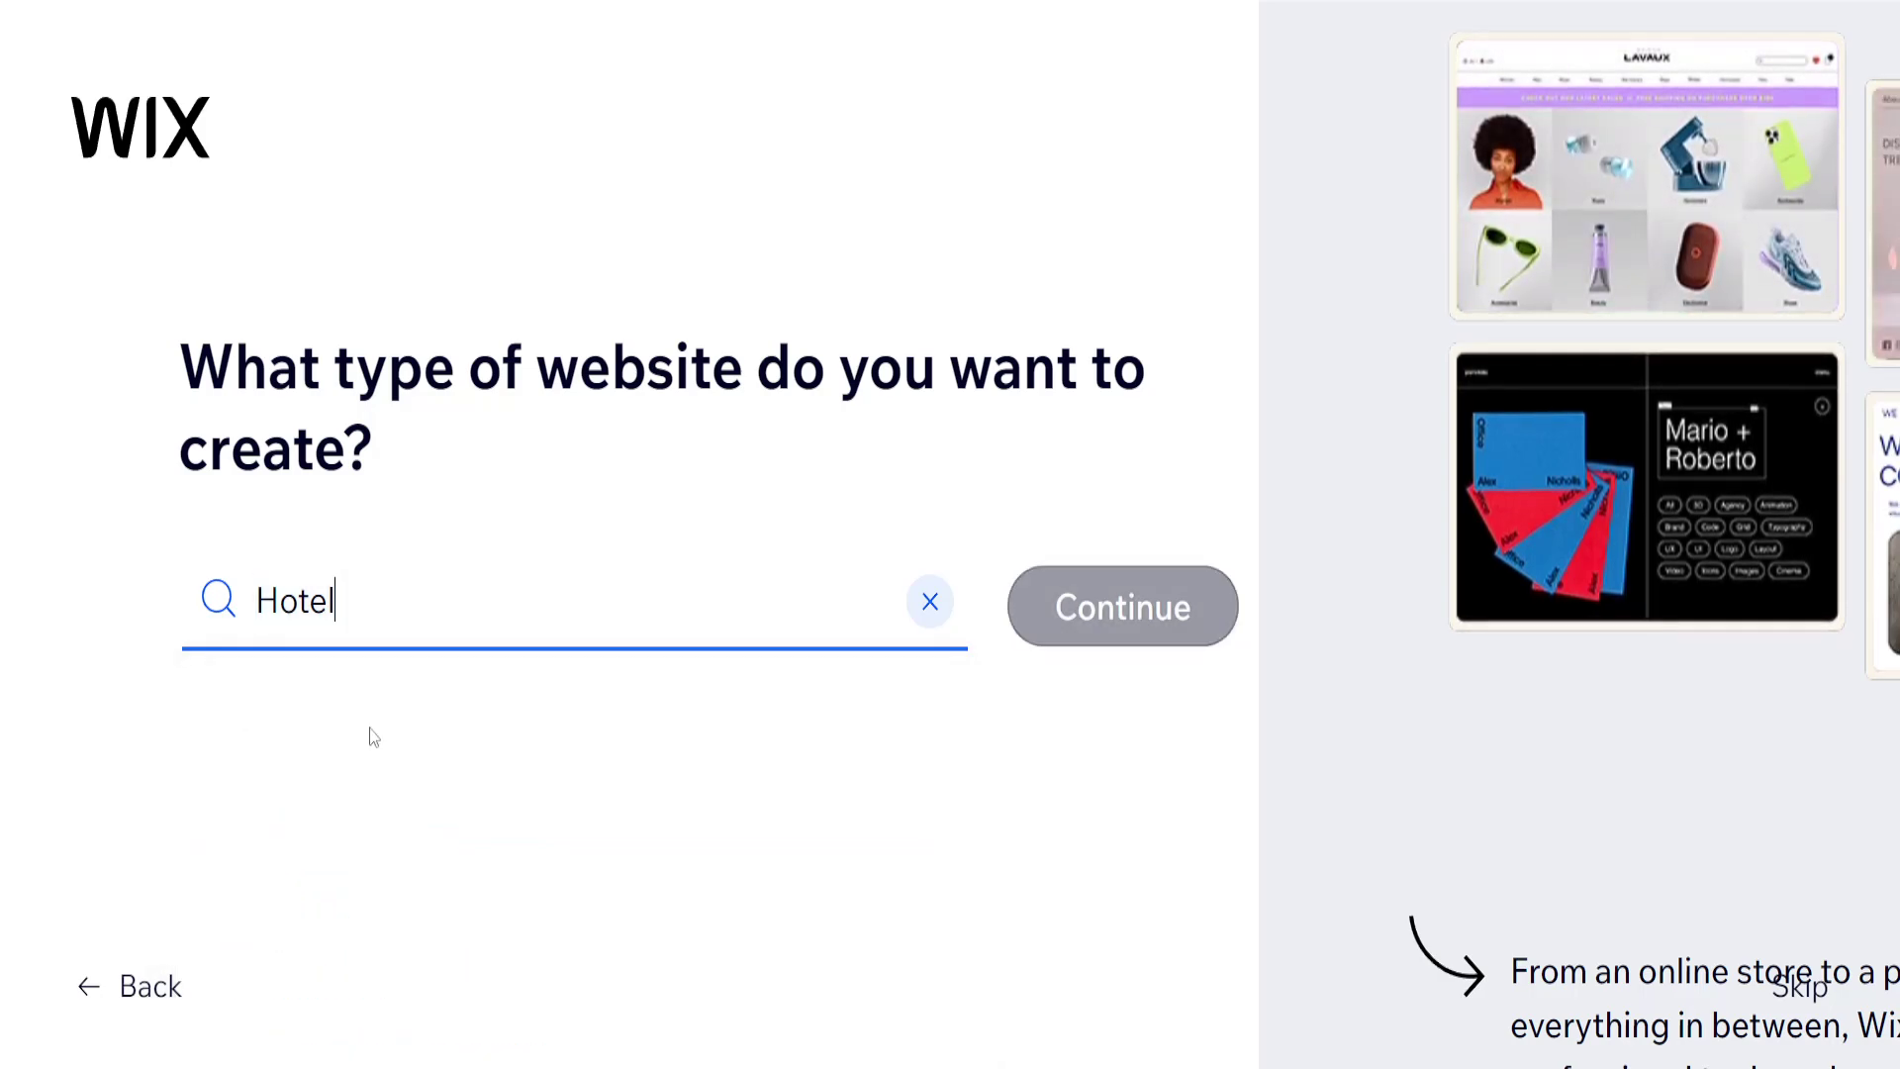
left_click(1086, 641)
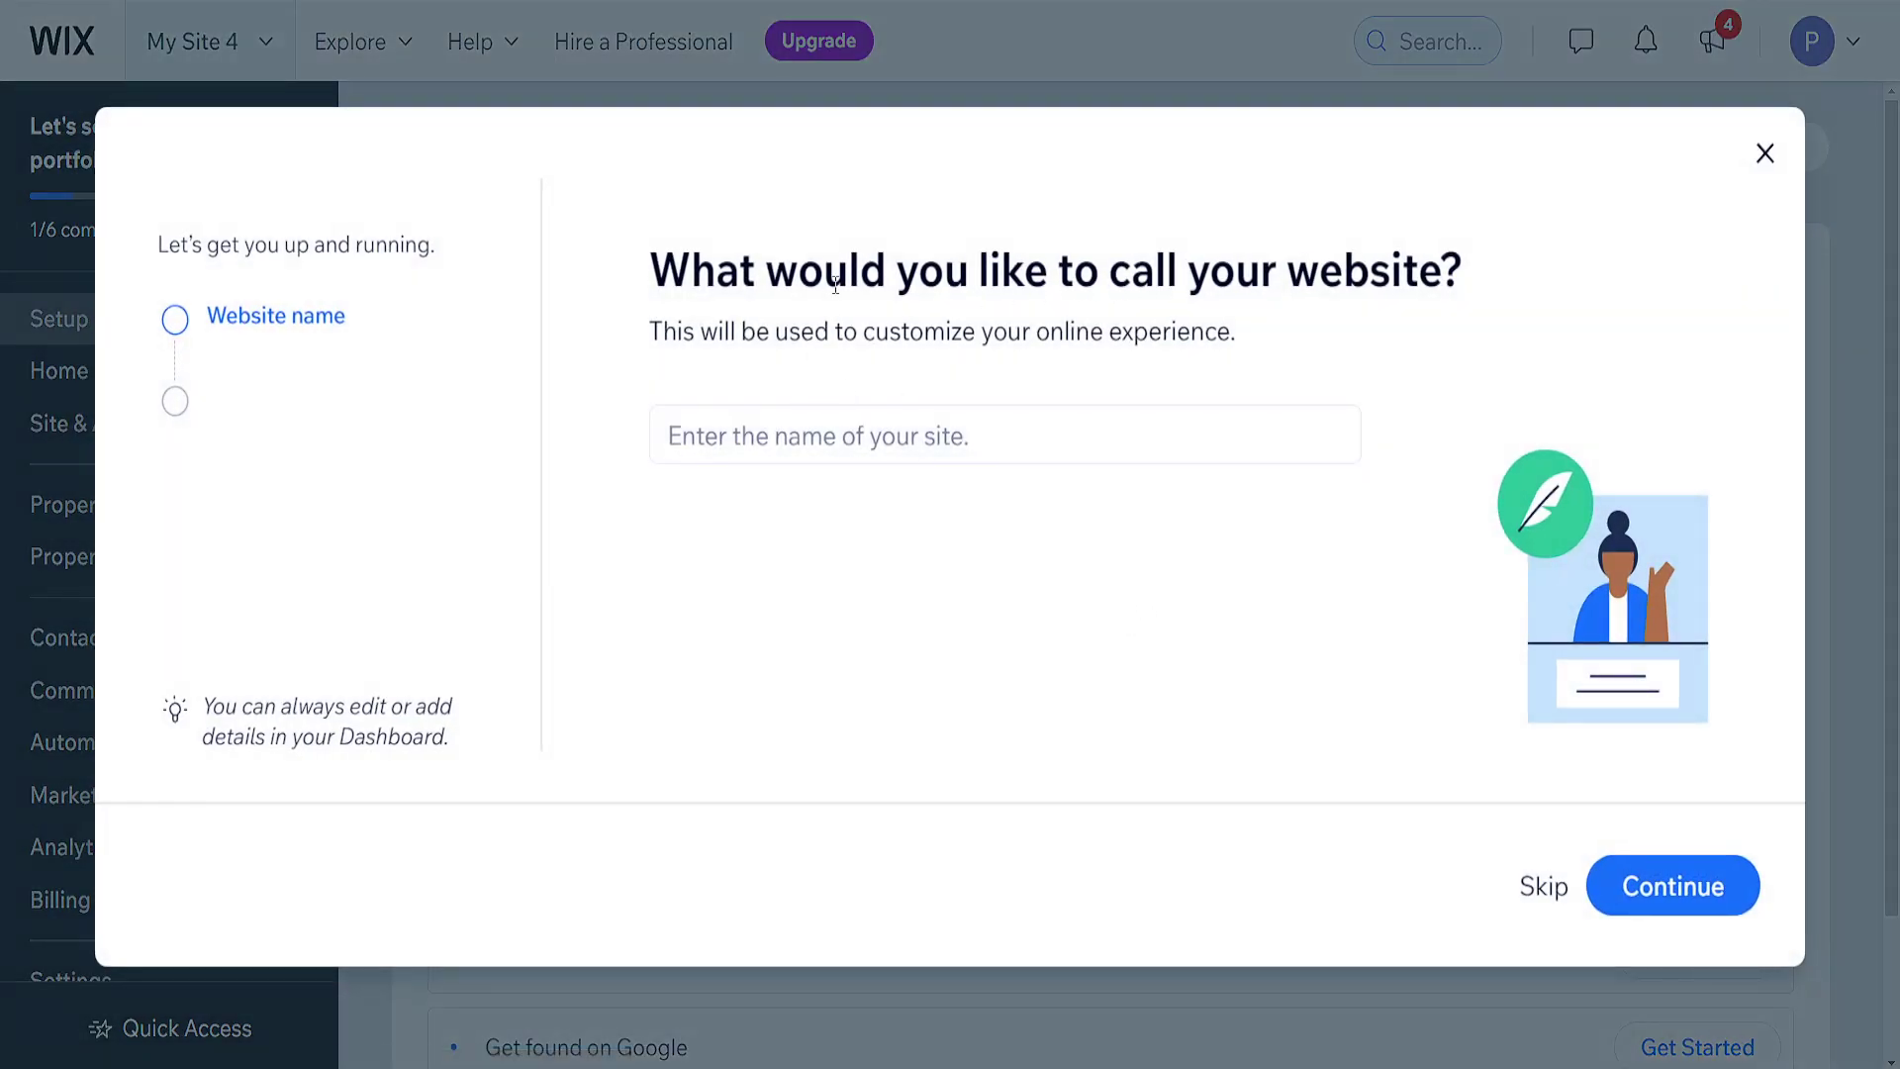
Name the website 'Ned Help Hotel'.
left_click(849, 420)
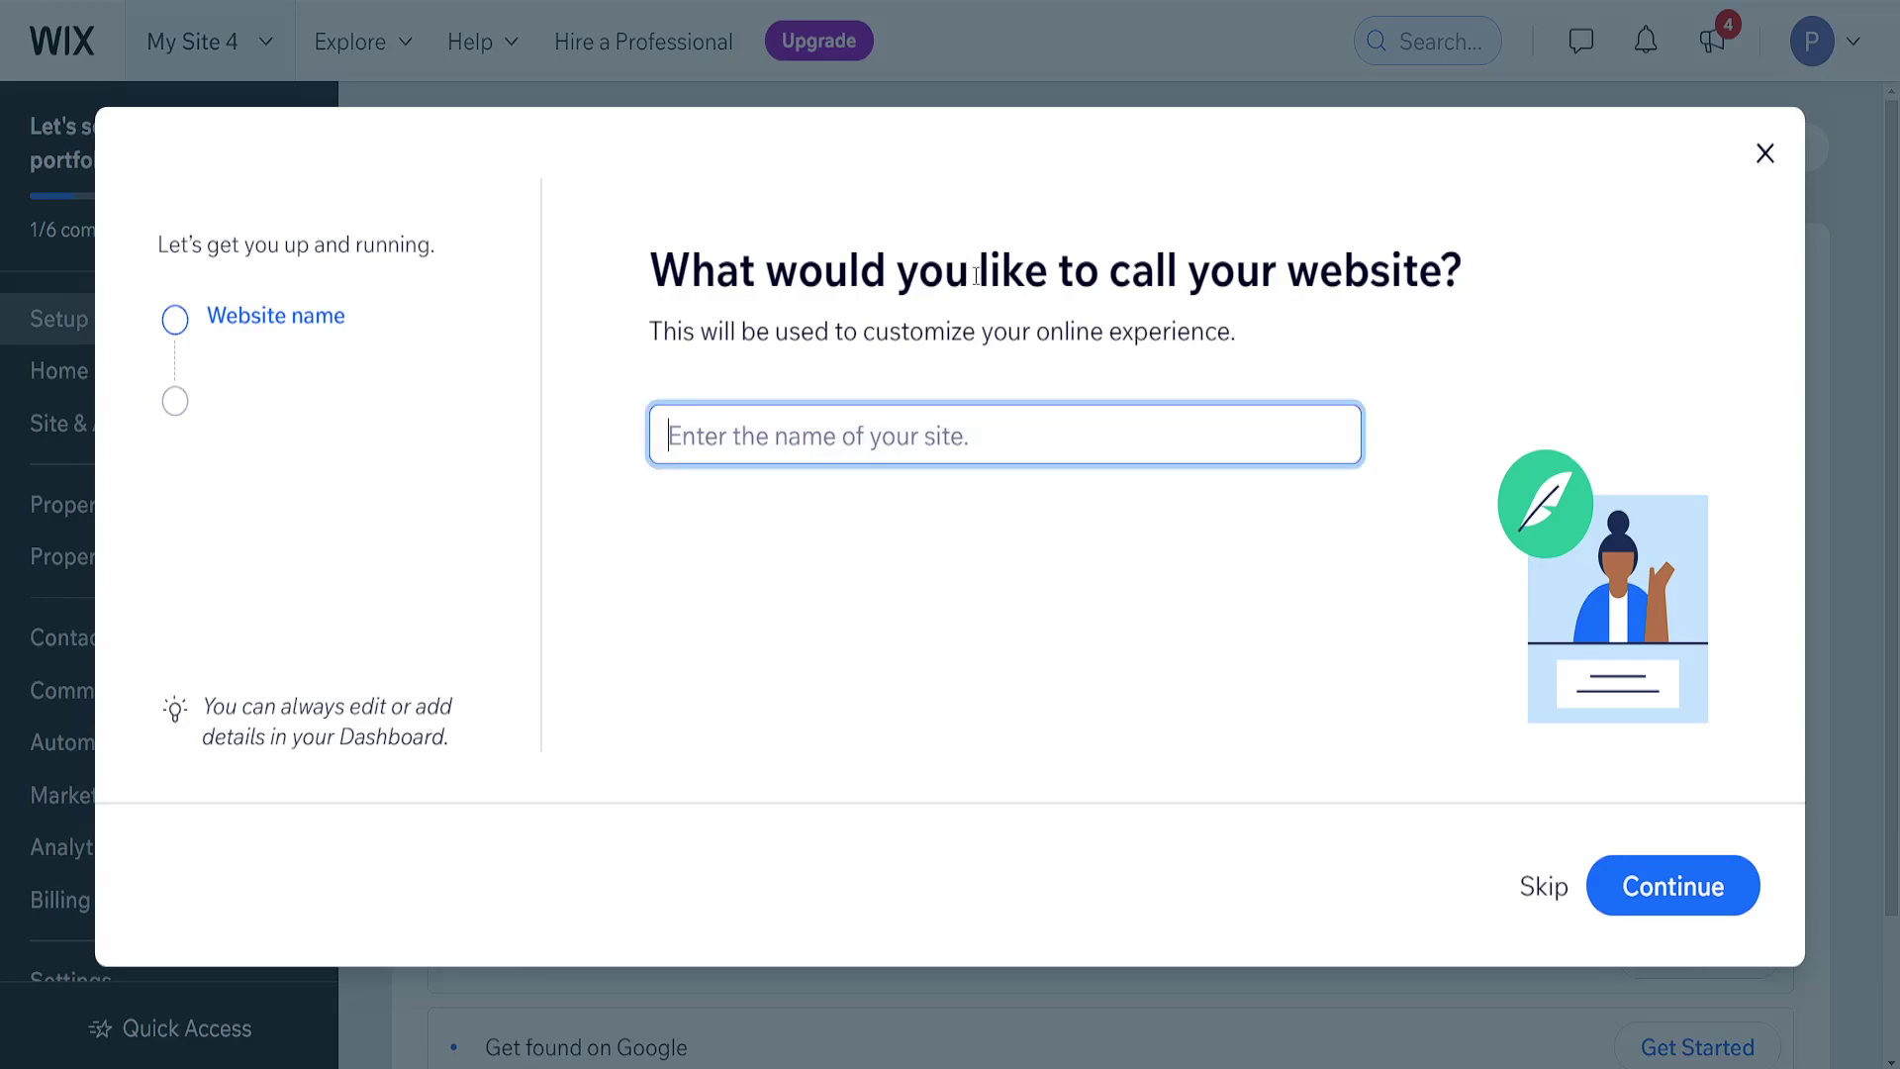
type("Ned Help Hotel")
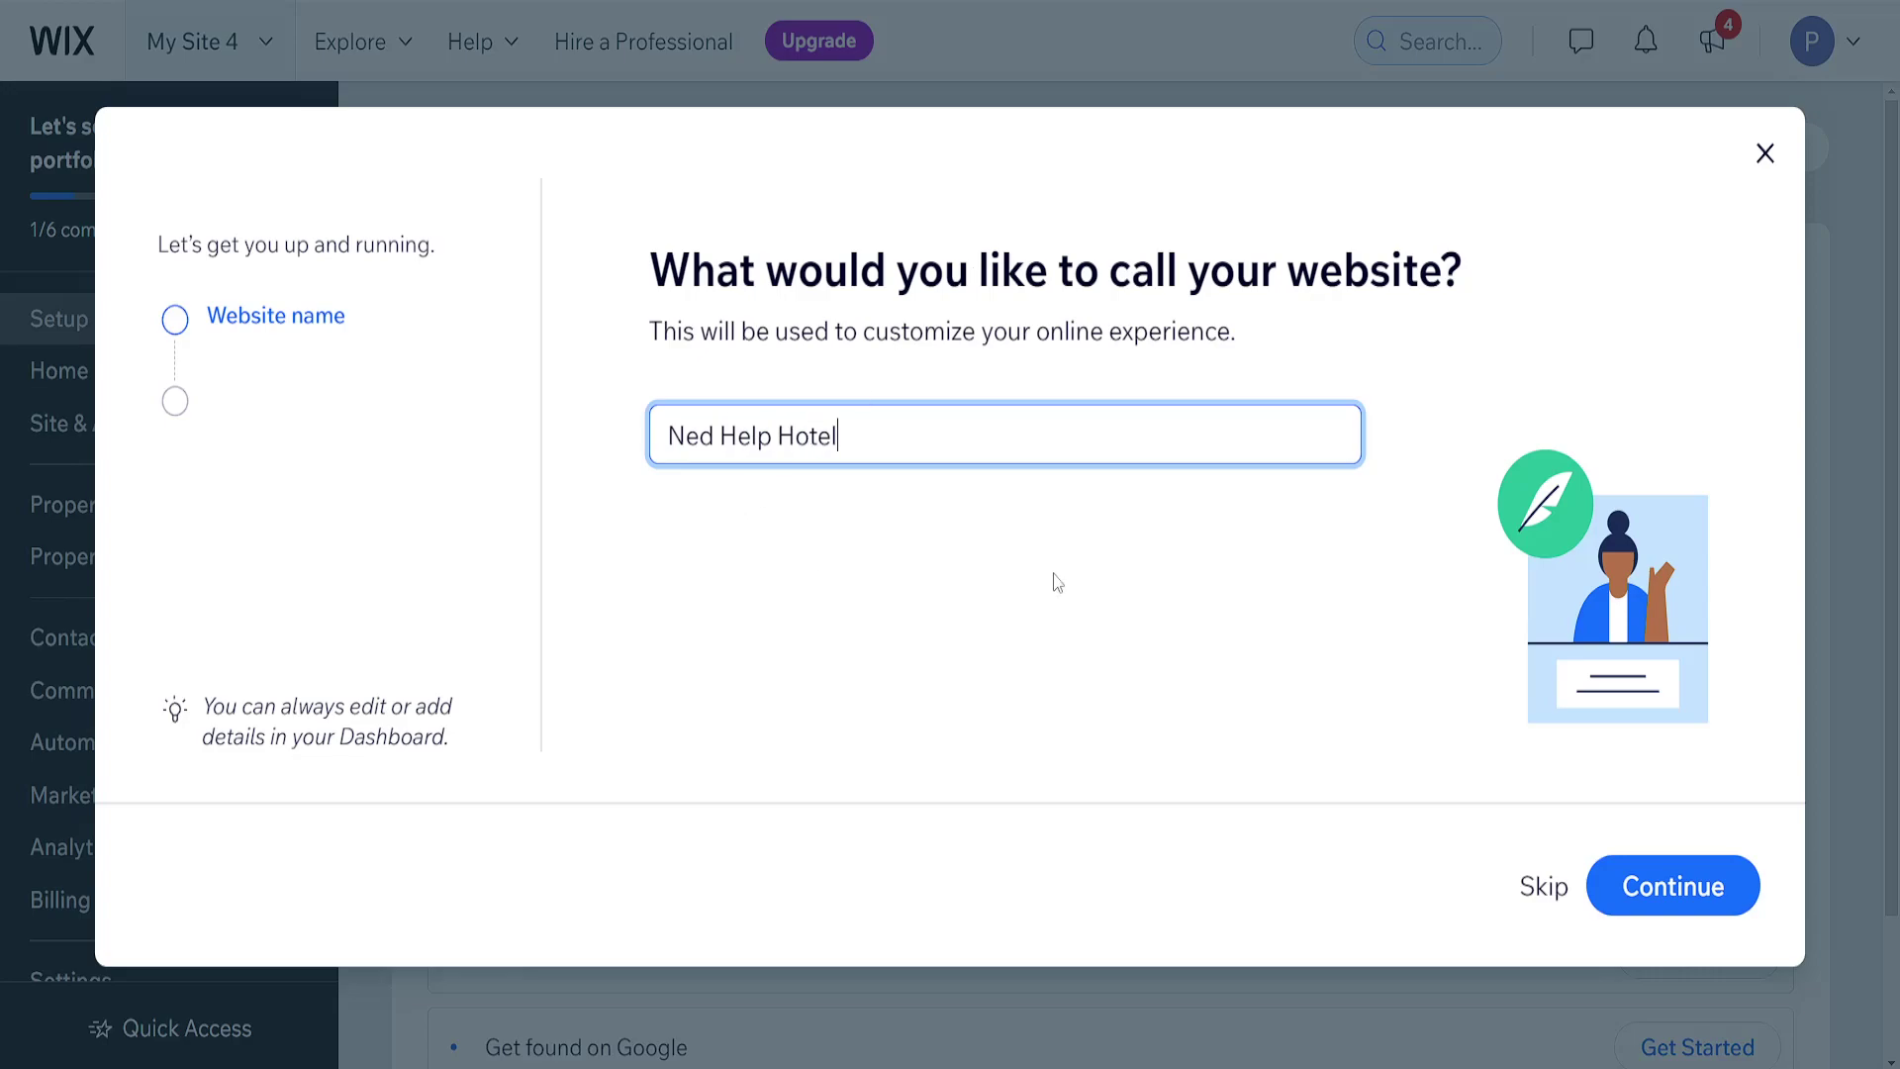
left_click(1615, 859)
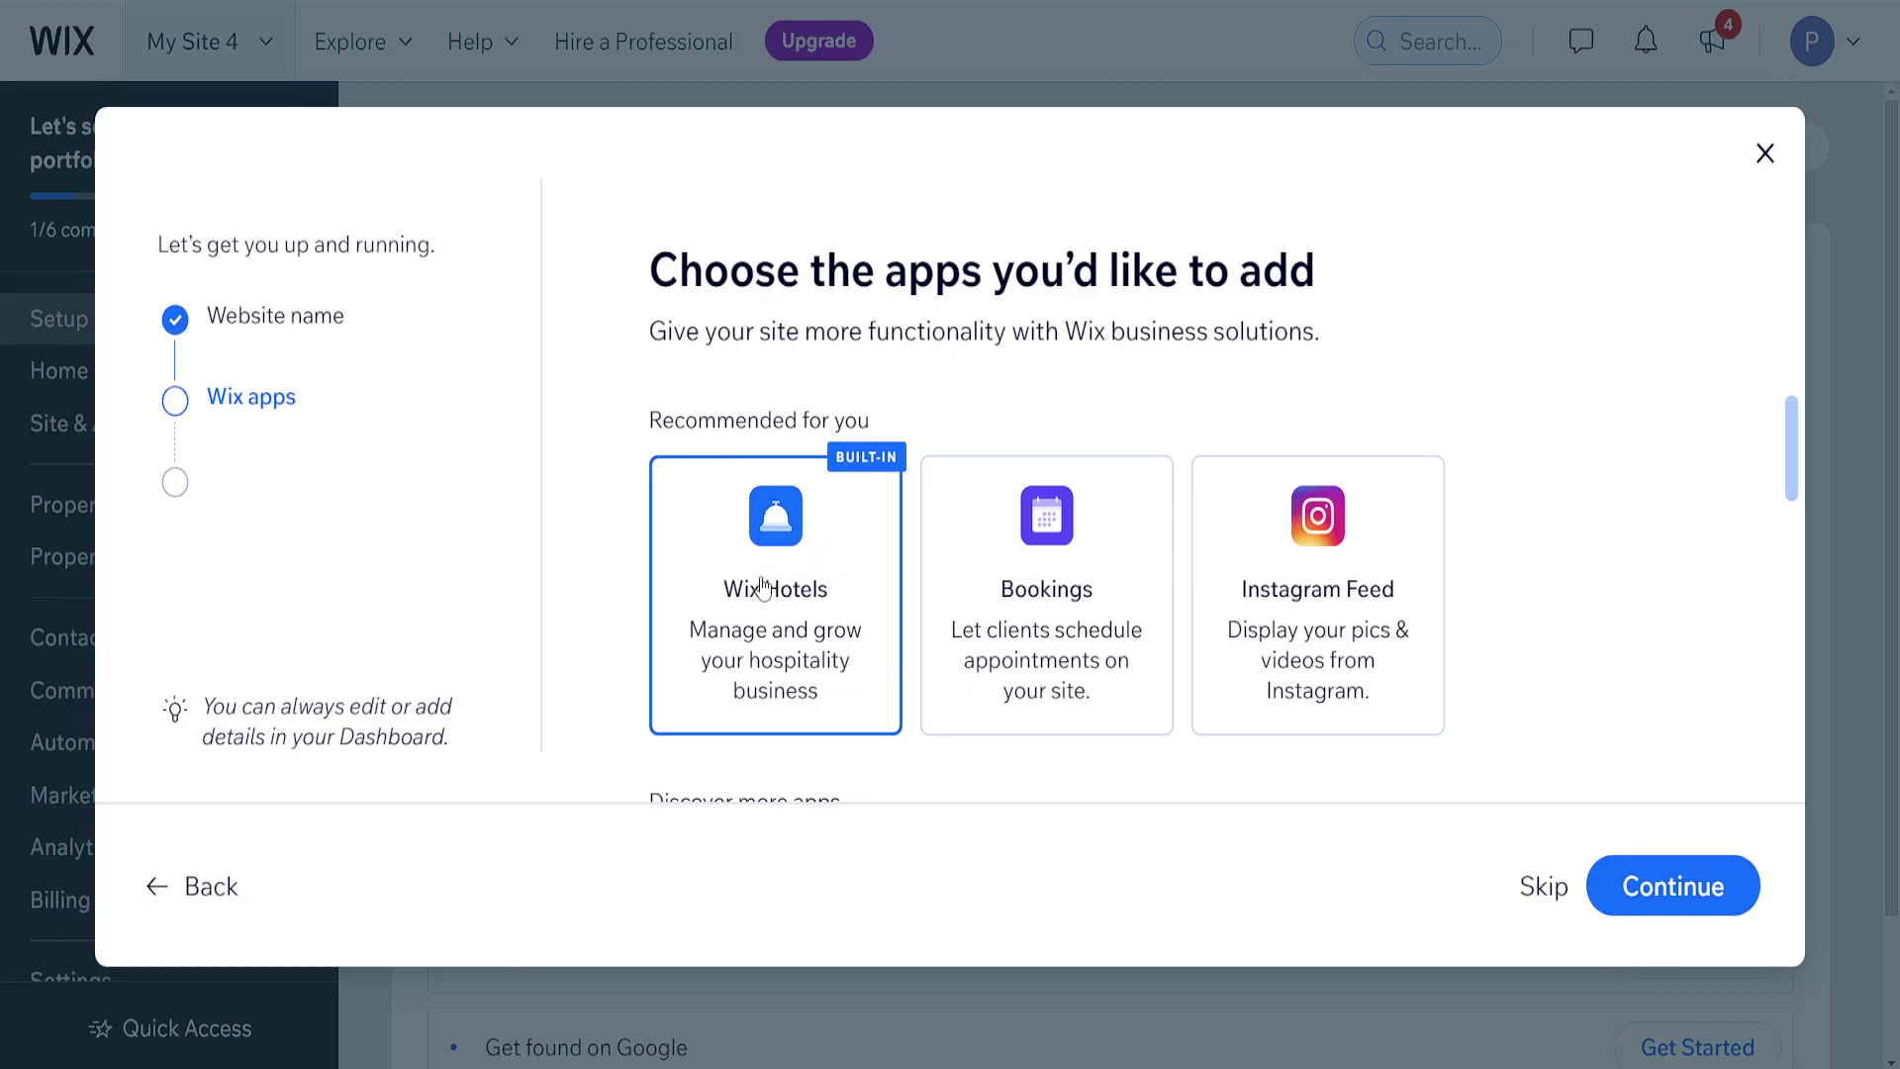
Add the Bookings and Instagram Feed apps alongside Wix Hotels.
left_click(1034, 619)
scroll(1086, 623, "down", 2)
scroll(1087, 617, "up", 1)
scroll(1313, 615, "up", 1)
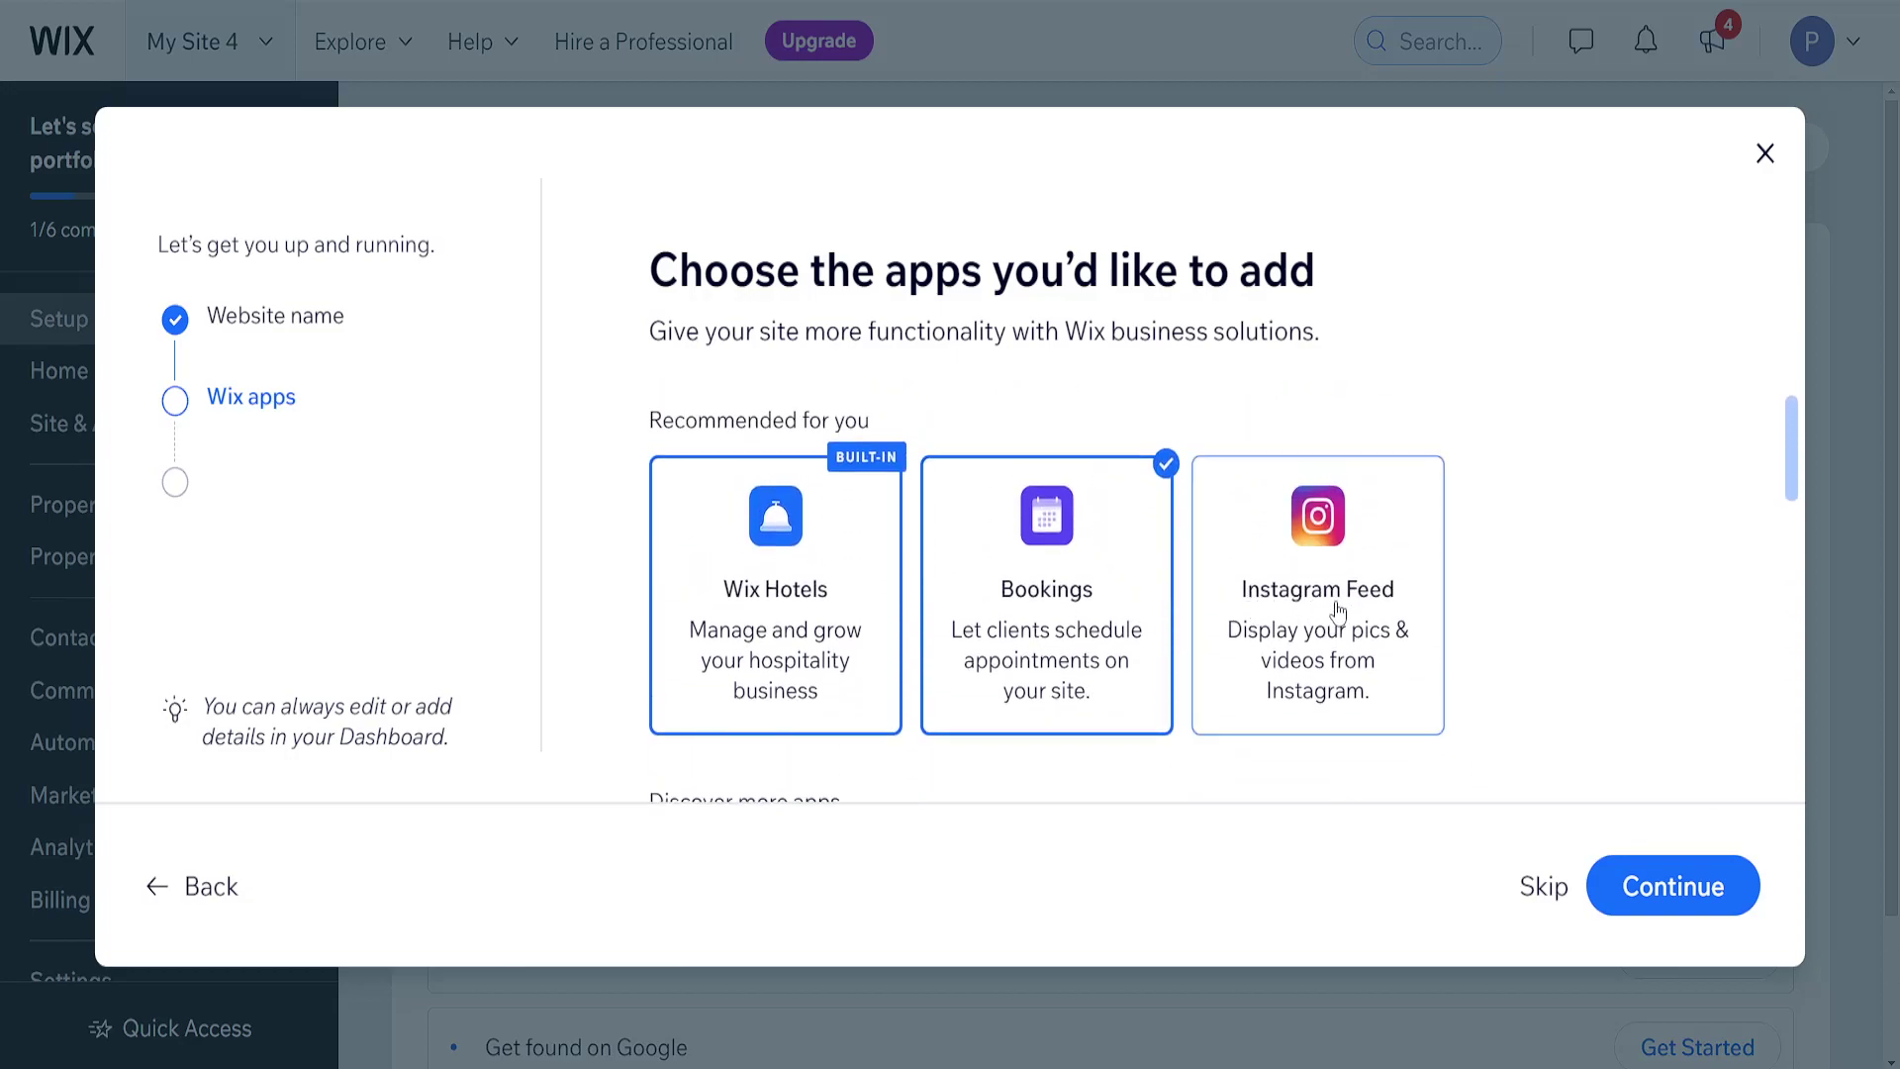
left_click(1336, 610)
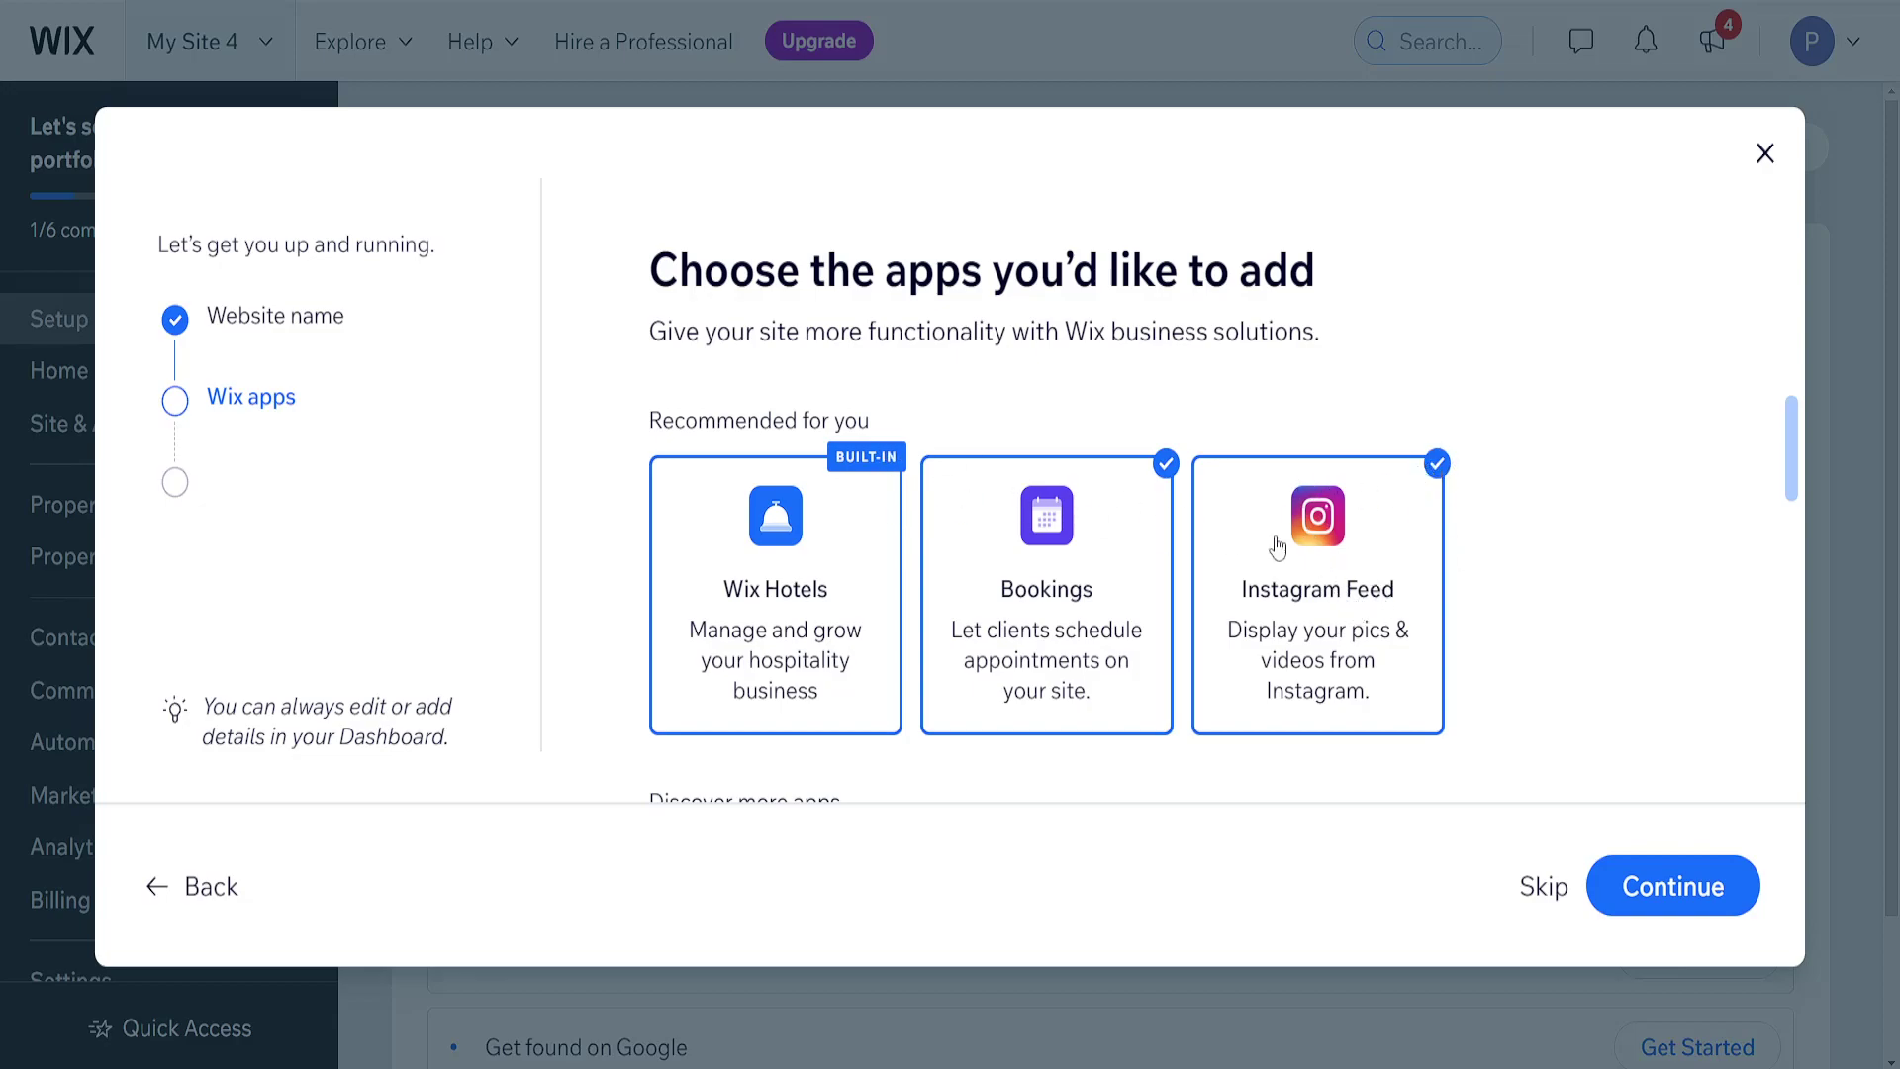
scroll(1190, 564, "down", 2)
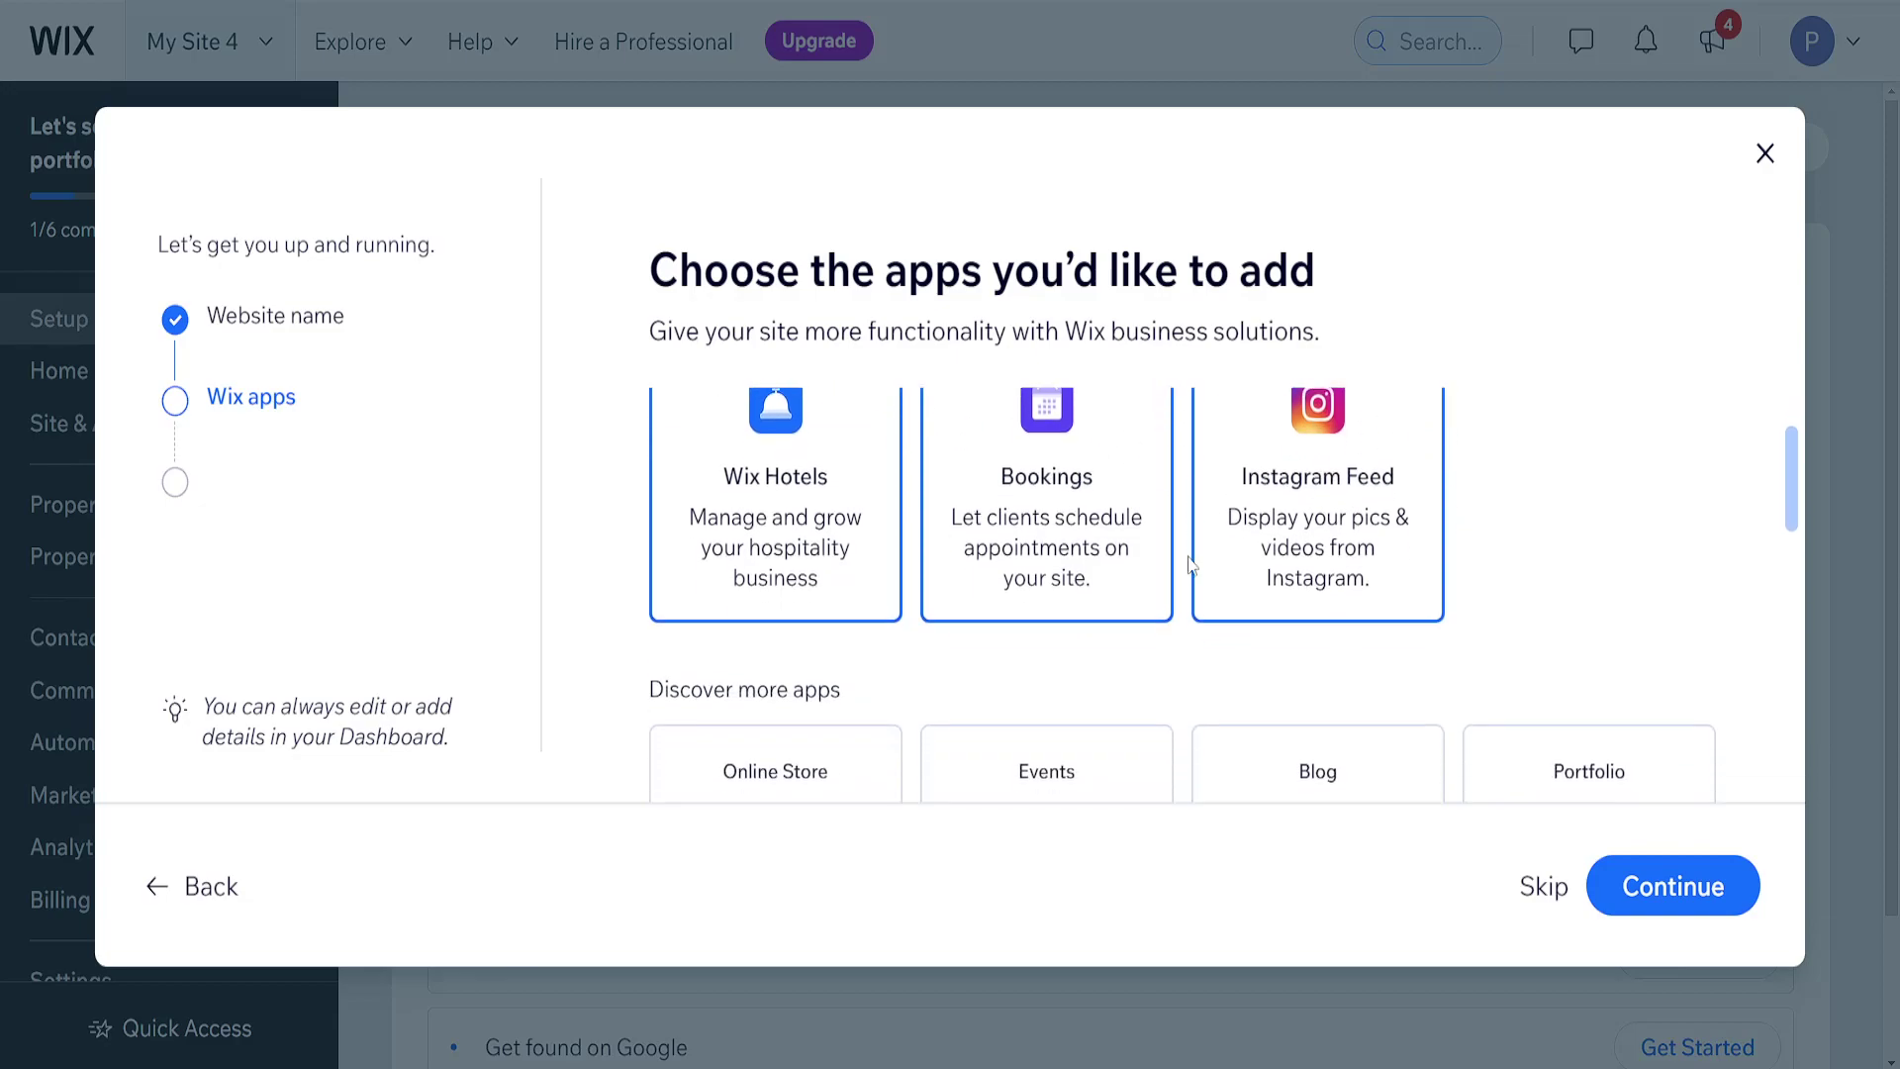
scroll(1193, 566, "up", 2)
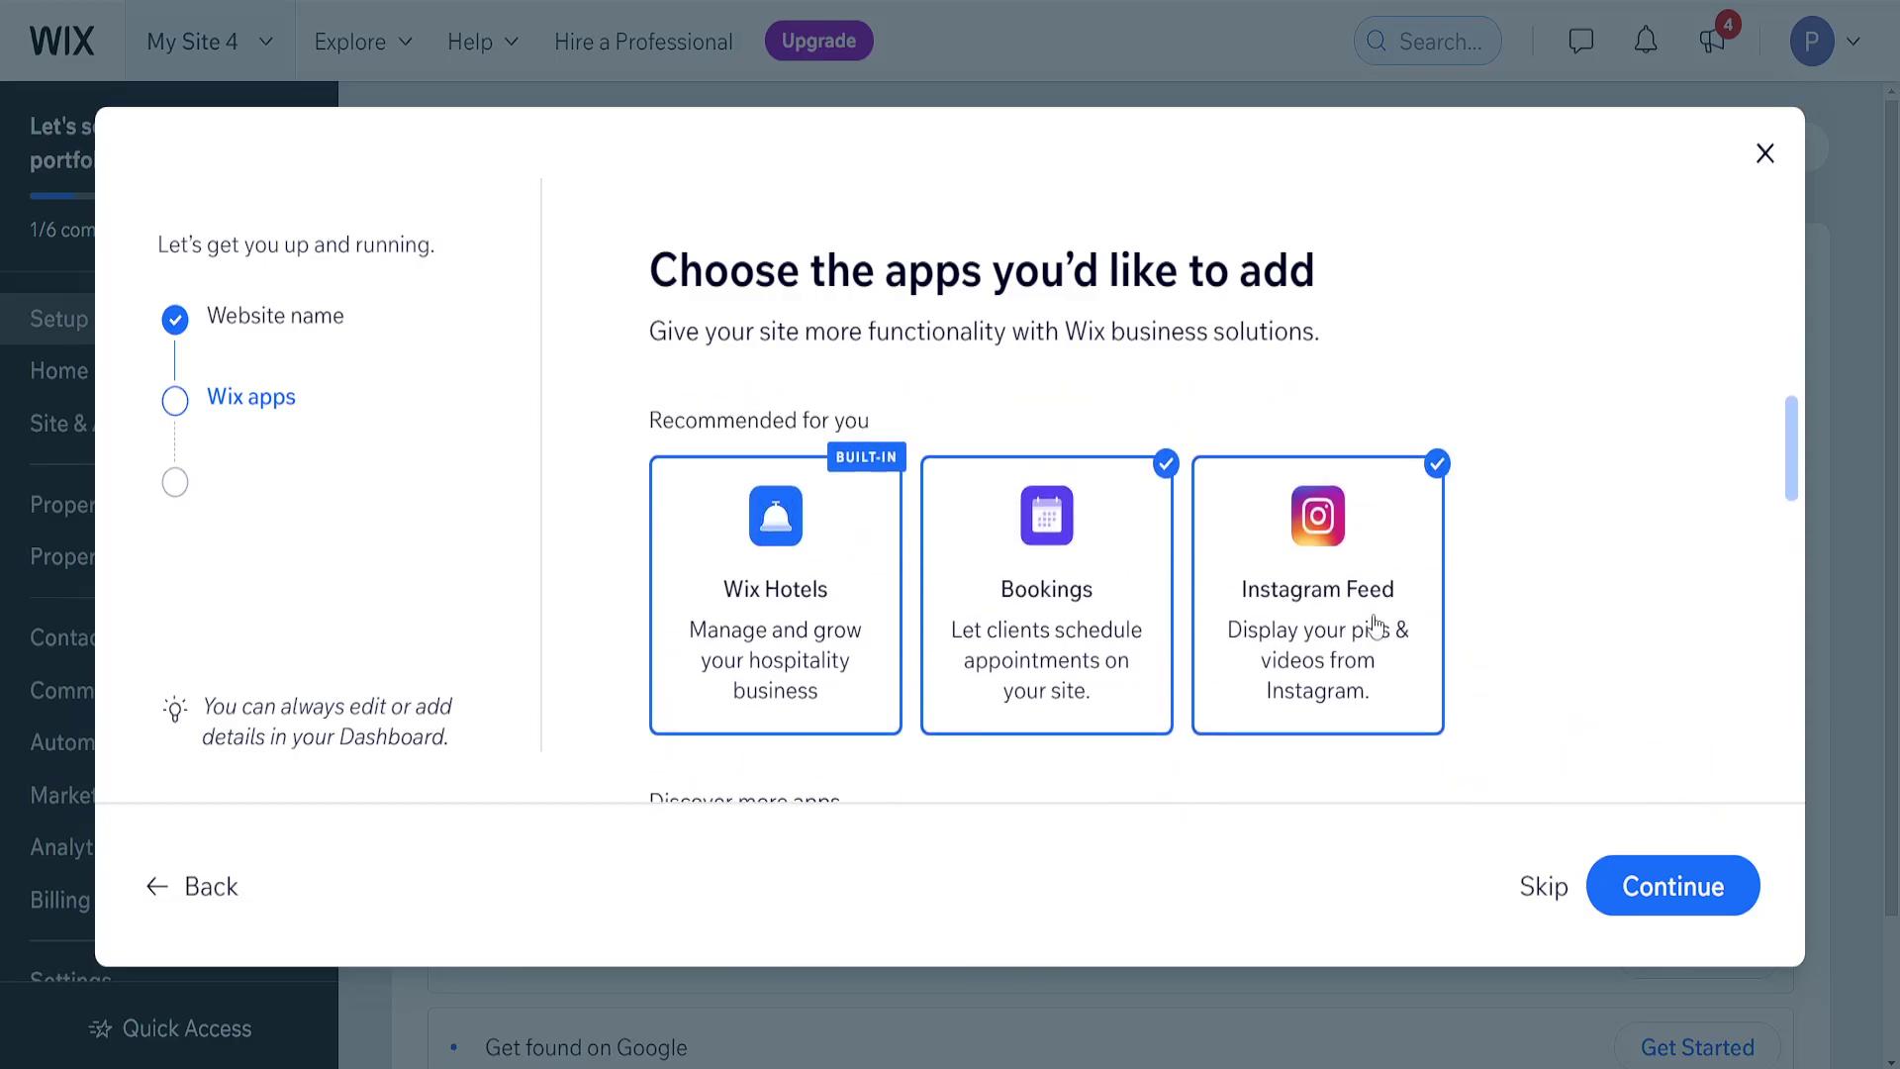
left_click(1675, 887)
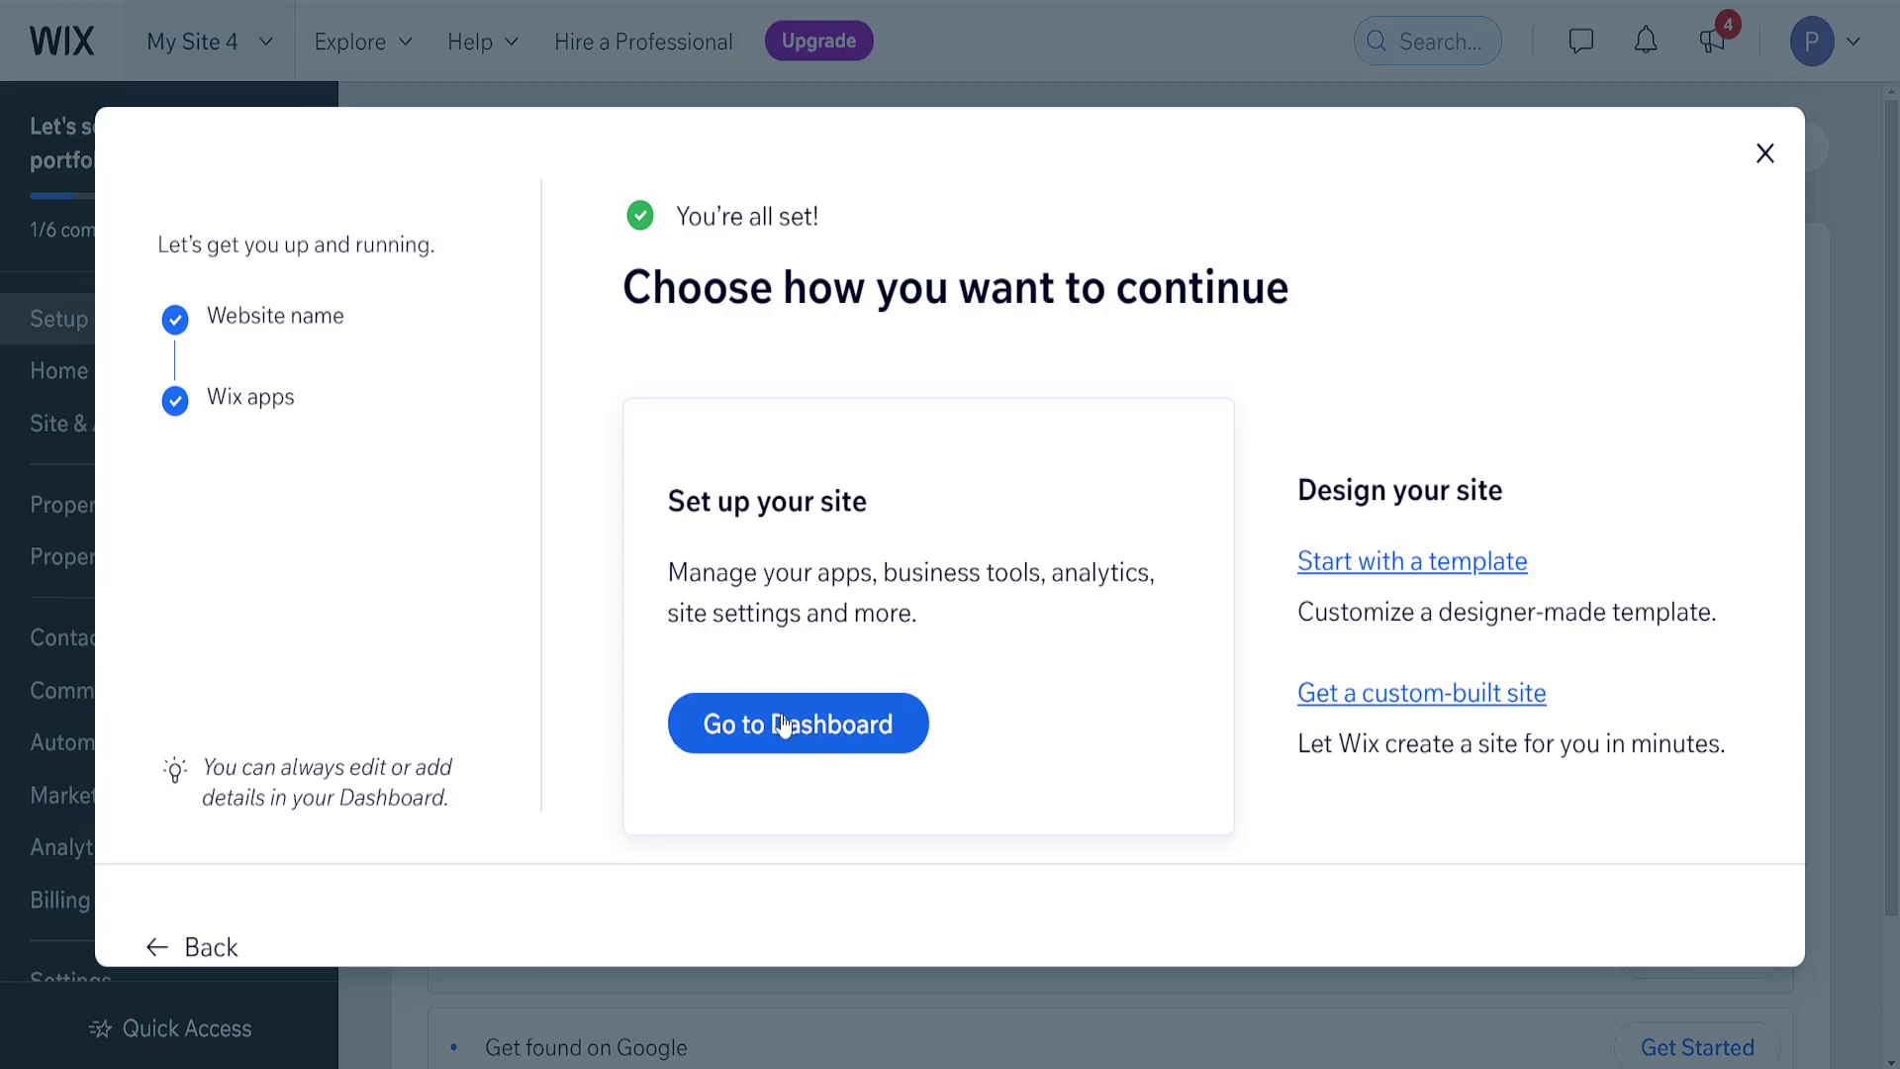
Go to the site dashboard and start the Design Site checklist item.
left_click(819, 731)
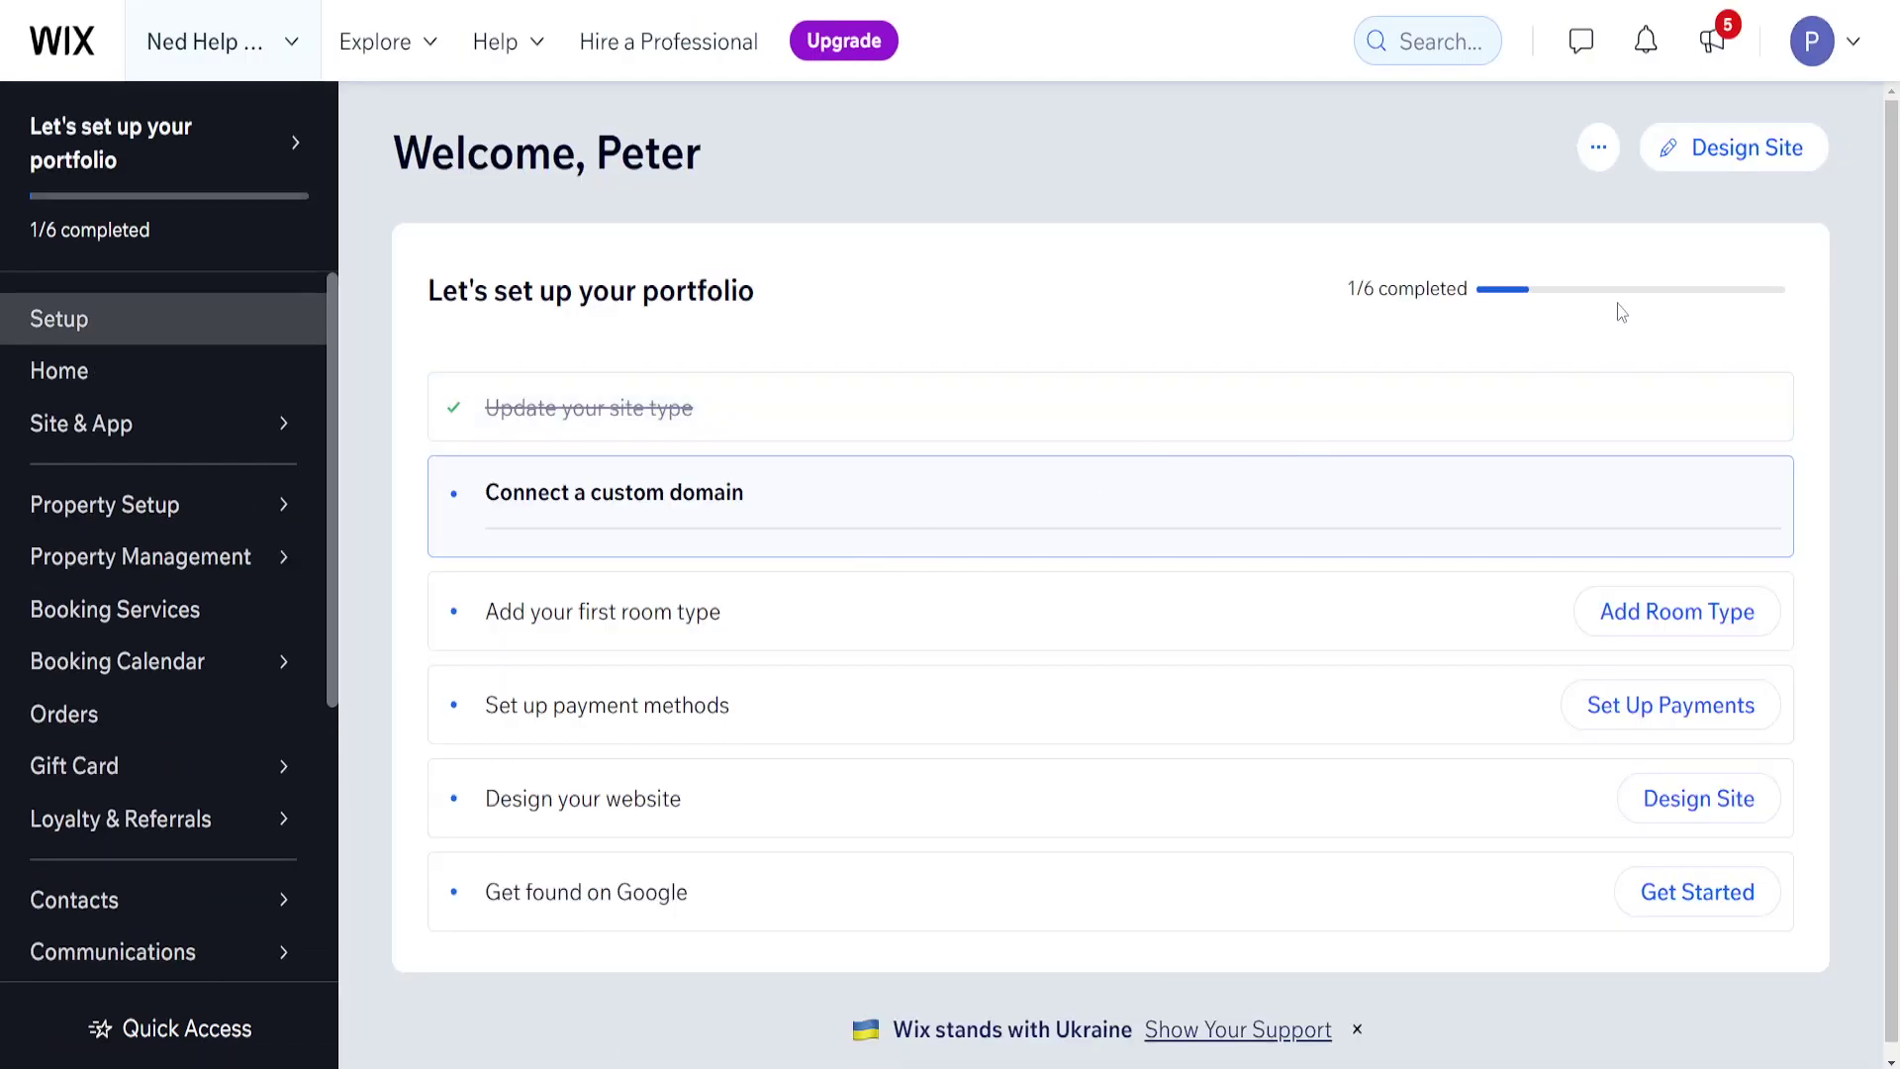
left_click(1739, 158)
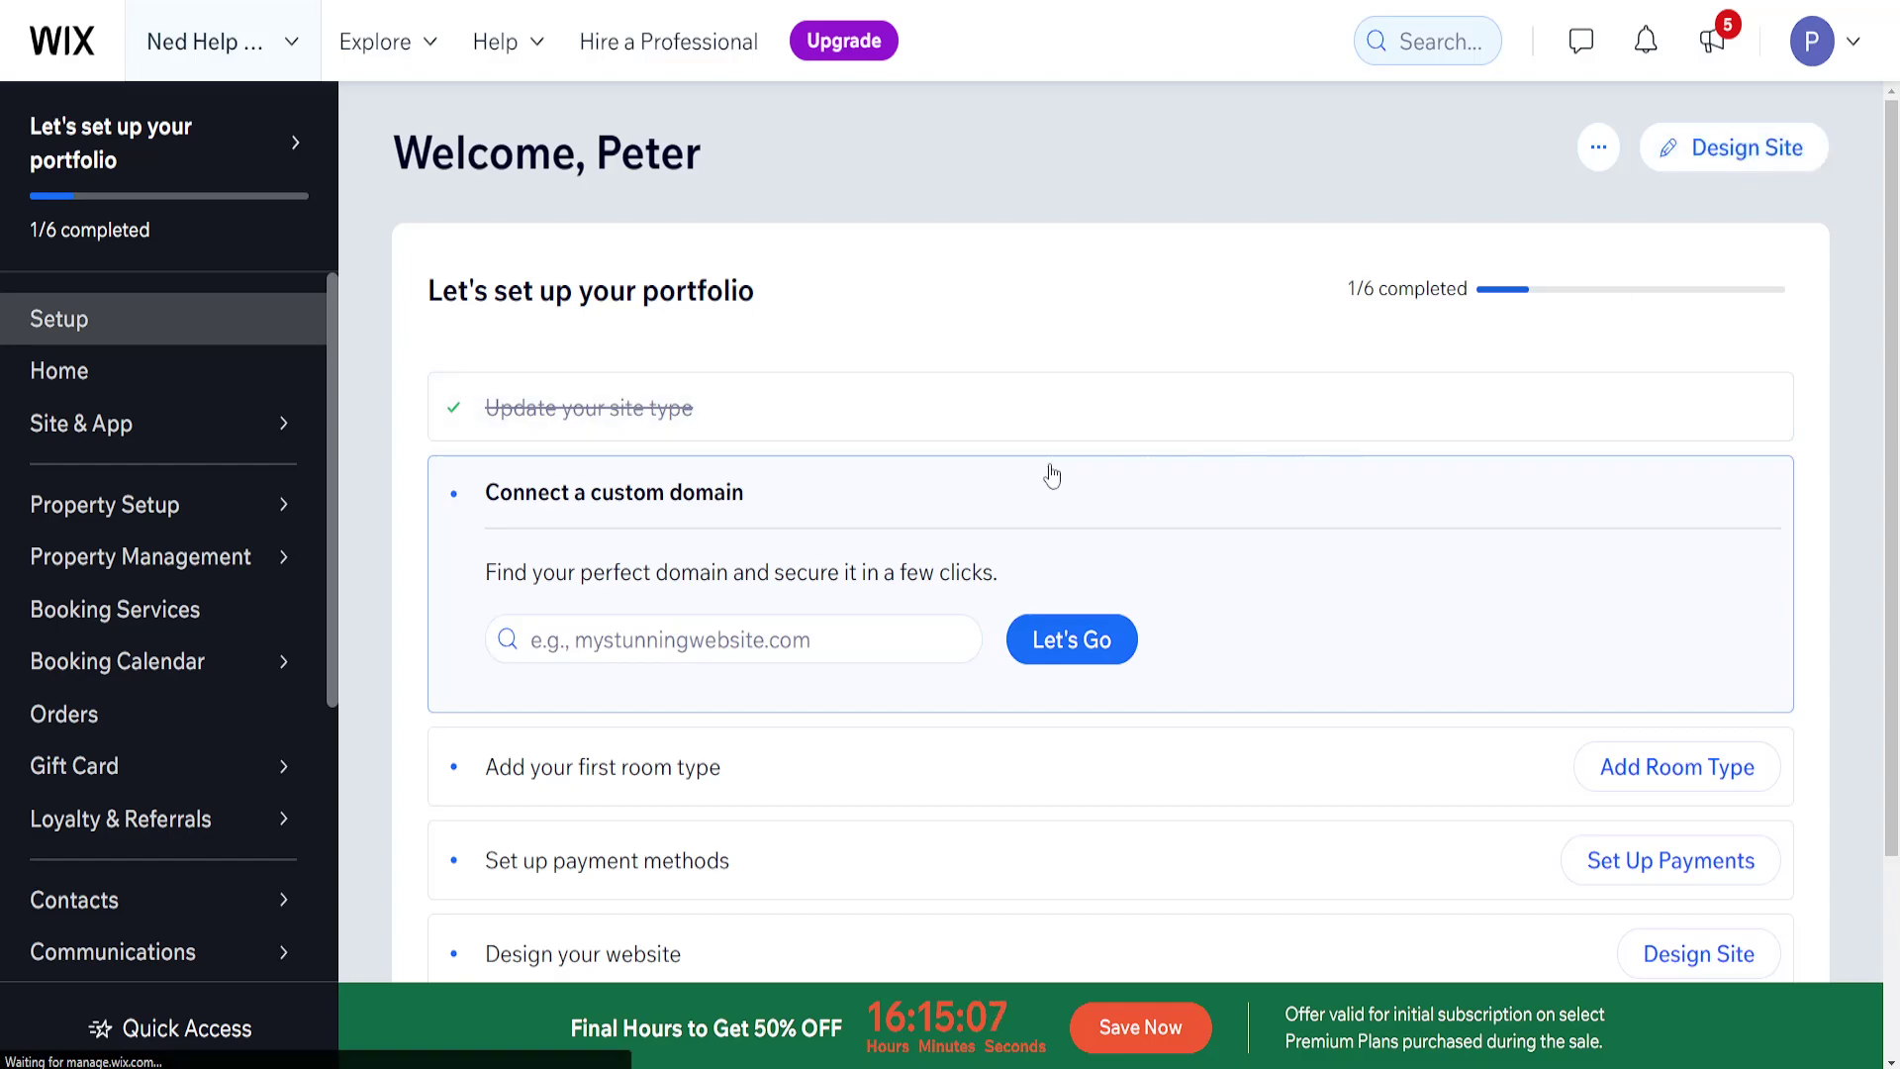
Choose to customize a ready-made template for the site.
scroll(1052, 476, "down", 2)
scroll(1052, 476, "down", 1)
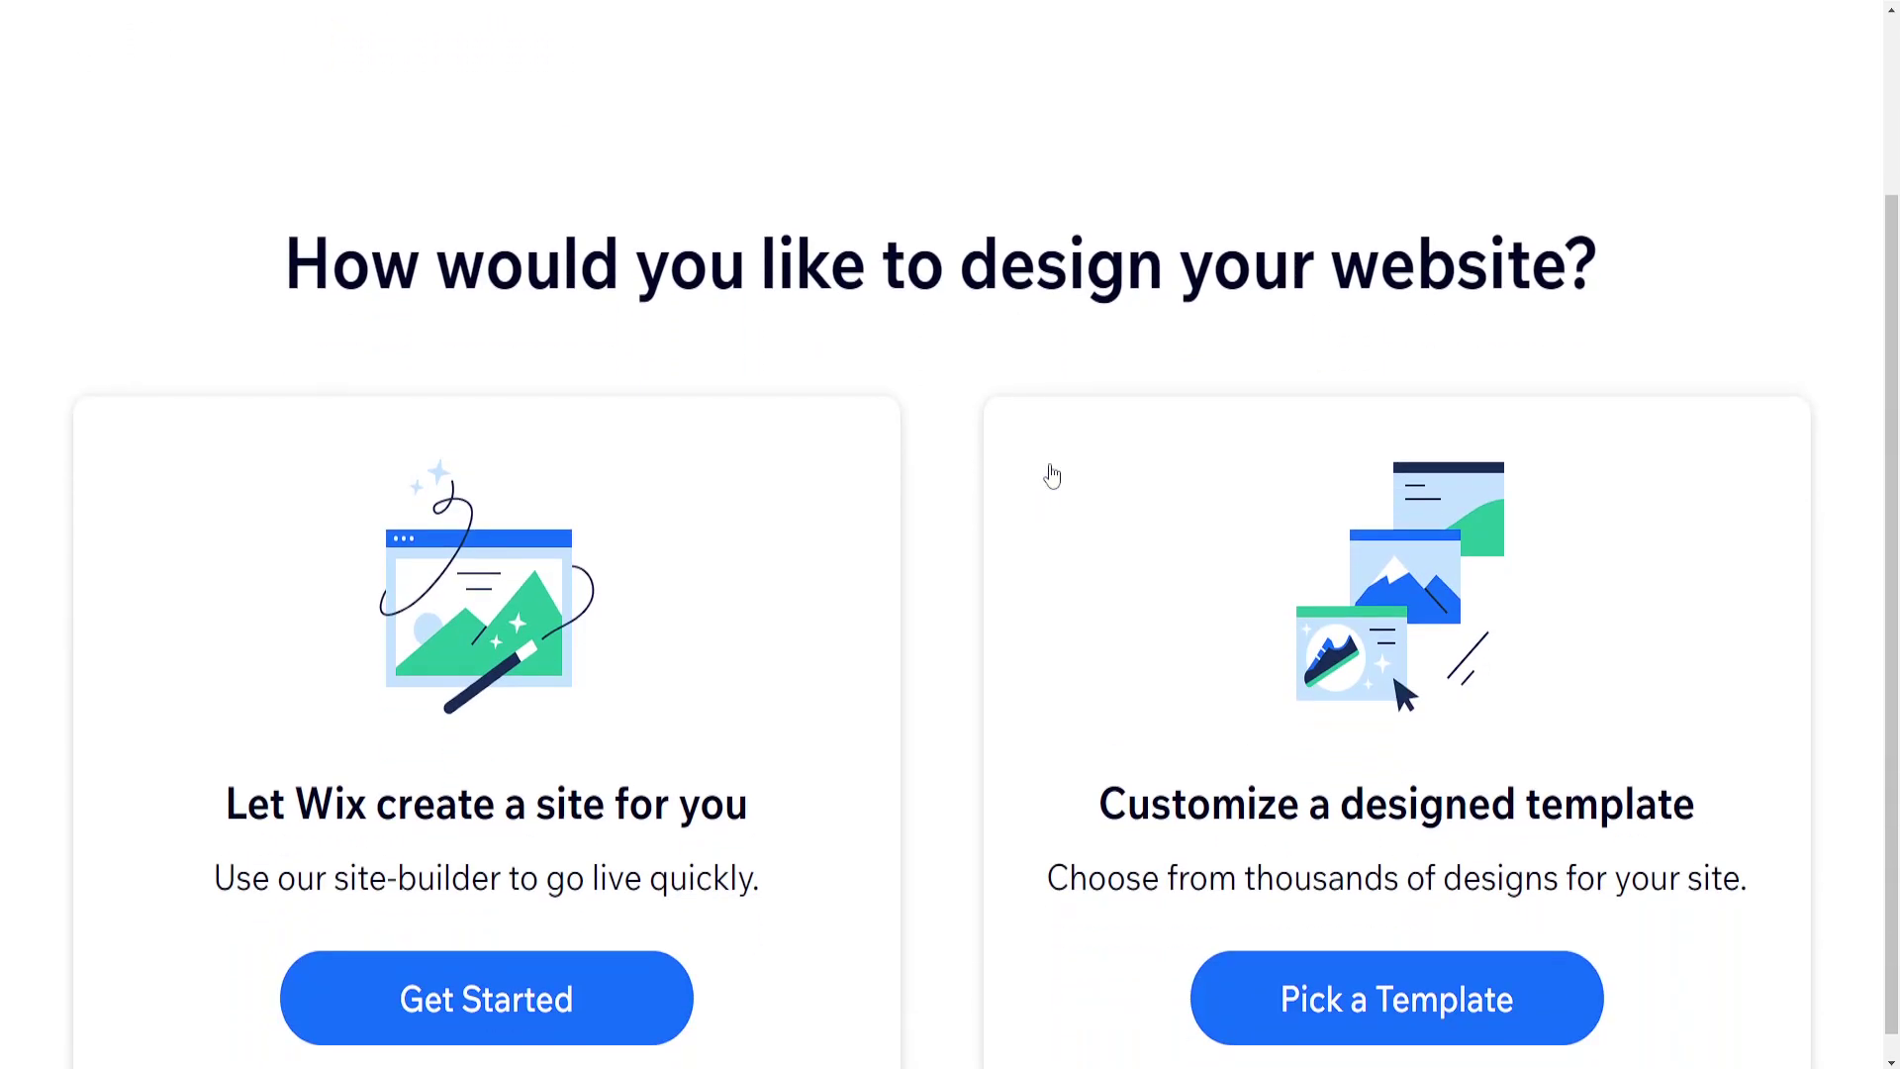
scroll(1051, 476, "down", 1)
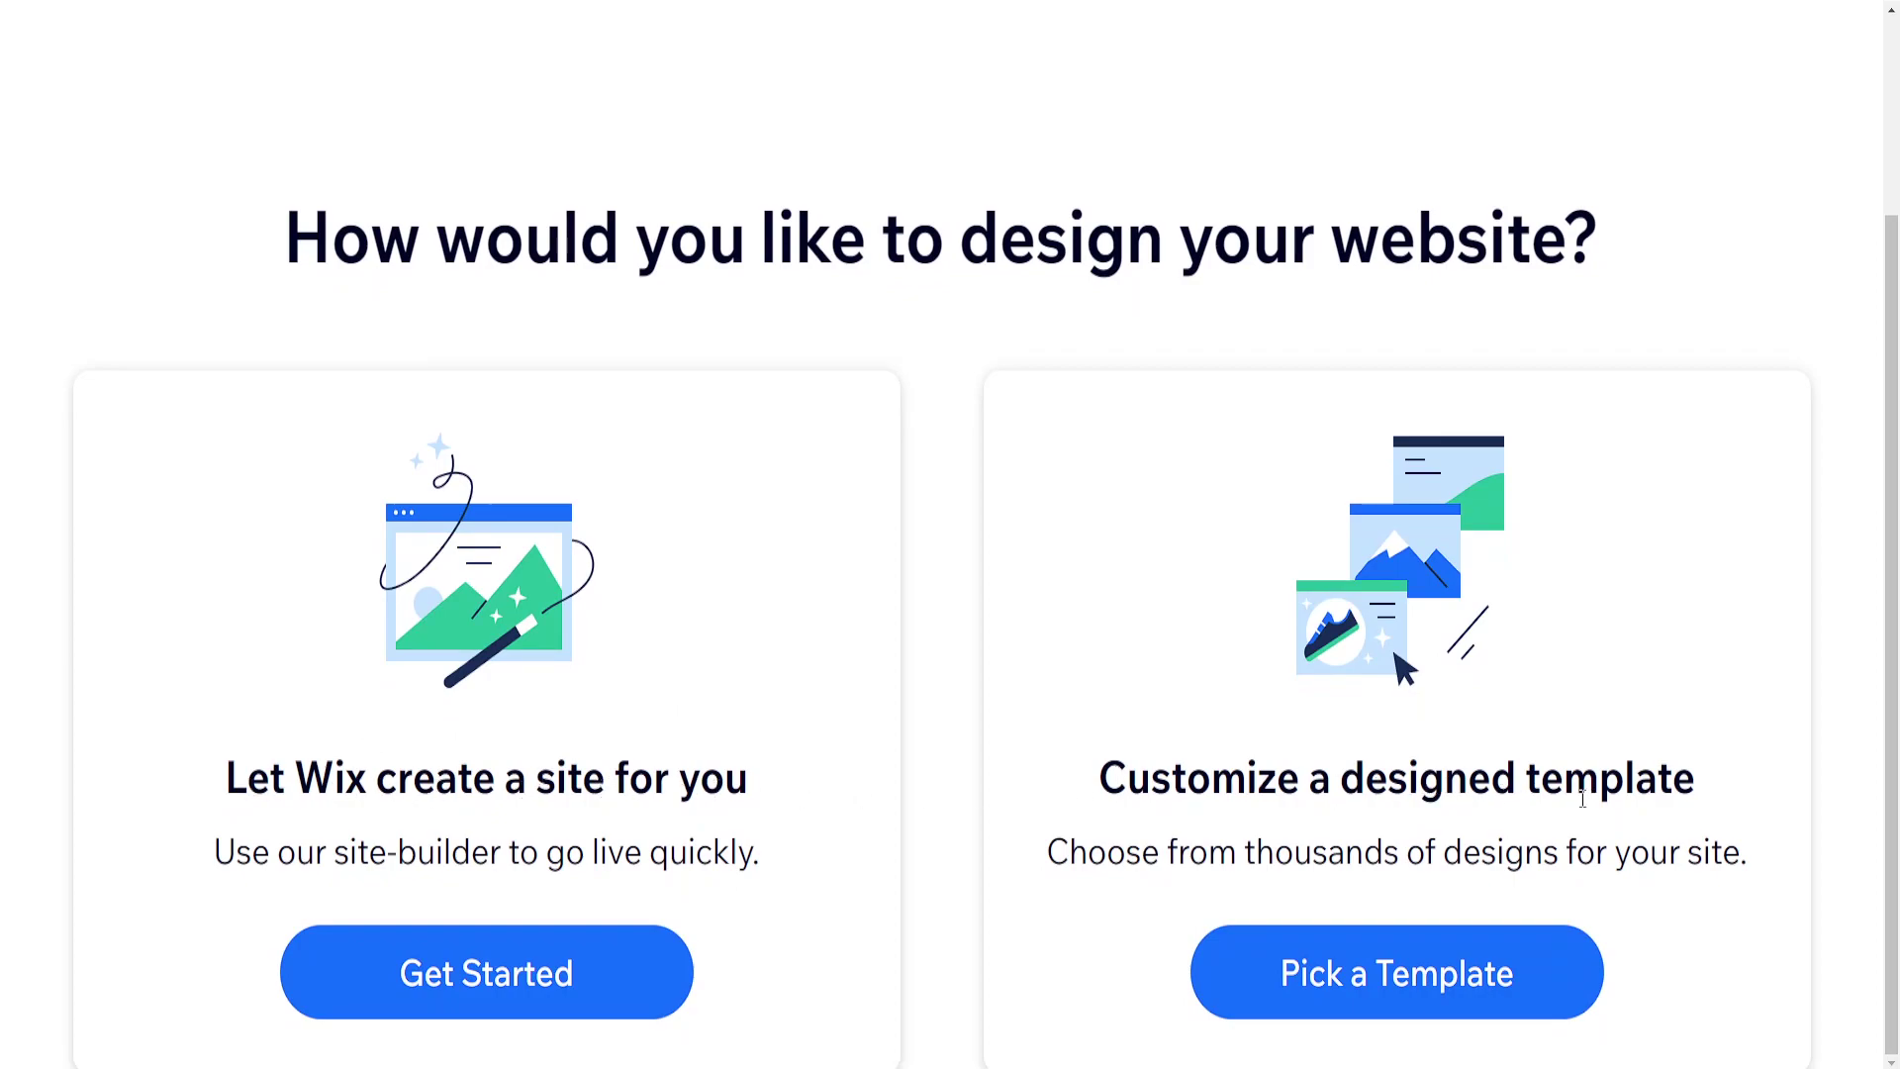
left_click(1349, 980)
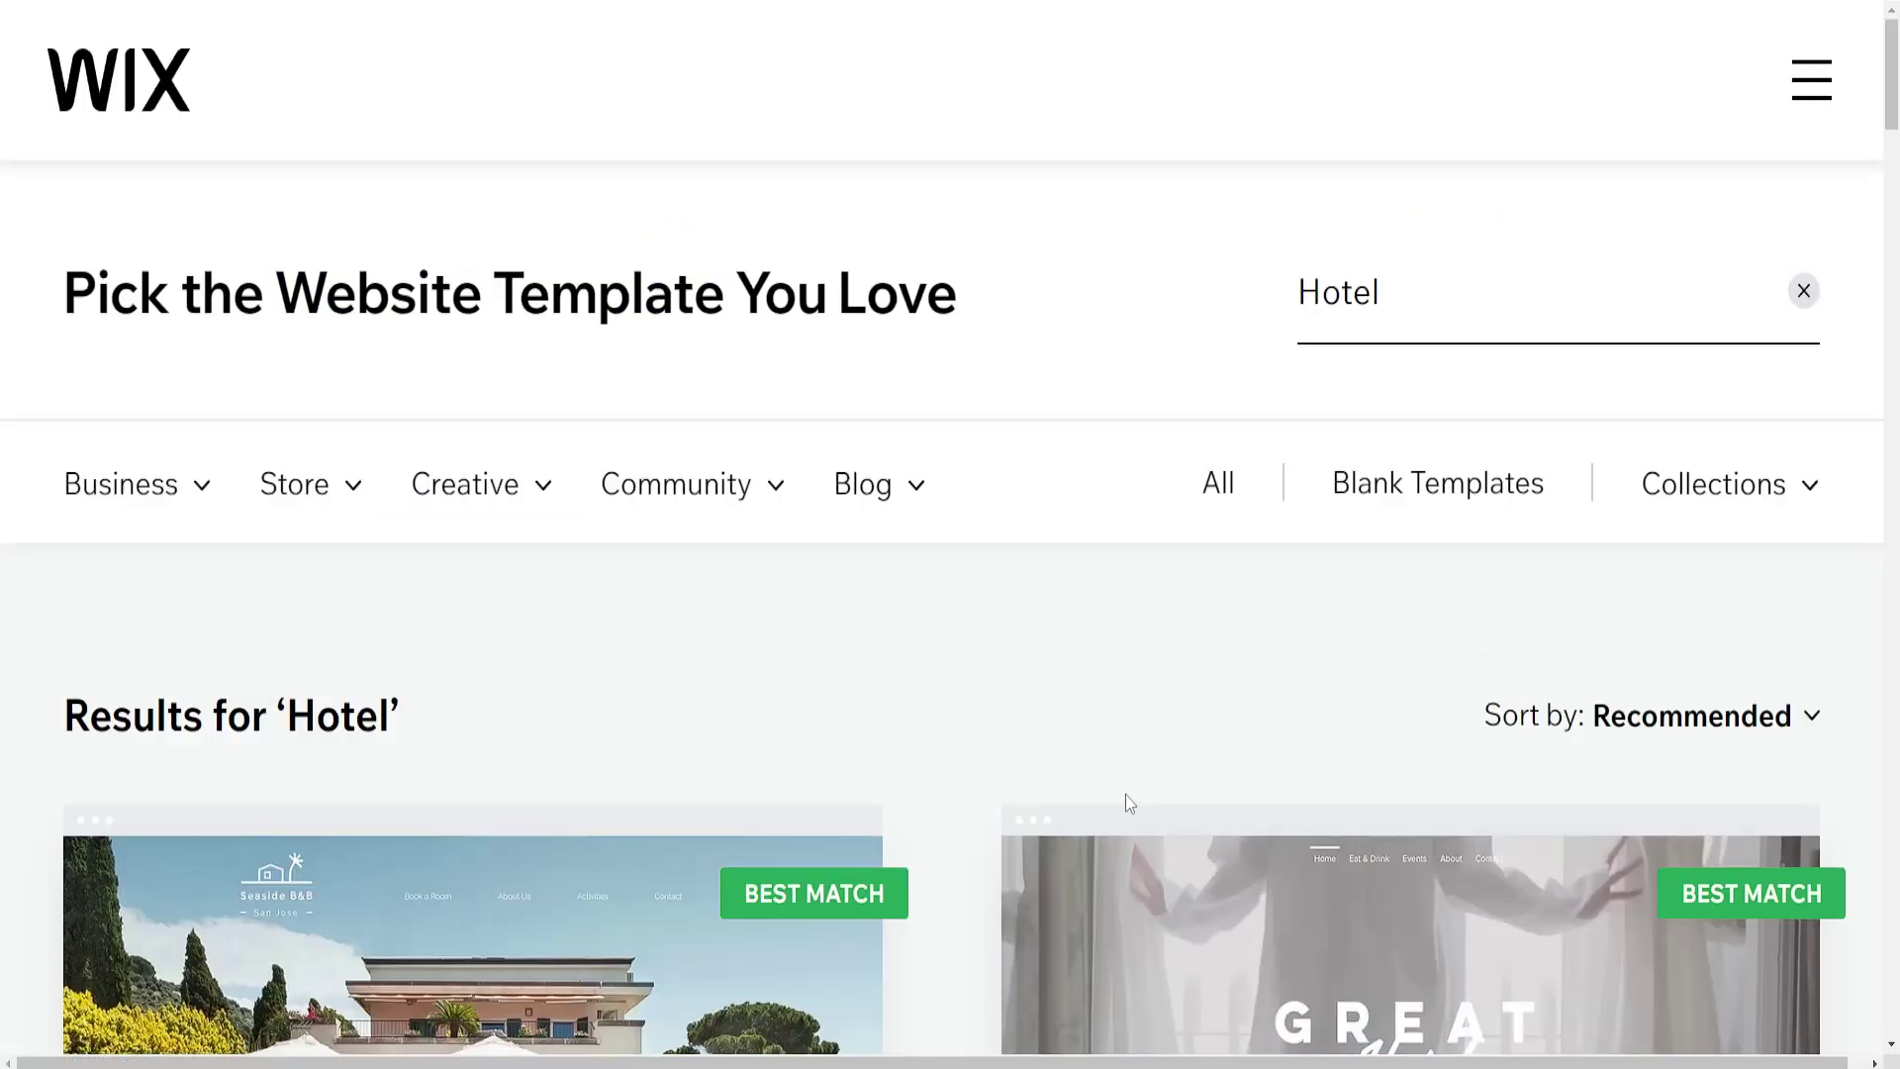
Browse the Hotel template results and open The Salinger Hotel template for editing.
scroll(1126, 794, "down", 2)
scroll(1124, 781, "up", 2)
left_click(1370, 317)
scroll(1385, 554, "down", 3)
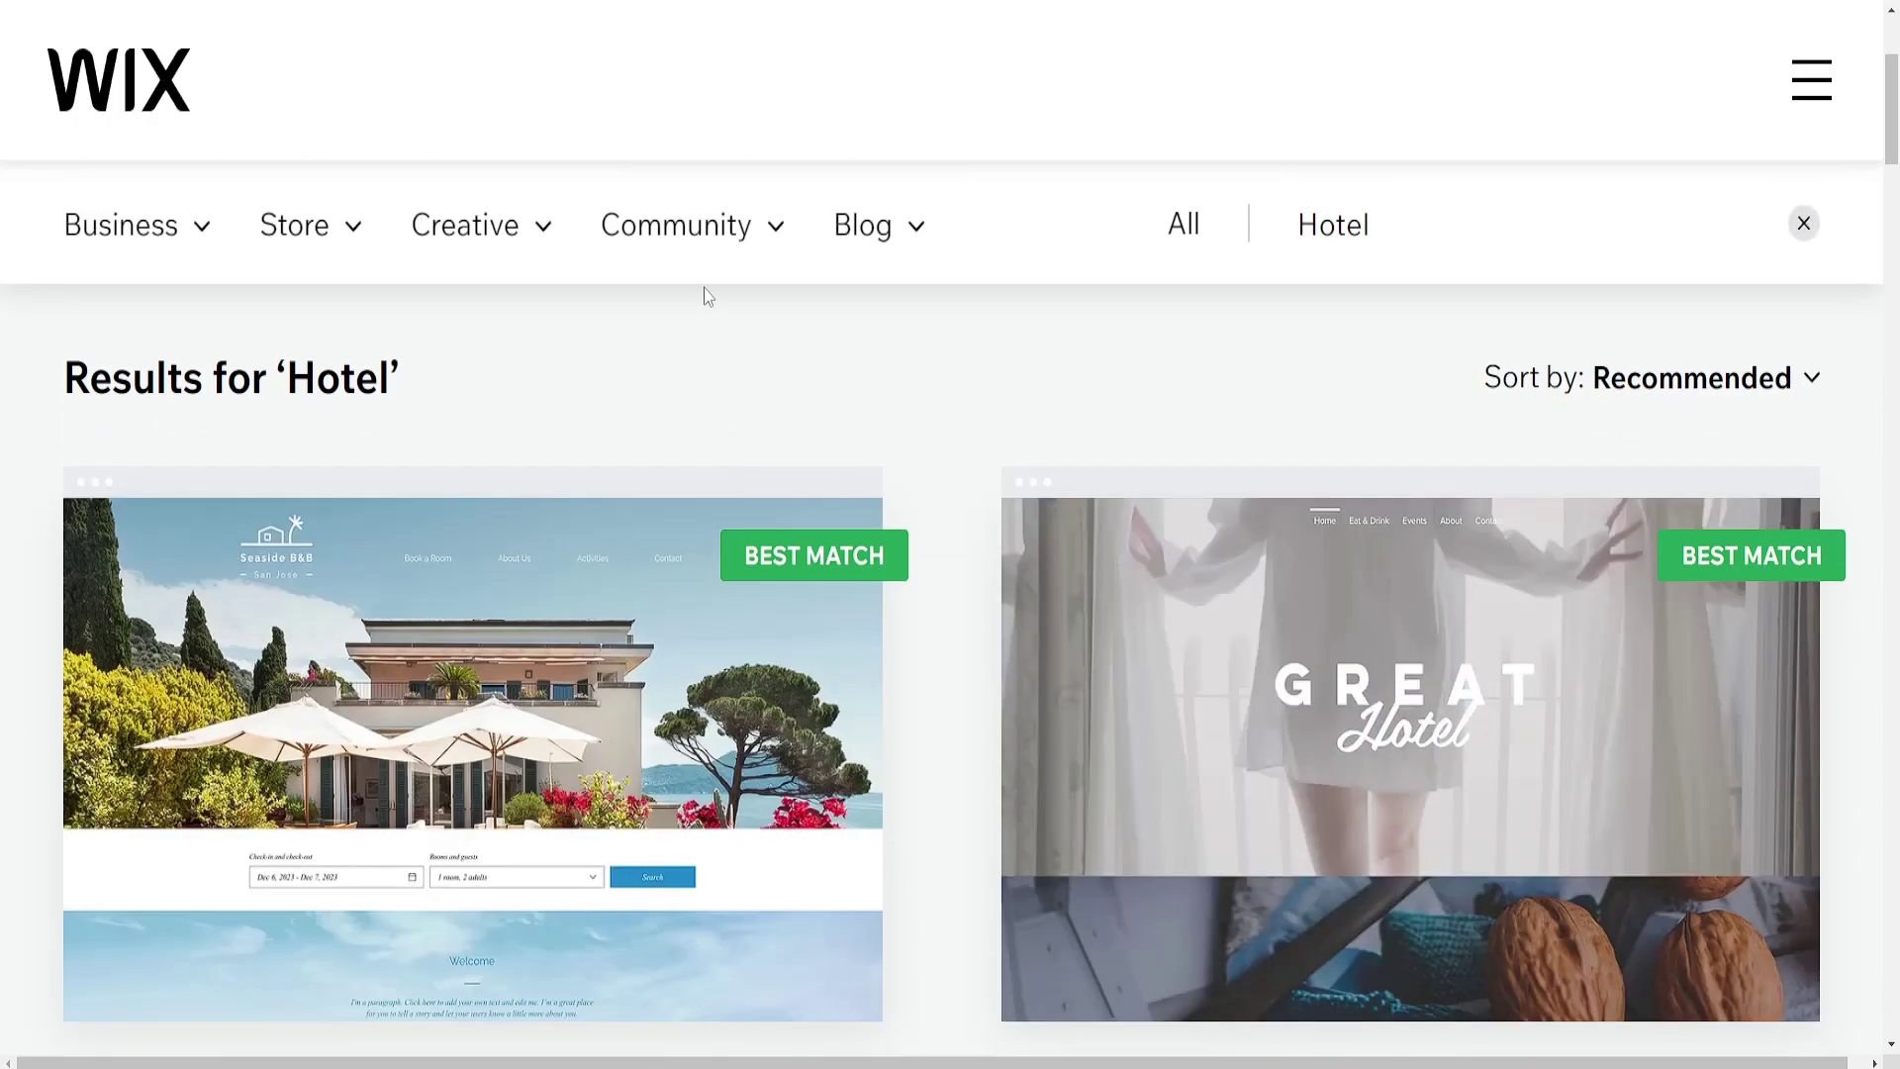
scroll(703, 288, "down", 2)
scroll(1328, 609, "down", 4)
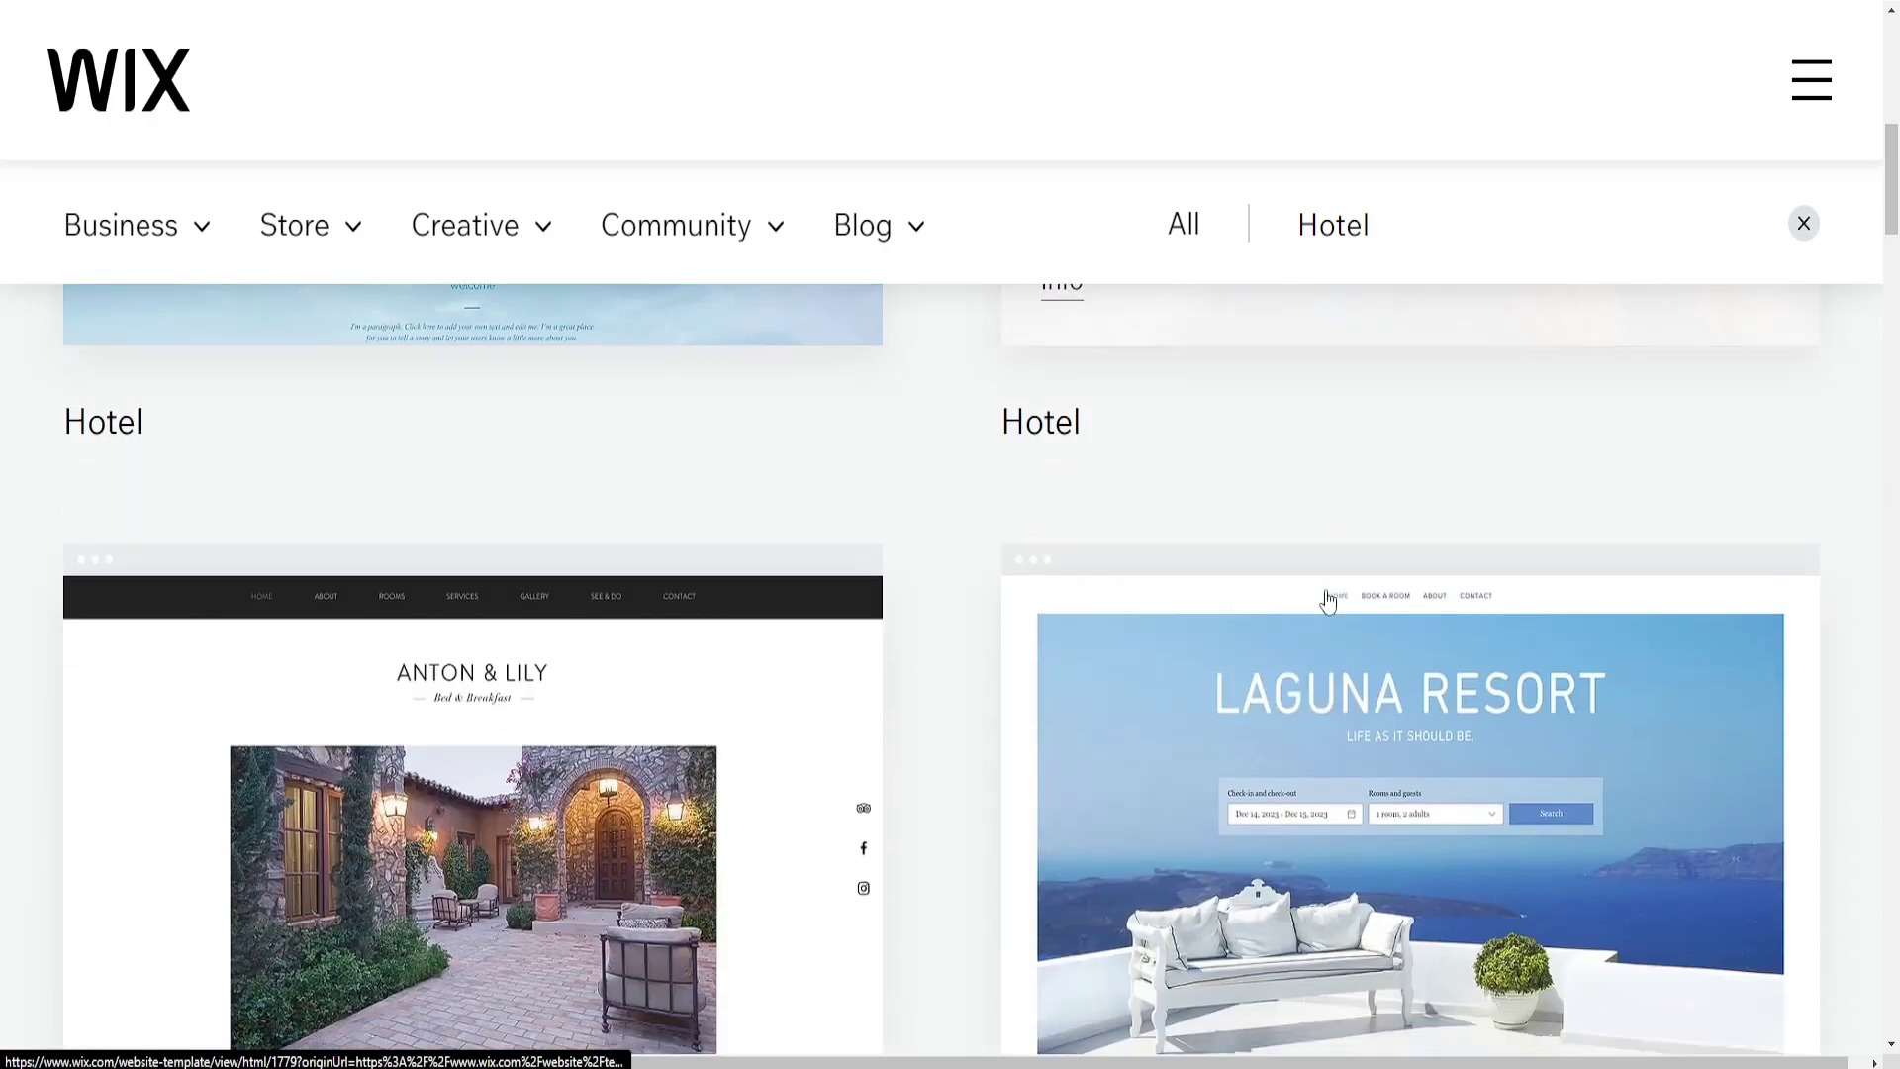
scroll(789, 416, "down", 2)
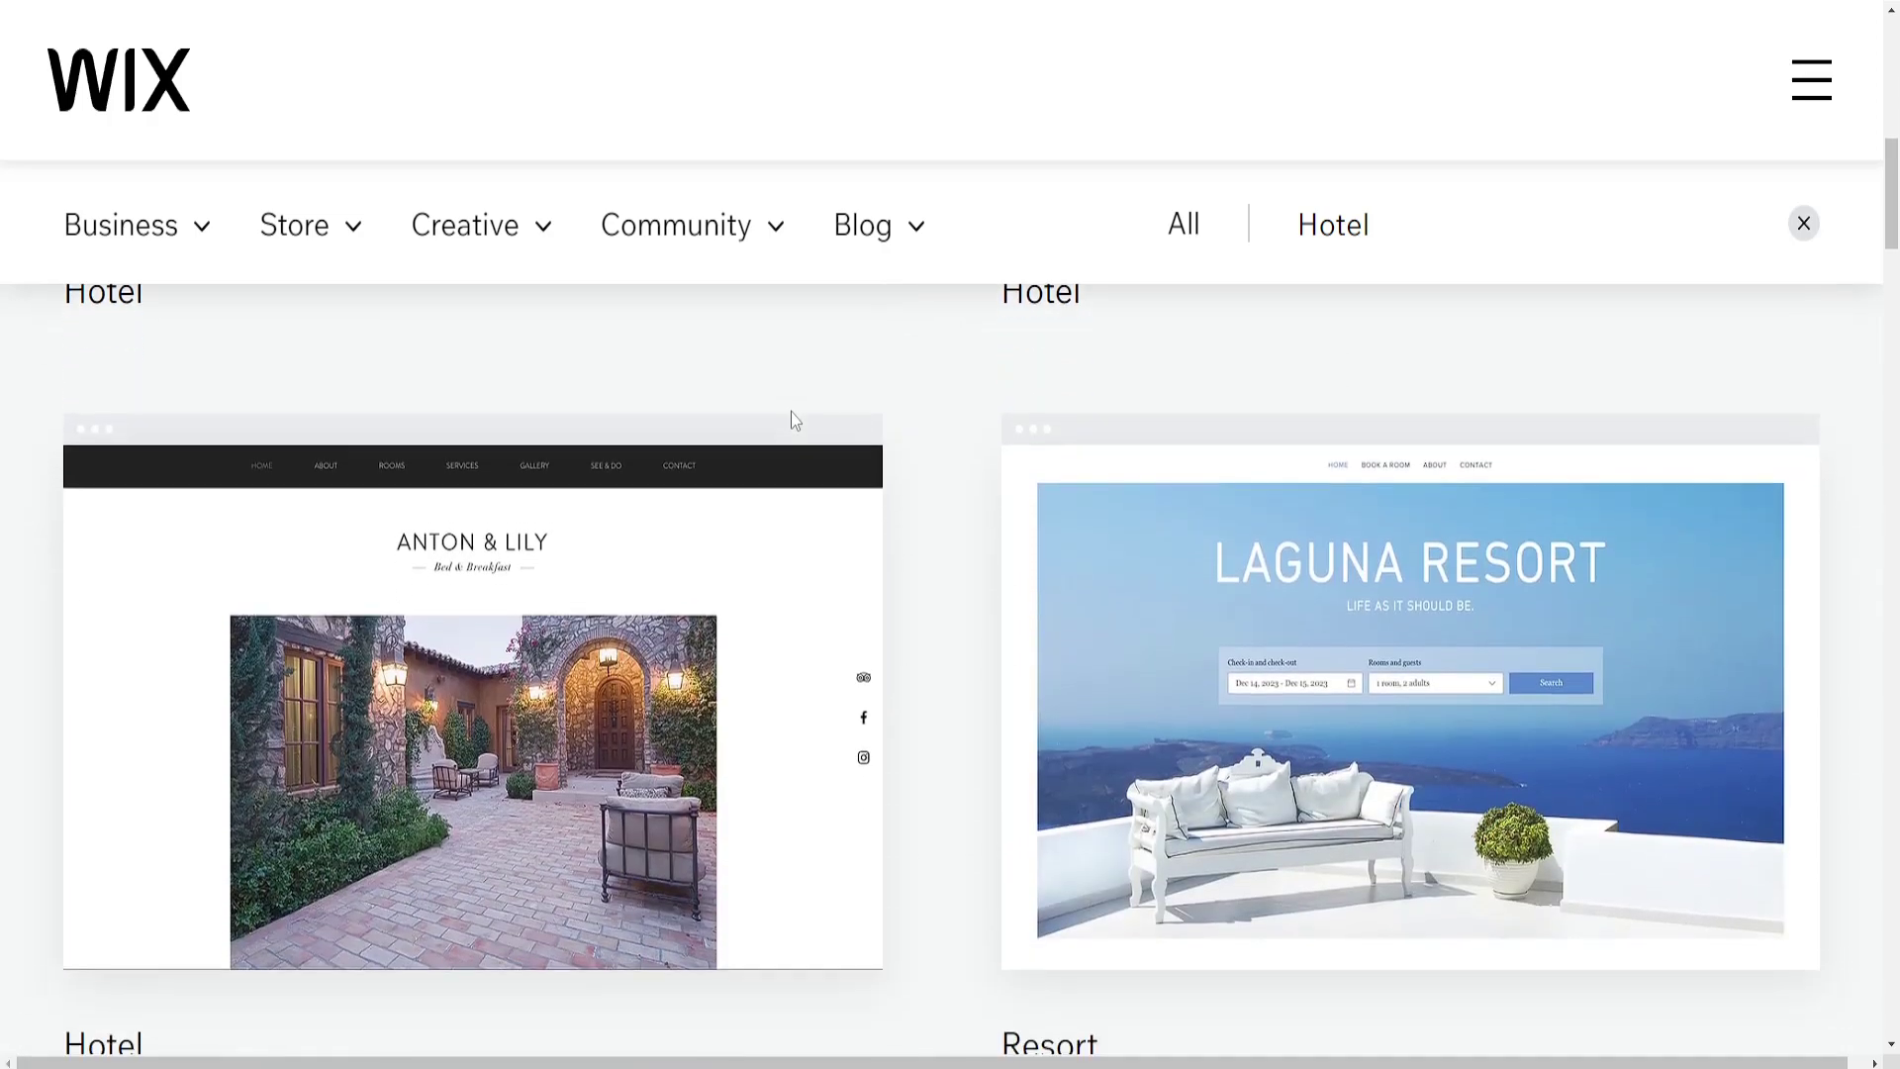
scroll(792, 421, "down", 2)
scroll(1105, 698, "down", 5)
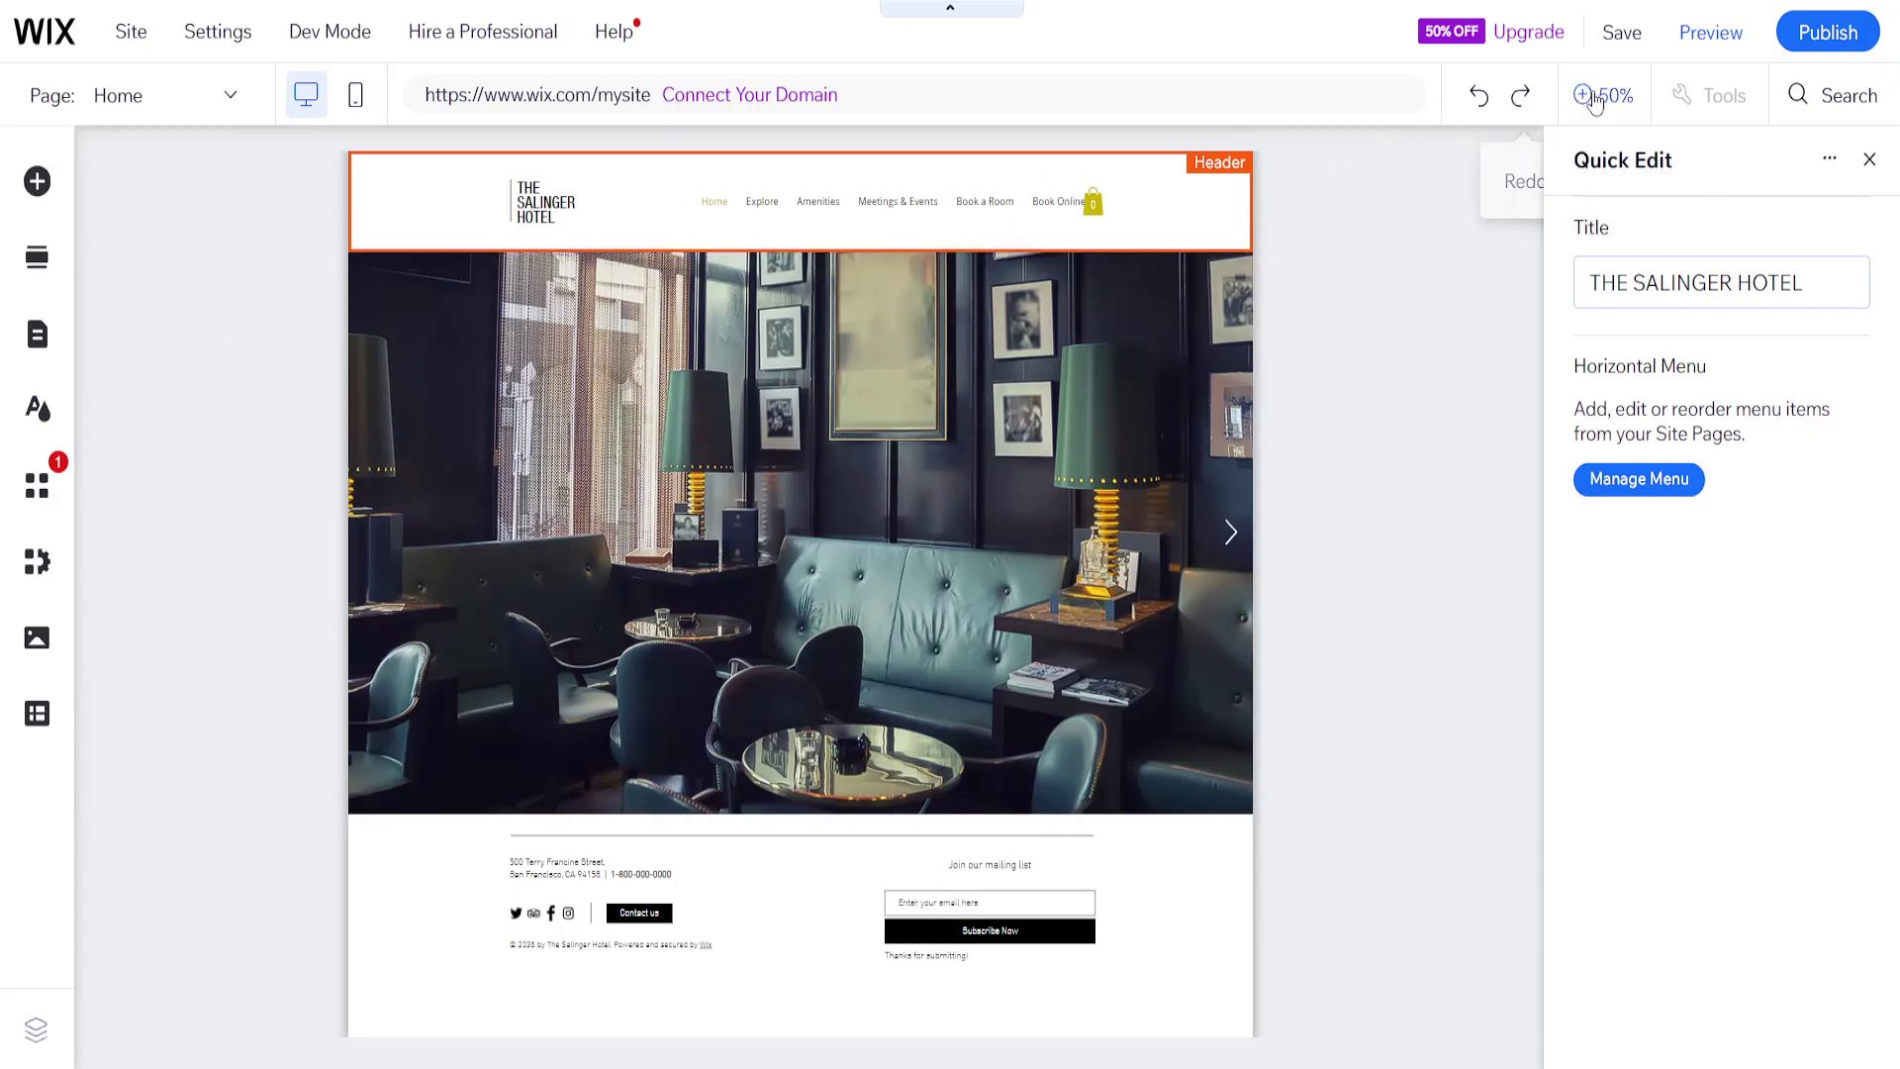
Change the header title to 'Ned Help' with 'Hotel' on a second line.
left_click(1869, 159)
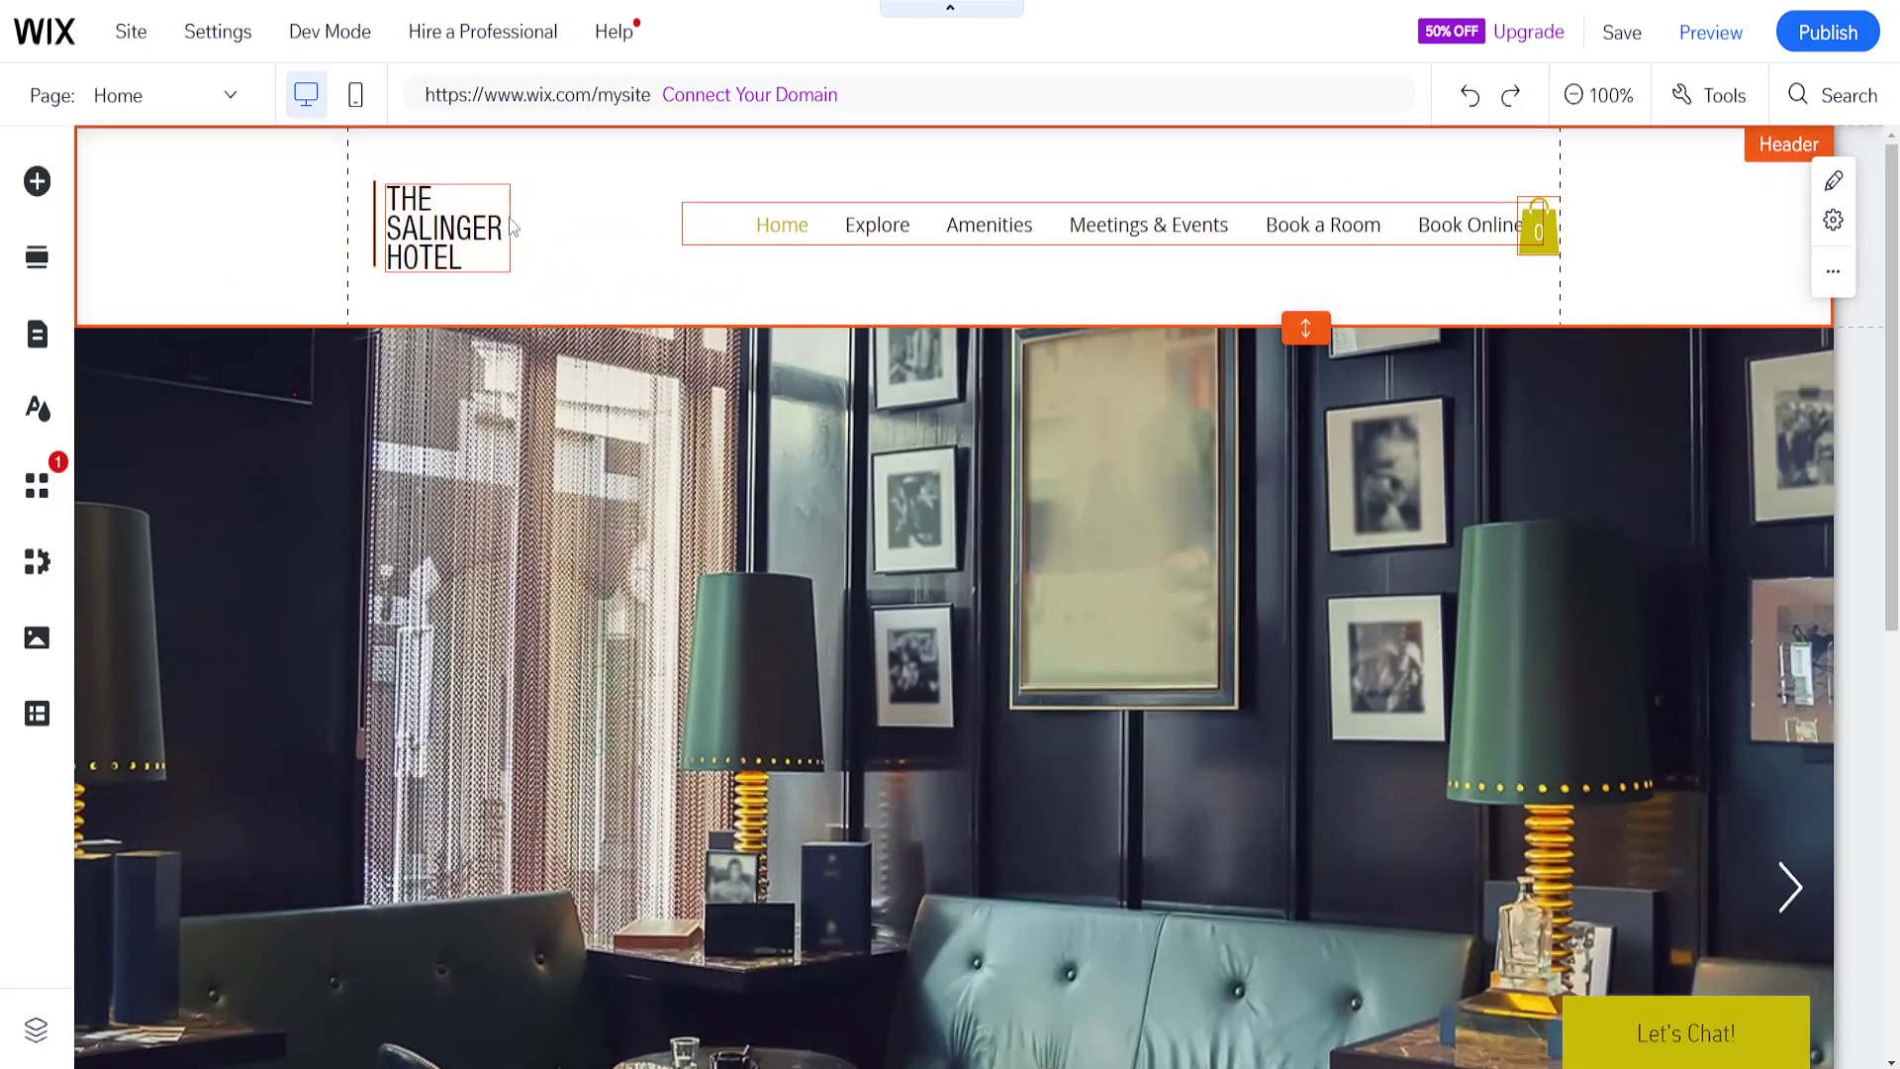
left_click(441, 230)
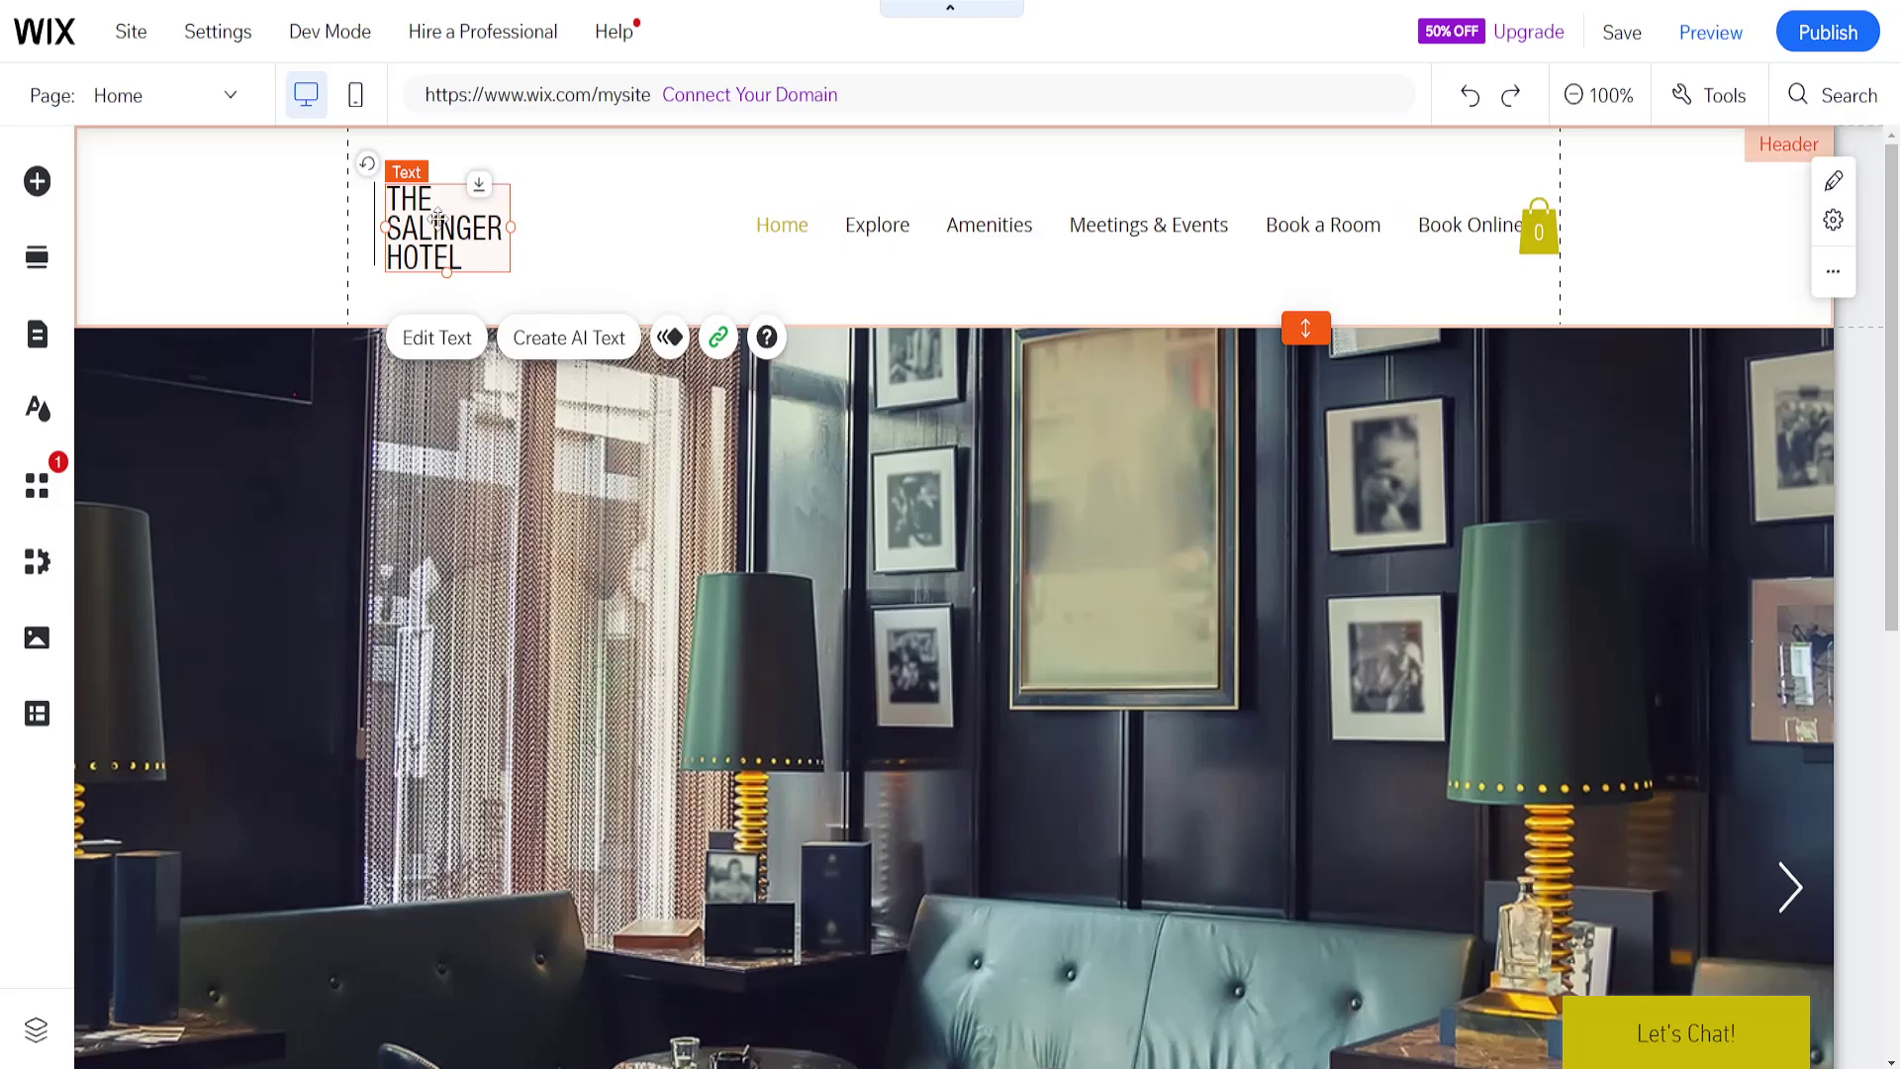
double_click(439, 218)
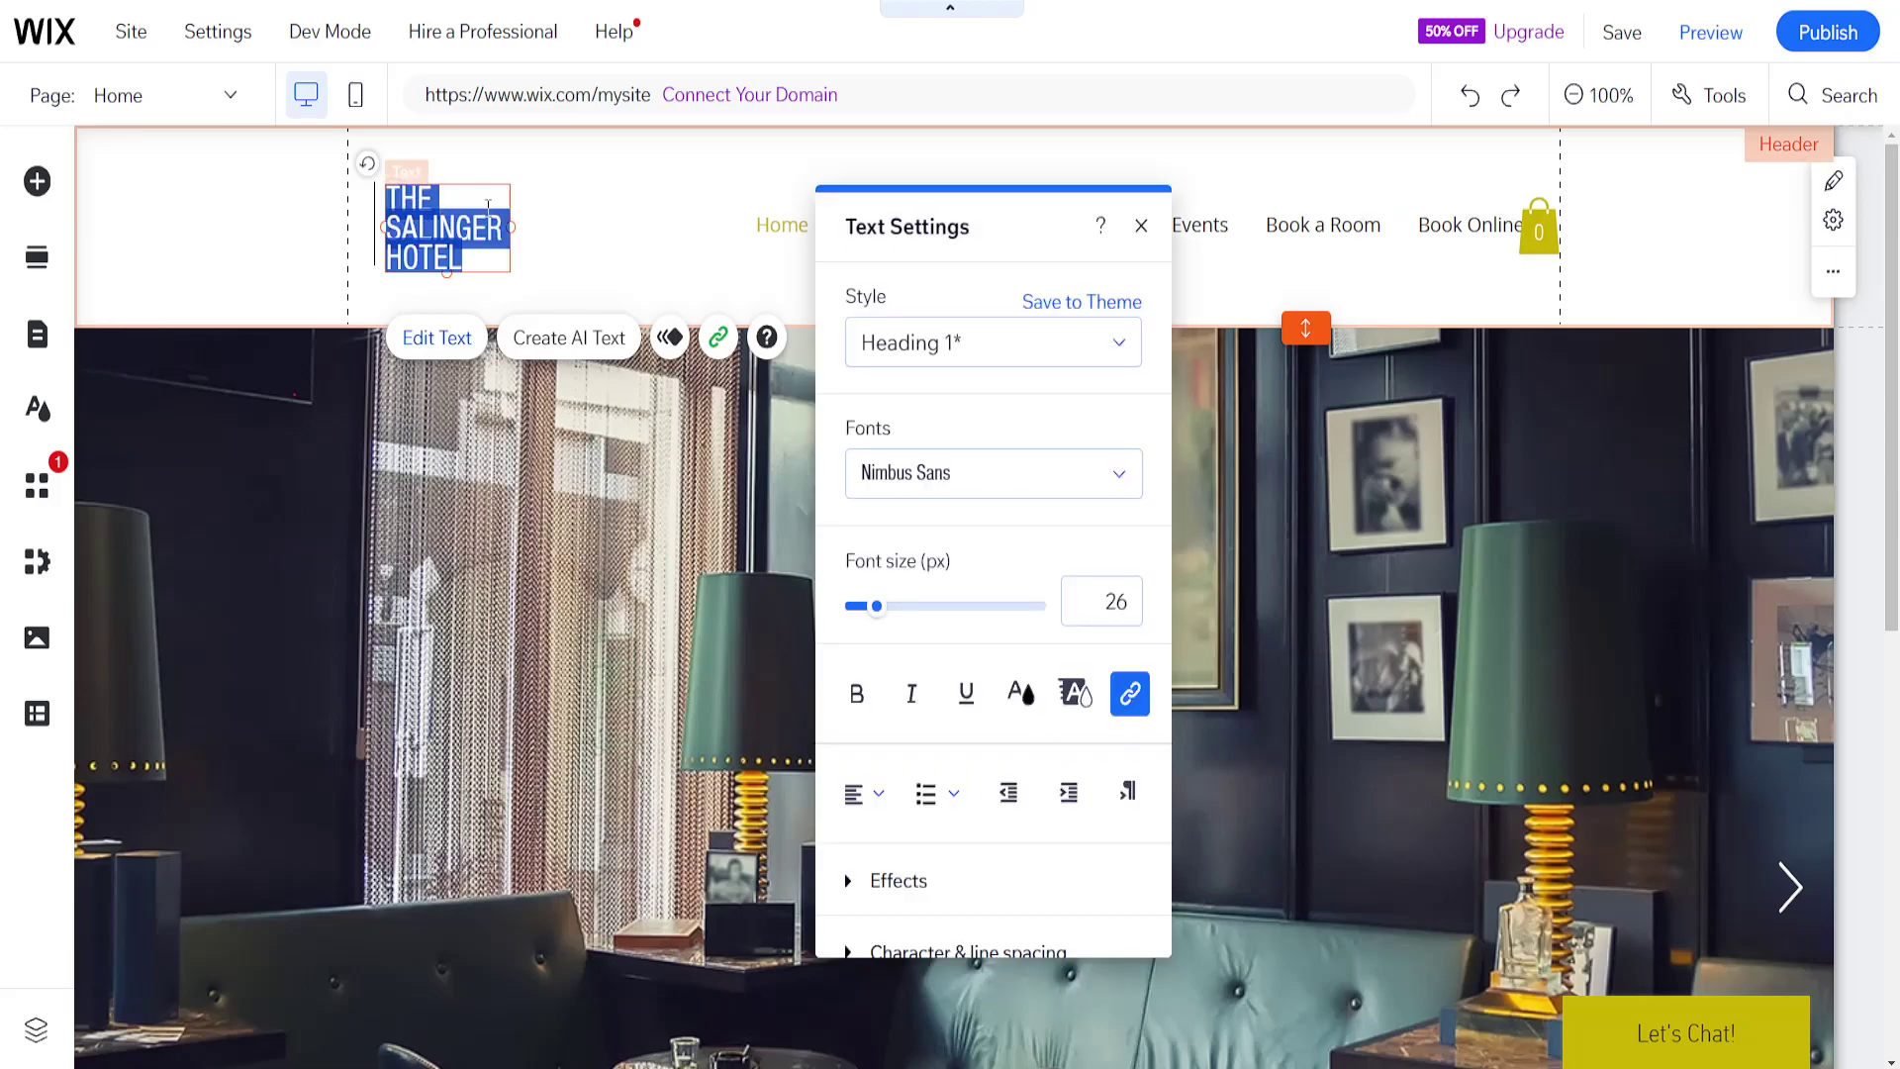
type("N")
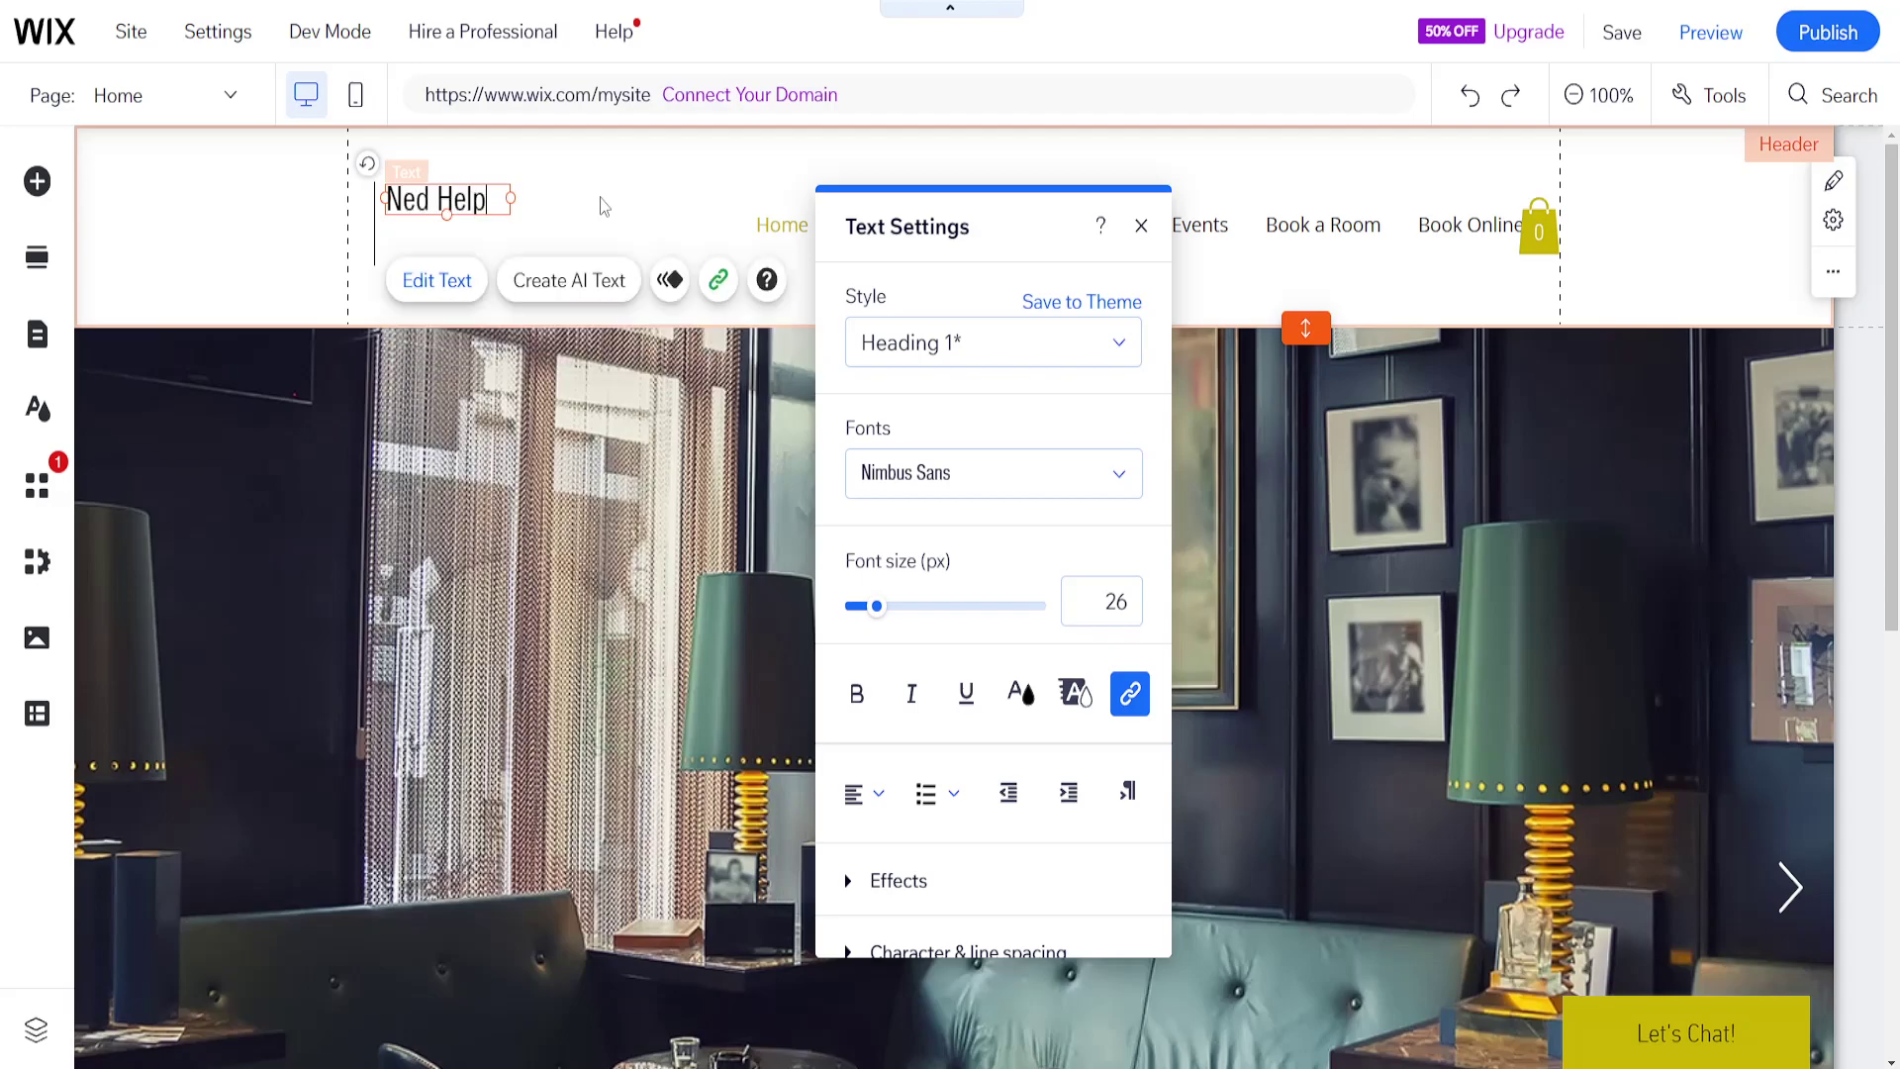
type("ed Help")
key("Return")
type("Hotel")
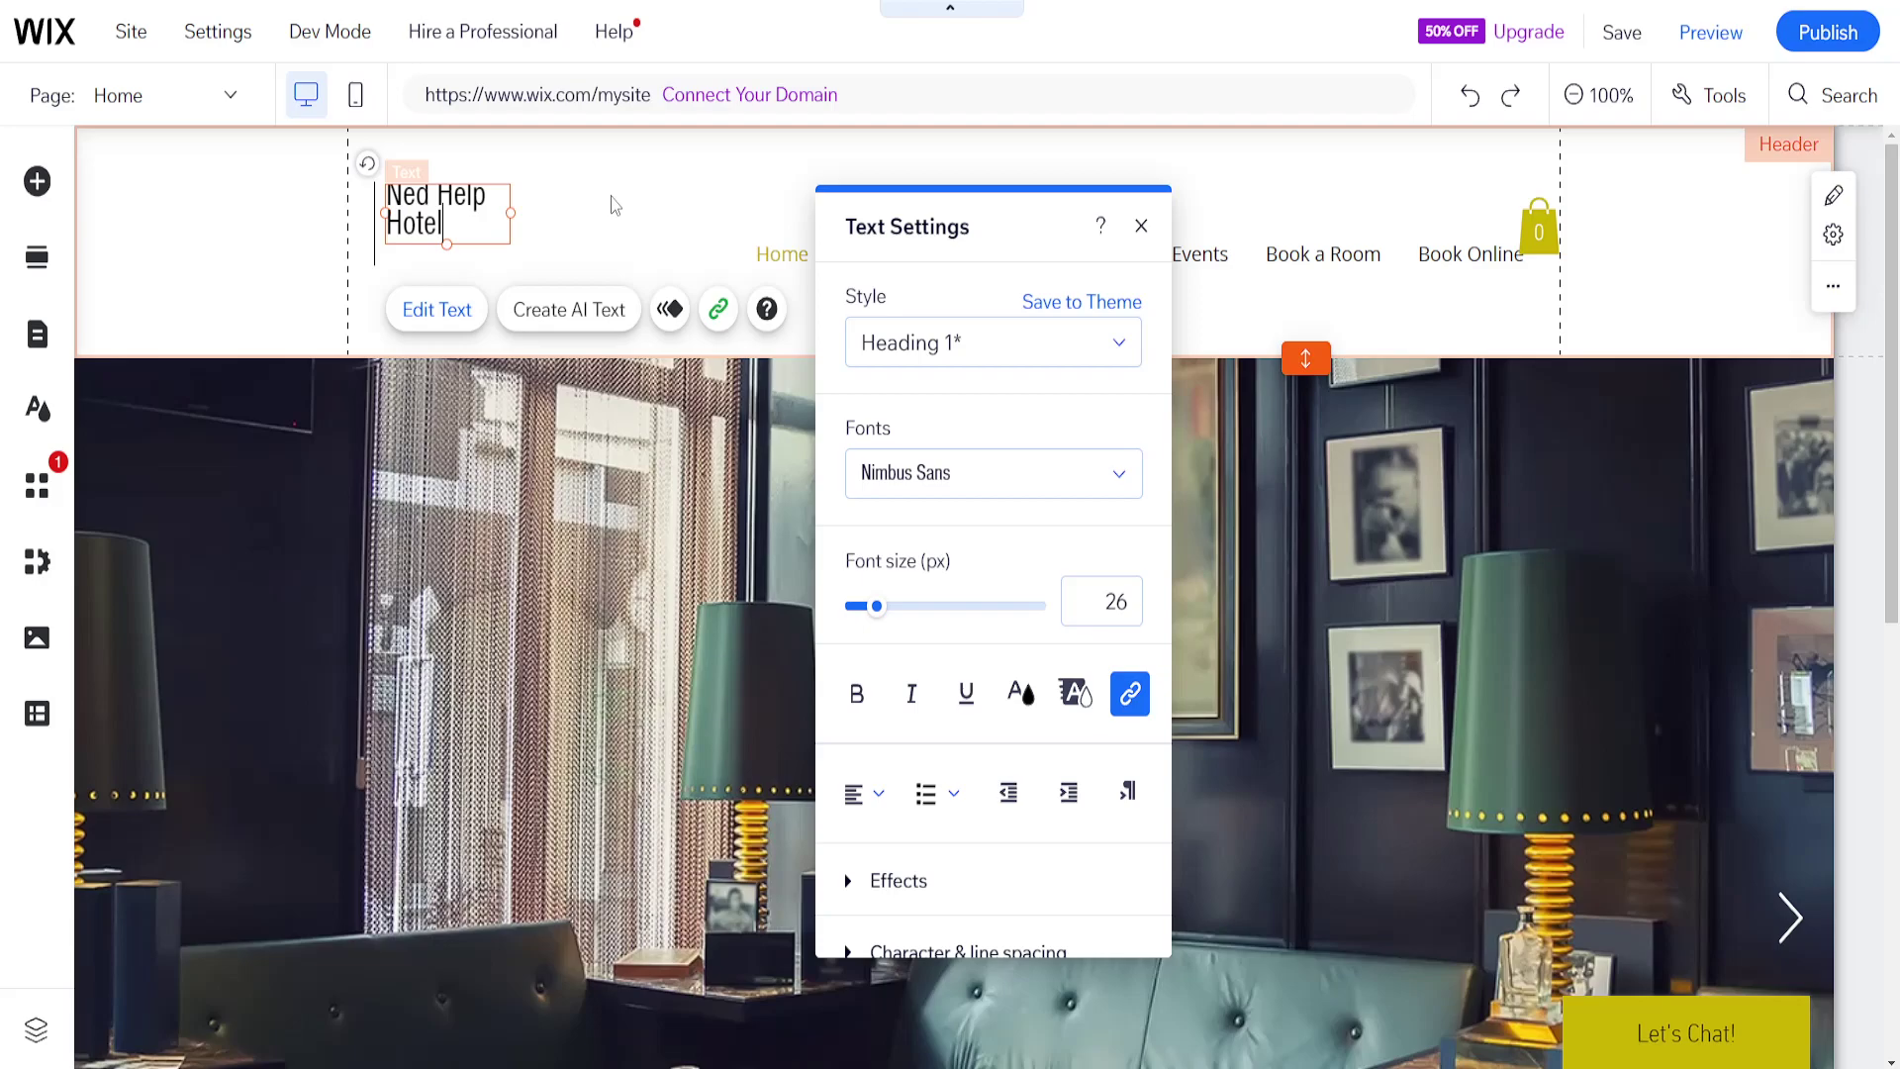
left_click(610, 204)
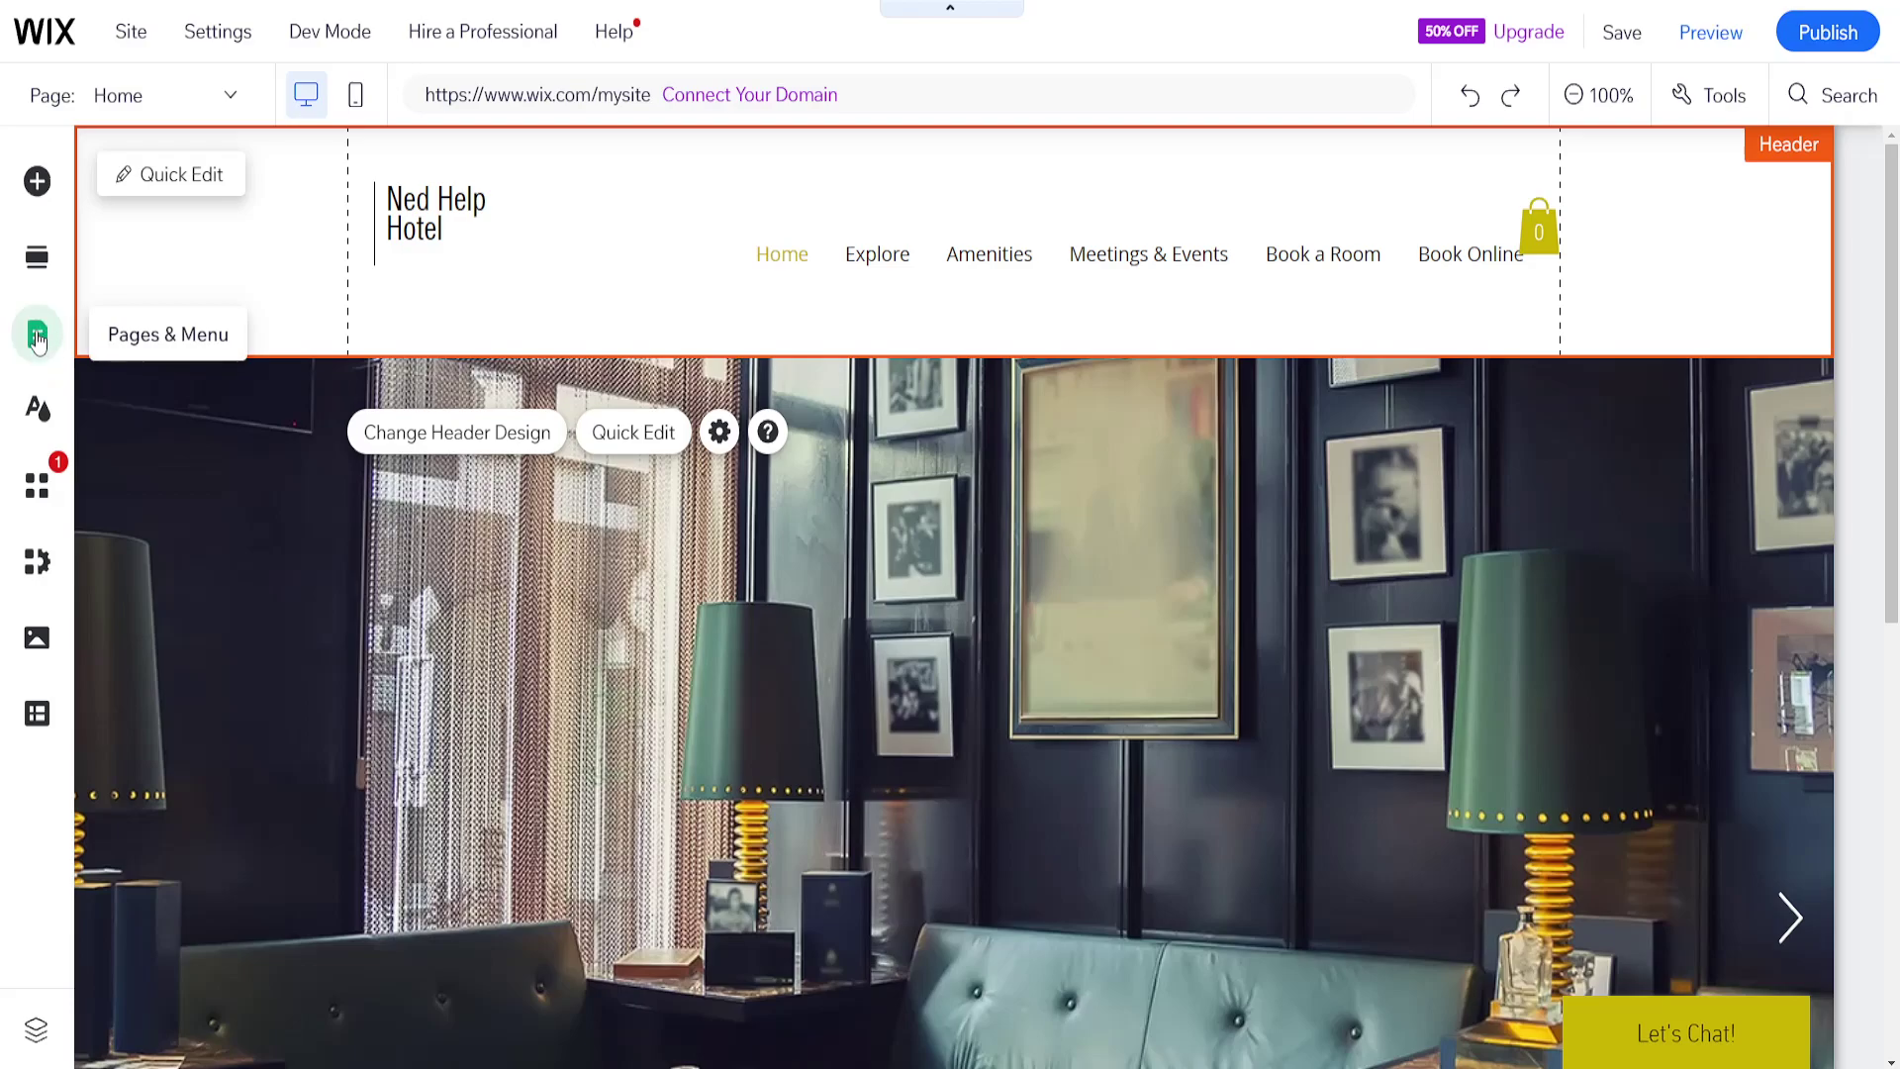
Delete the Amenities page from the site pages and menu.
left_click(36, 341)
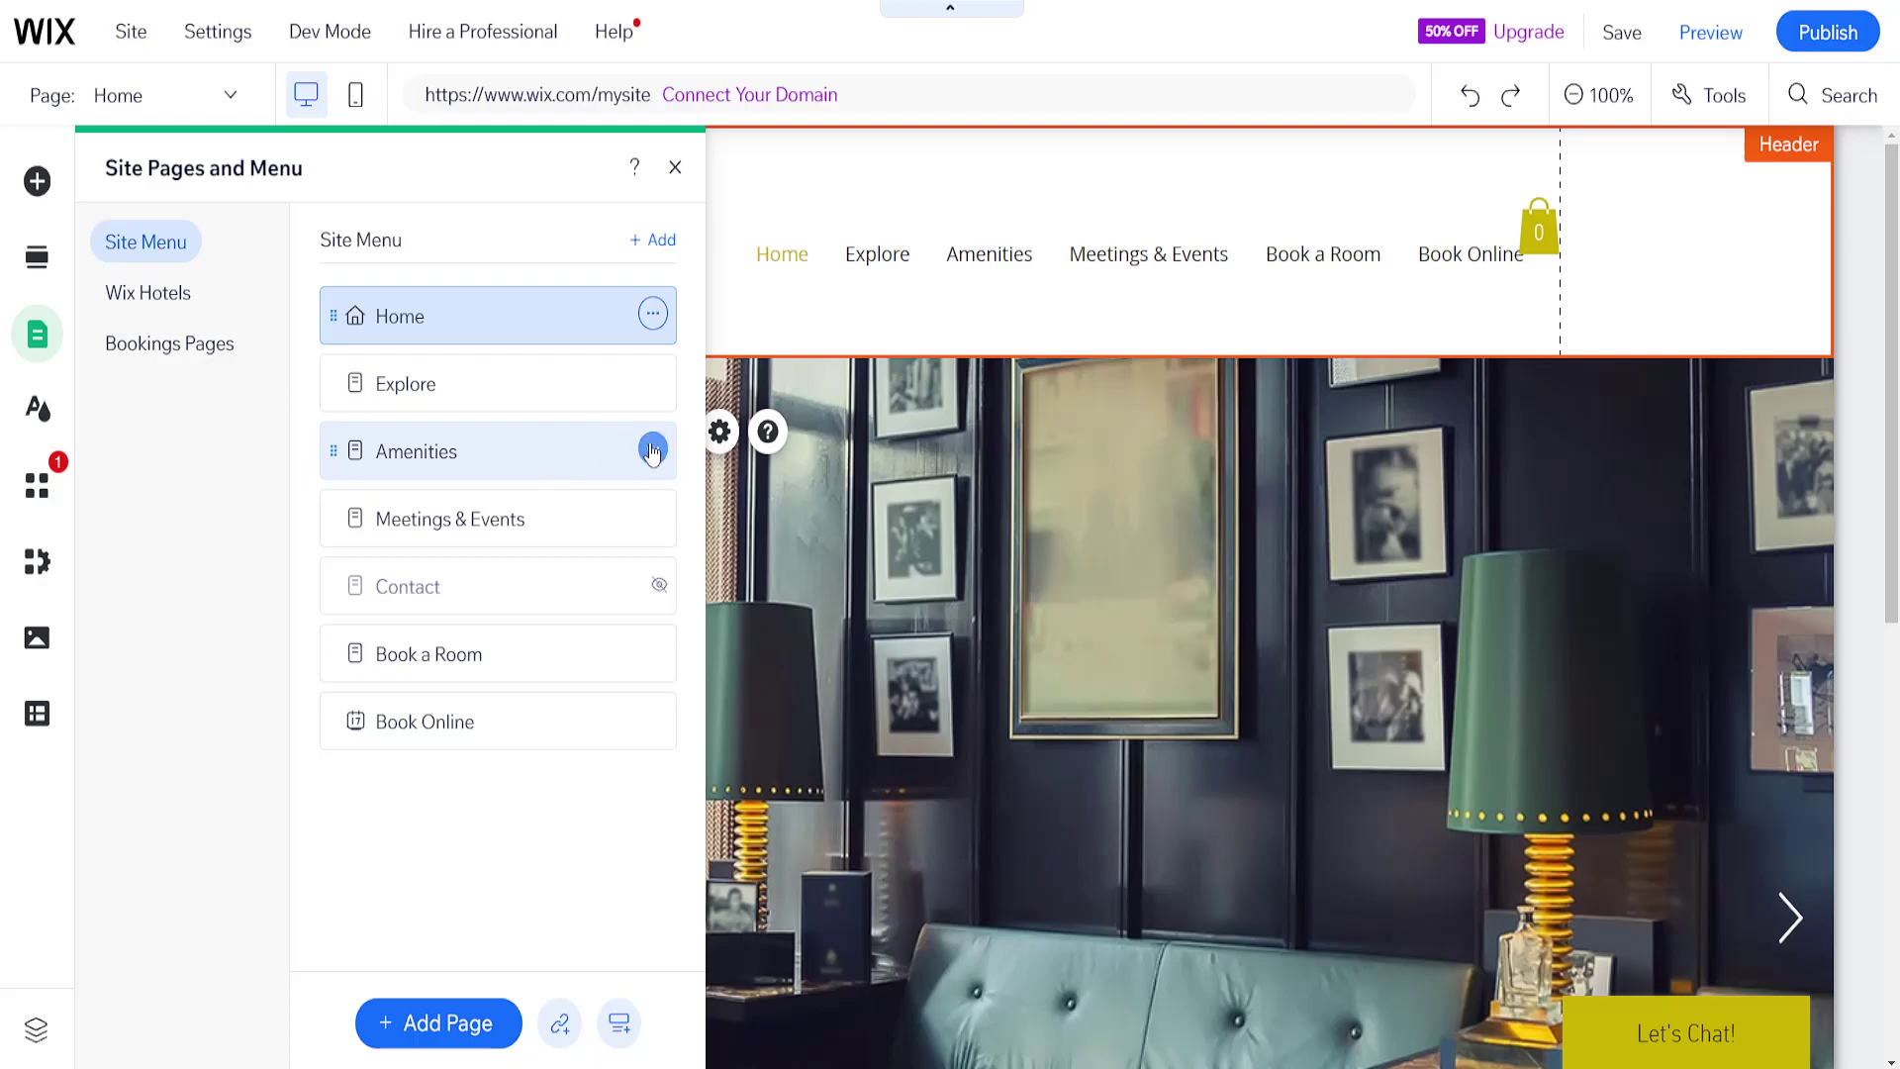
left_click(652, 450)
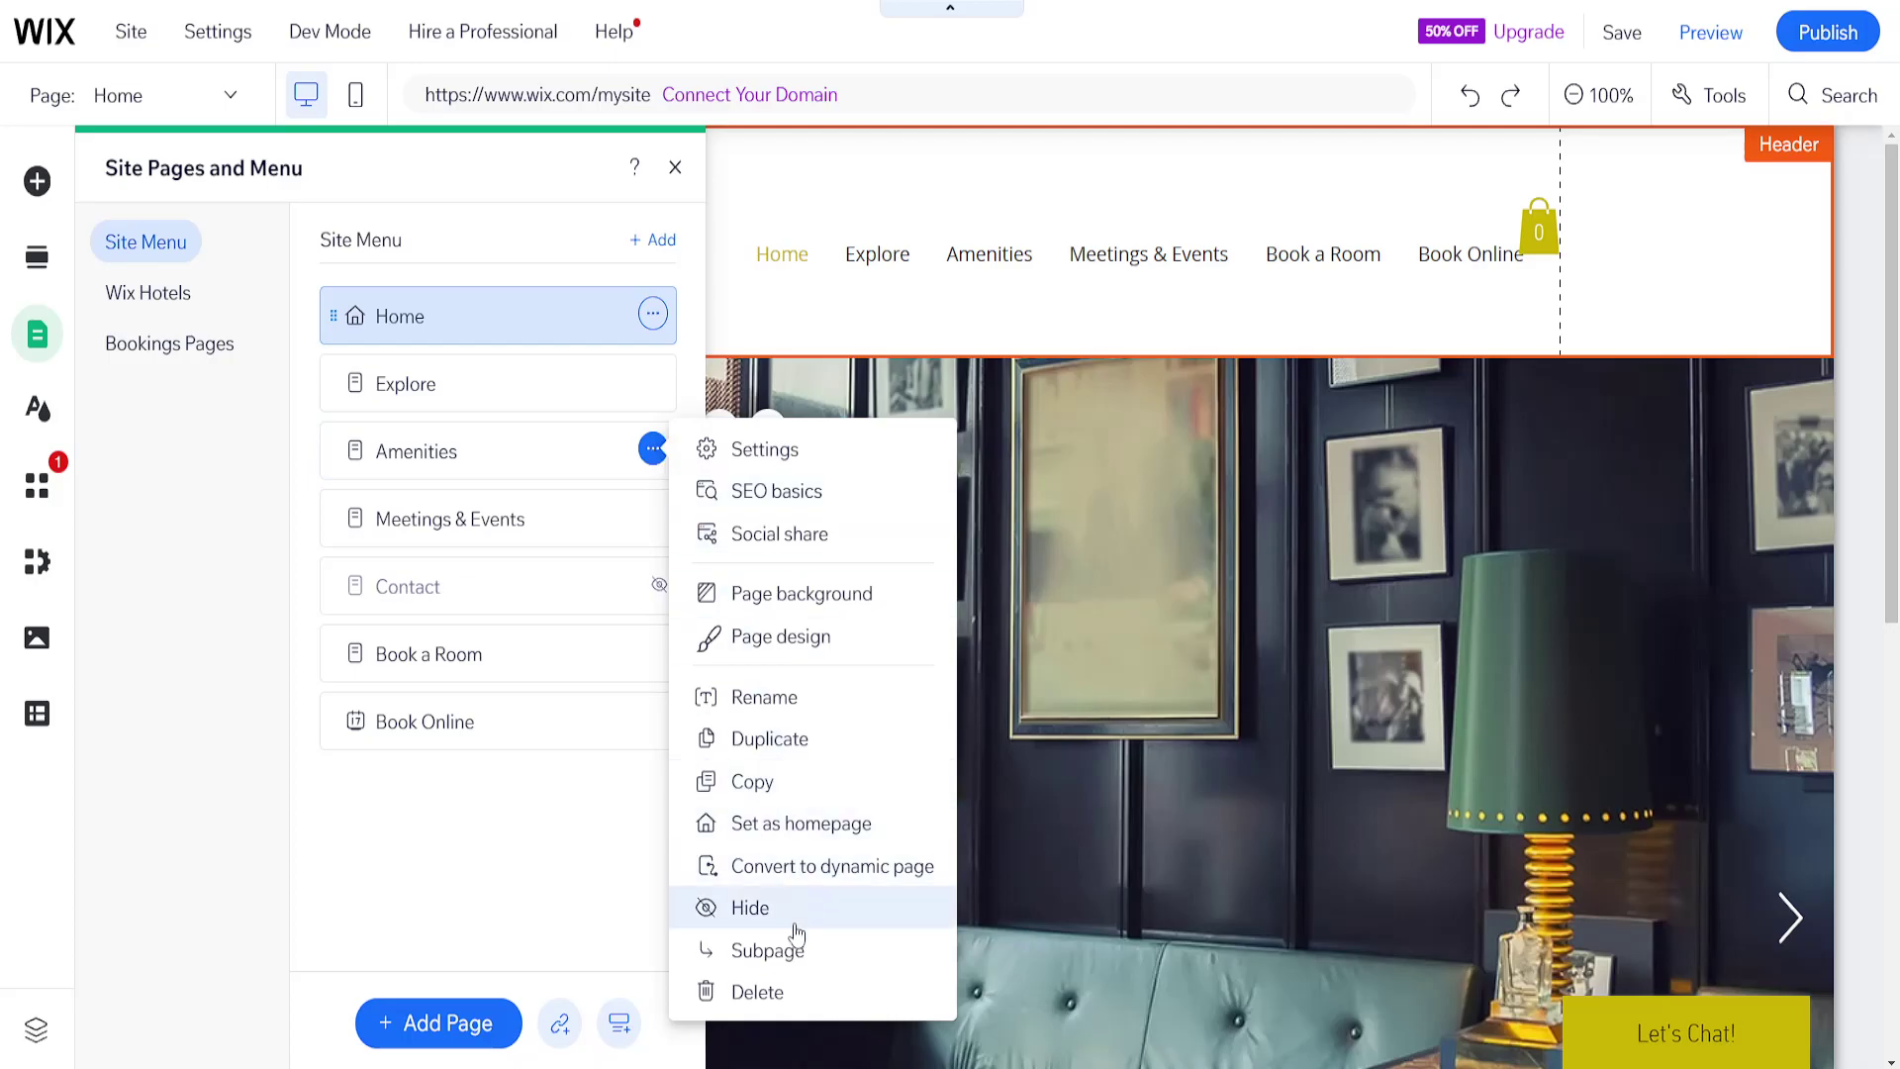
left_click(773, 990)
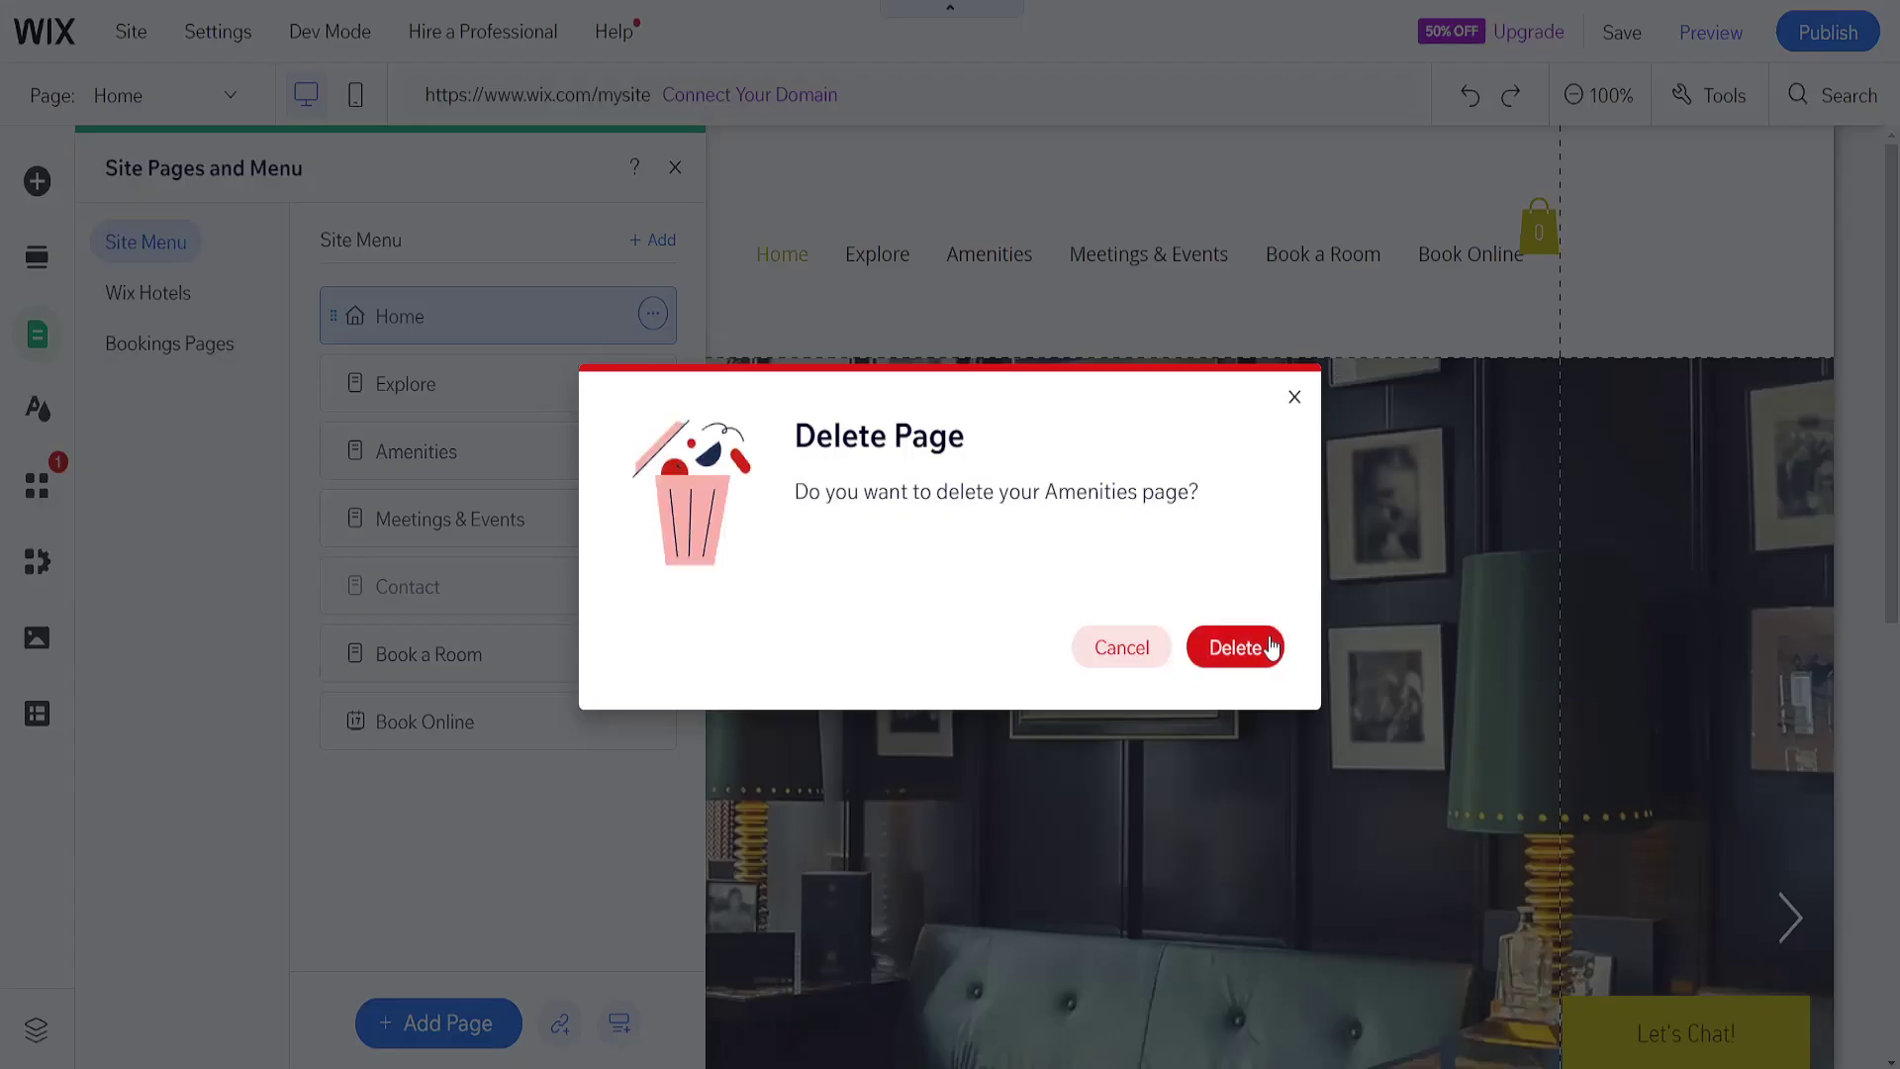
left_click(1235, 647)
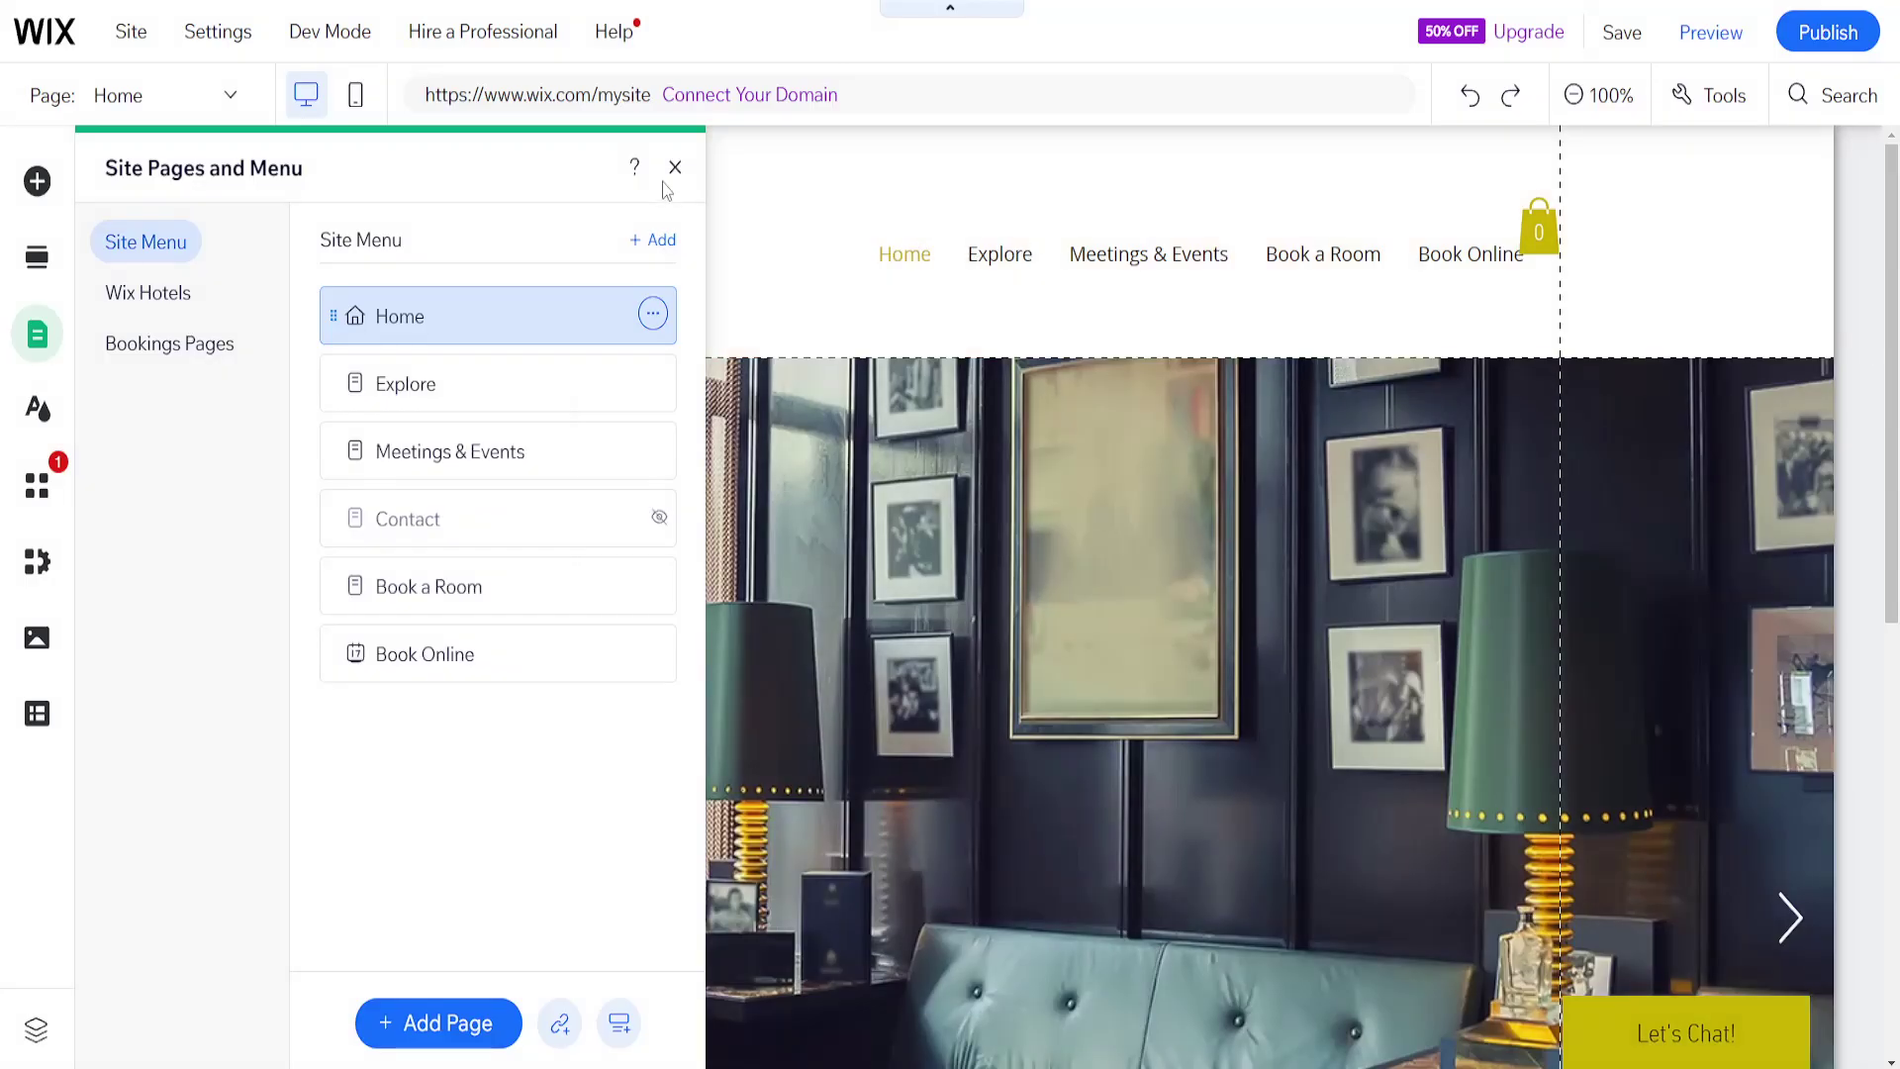
left_click(675, 174)
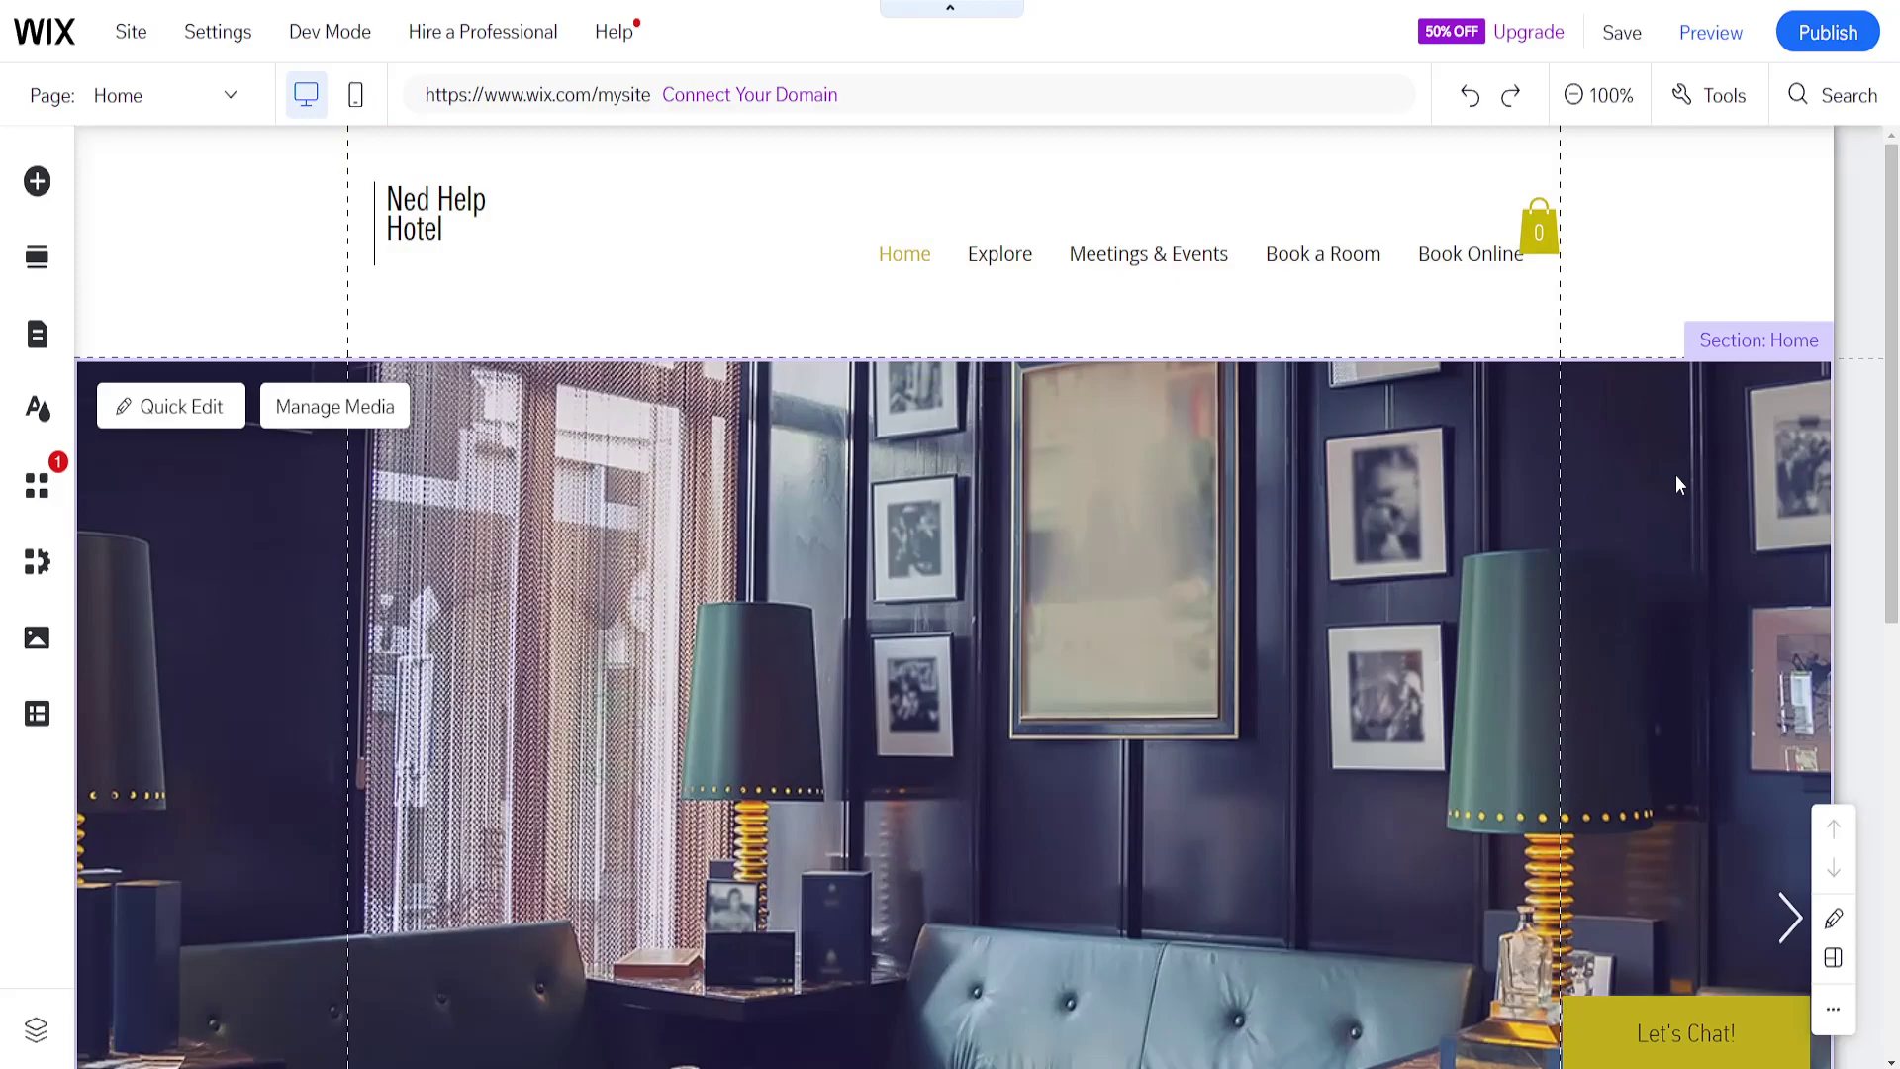
scroll(1677, 473, "down", 3)
left_click(1634, 450)
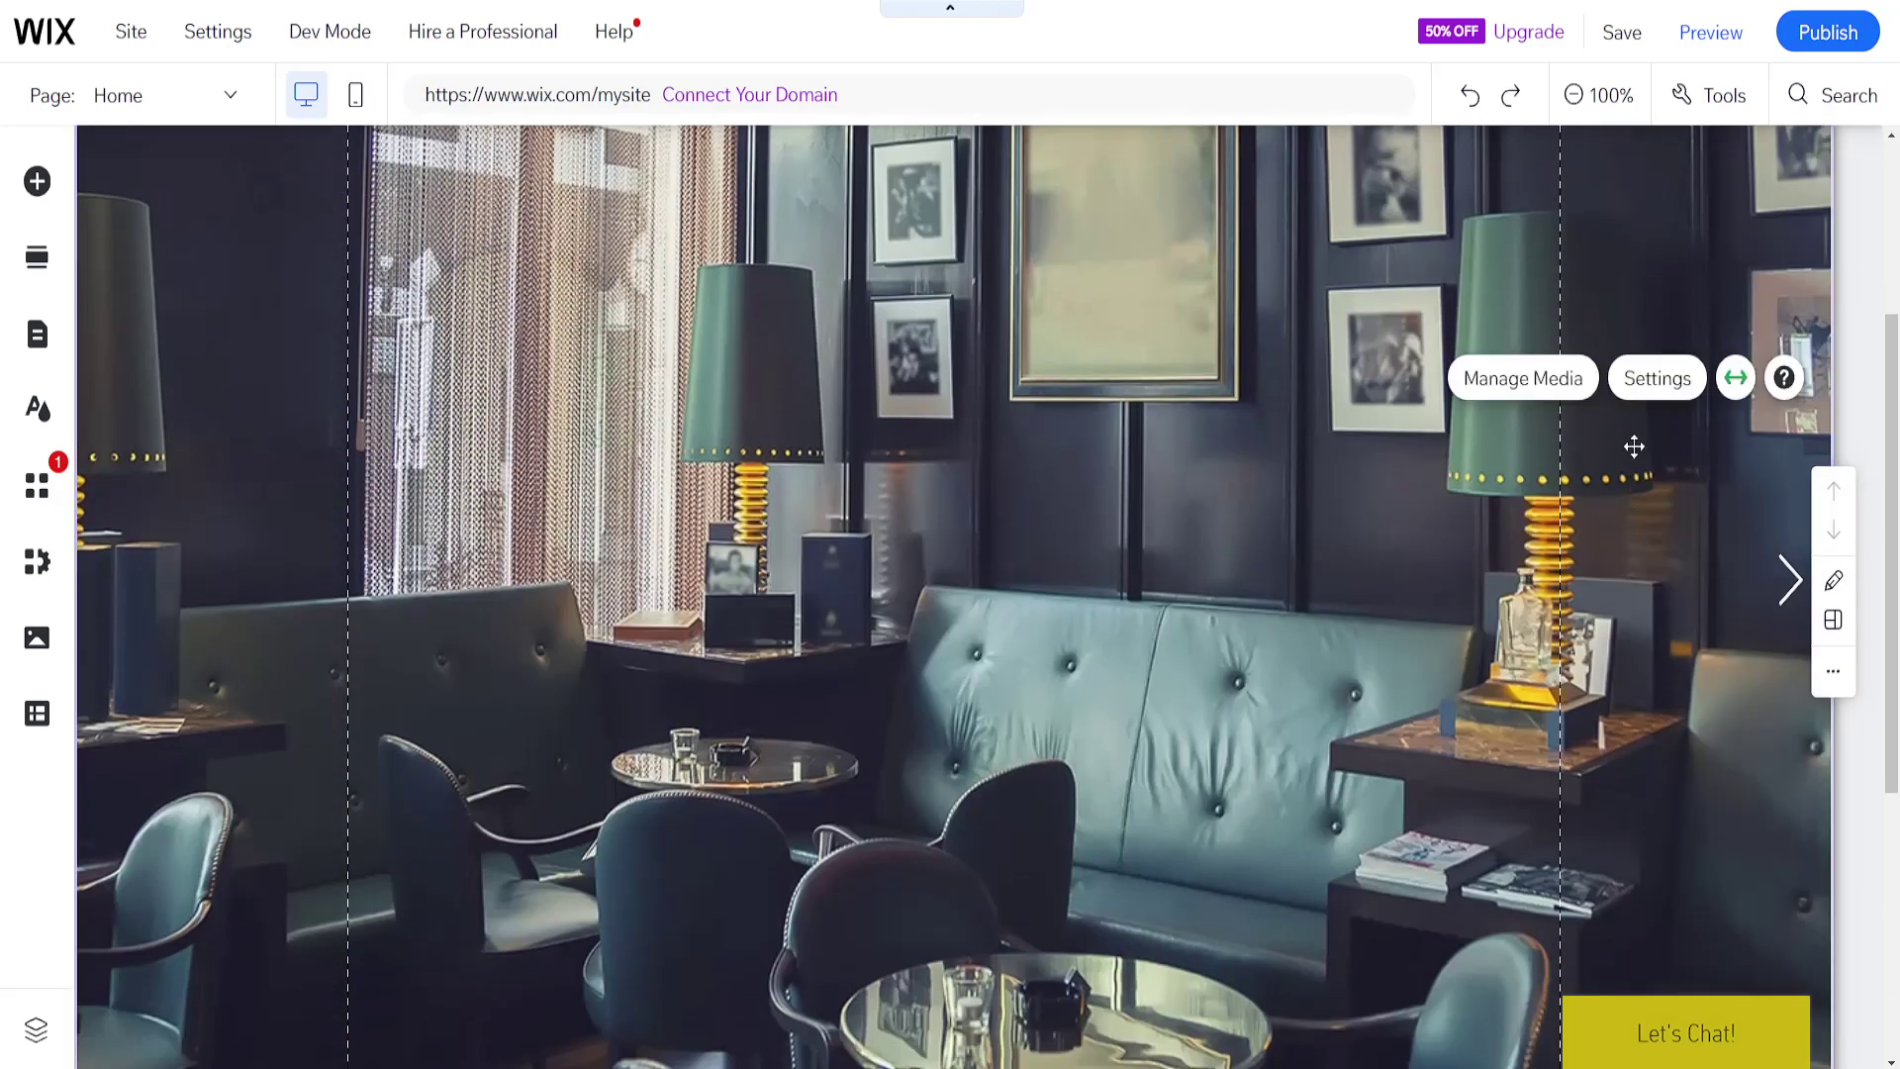
scroll(1634, 448, "up", 2)
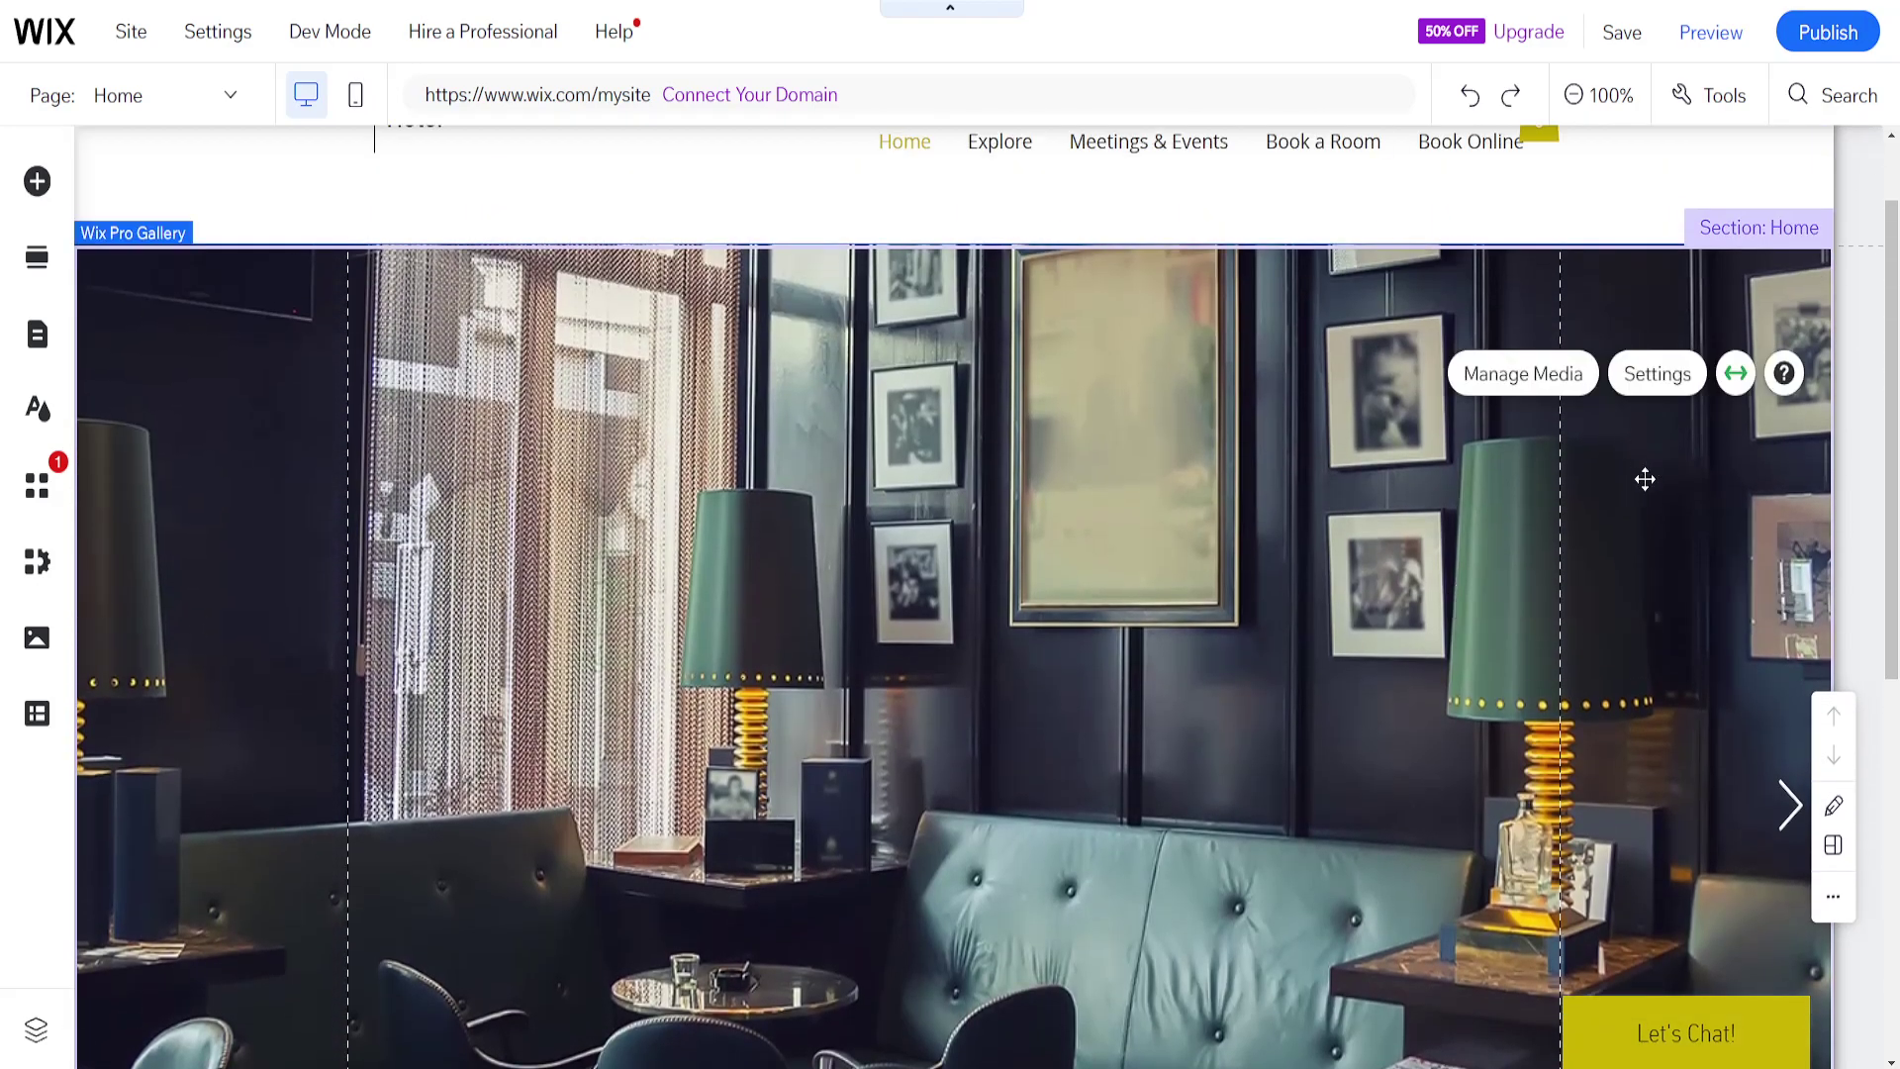
scroll(1663, 544, "down", 5)
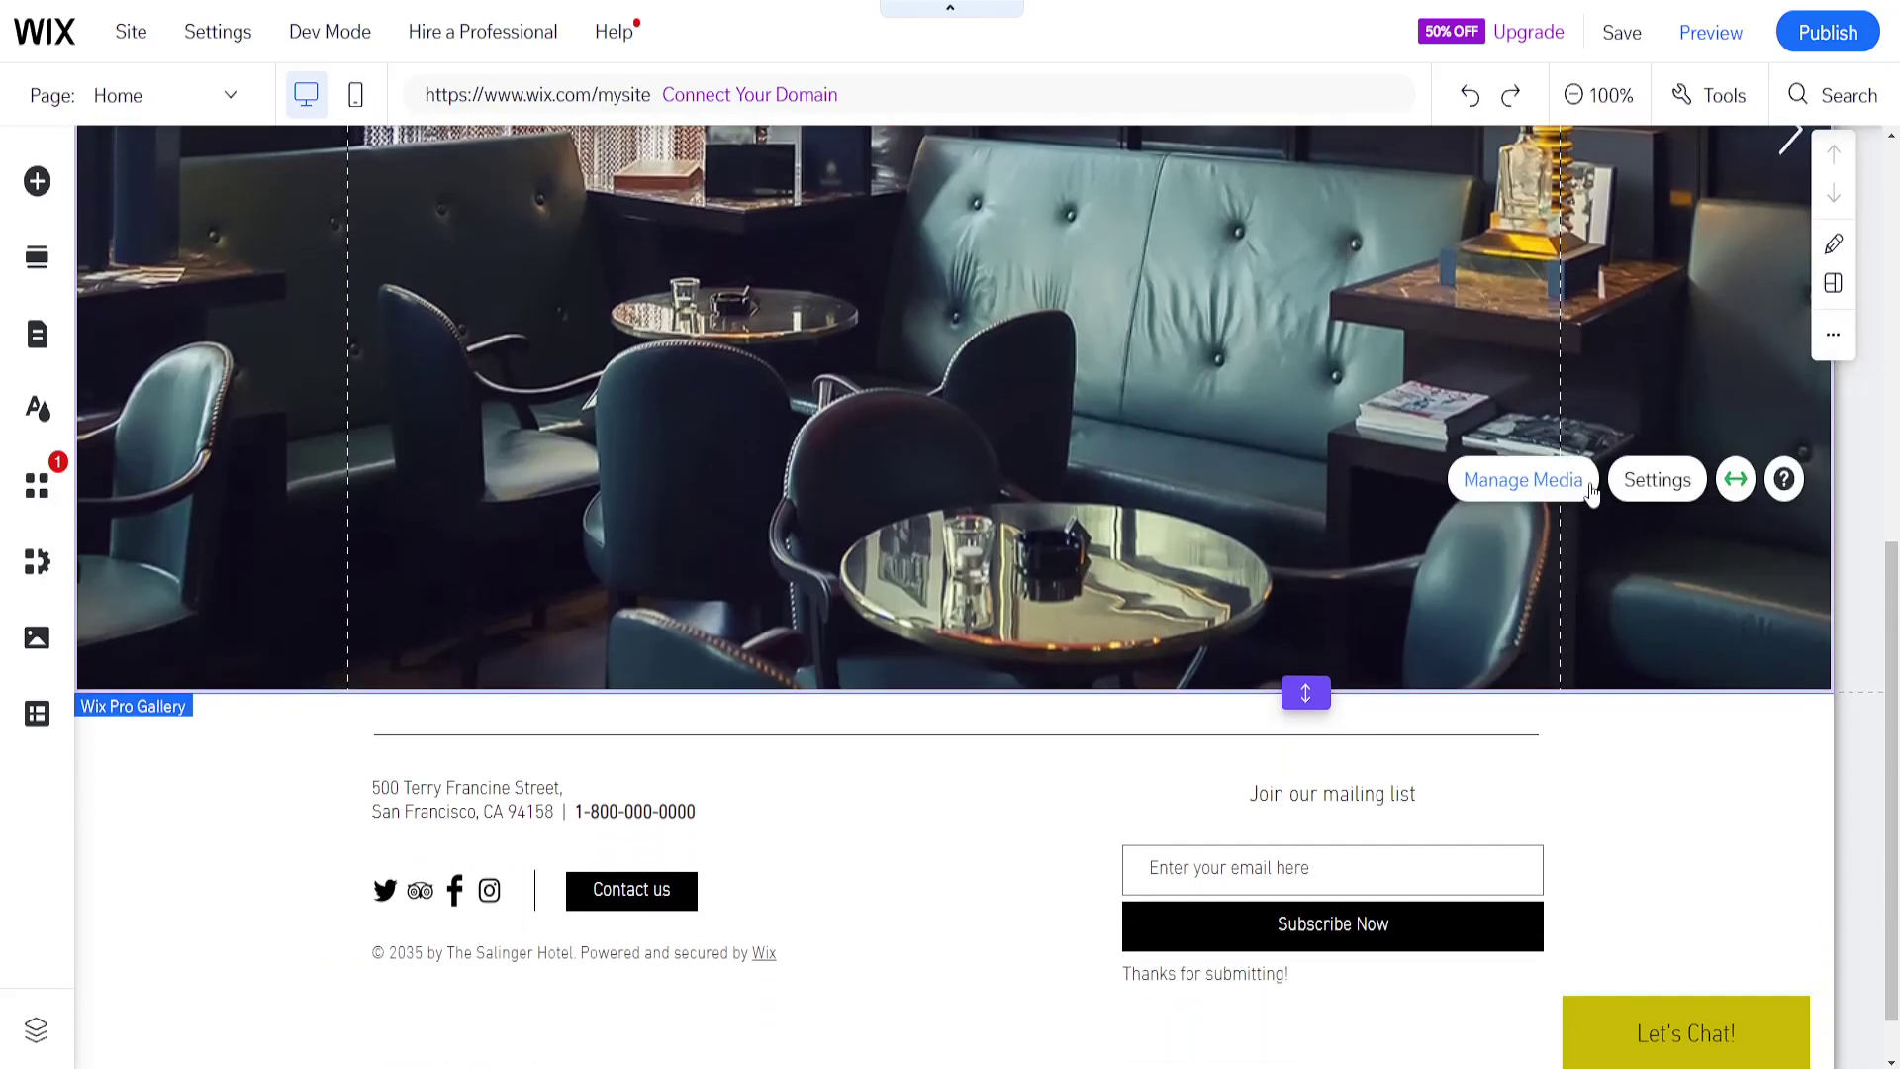
Start replacing the gallery's first lounge image with new media.
left_click(1557, 483)
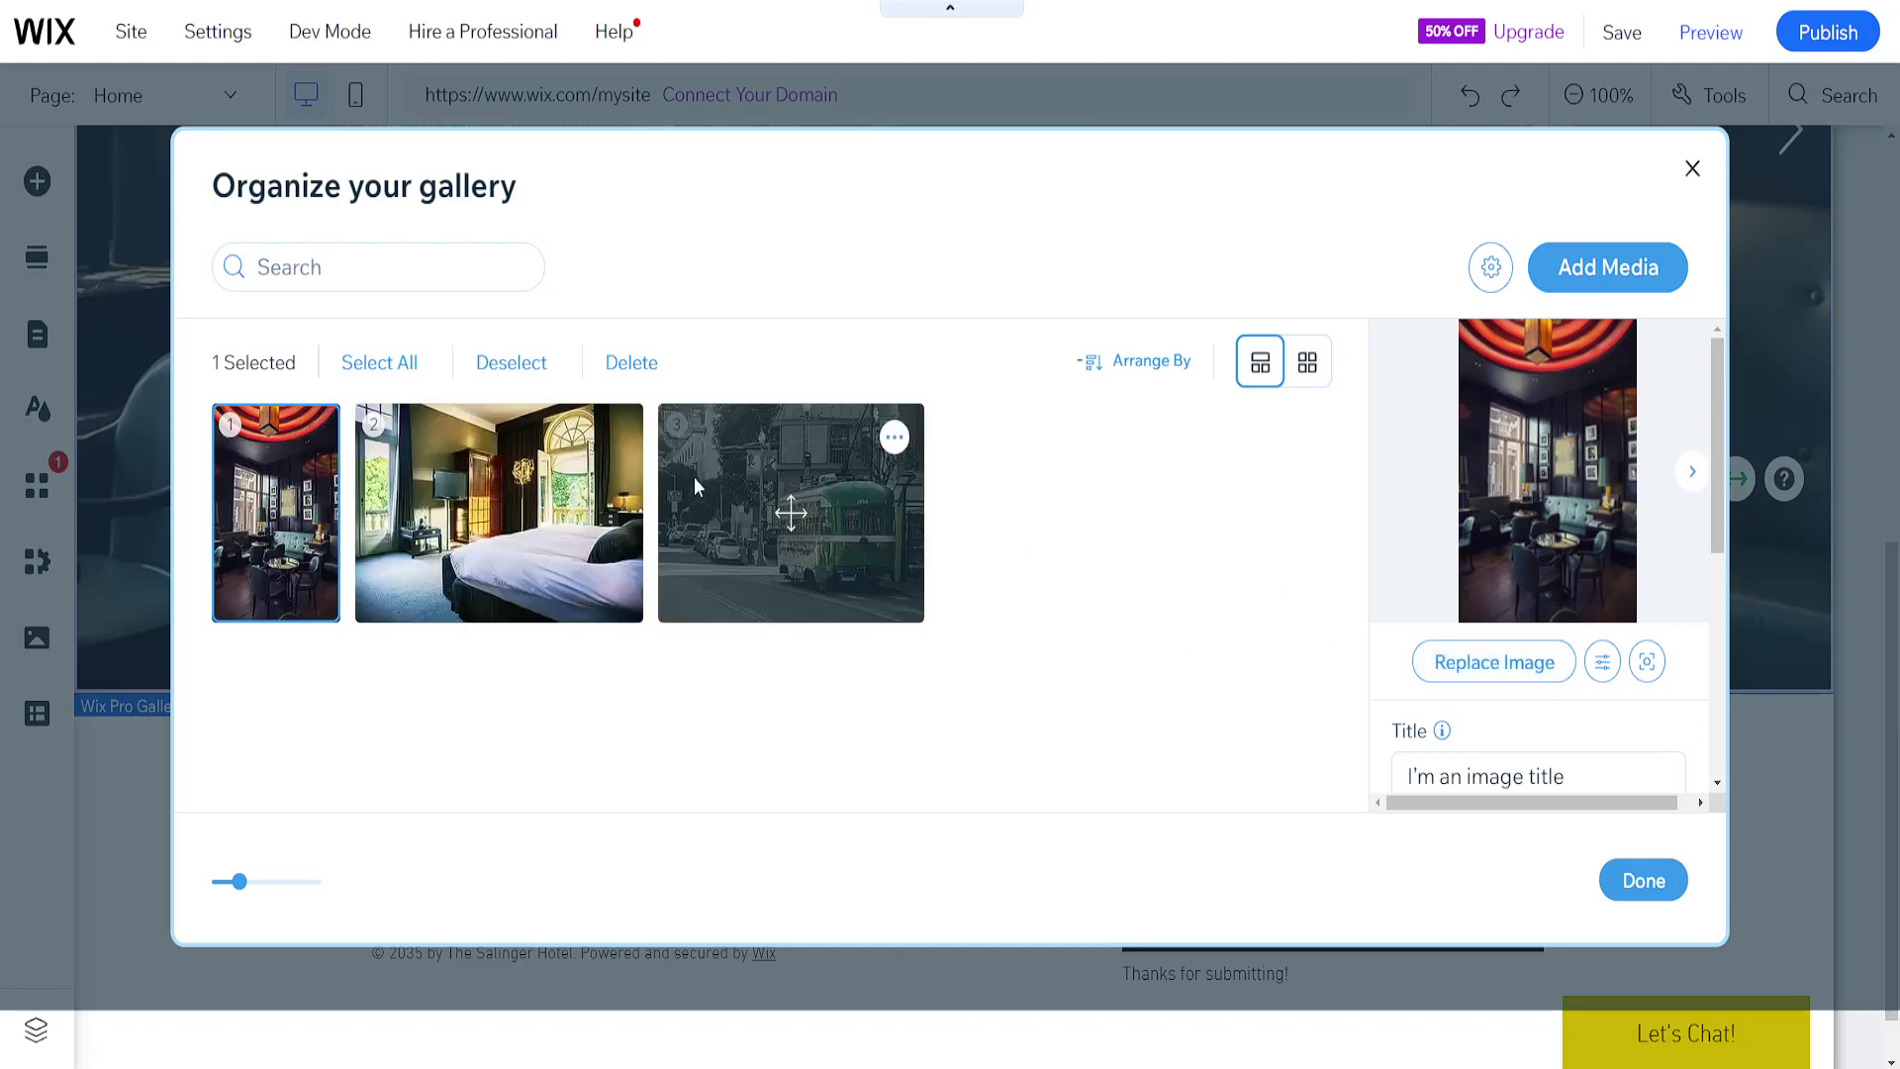
scroll(1603, 582, "down", 5)
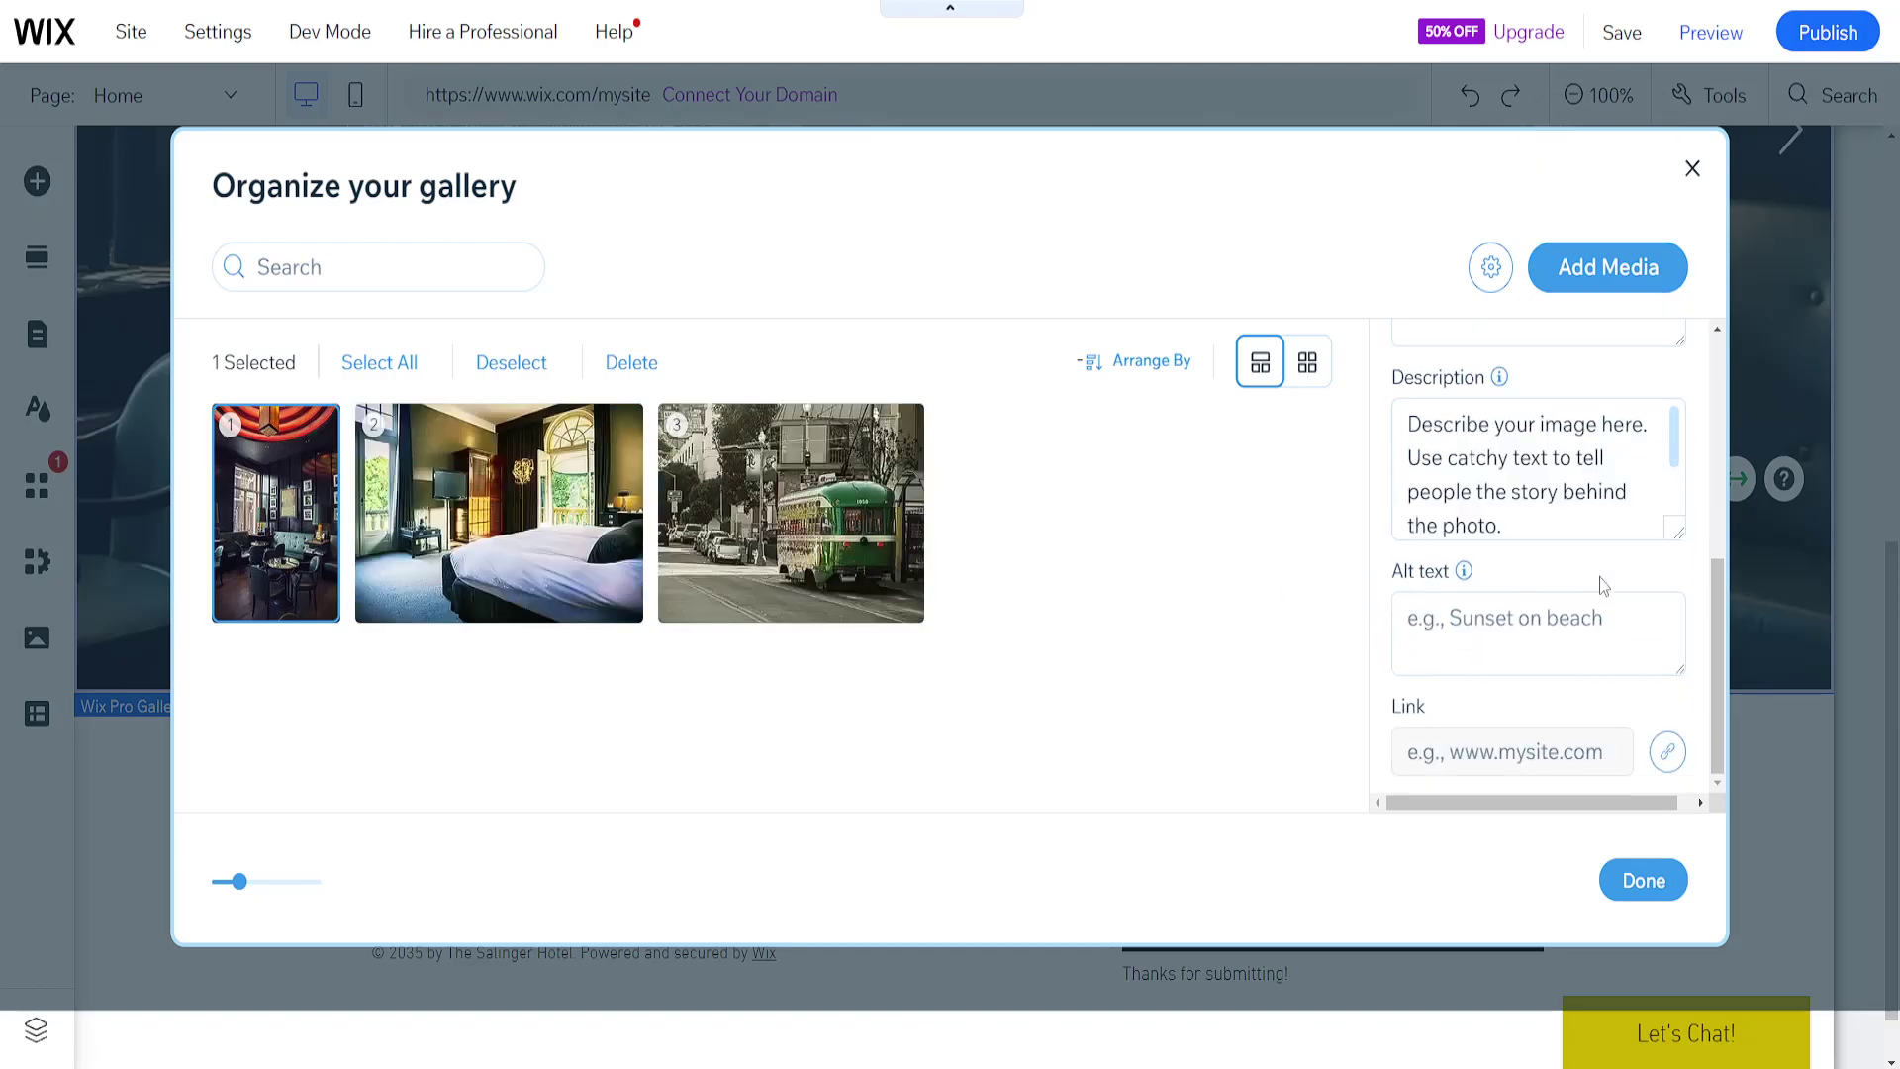
scroll(1540, 564, "up", 4)
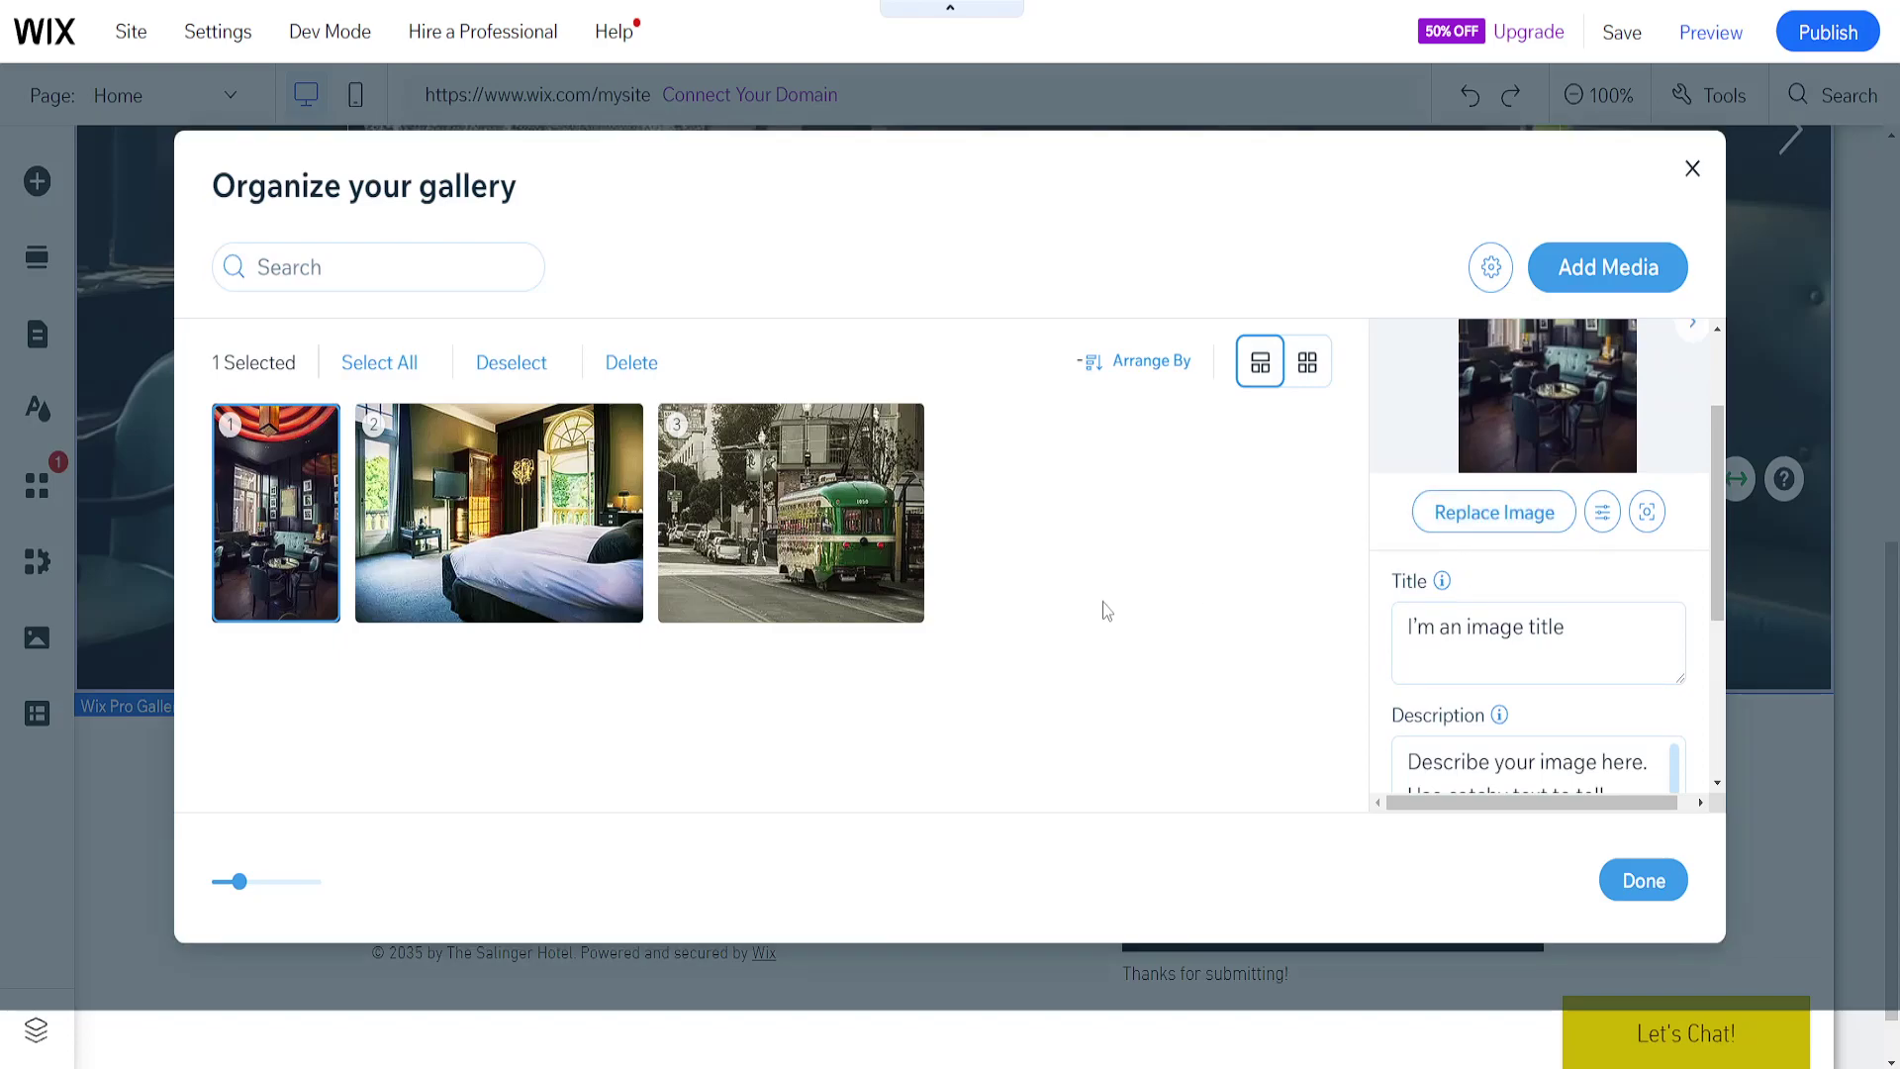
left_click(1577, 389)
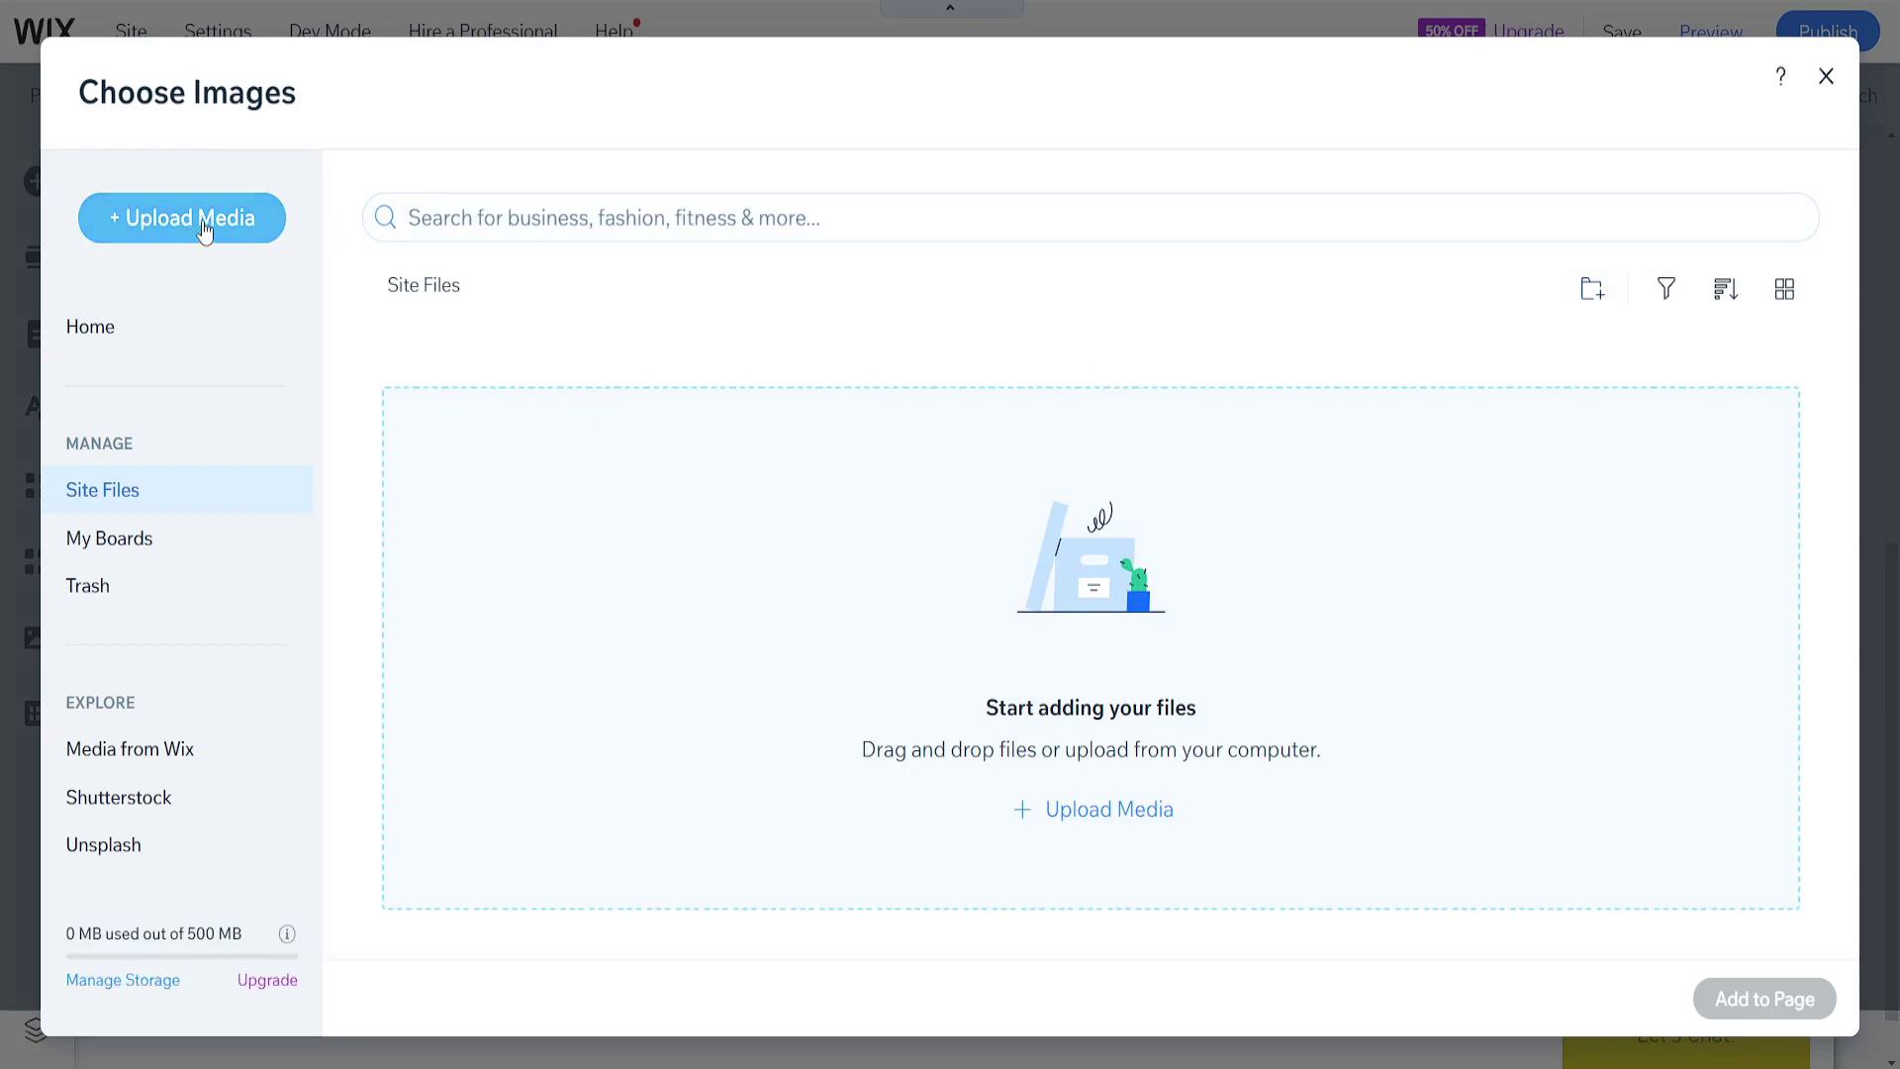
Upload 1.jpg and 2.jpg to Site Files and put 2.jpg in as the gallery's first image.
left_click(213, 230)
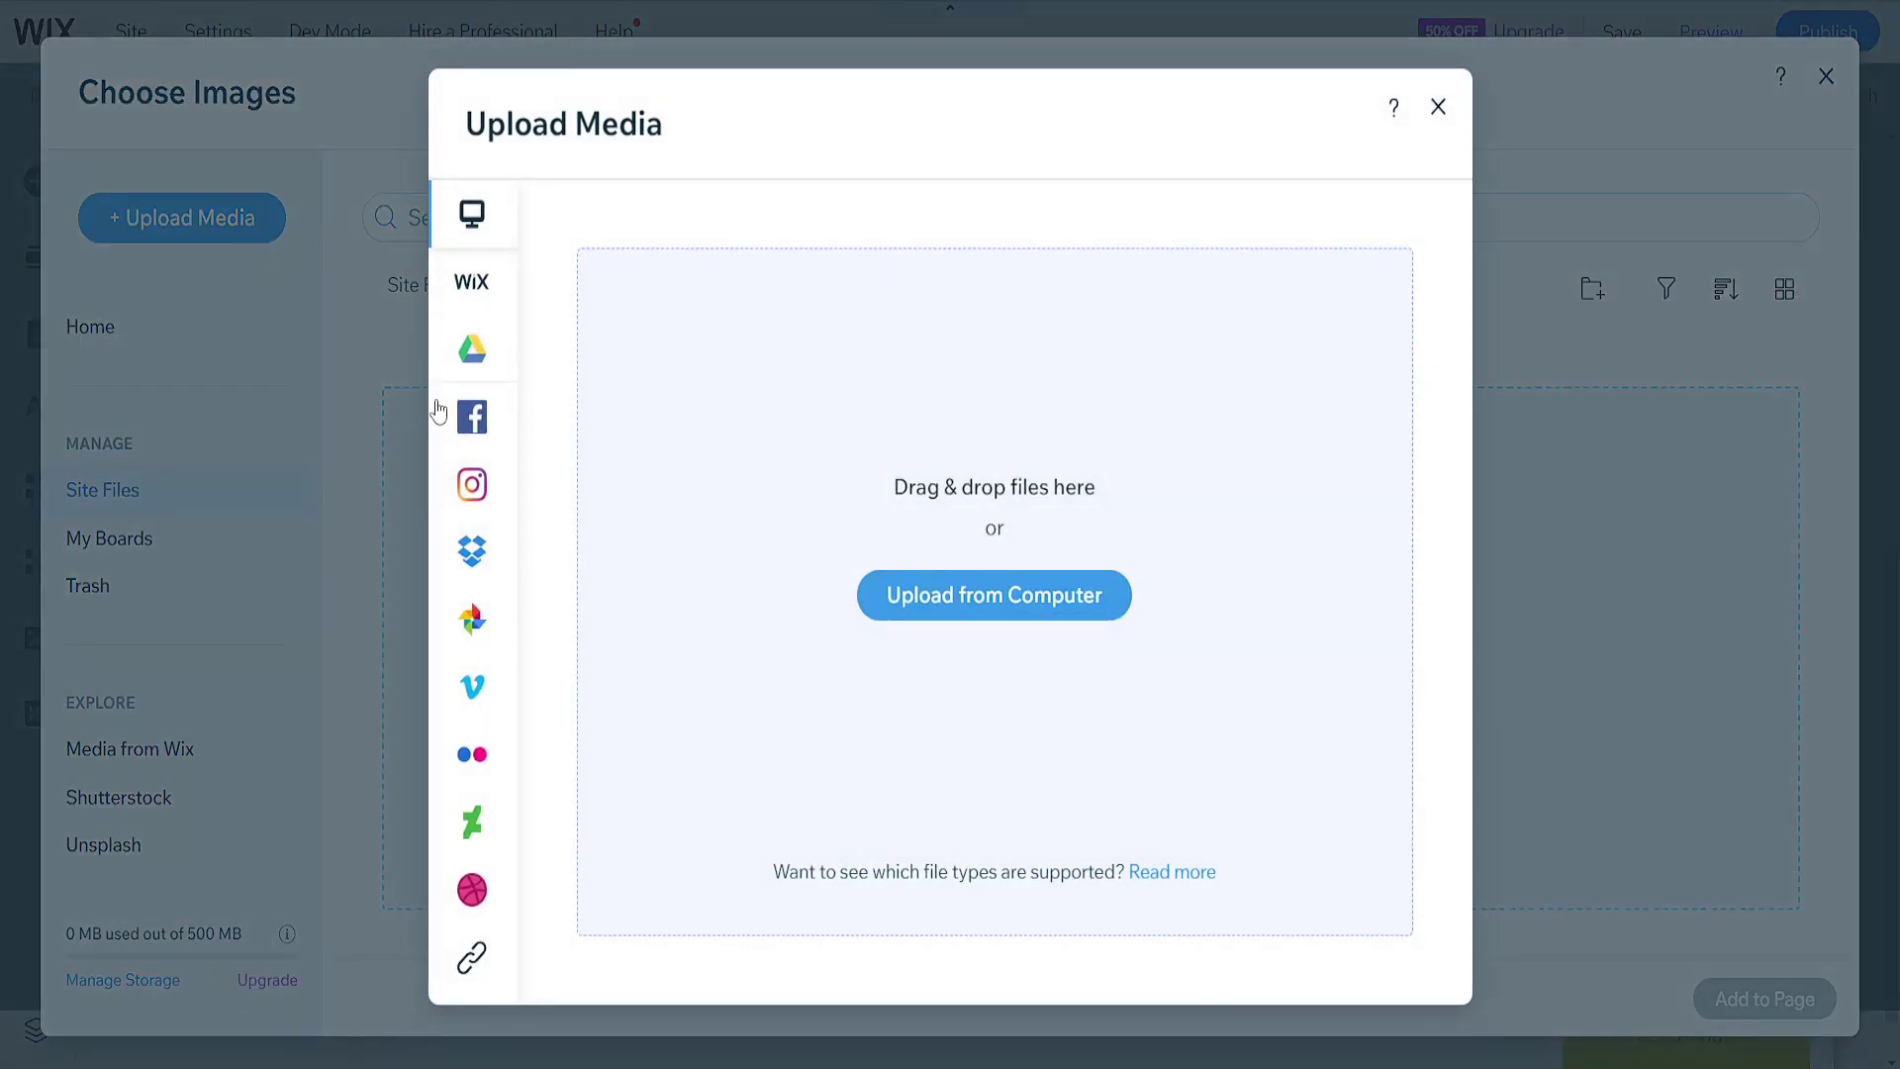
left_click(983, 597)
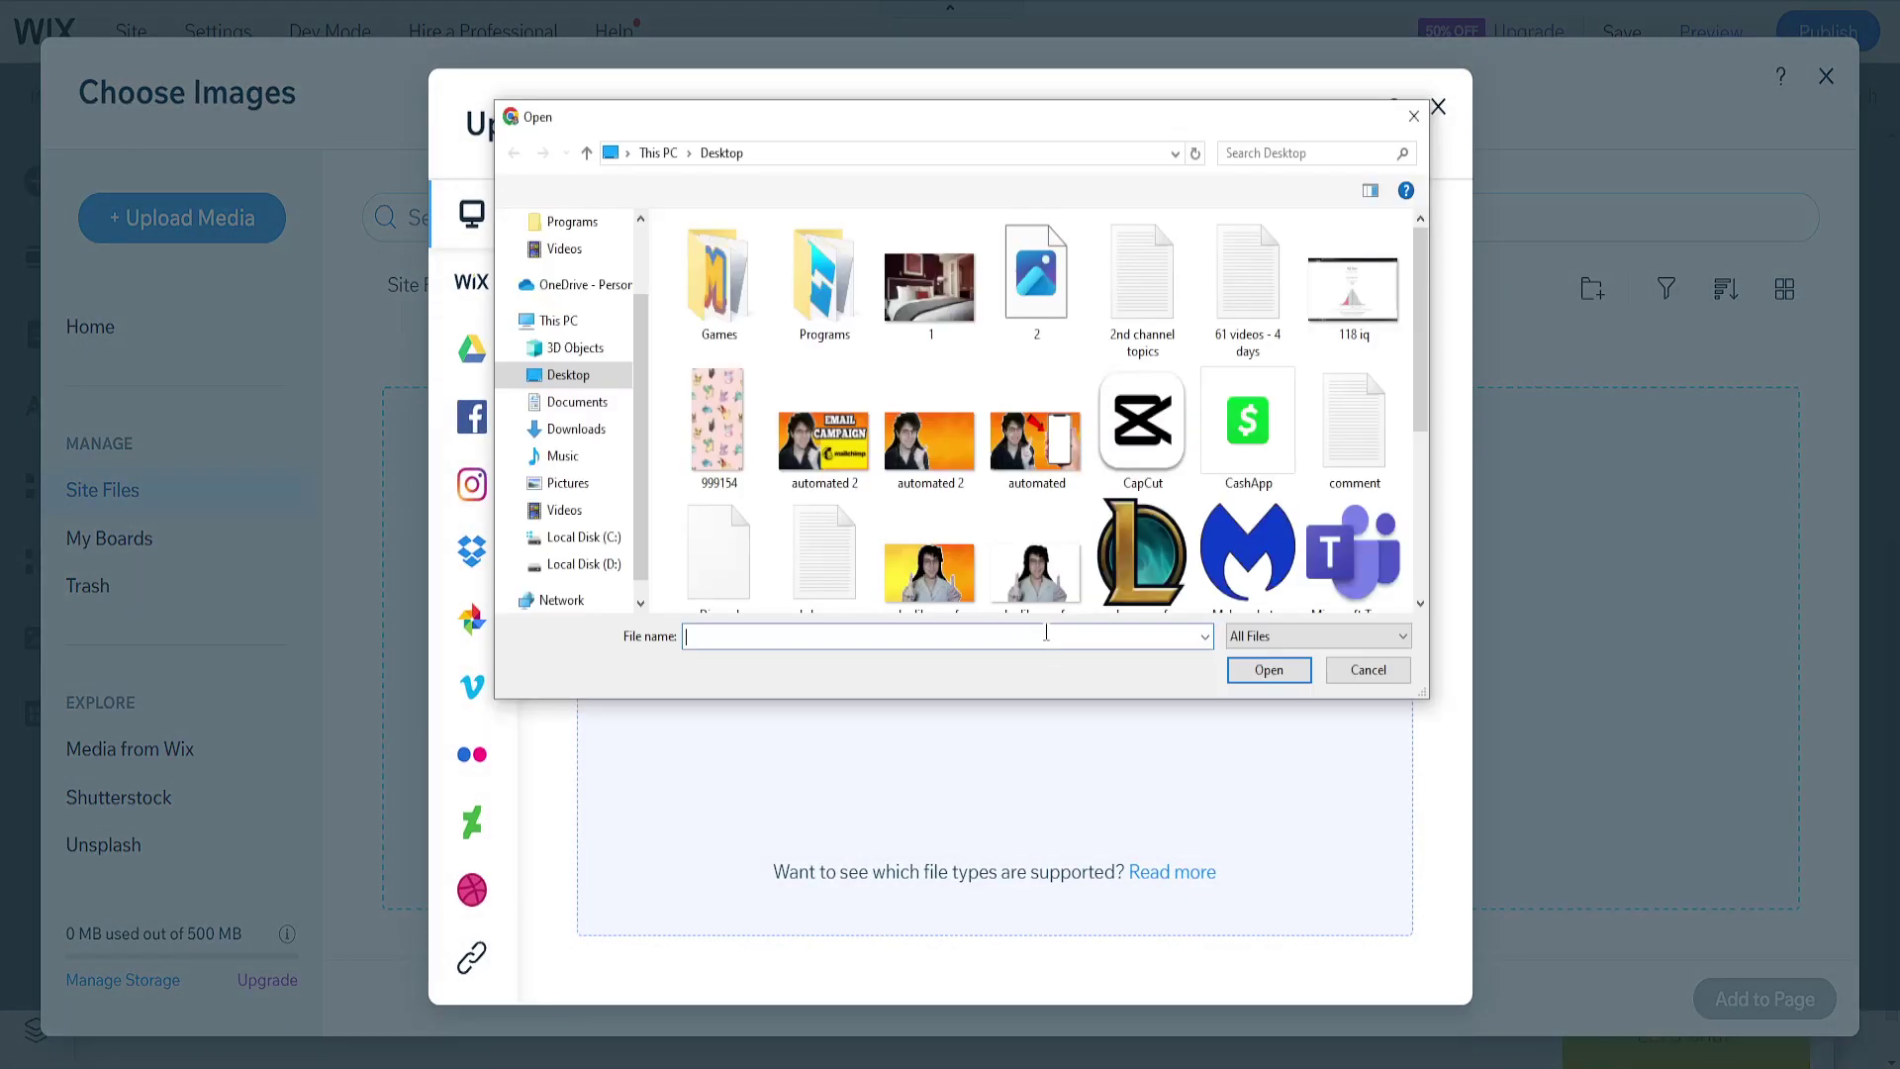
left_click(930, 287)
left_click(1054, 302, "ctrl")
left_click(1286, 677)
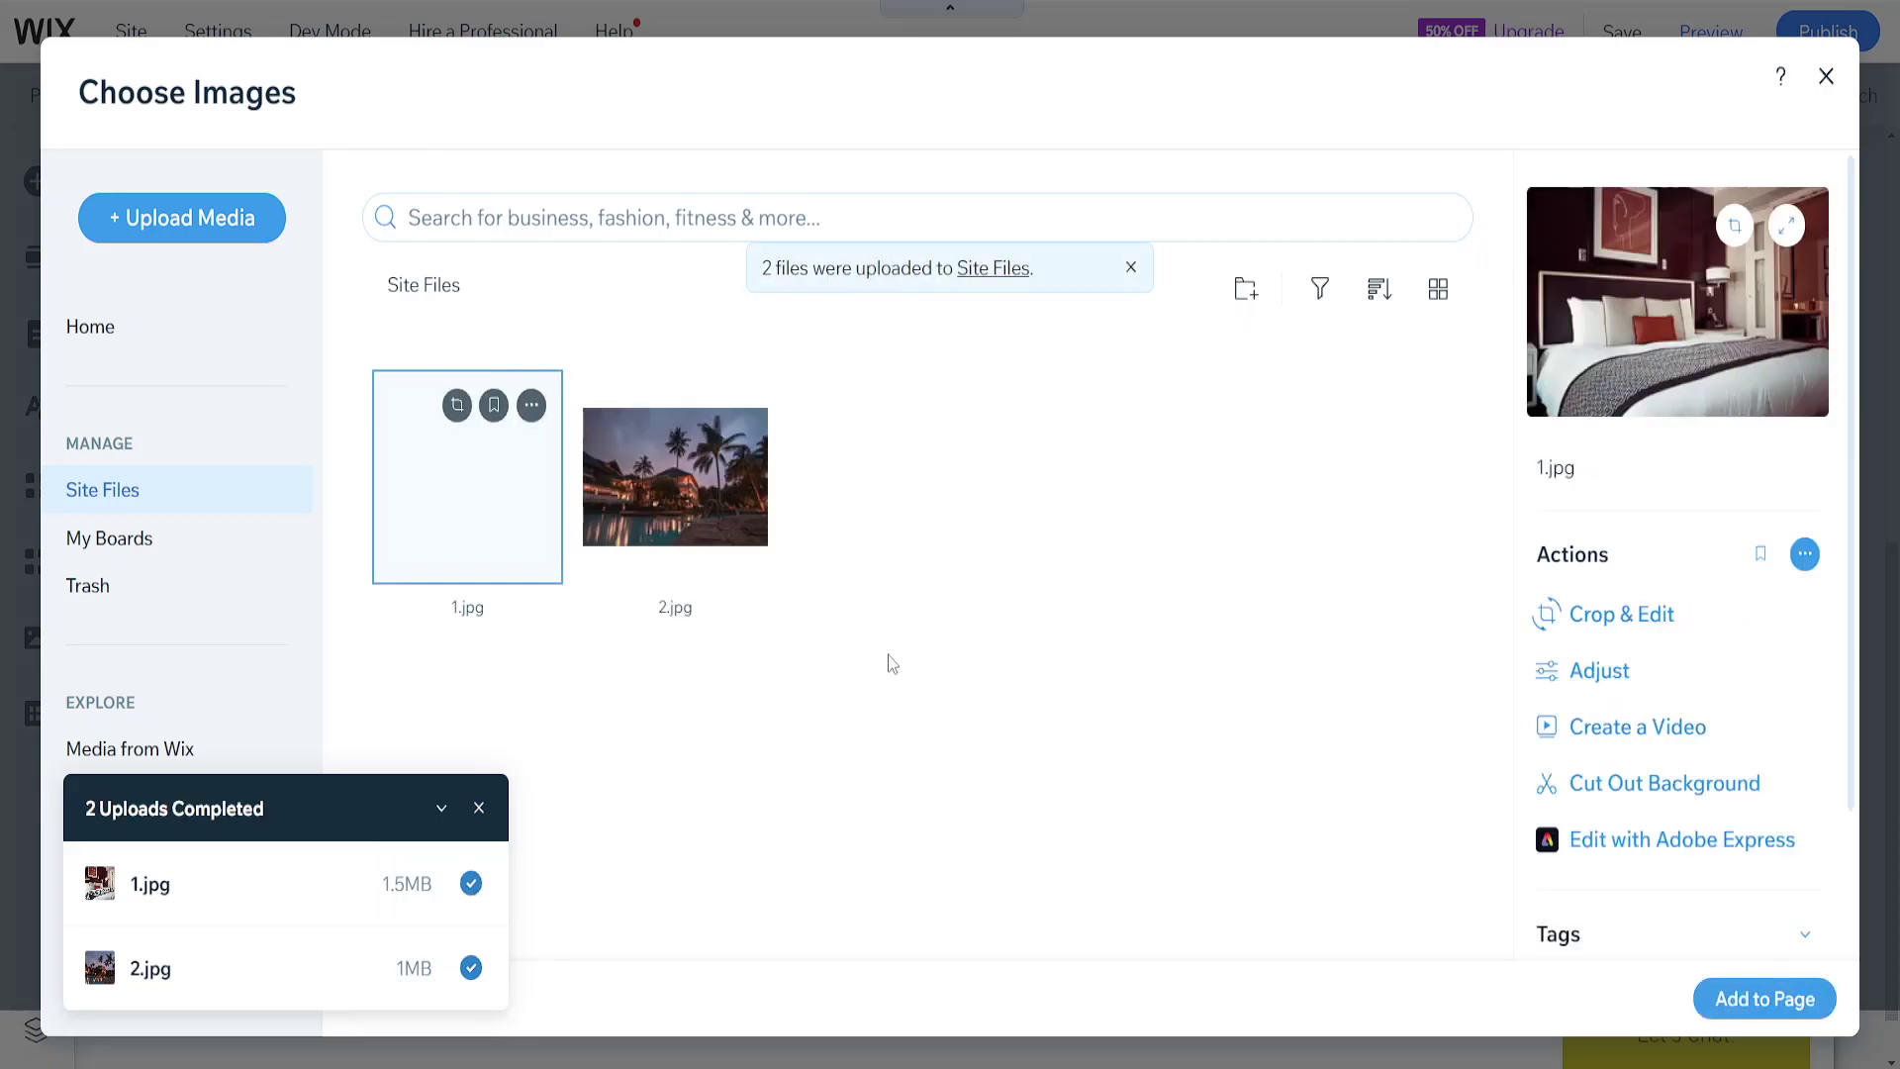
left_click(687, 521)
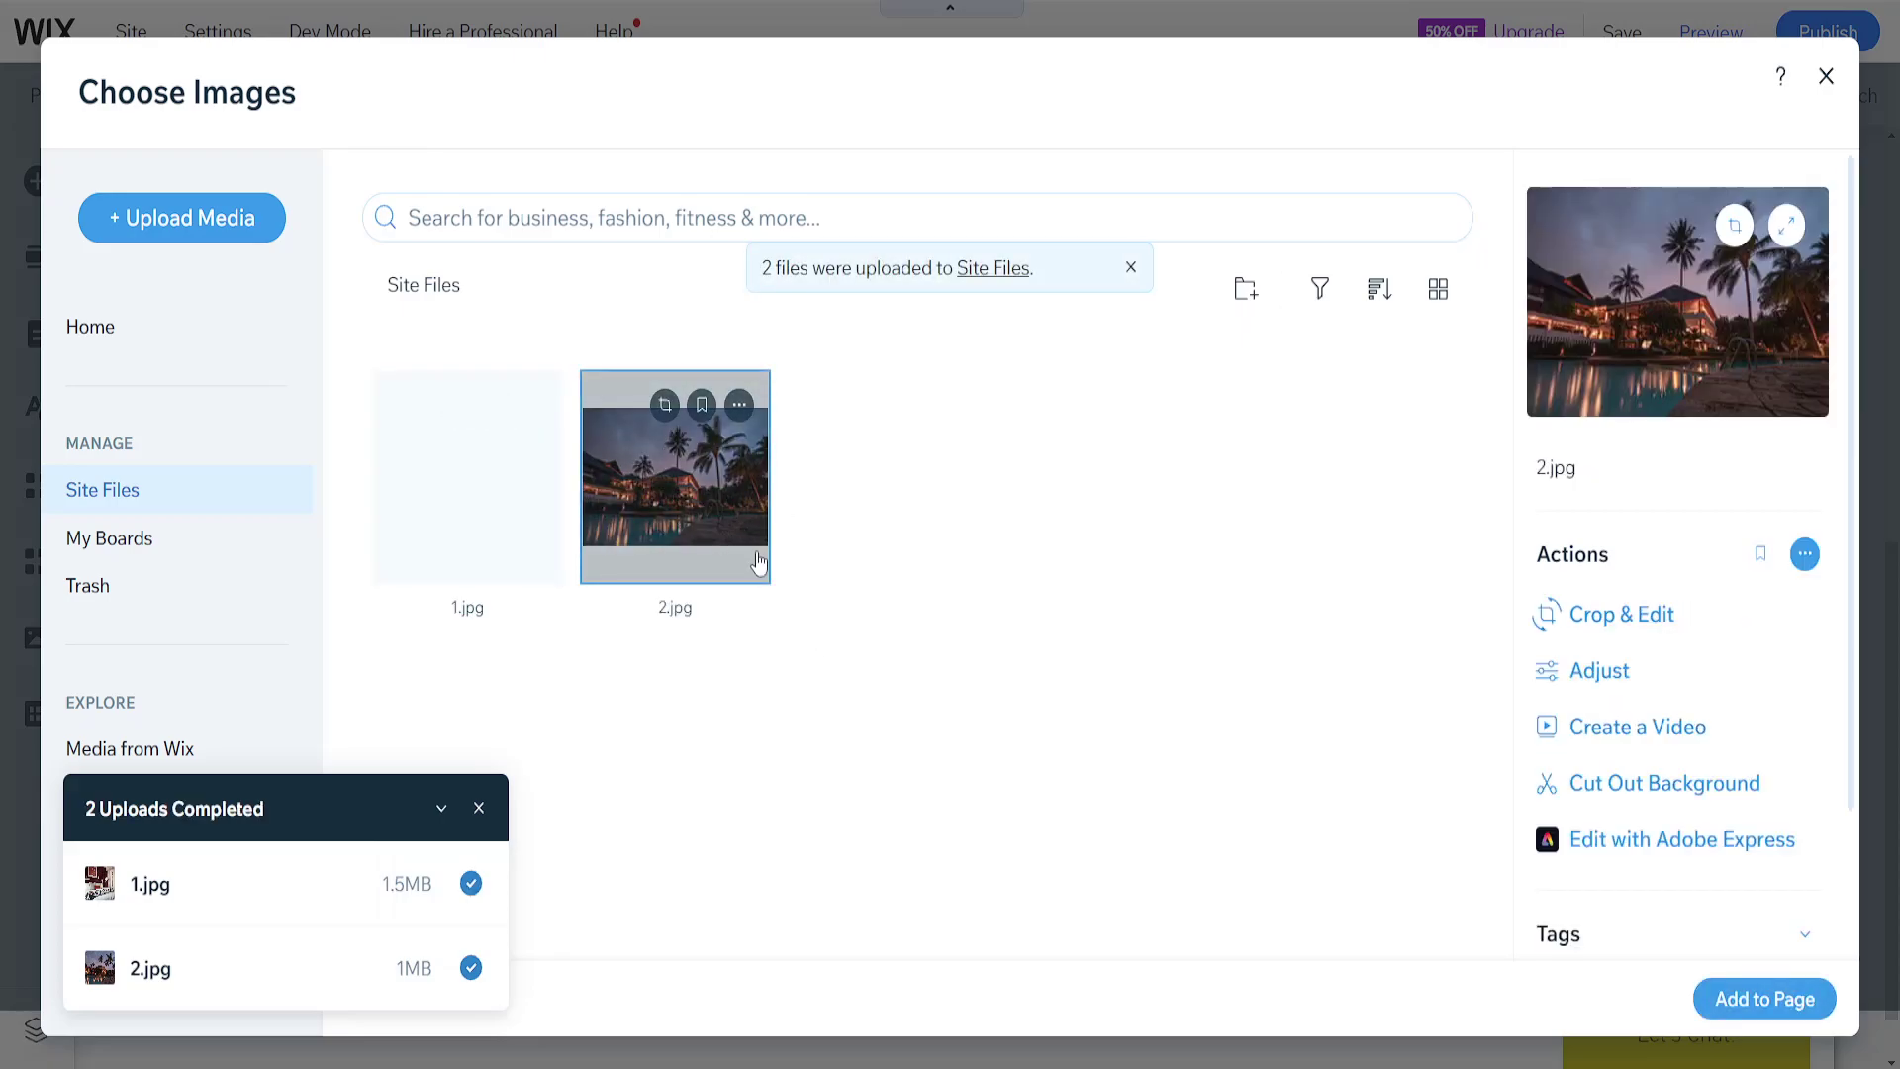
left_click(1766, 999)
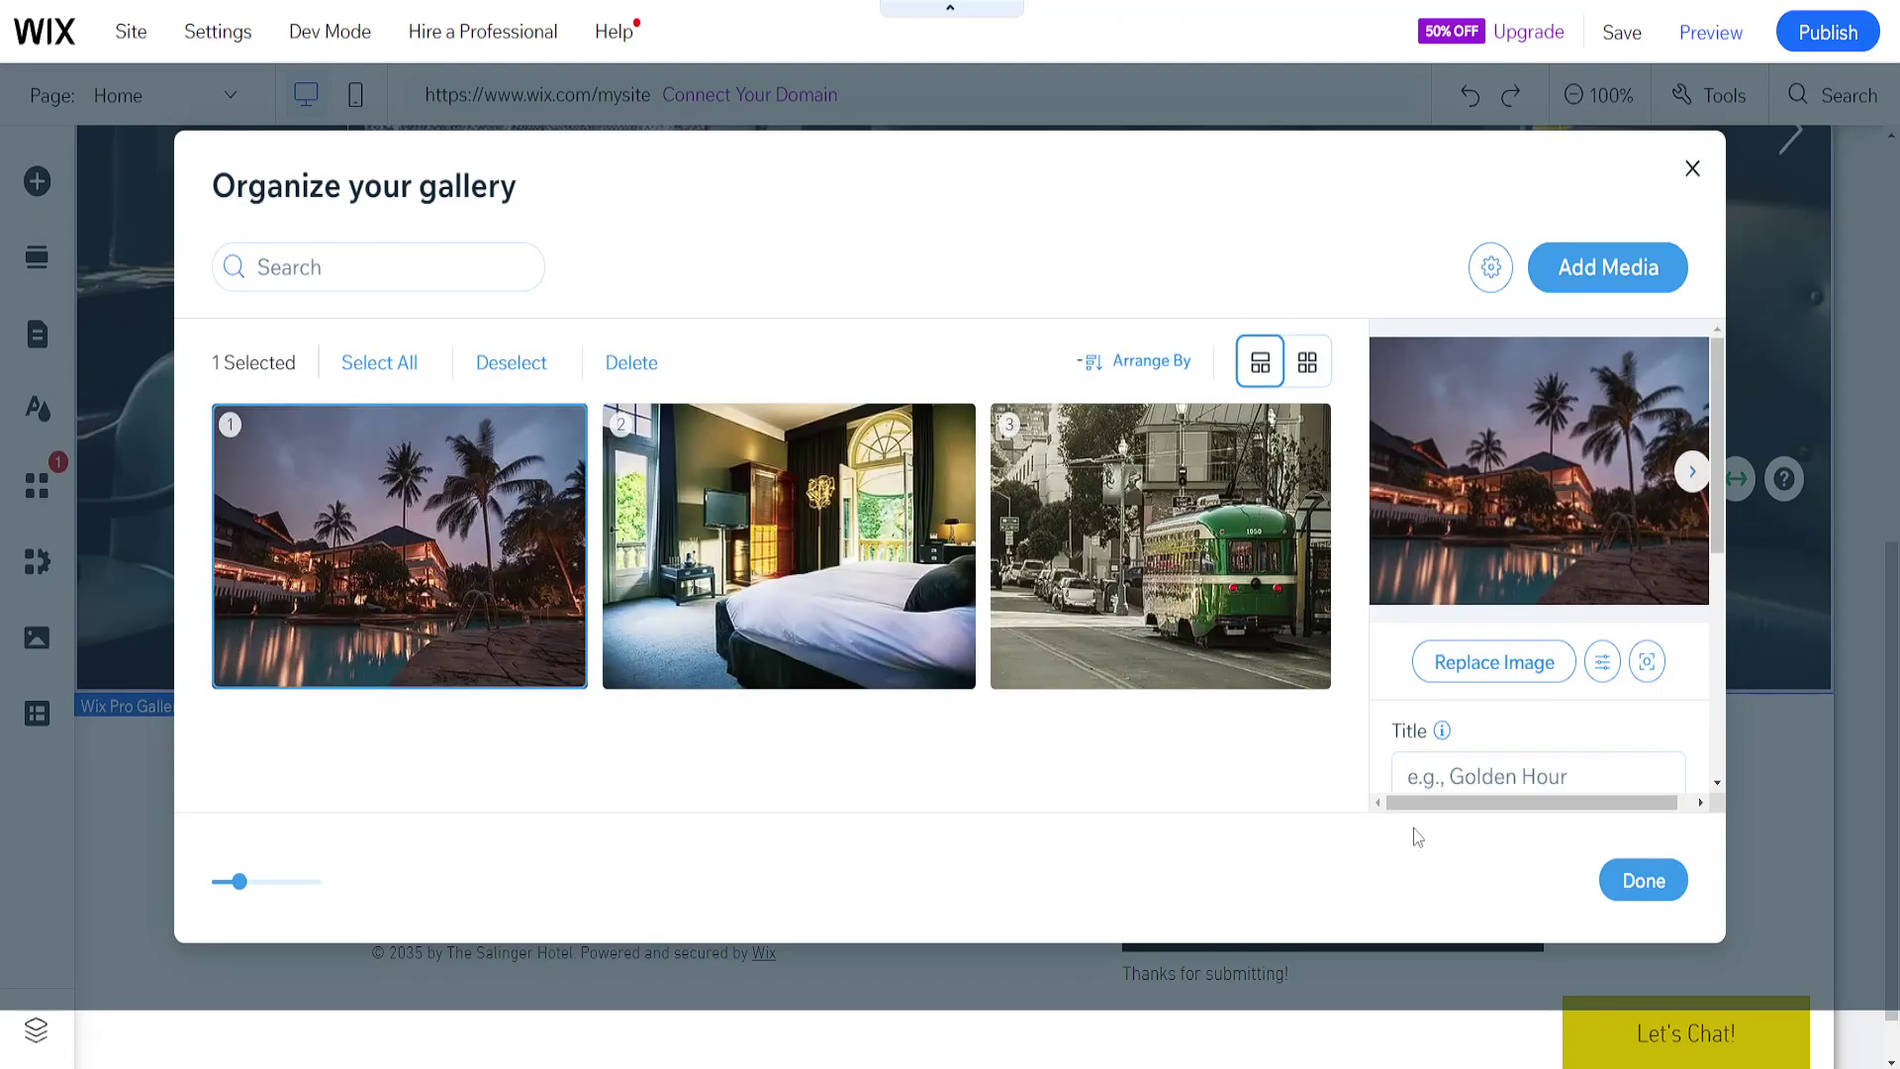
left_click(1637, 882)
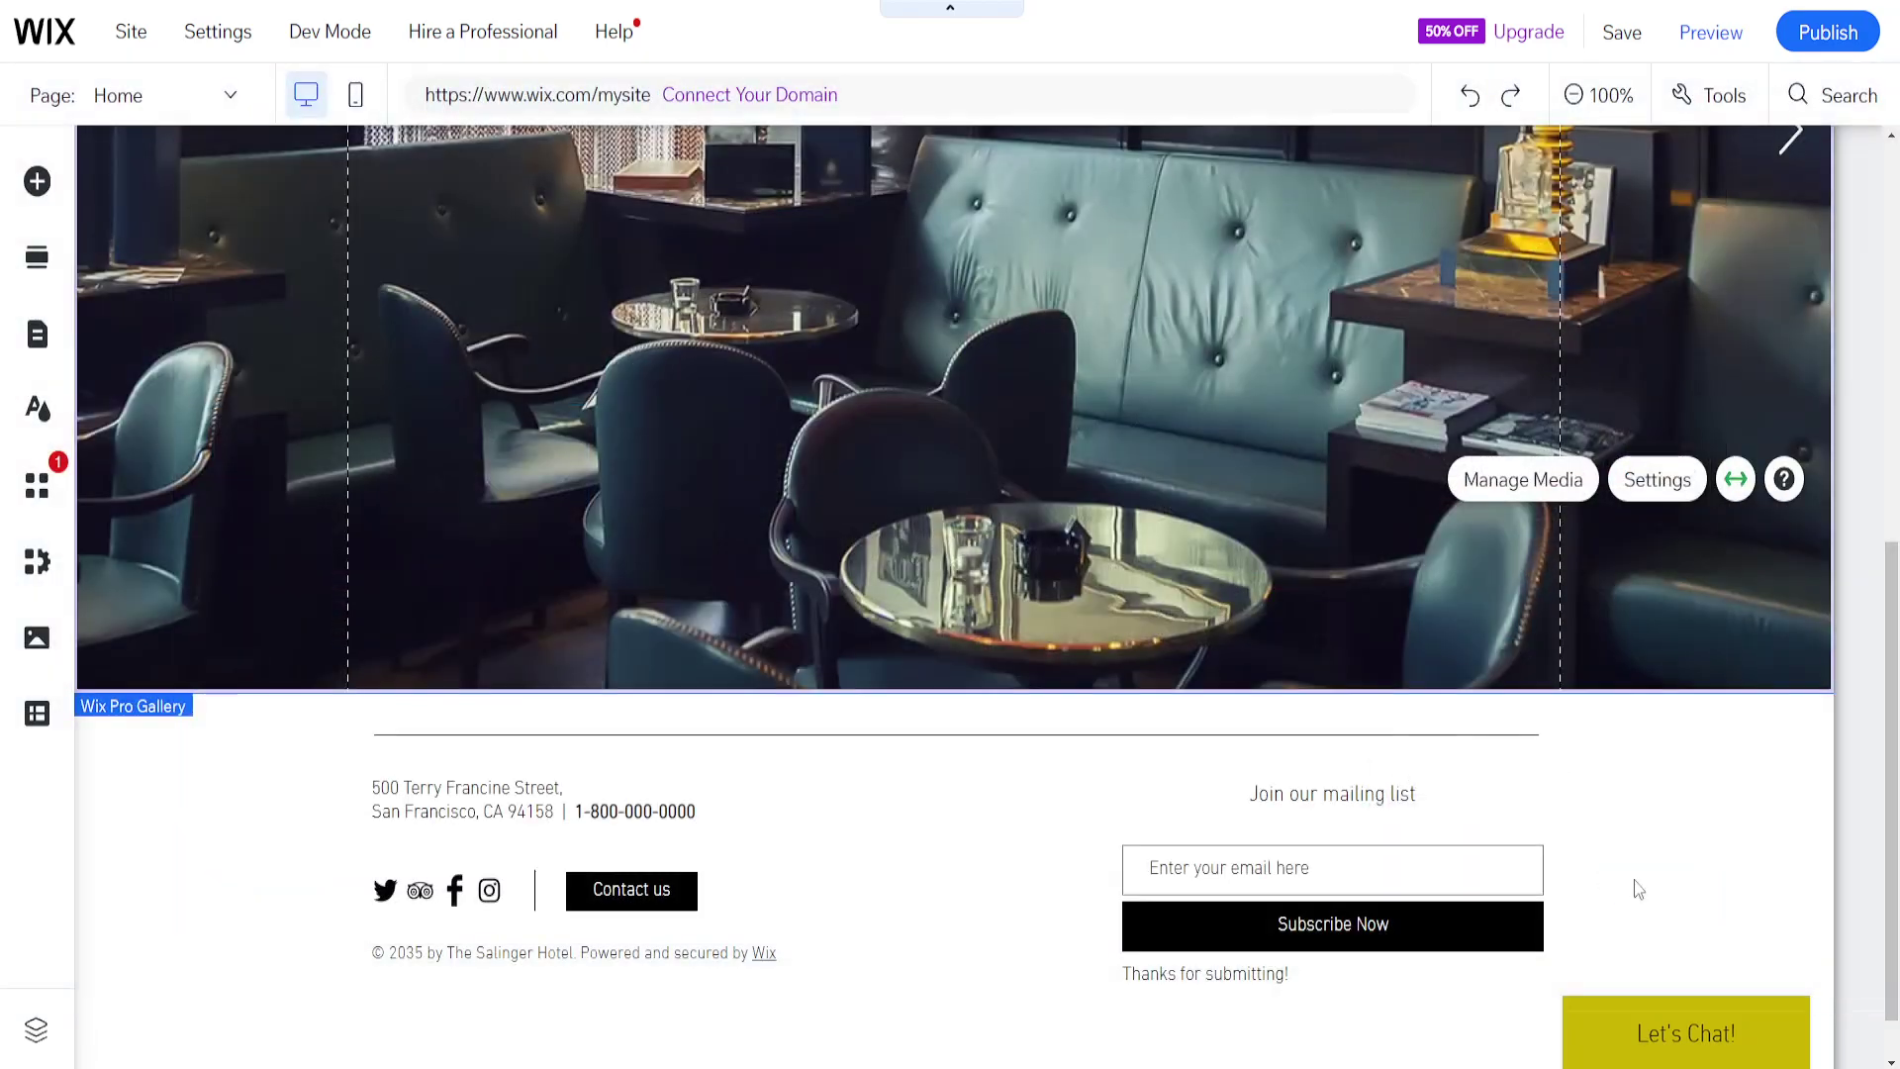
scroll(1606, 547, "up", 1)
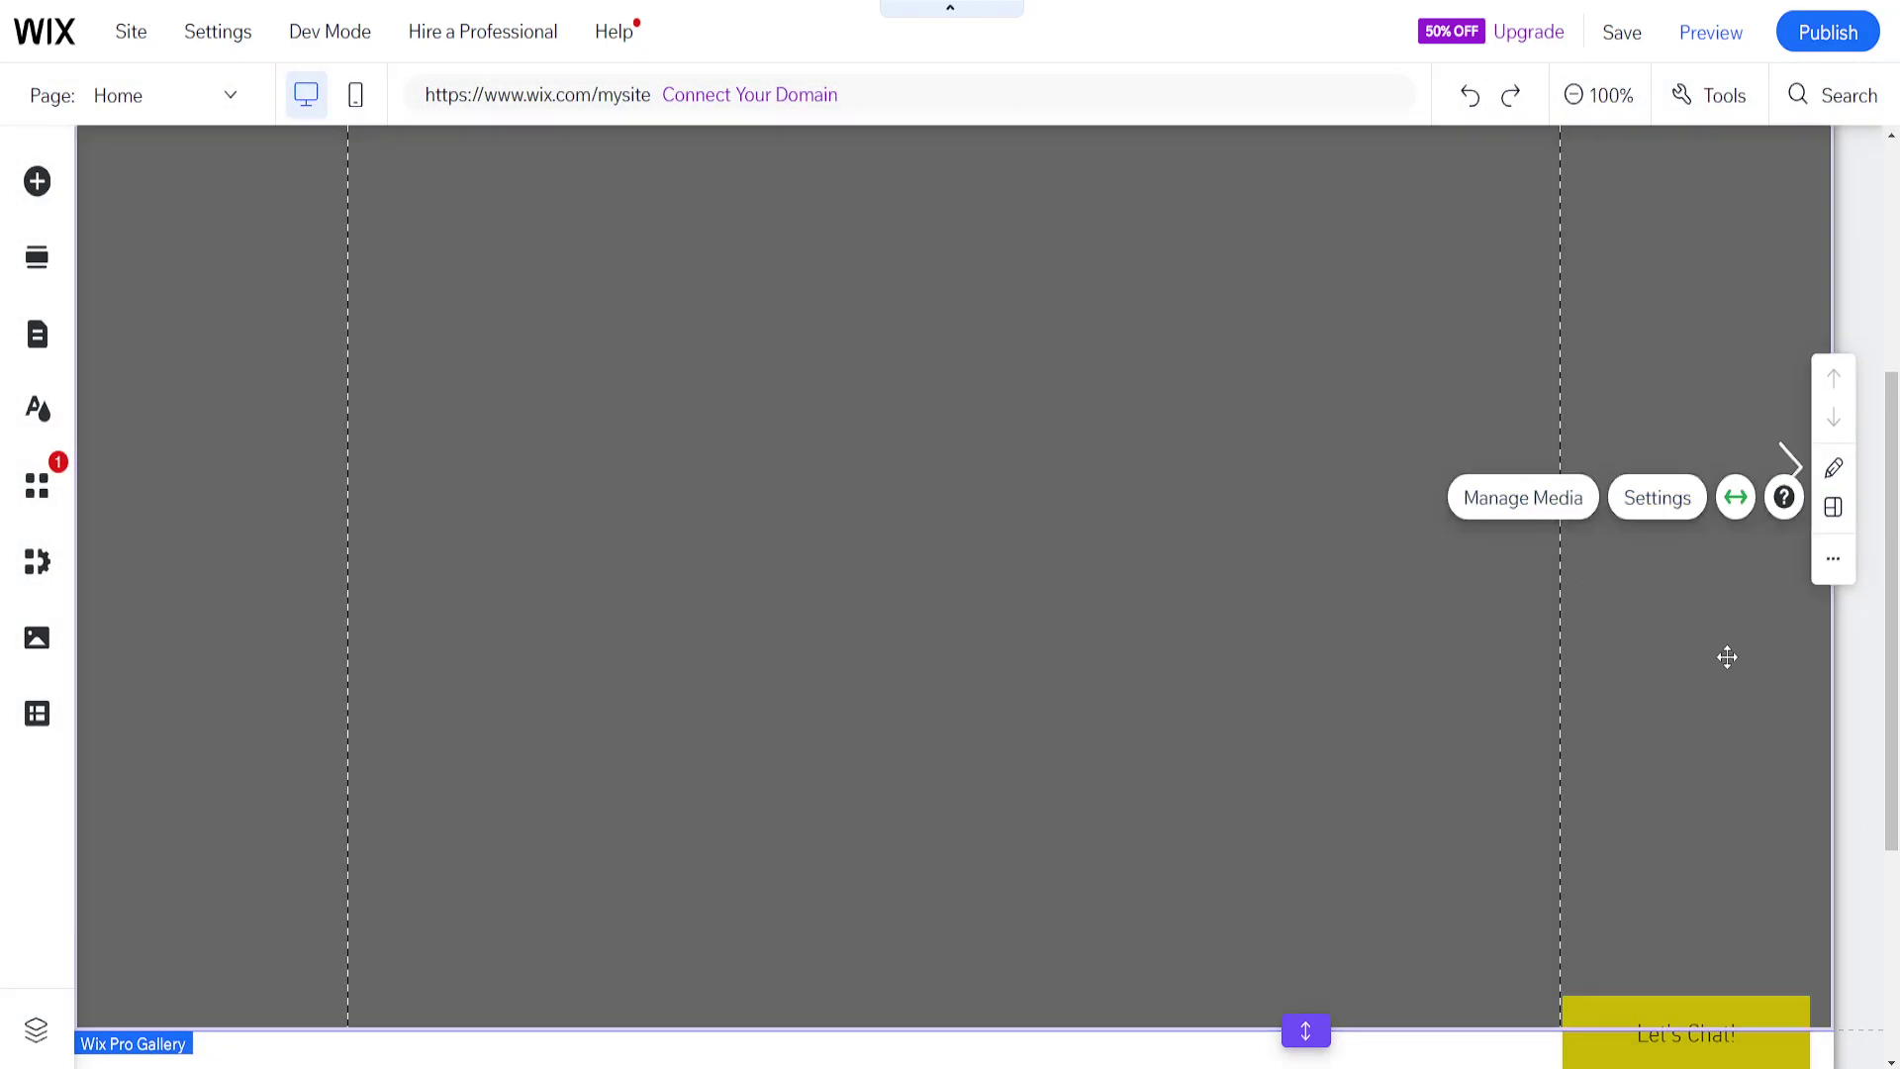
scroll(1294, 474, "up", 5)
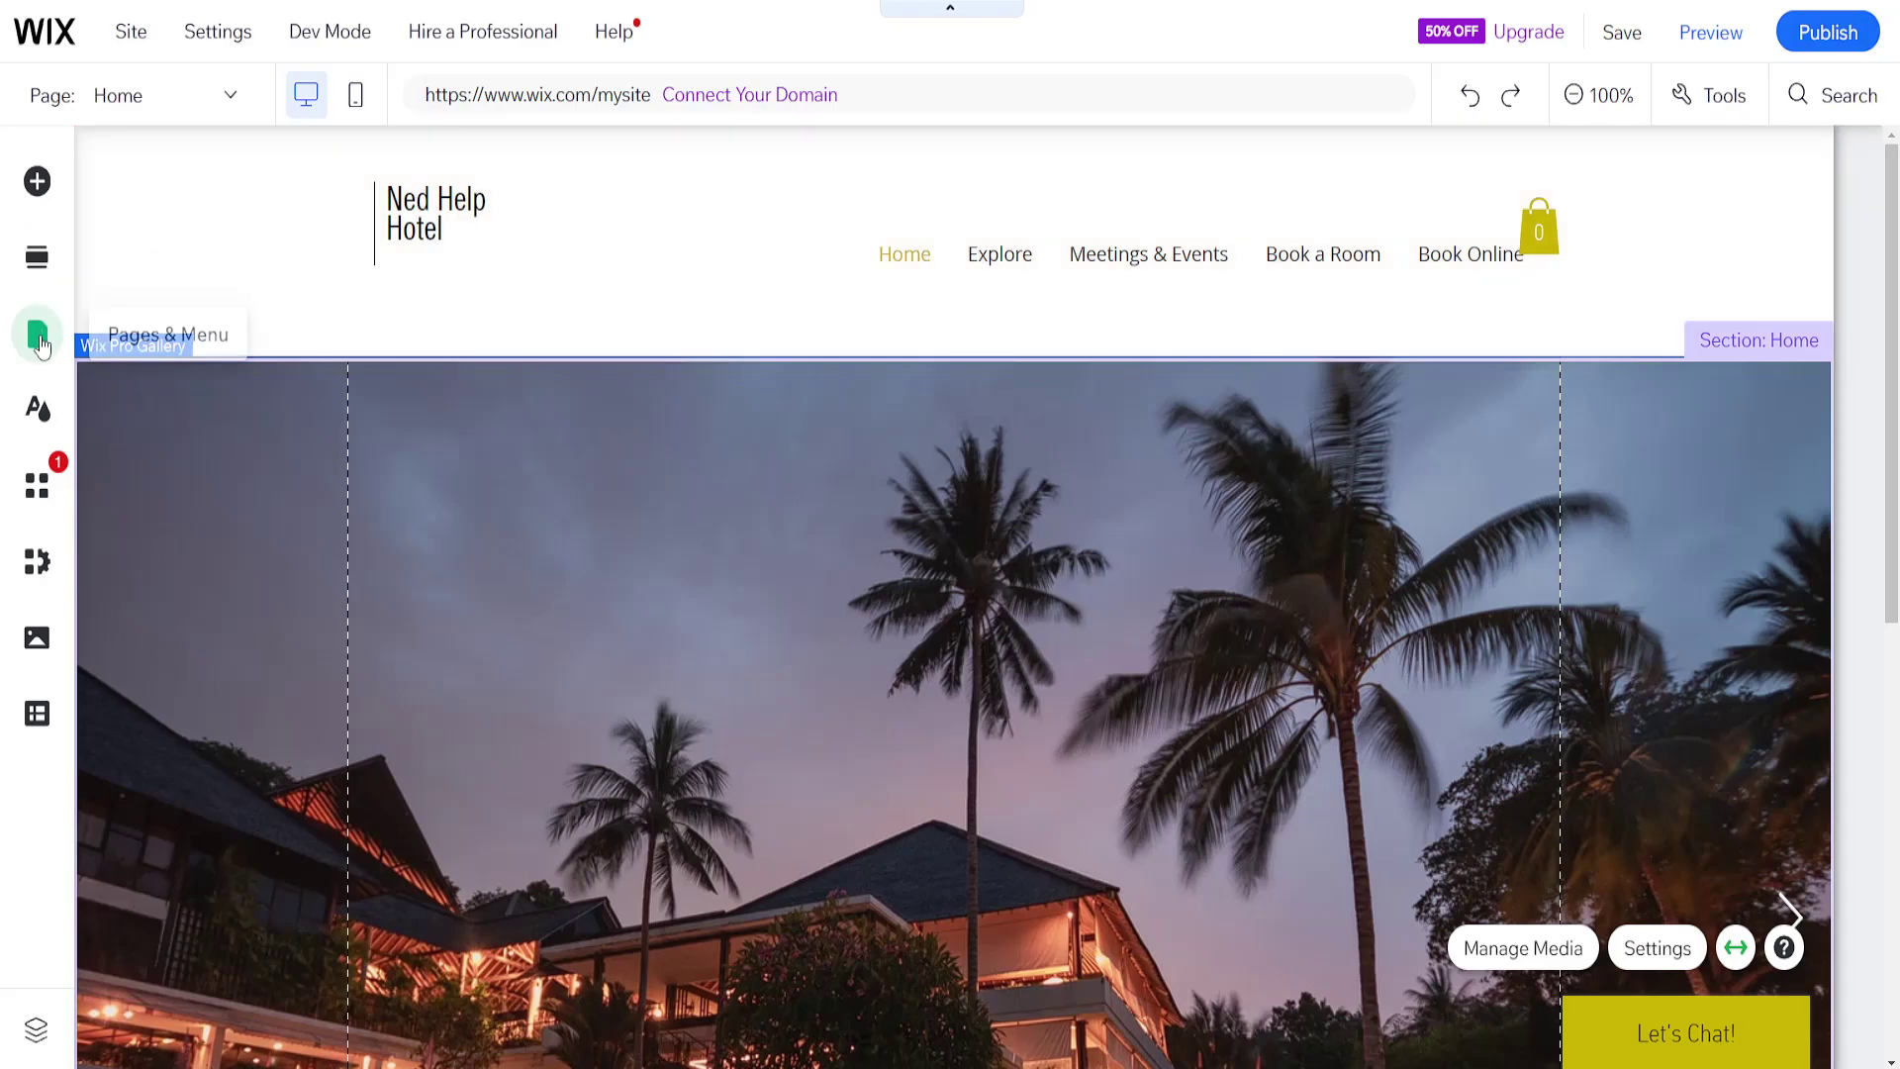
scroll(1570, 322, "down", 5)
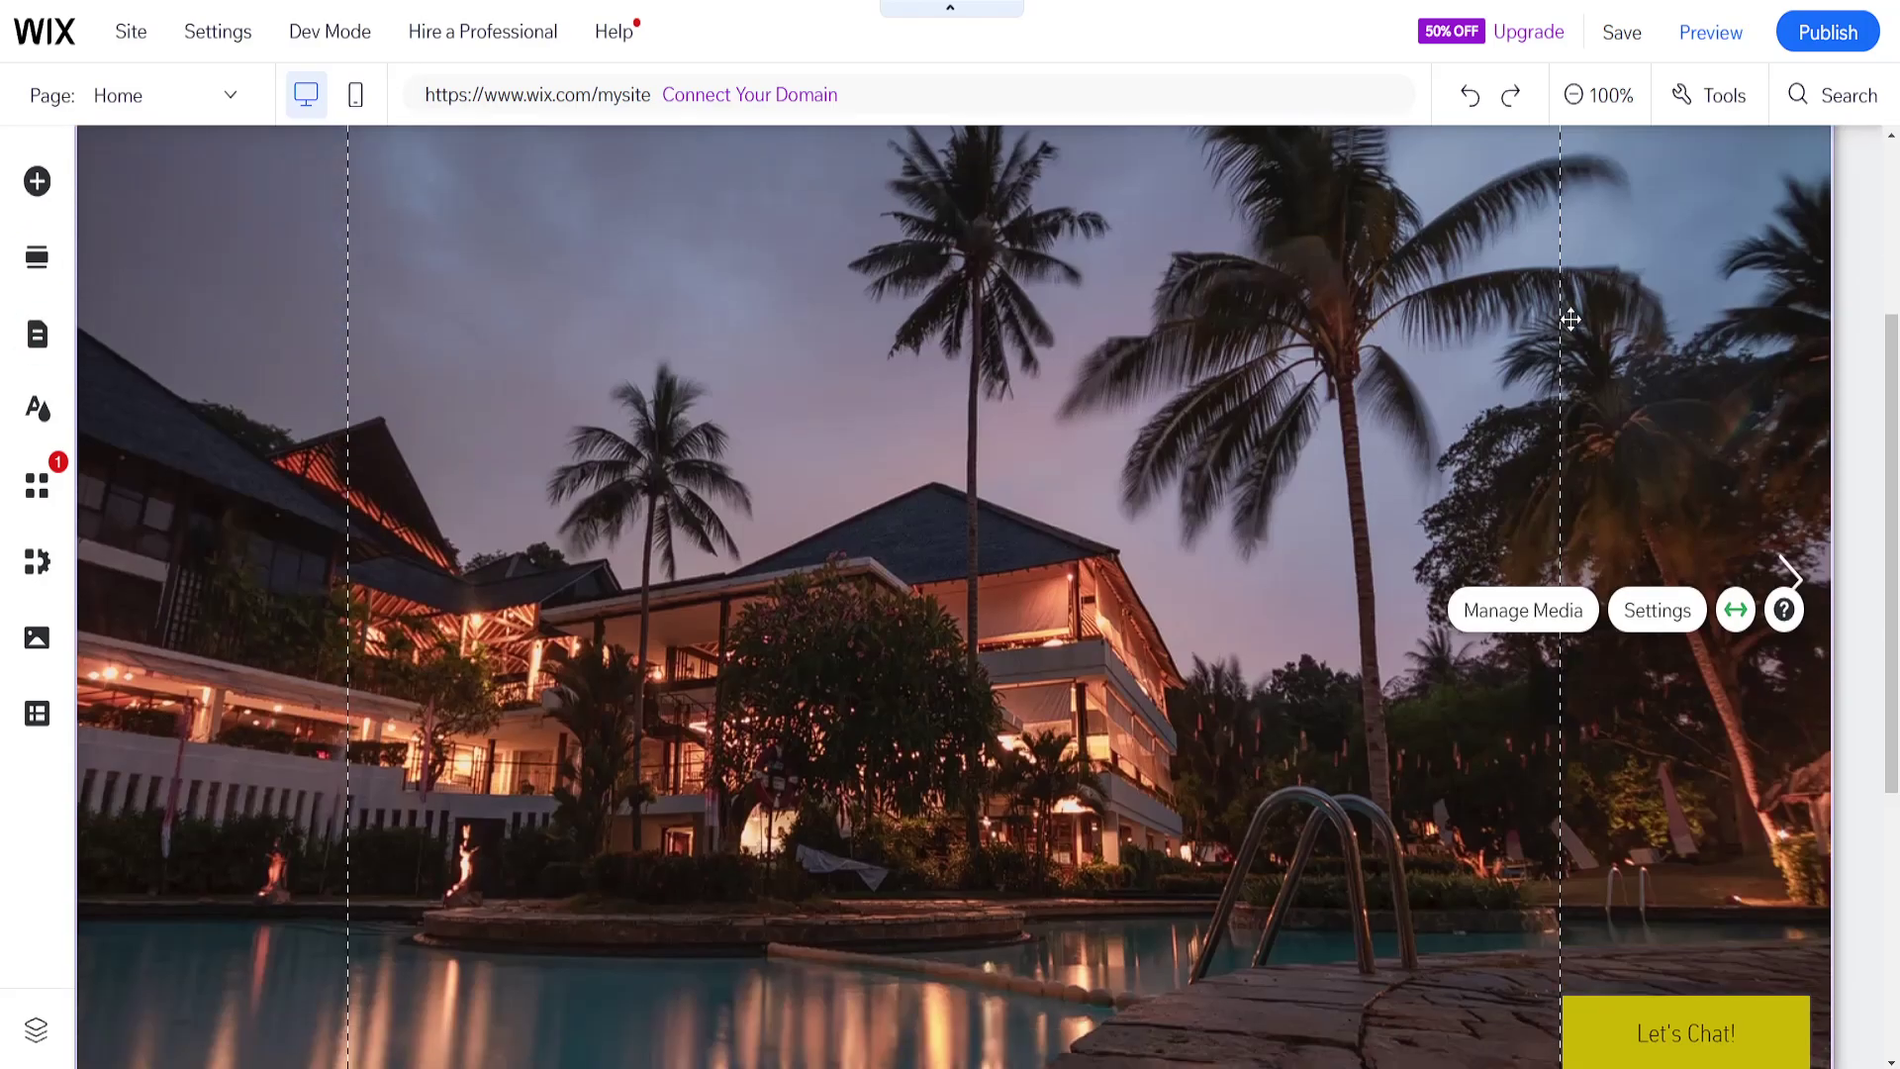
scroll(1570, 318, "down", 3)
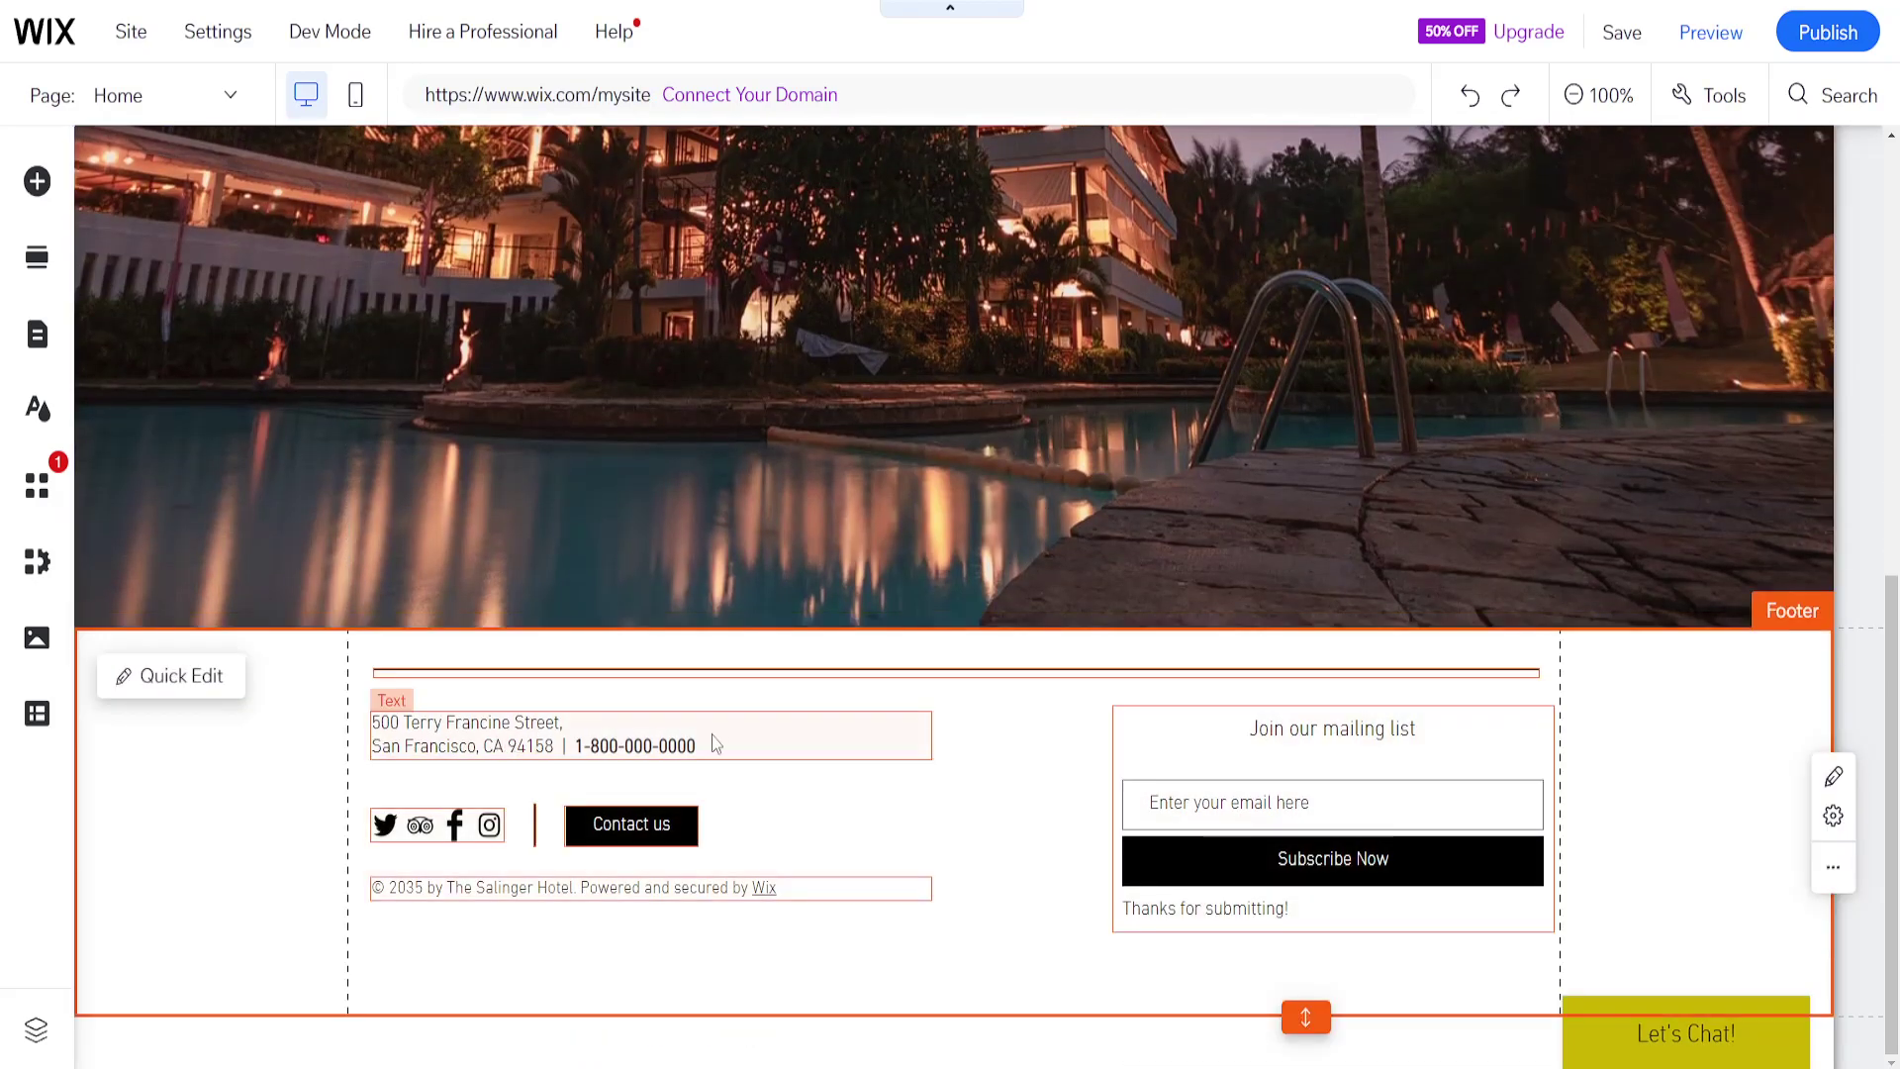
Replace the footer's two-line contact text with a new Kentucky street address and a phone line.
left_click(711, 733)
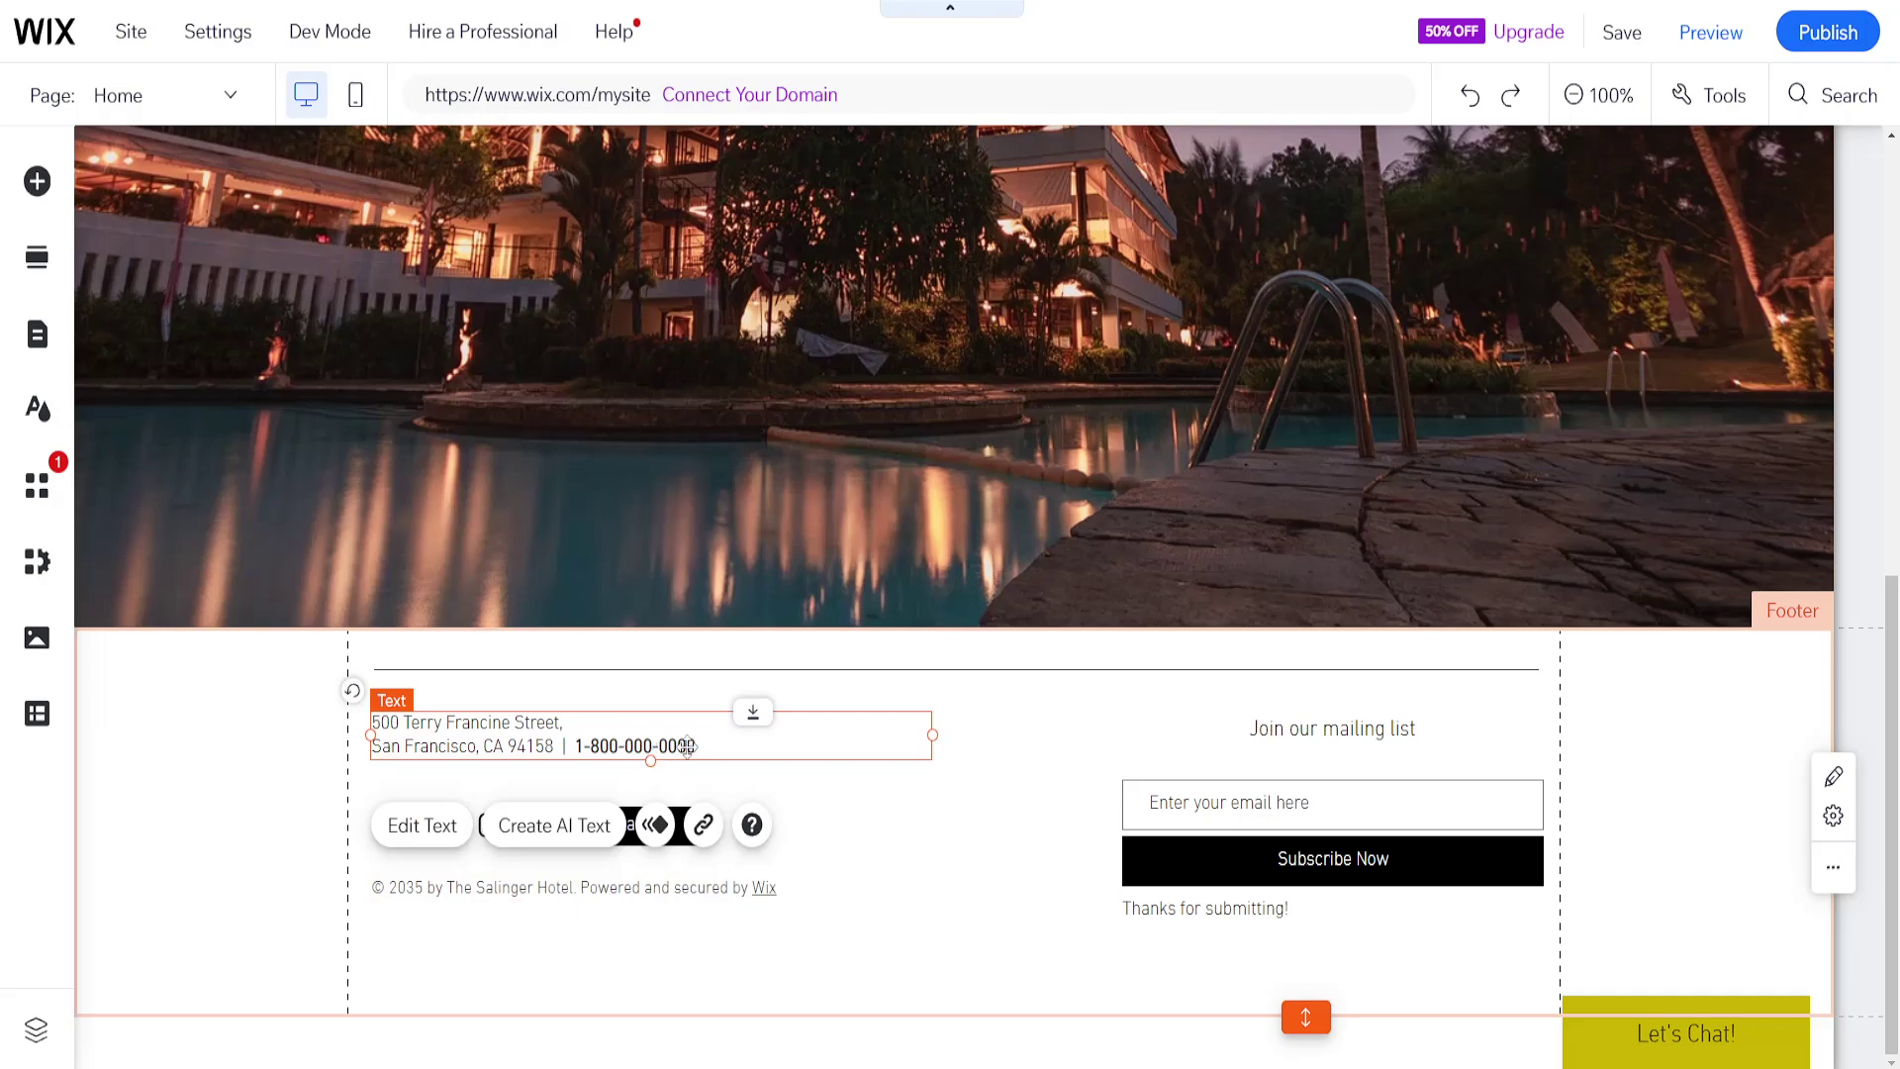
triple_click(712, 745)
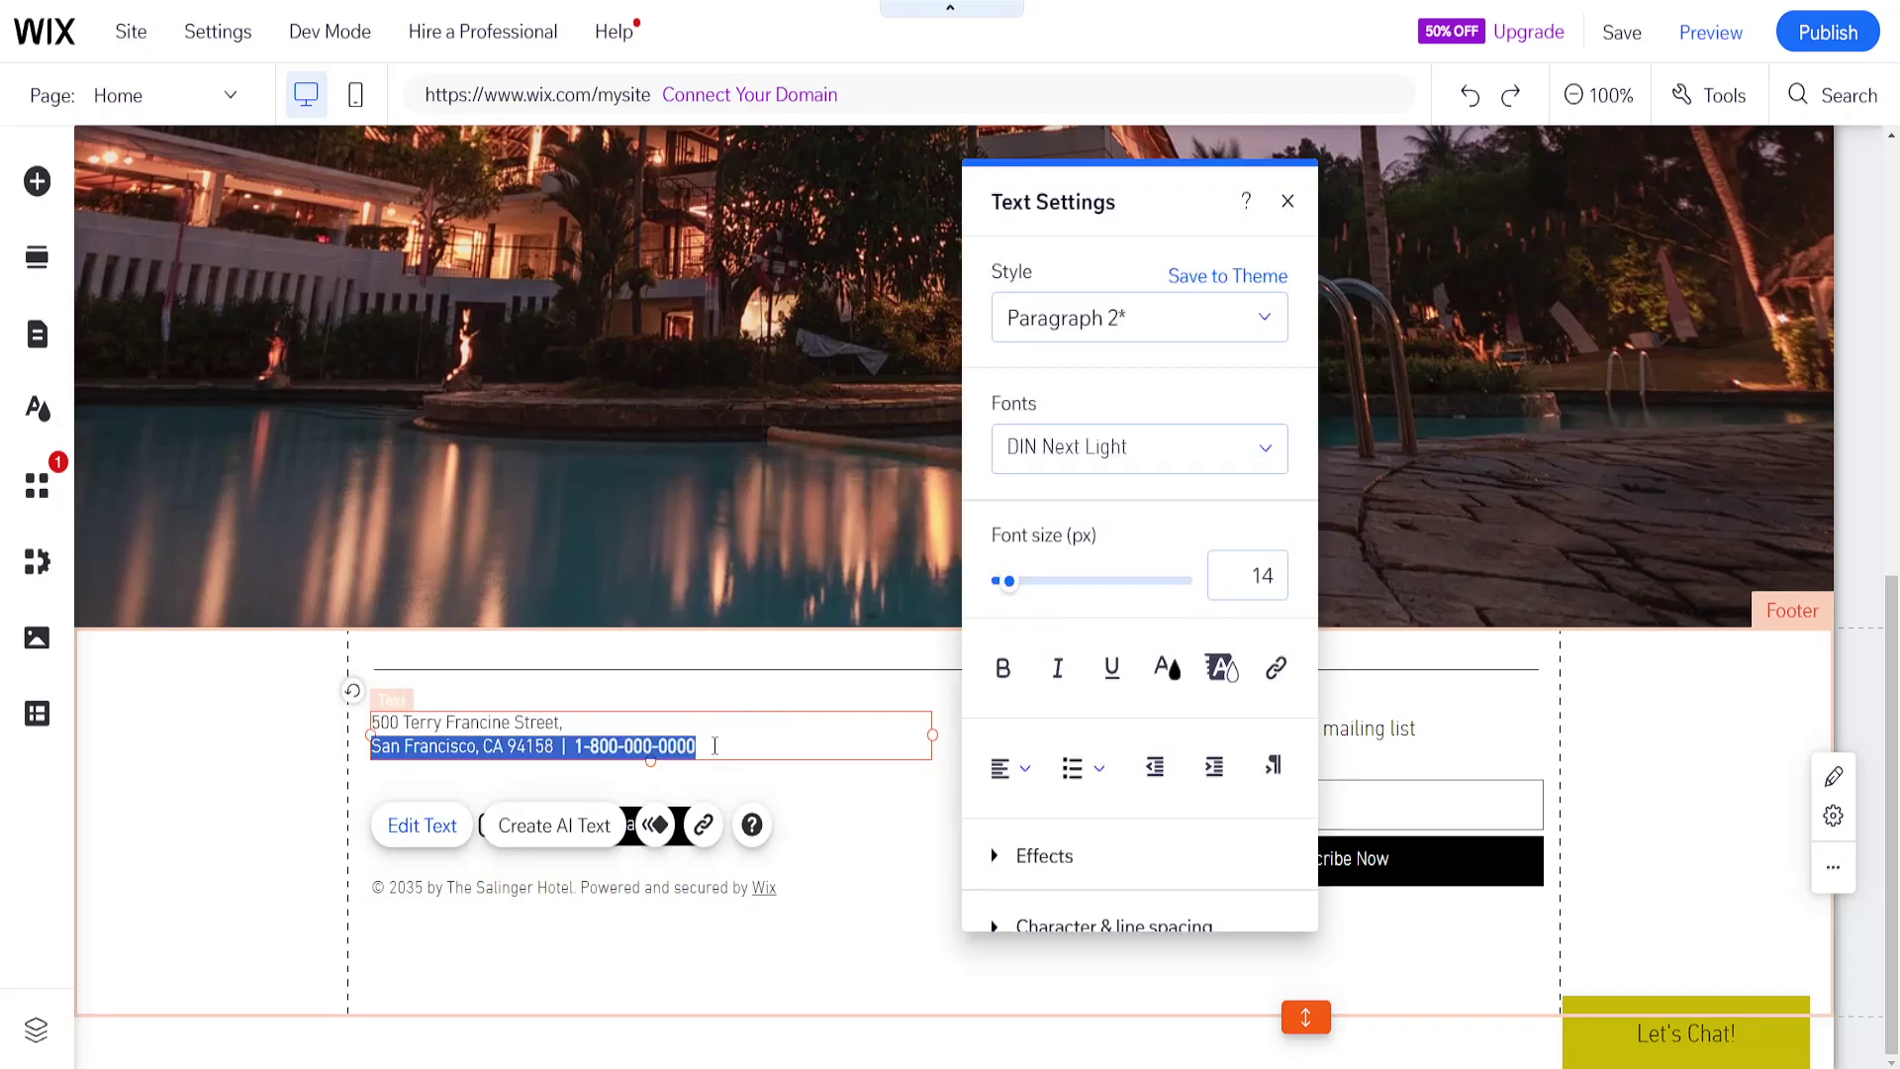
left_click_drag(715, 745, 391, 734)
key("BackSpace")
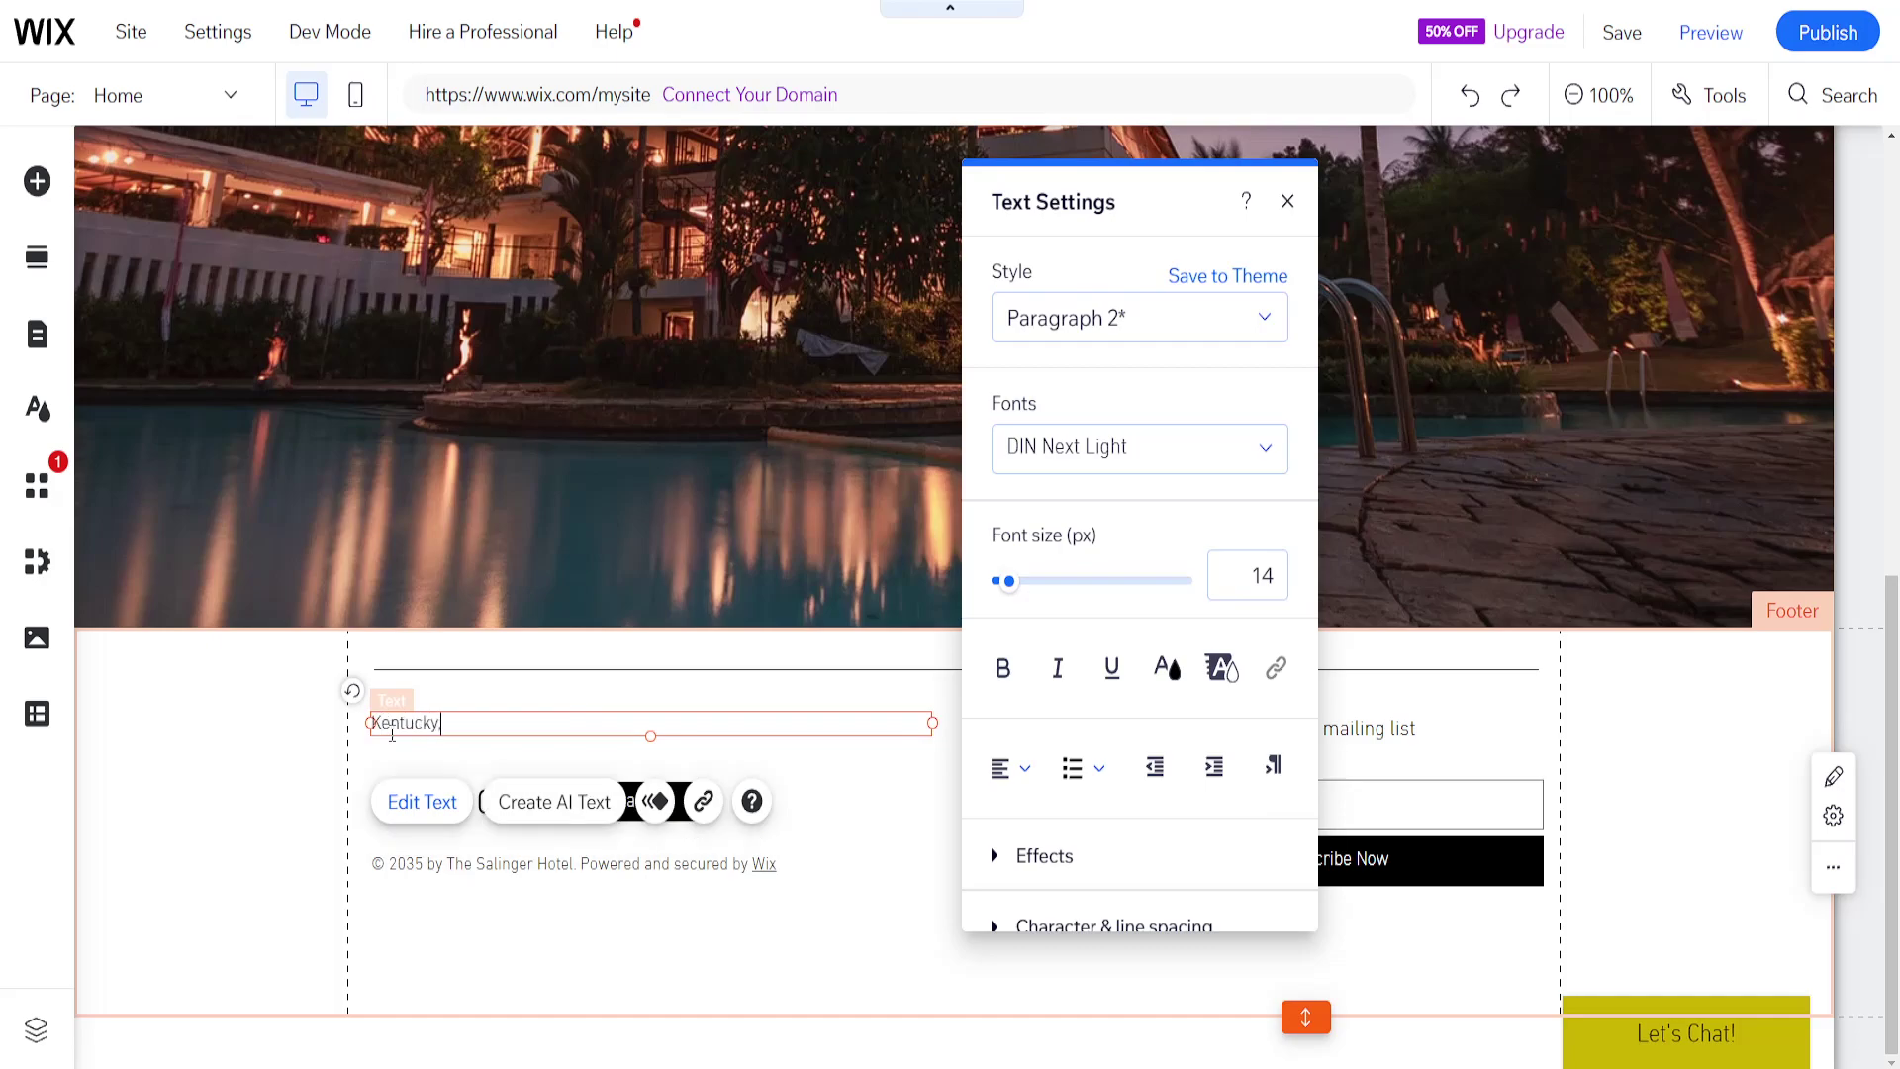
type("Kentucky, 8123828 Boulevard, 2929")
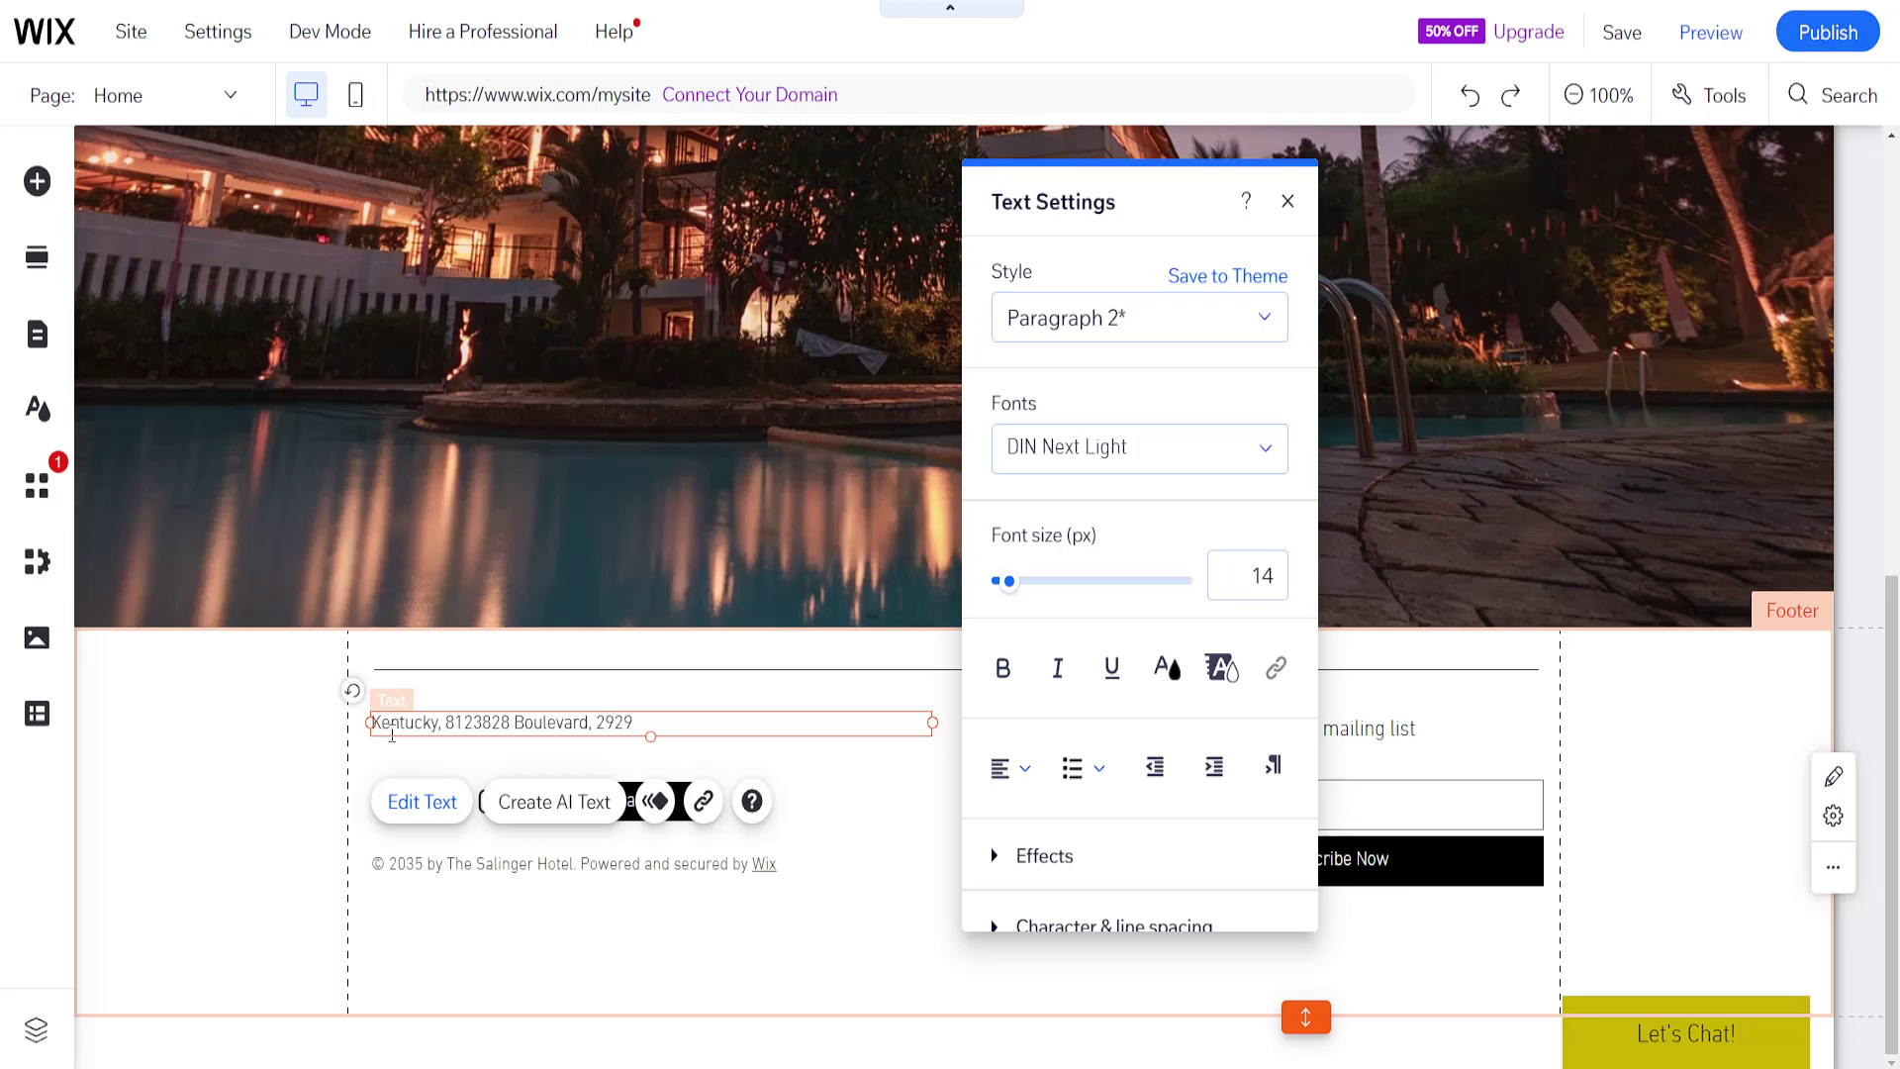
key("Return")
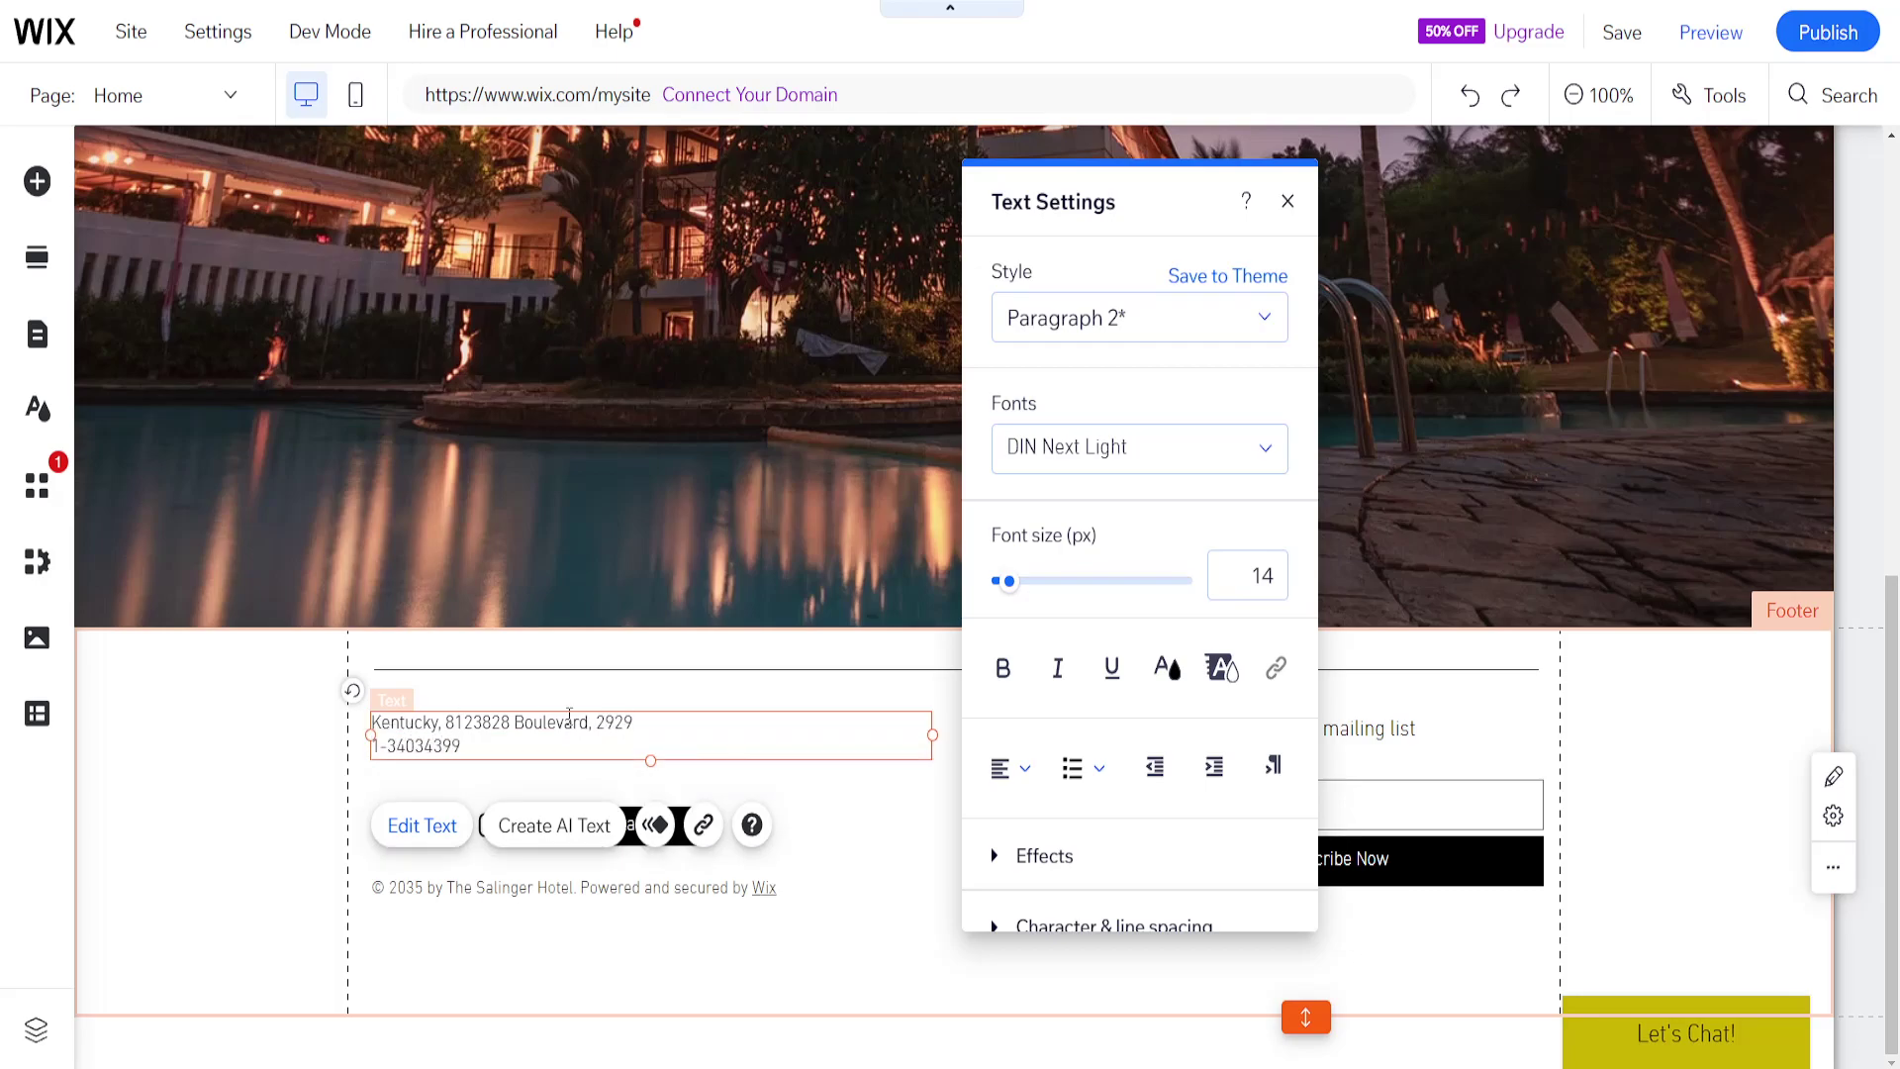
left_click(899, 968)
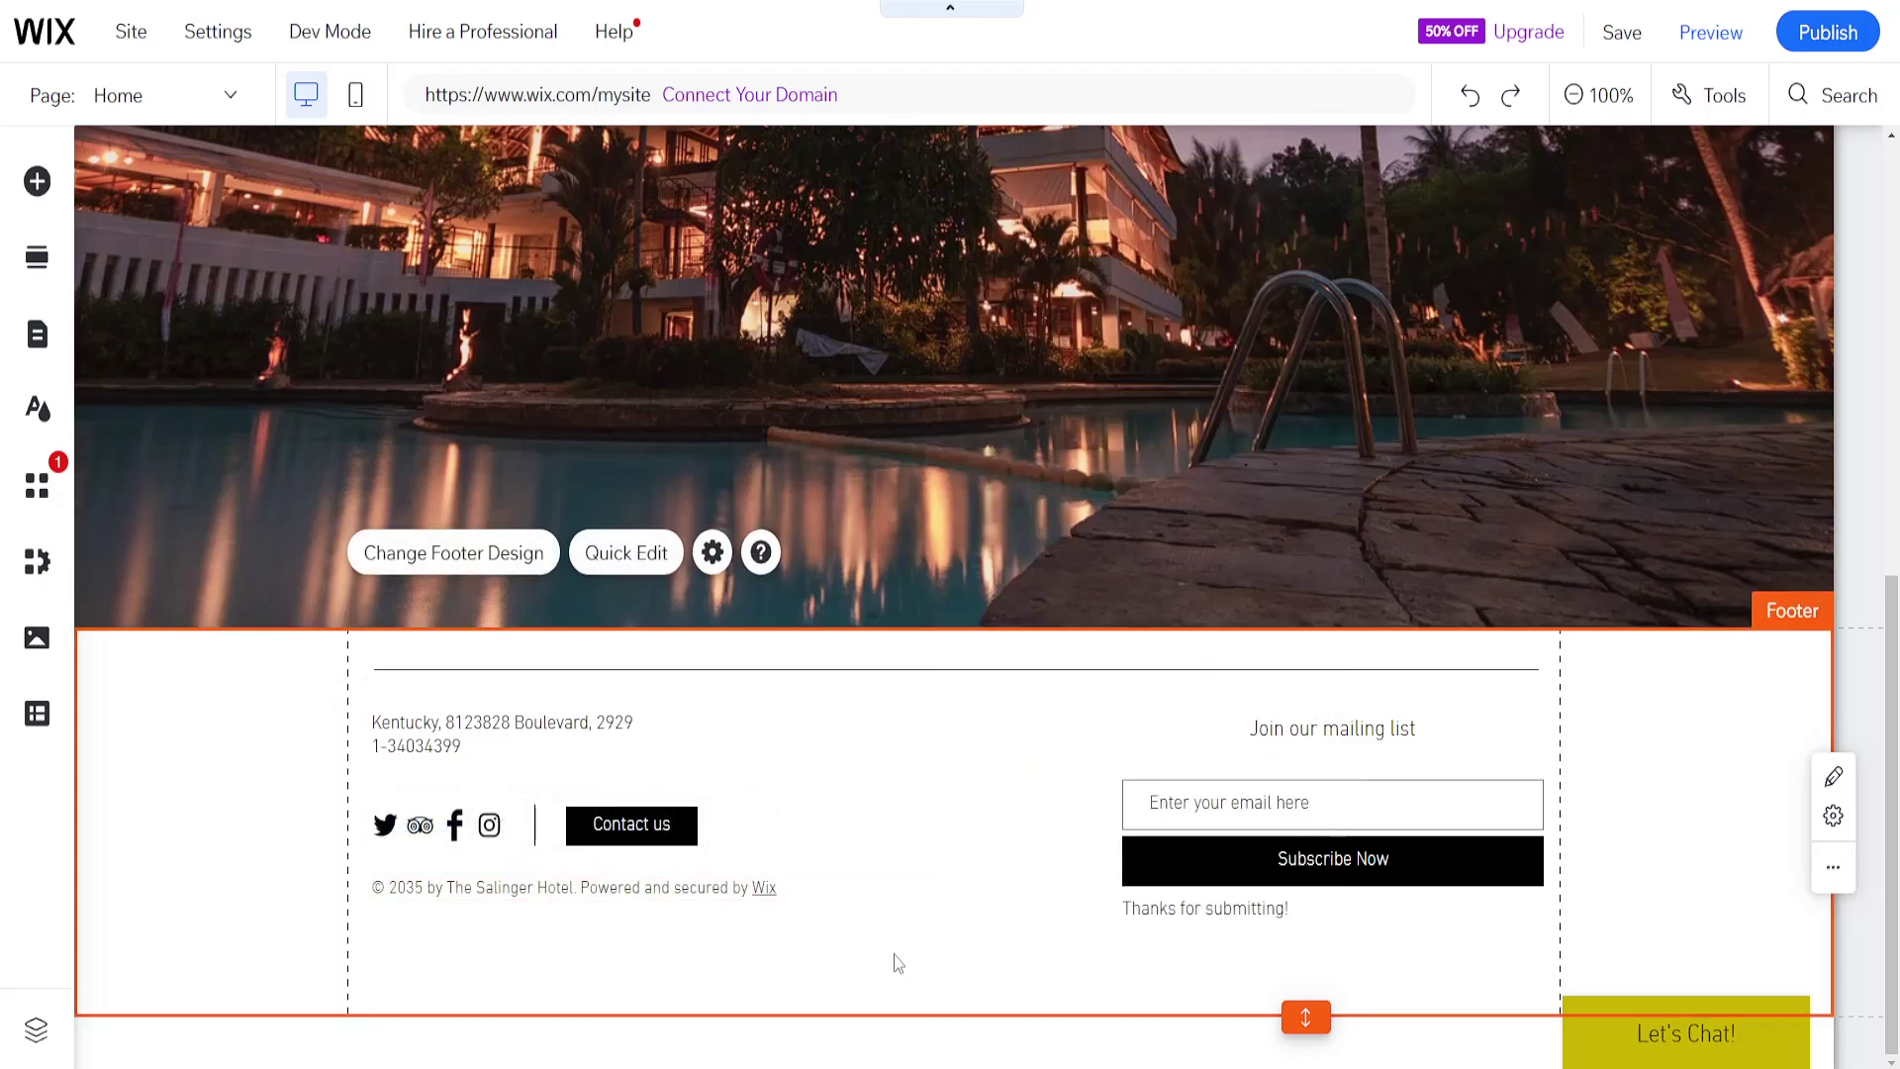
Look at the footer Contact us button's text and link settings, closing them unchanged.
left_click(634, 836)
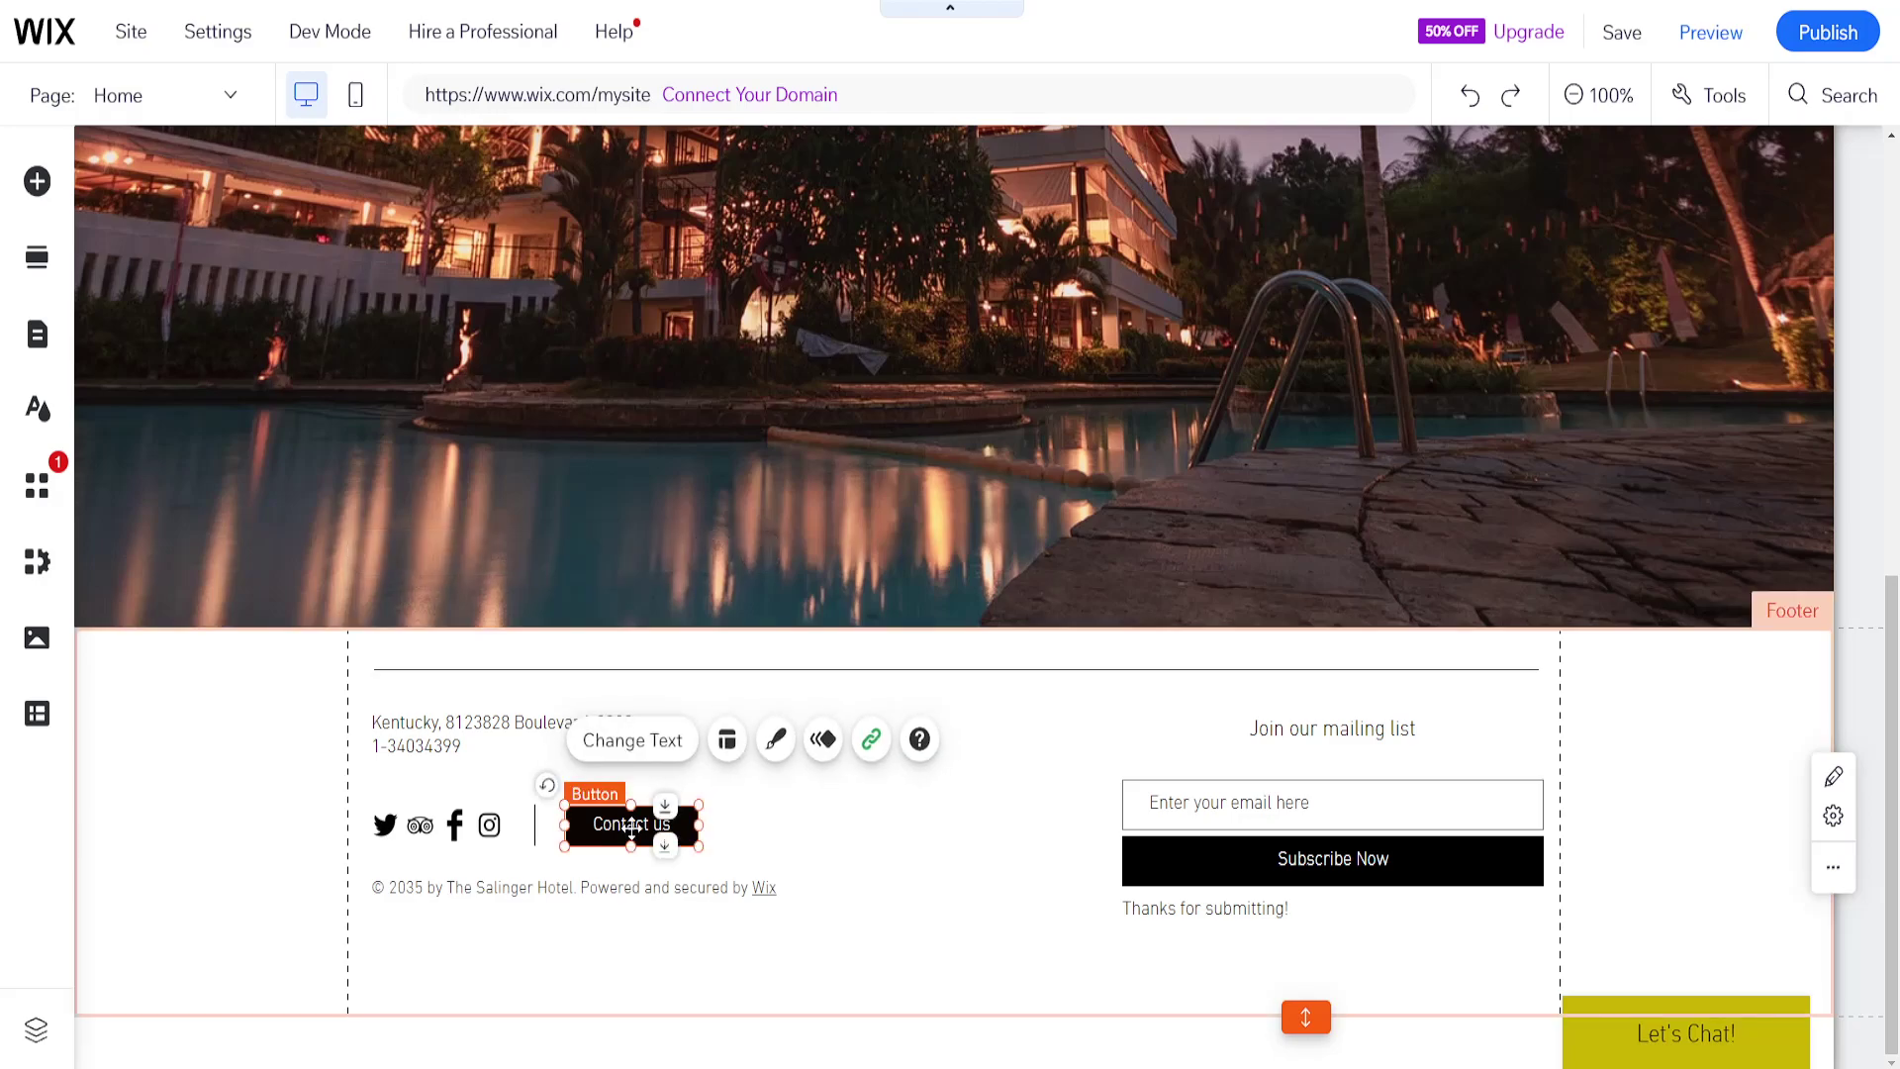
left_click(637, 756)
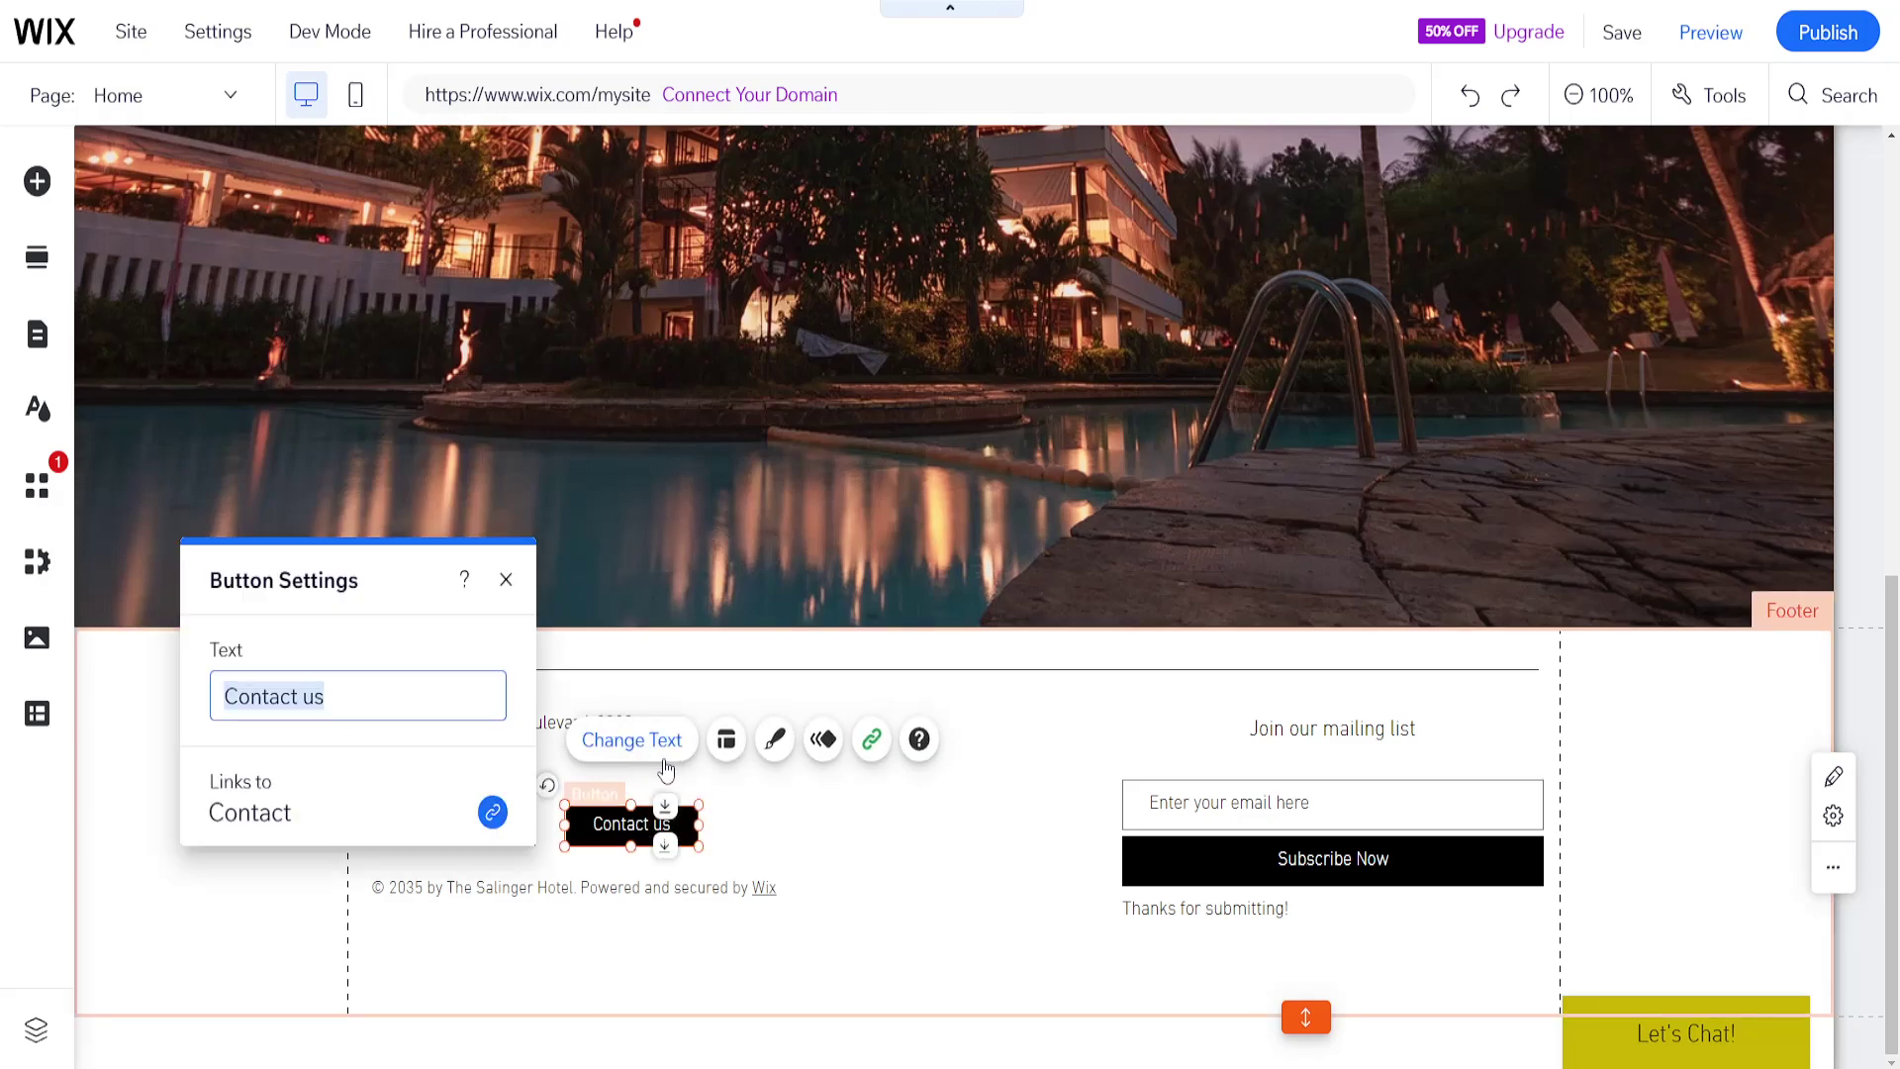
left_click(505, 579)
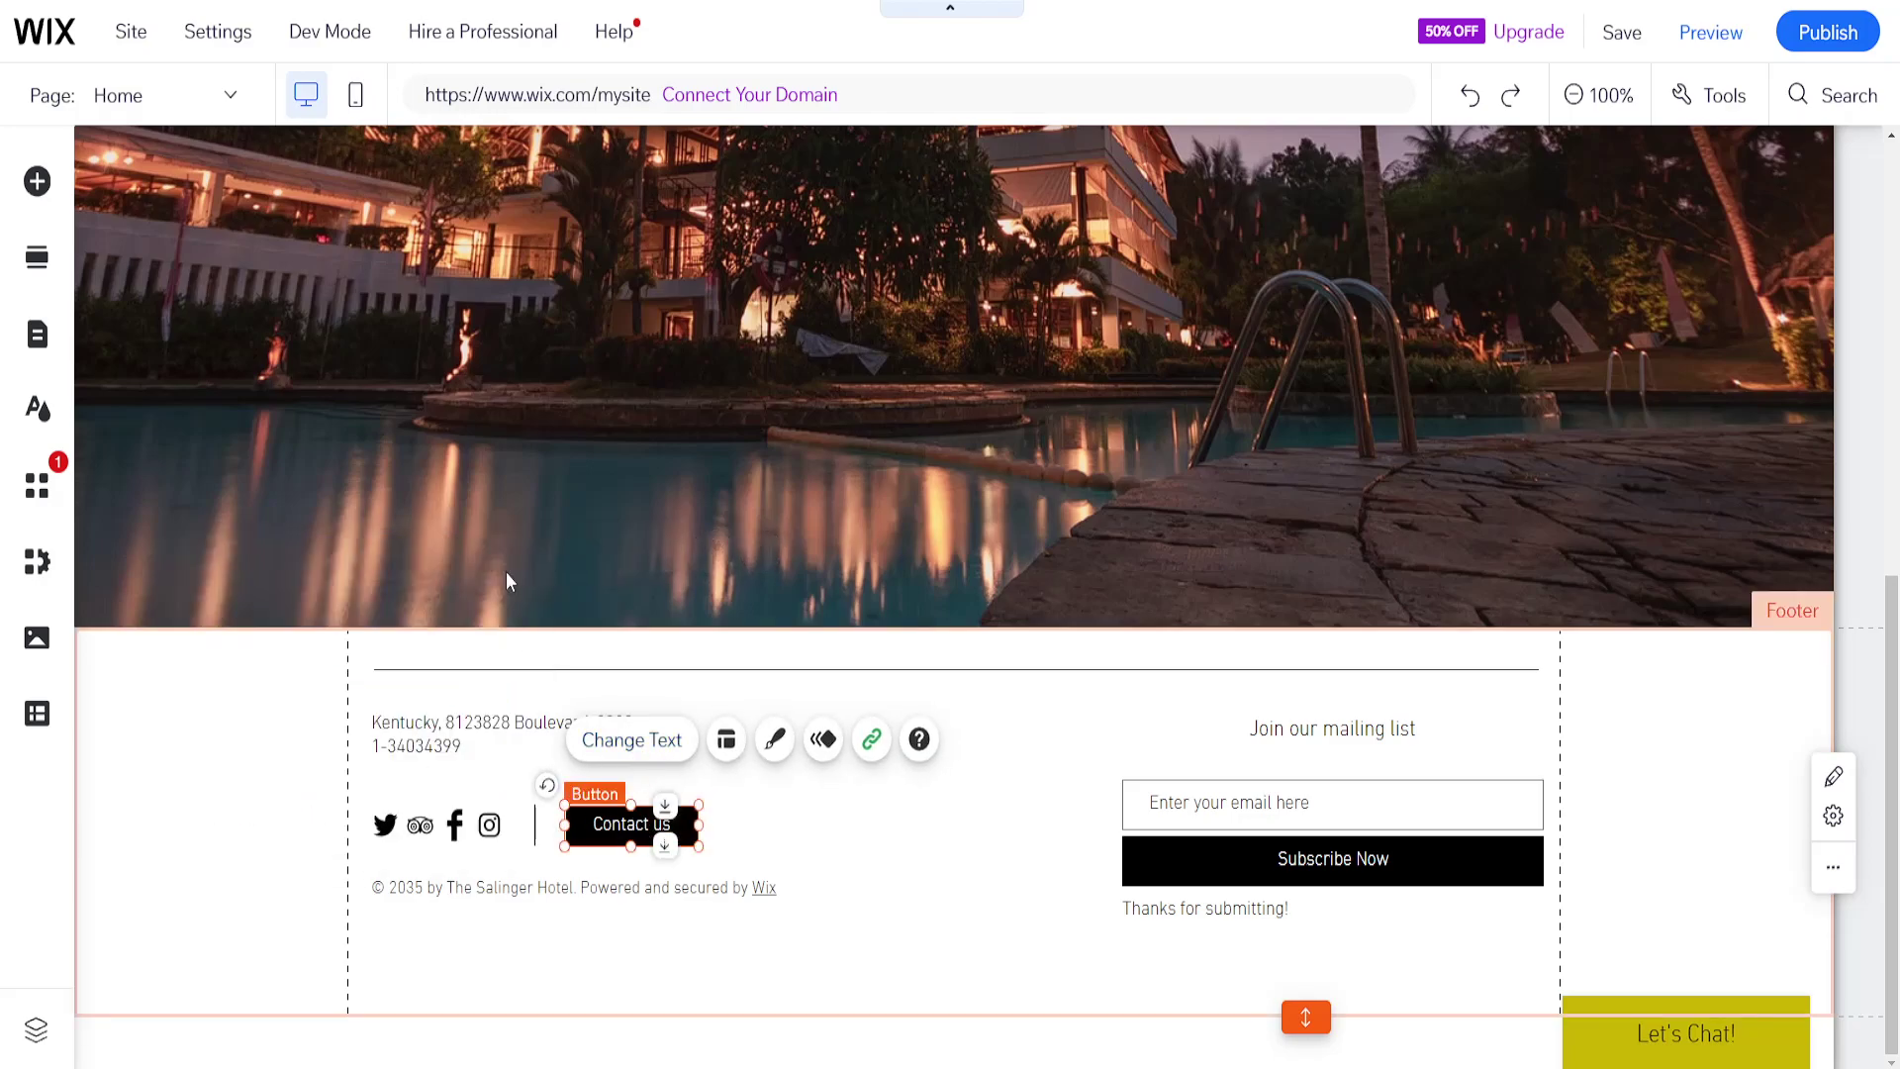
Change the social bar's Instagram link from the wix handle to the hotel's own Instagram handle.
left_click(428, 829)
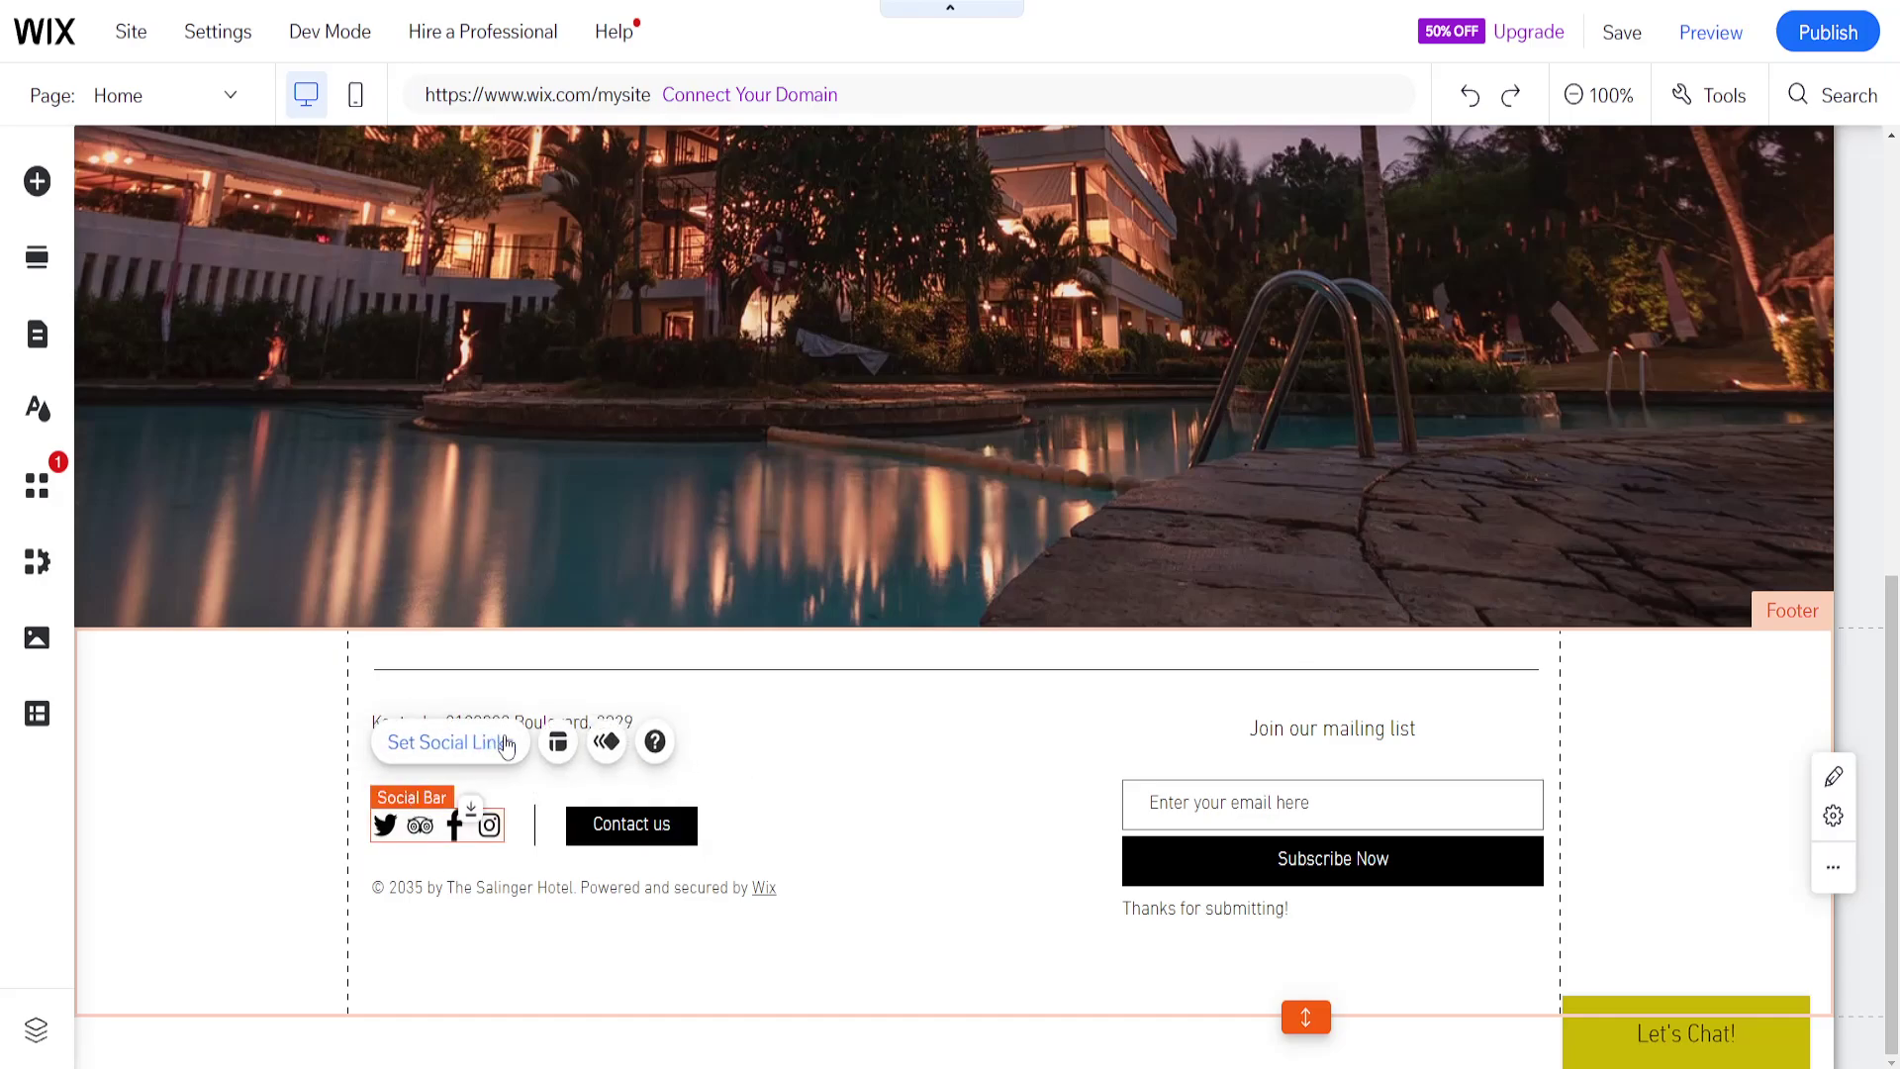
left_click(484, 747)
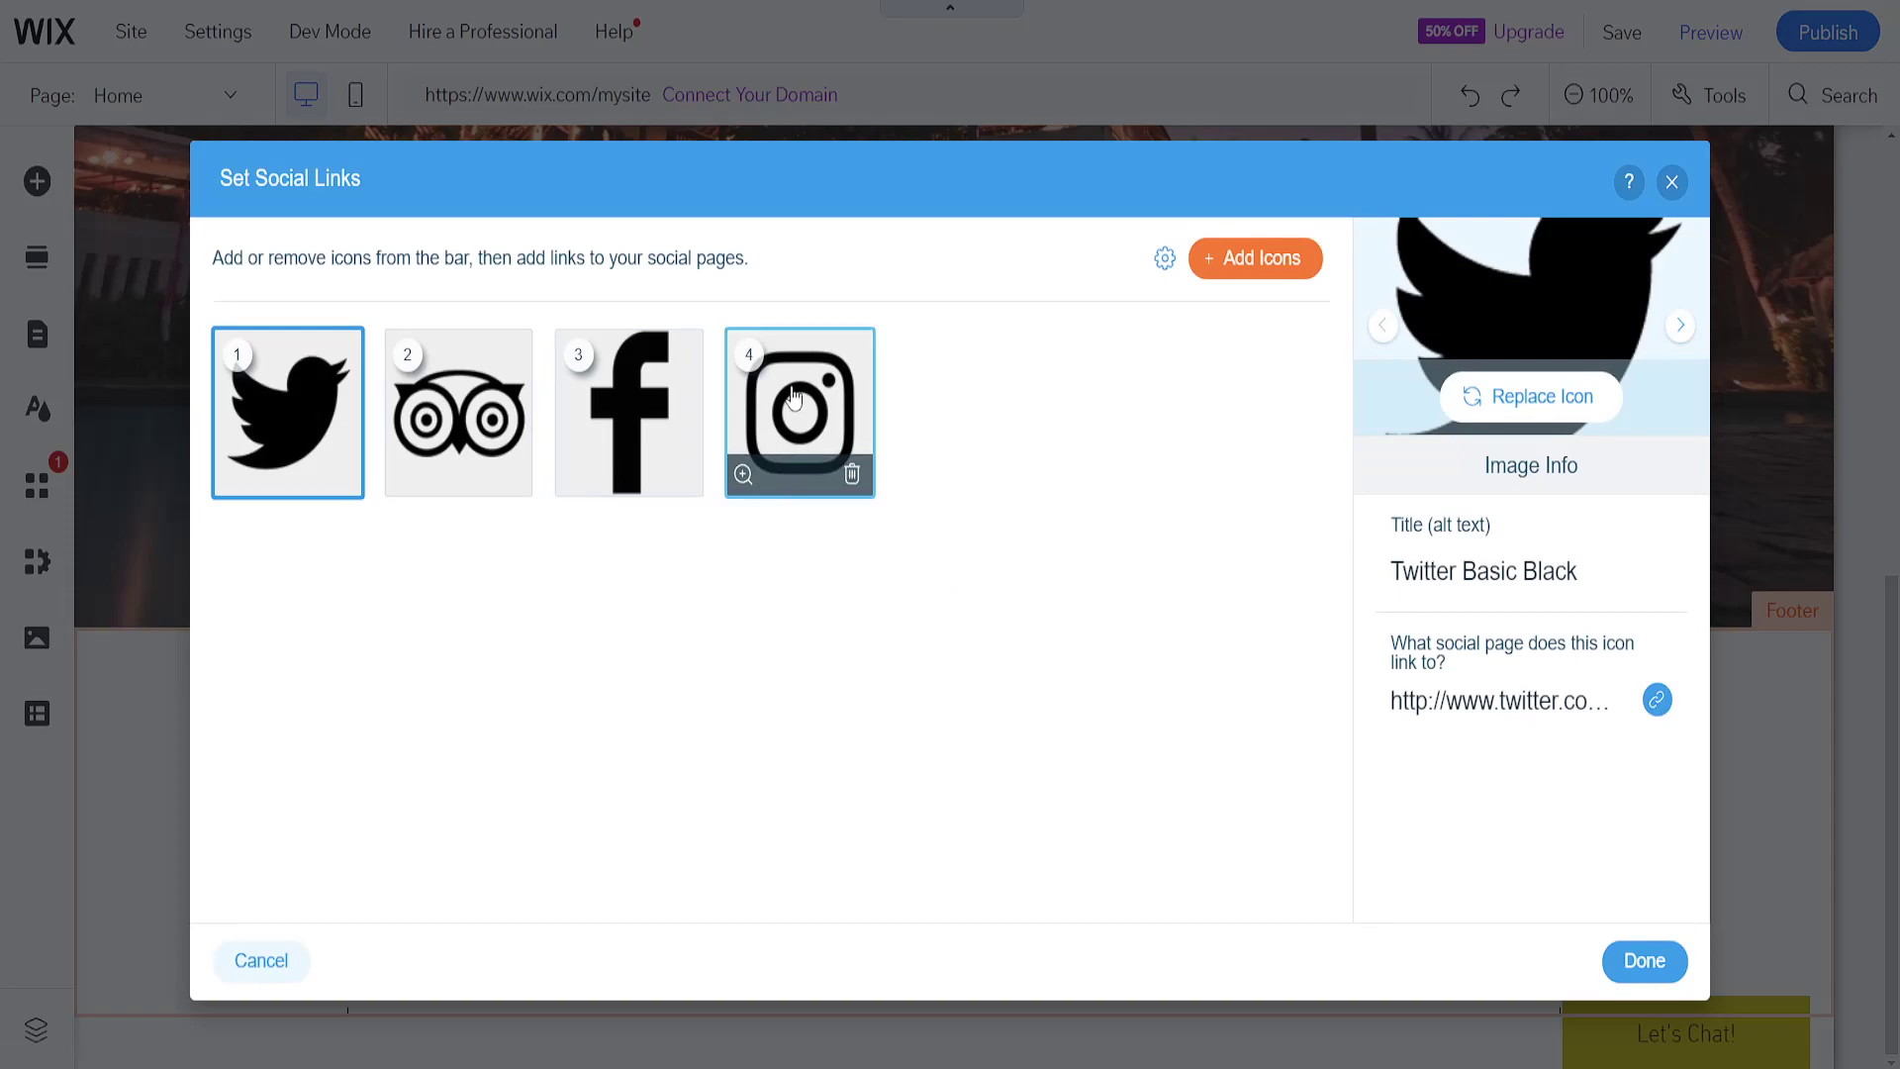
left_click(792, 397)
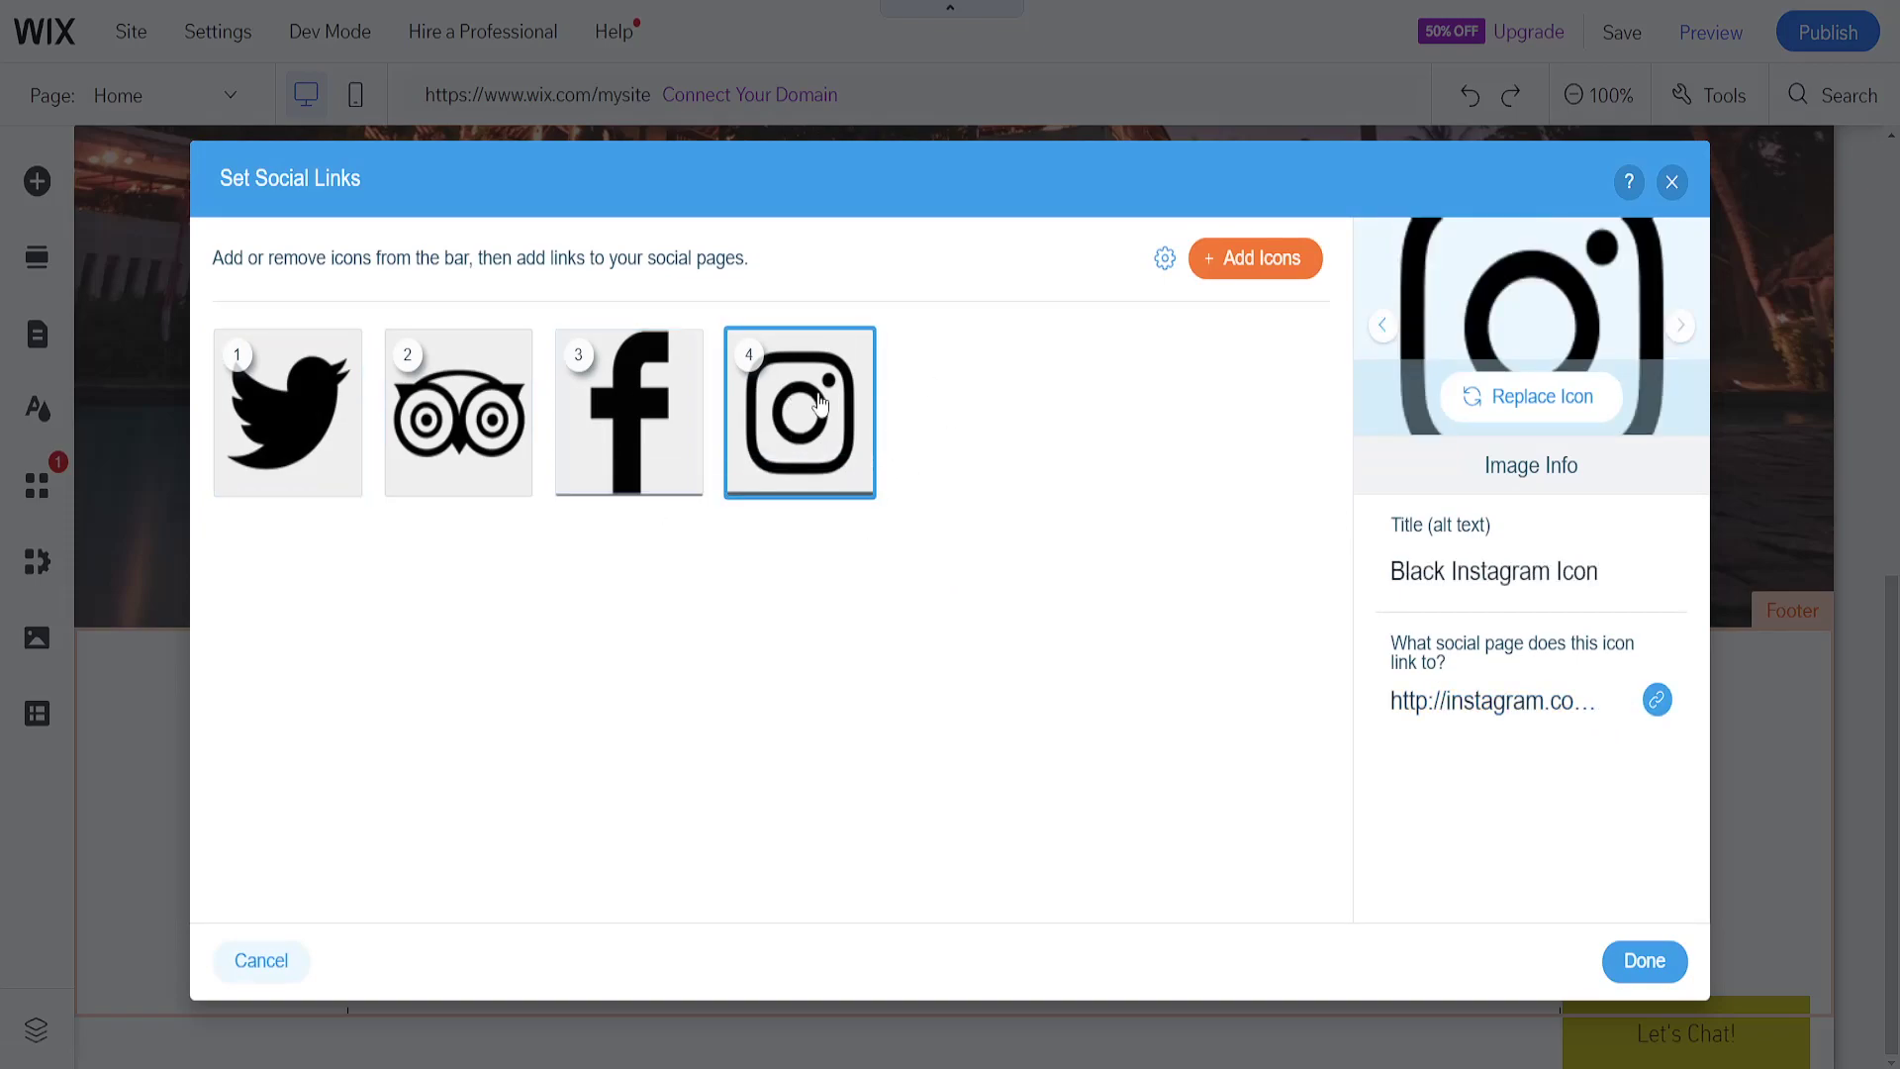
left_click(1546, 711)
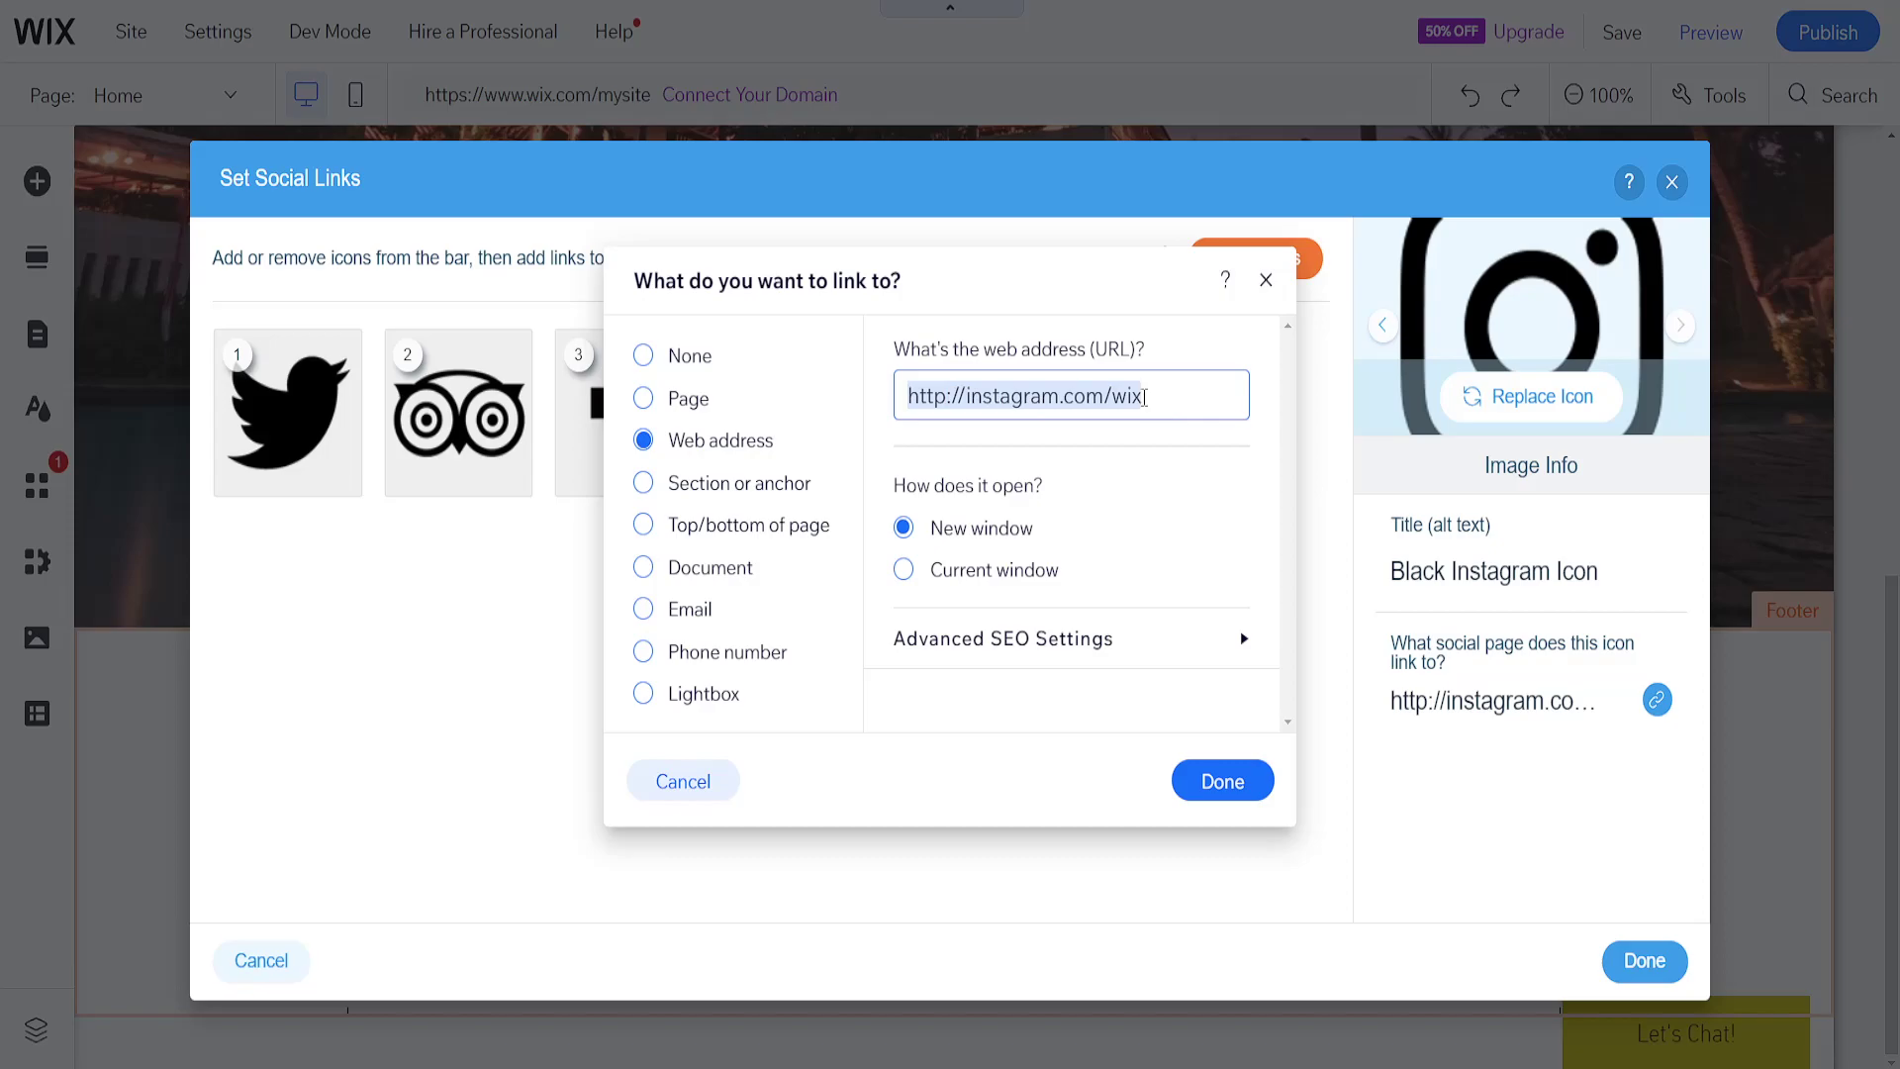
left_click_drag(1143, 398, 1113, 405)
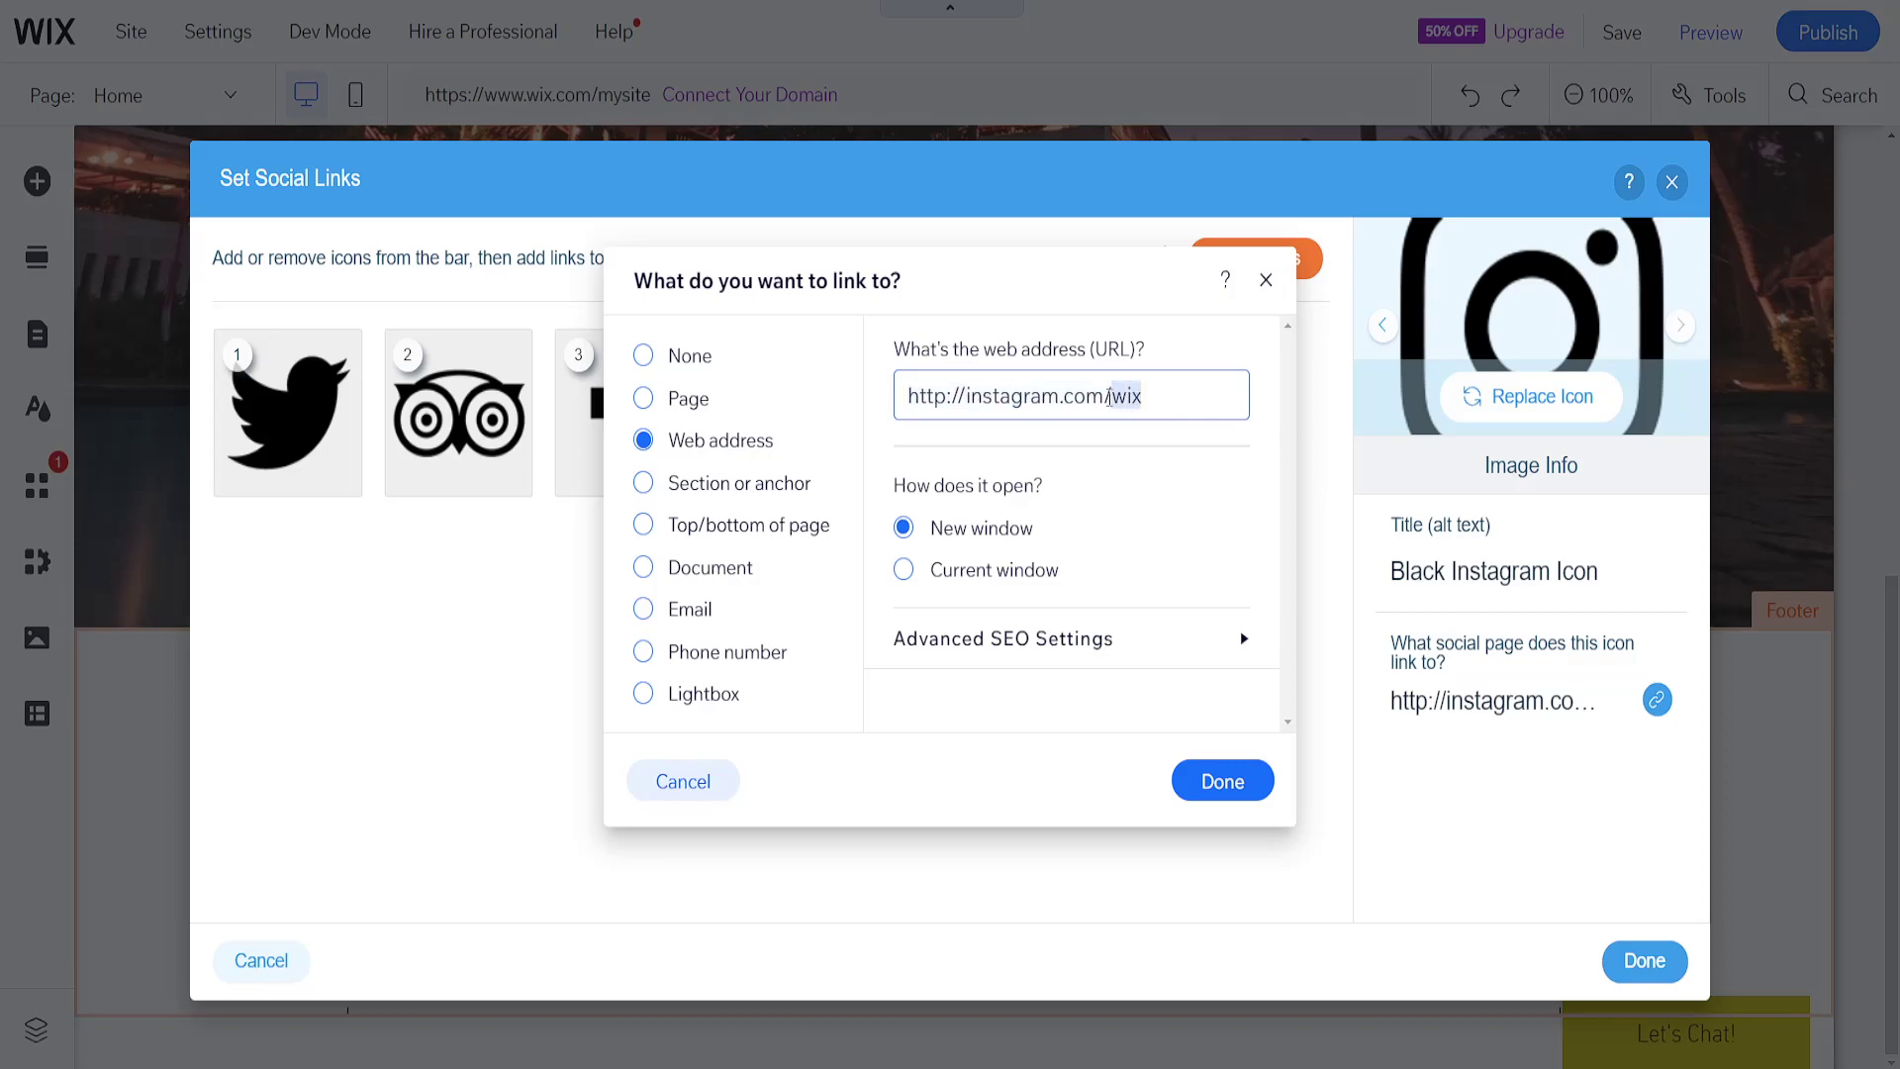
type("nedhelphotel")
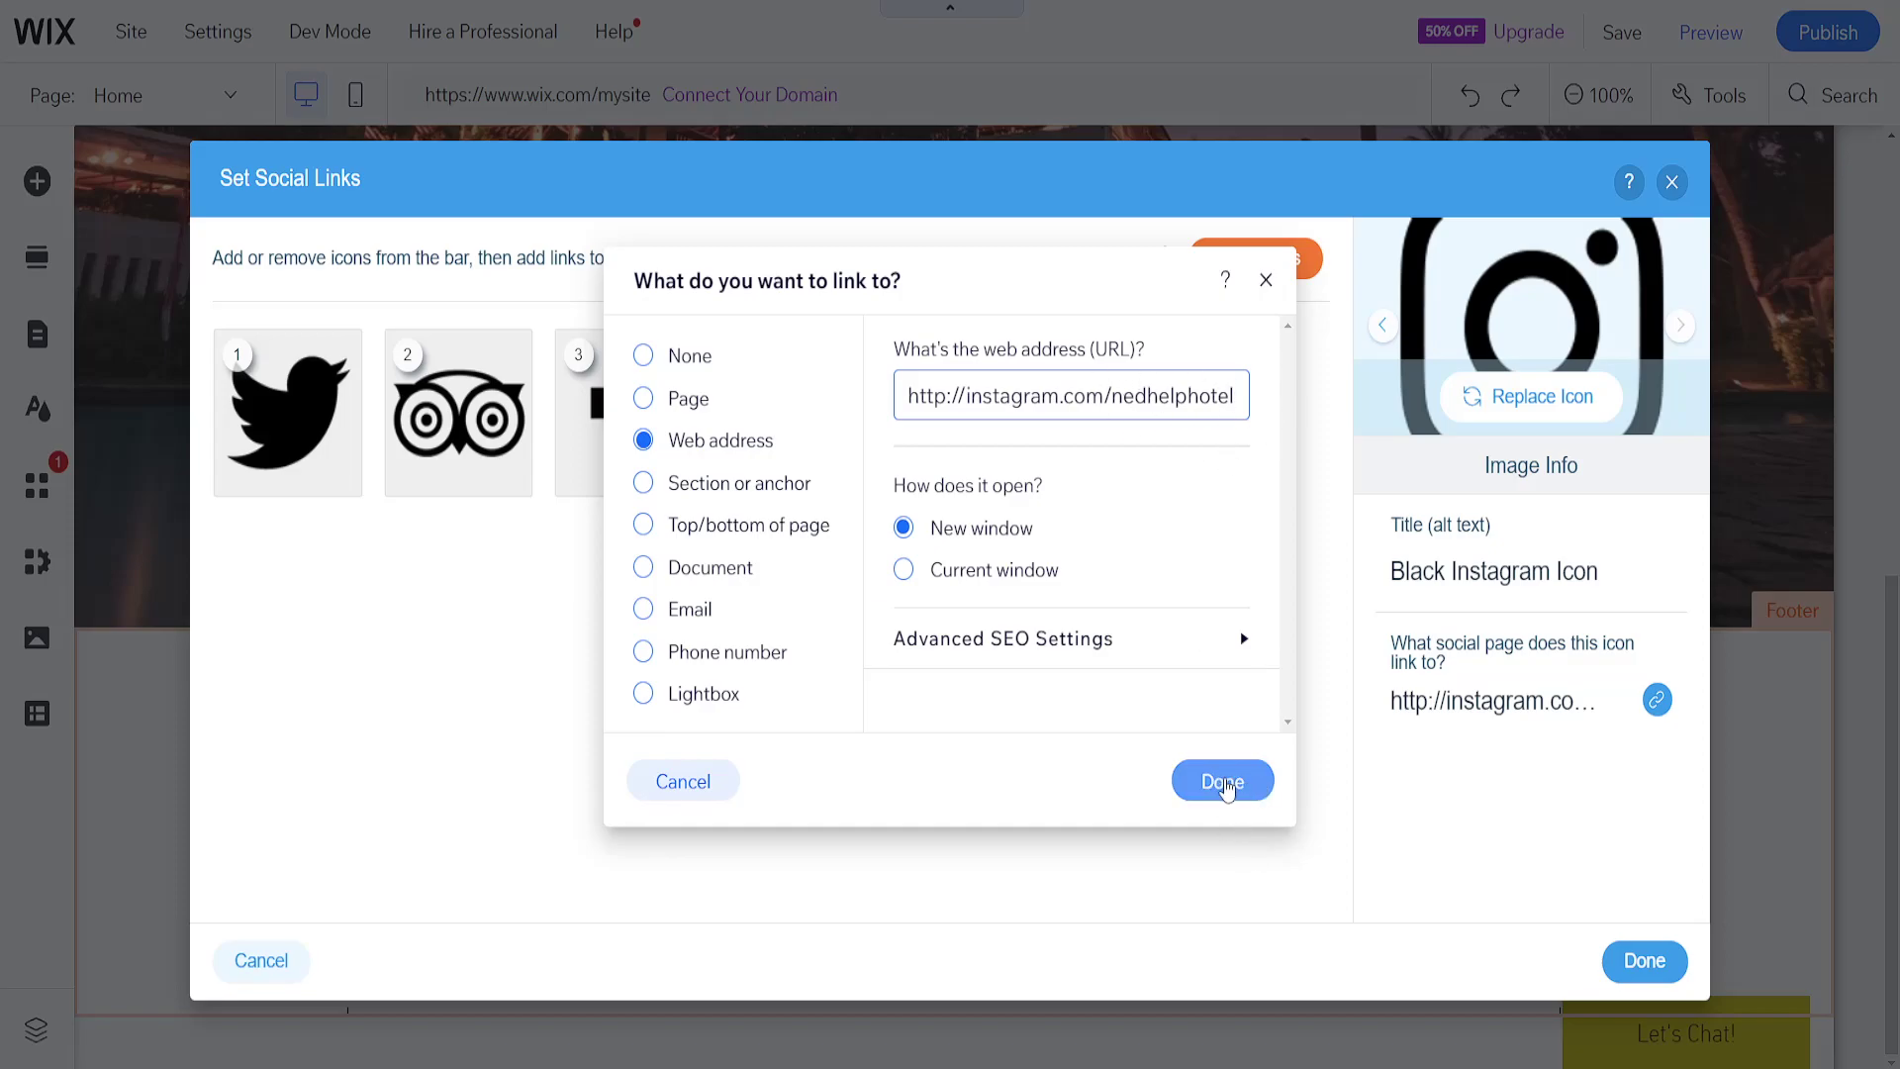
left_click(1263, 280)
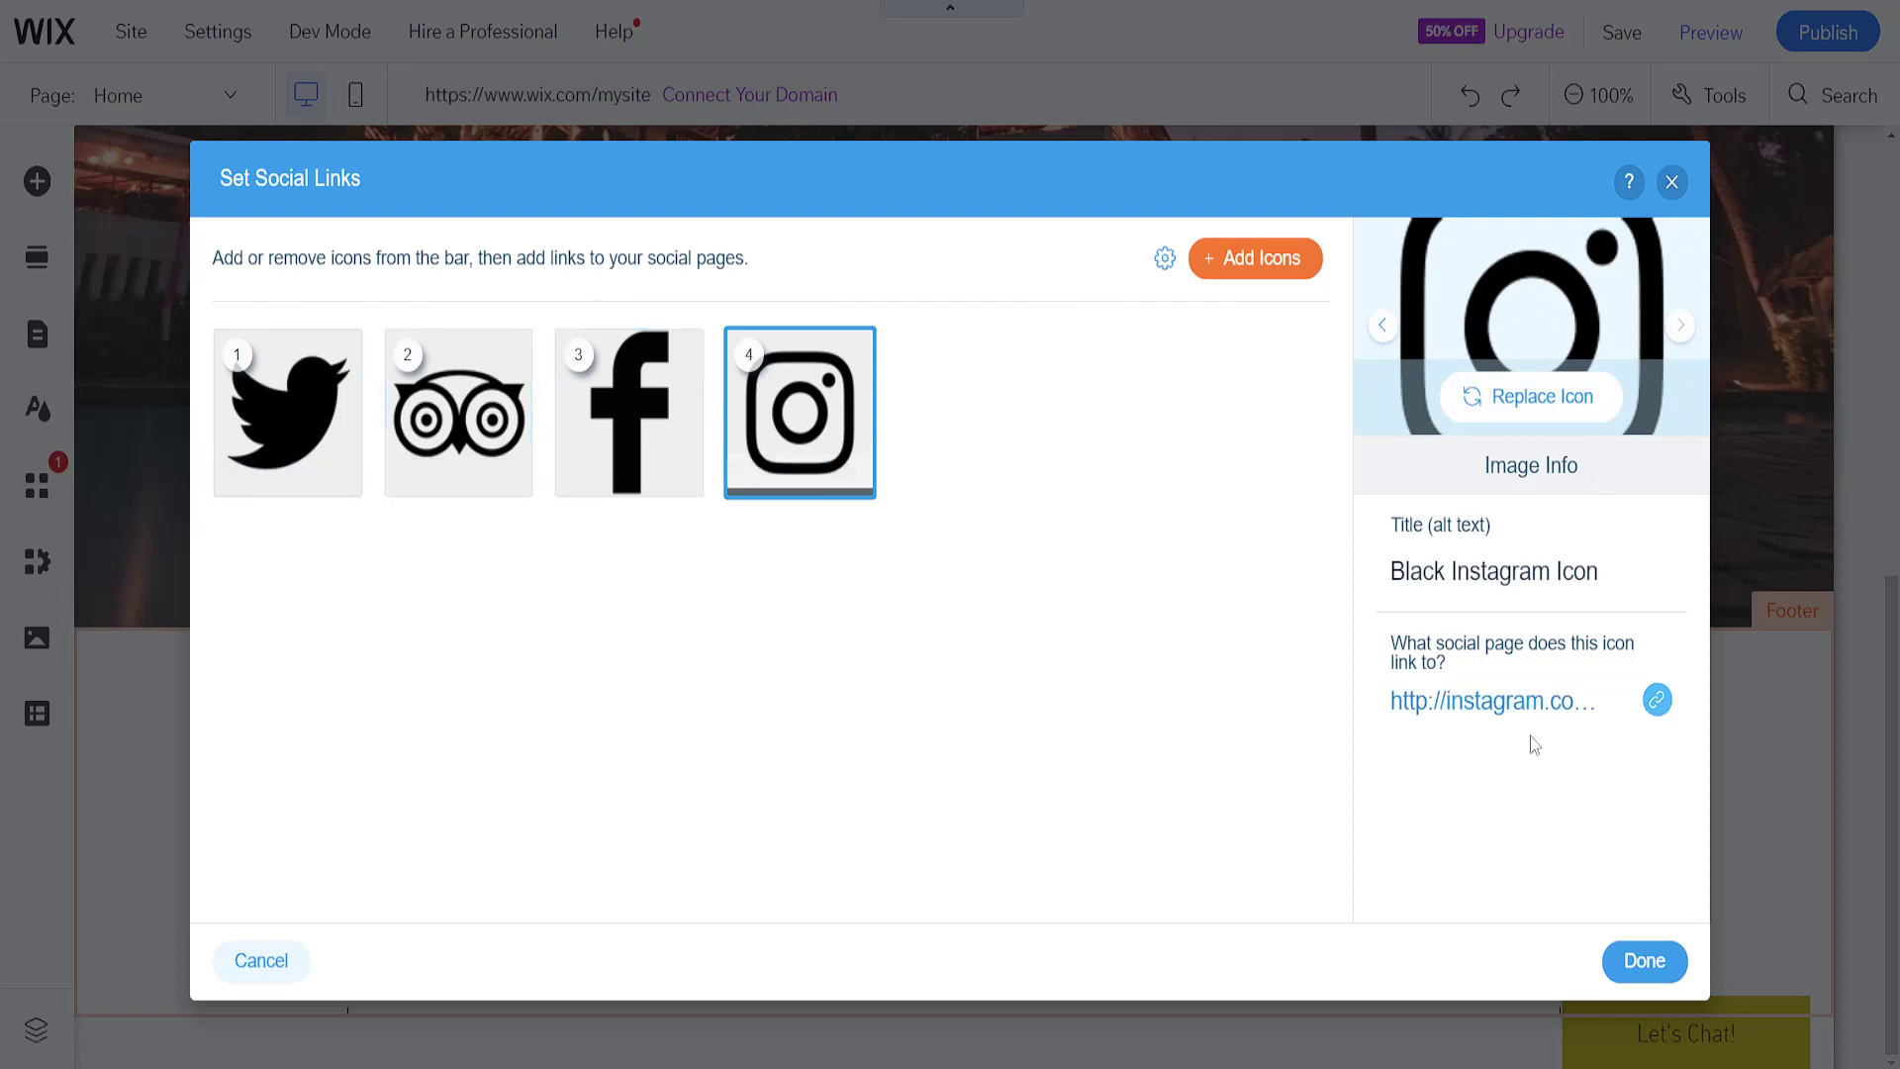
left_click(1644, 960)
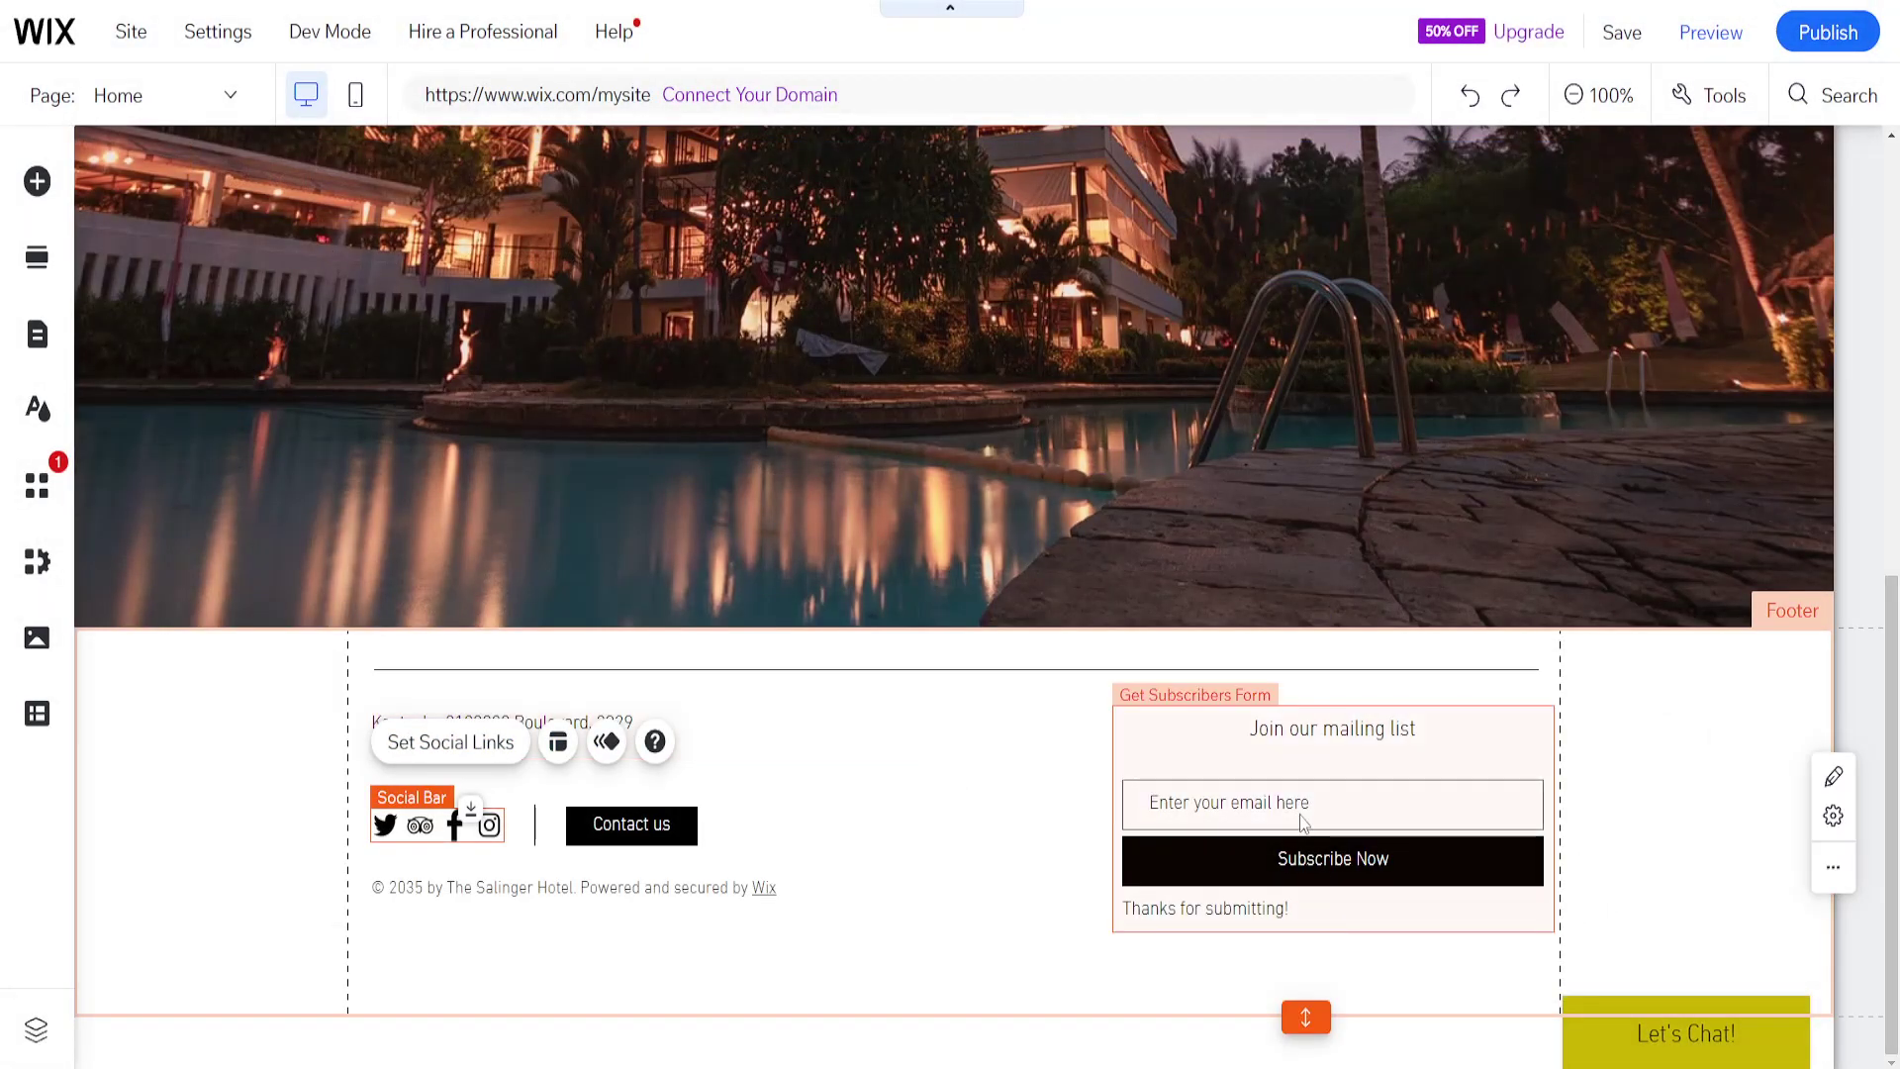
left_click(1237, 796)
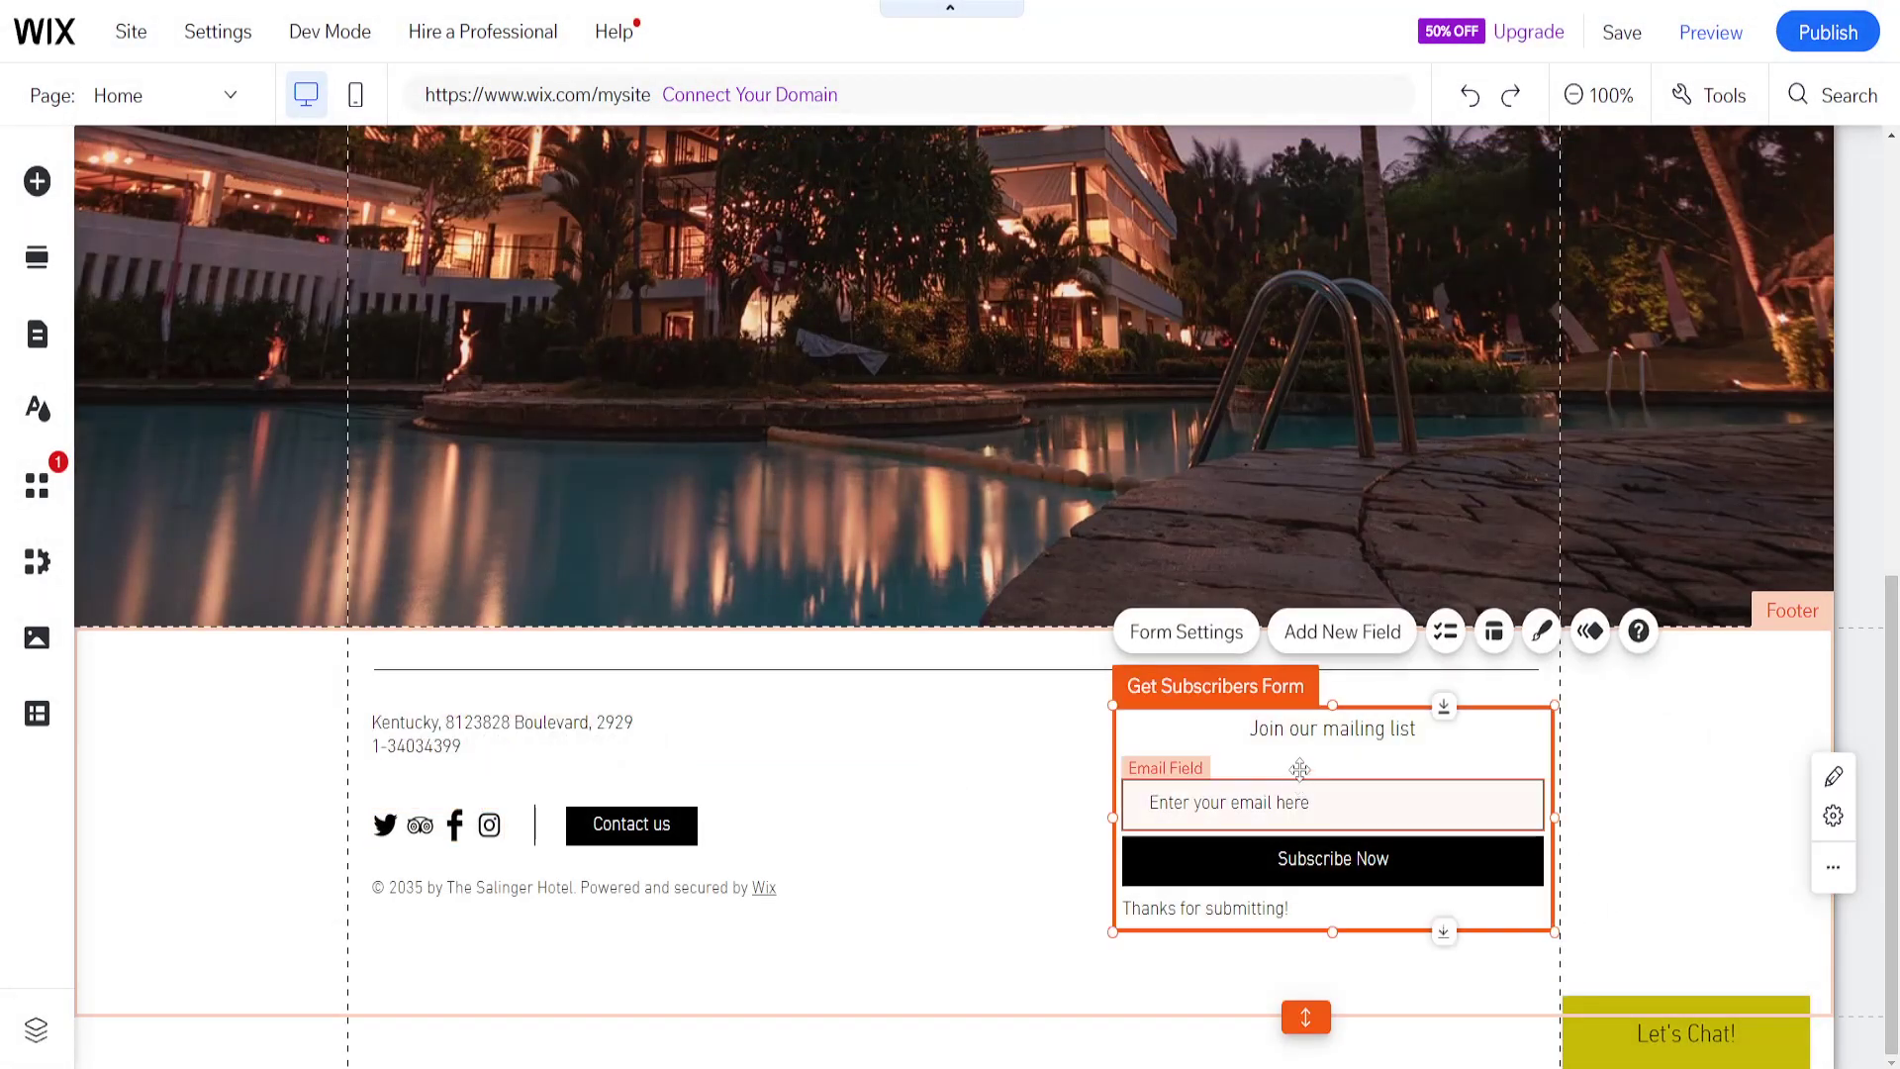
left_click(1209, 639)
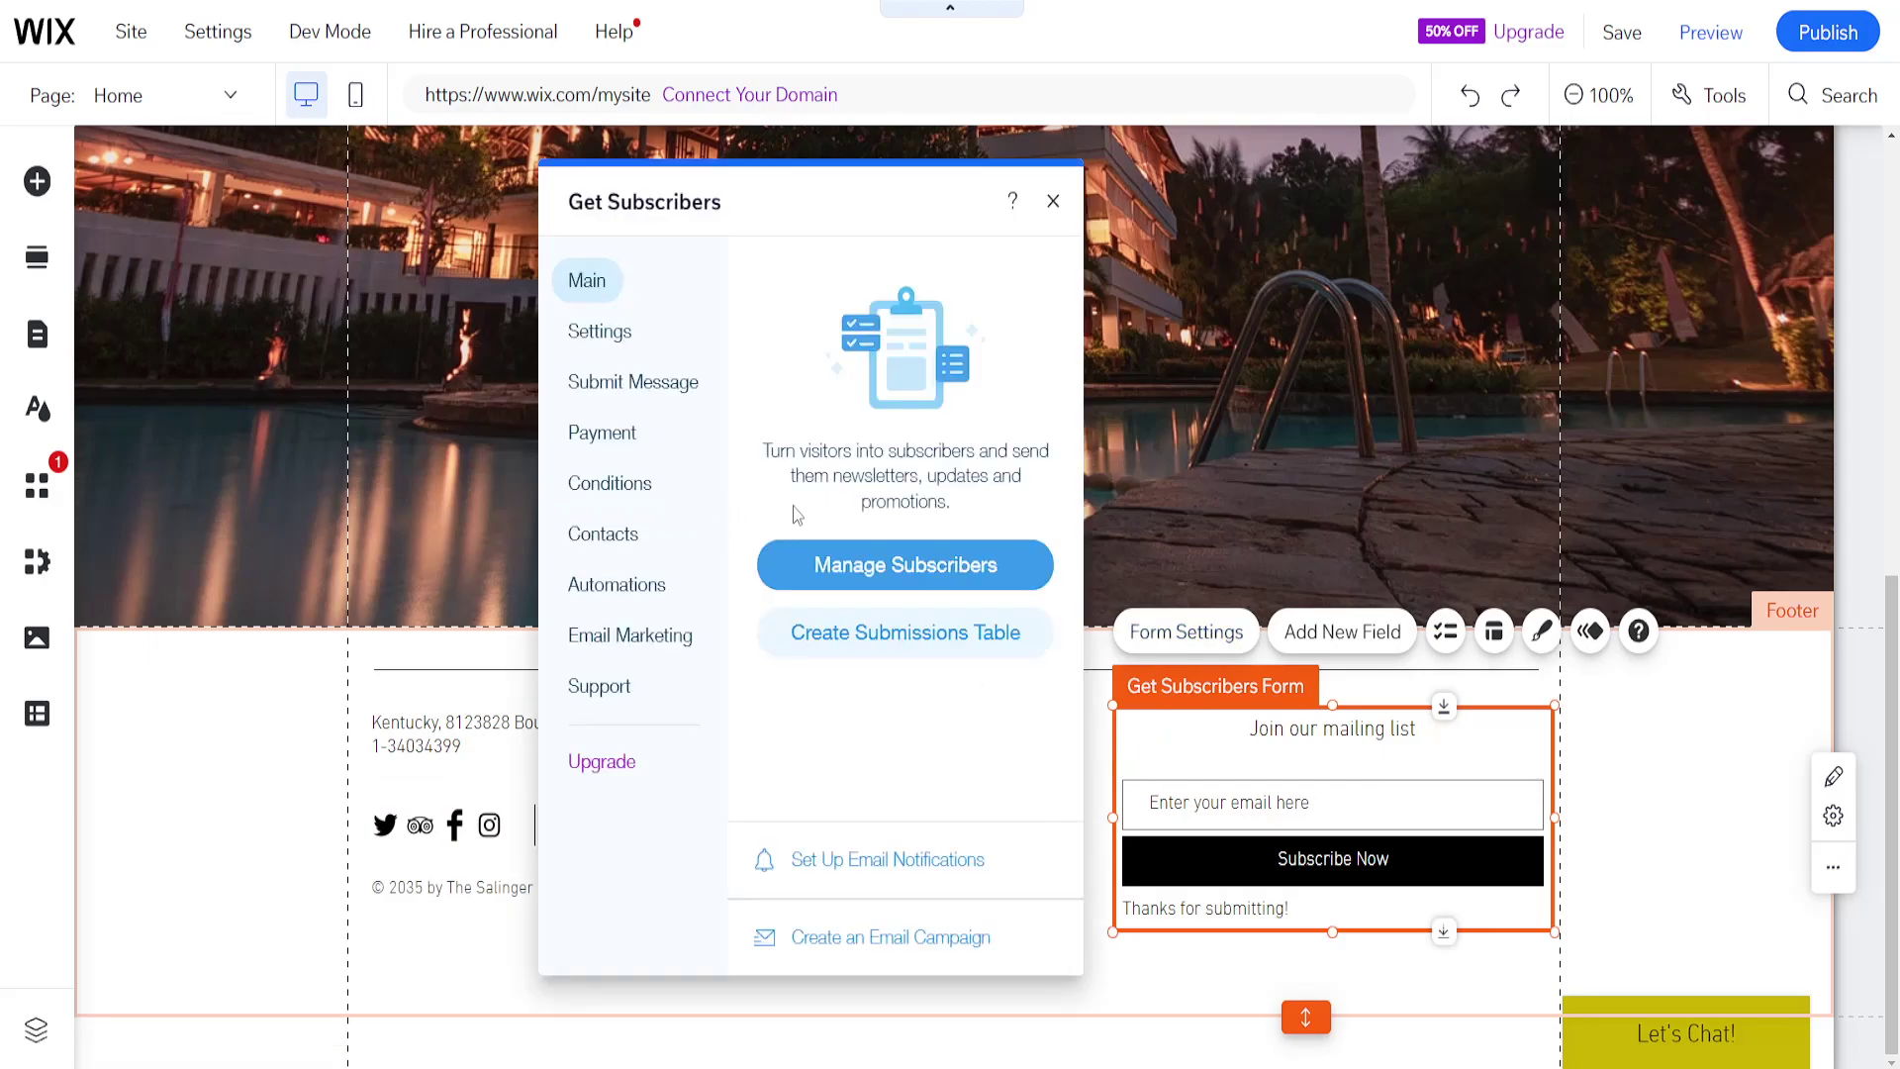
left_click(1052, 202)
scroll(1192, 723, "up", 20)
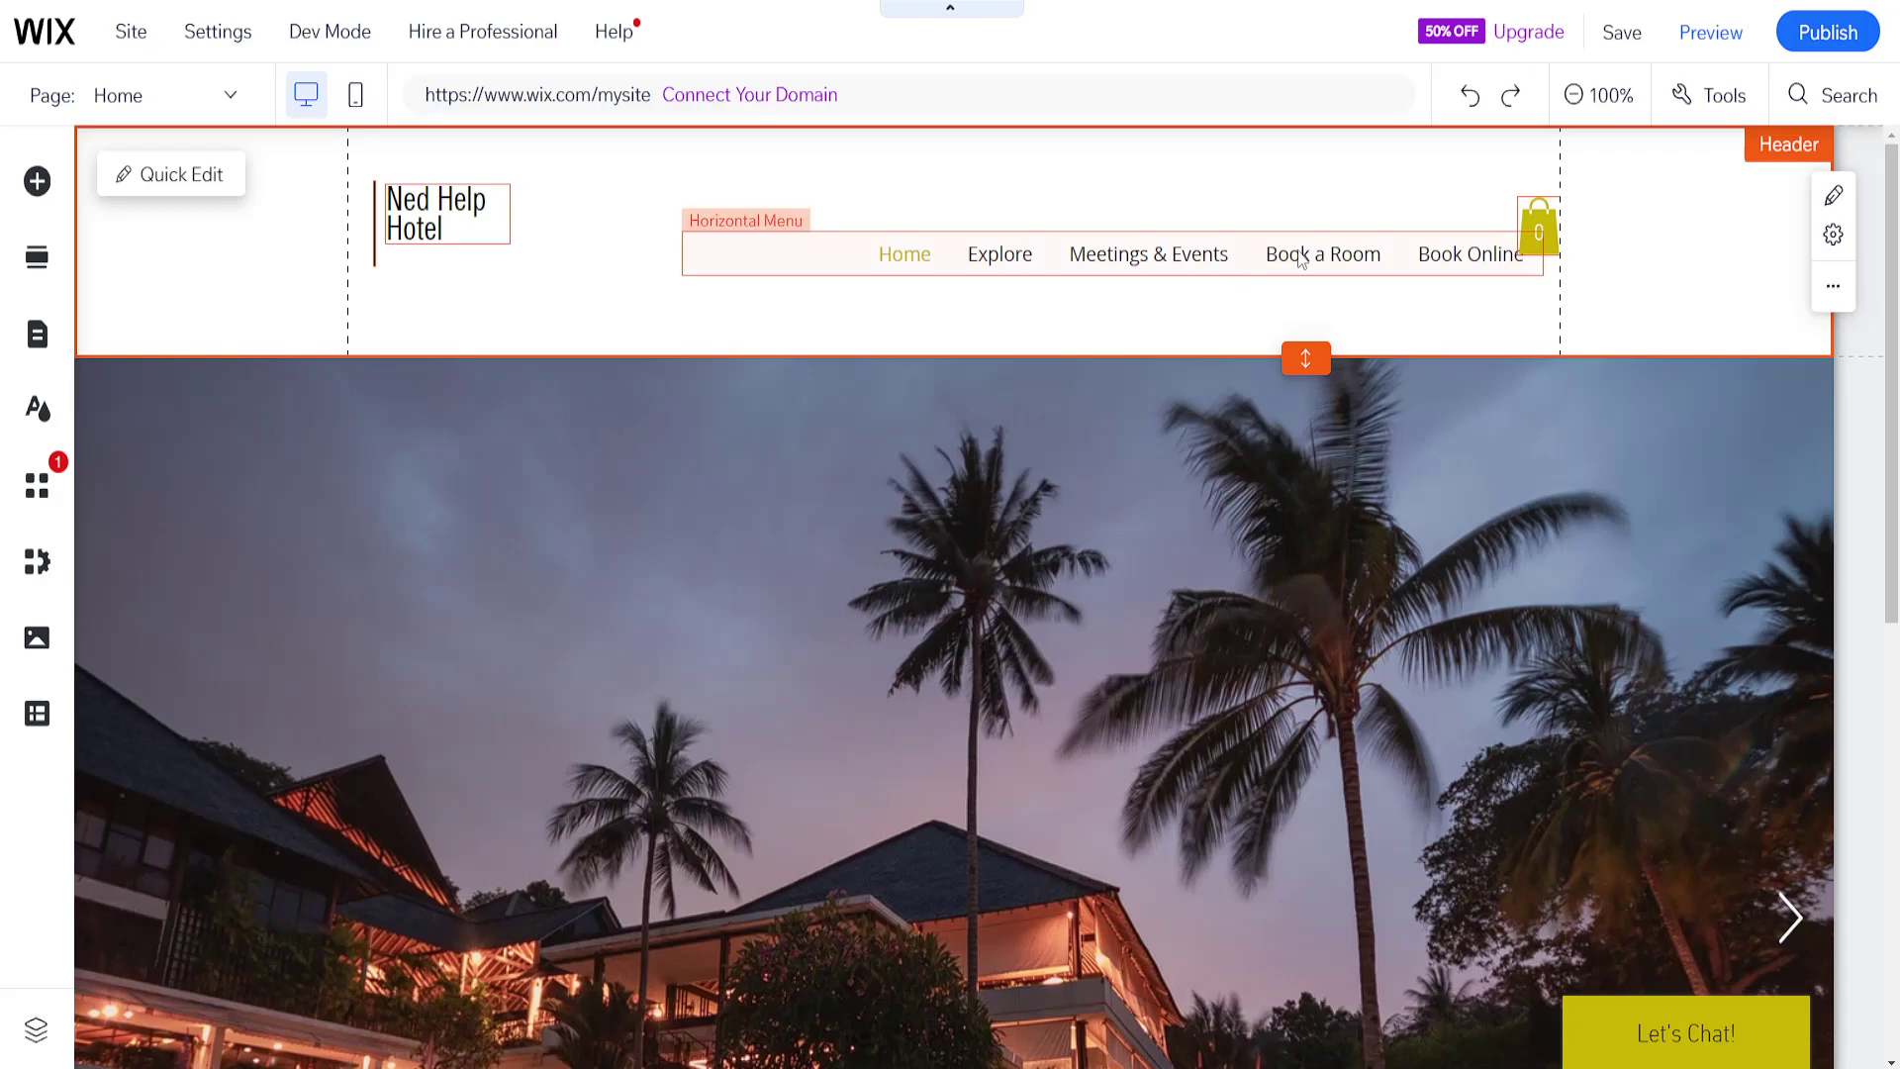
Switch to the Book a Room page via Site Pages and Menu and scroll through its booking widget.
left_click(804, 260)
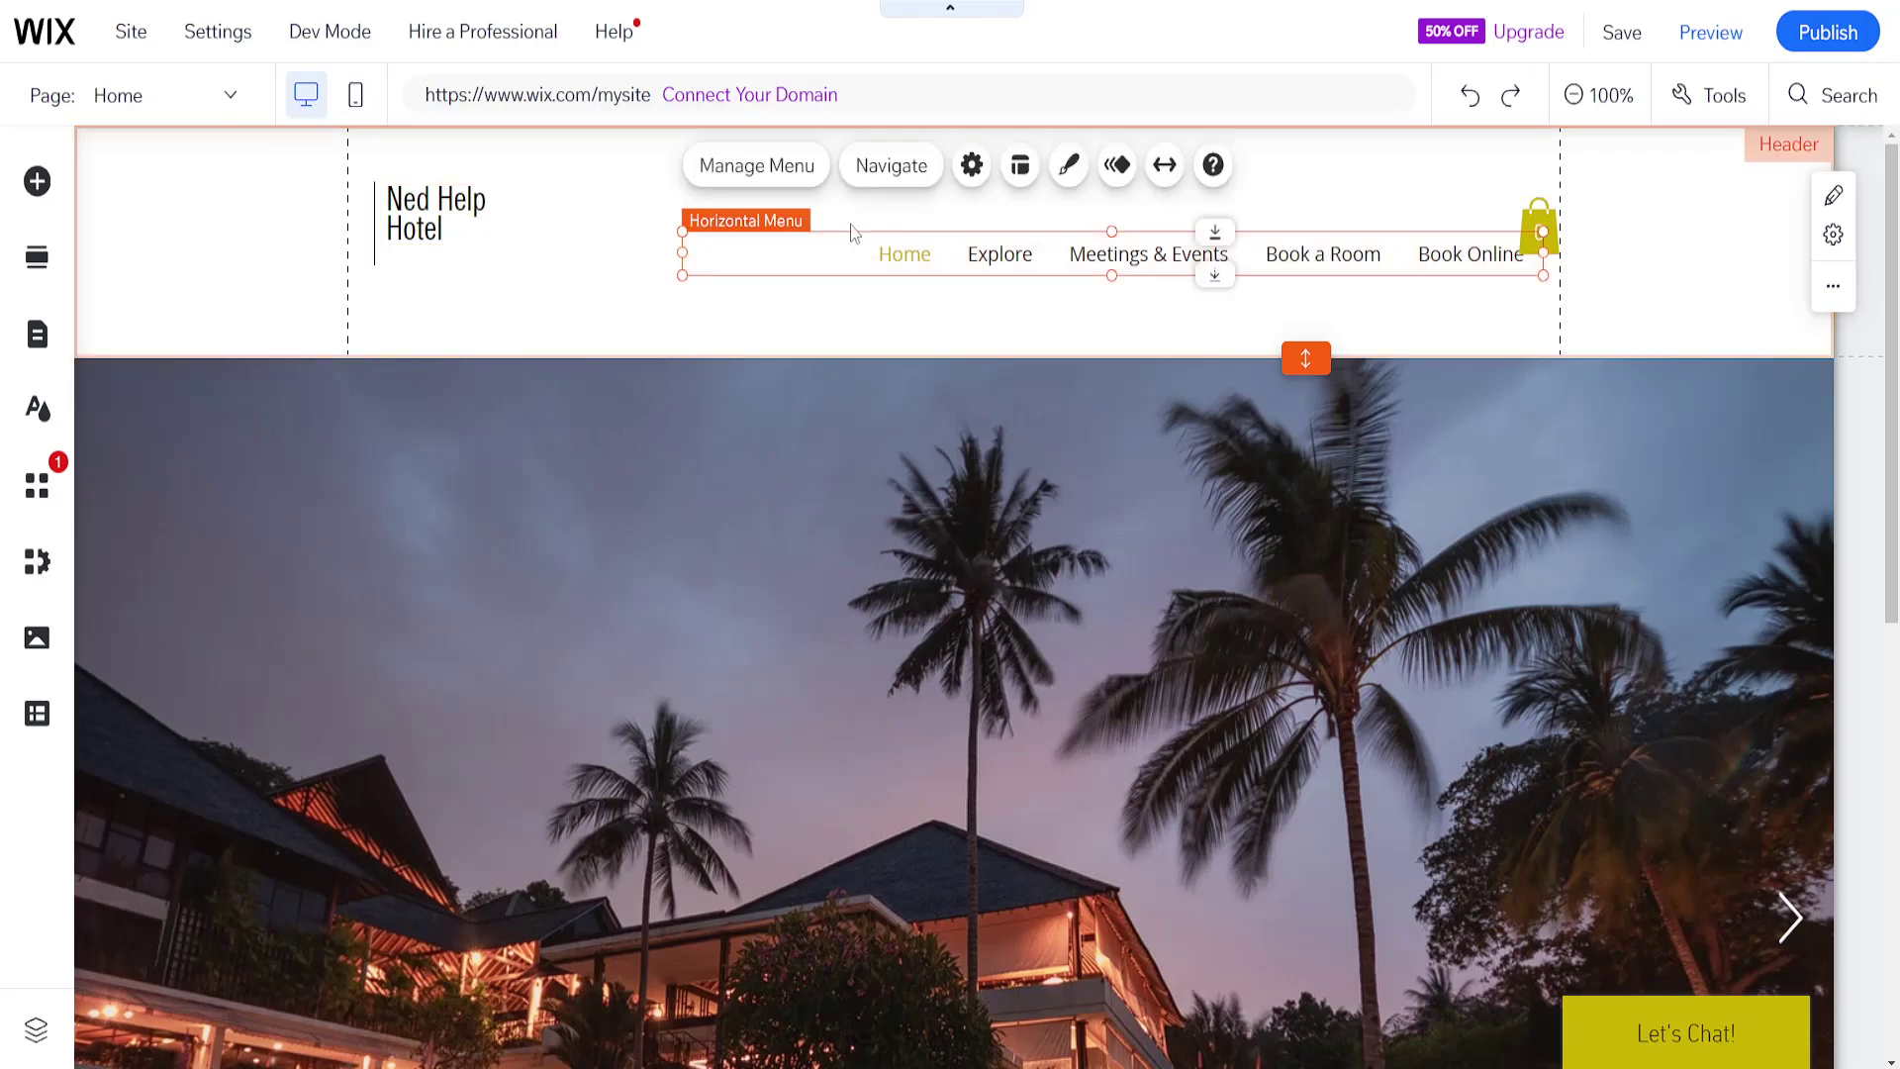
left_click(764, 168)
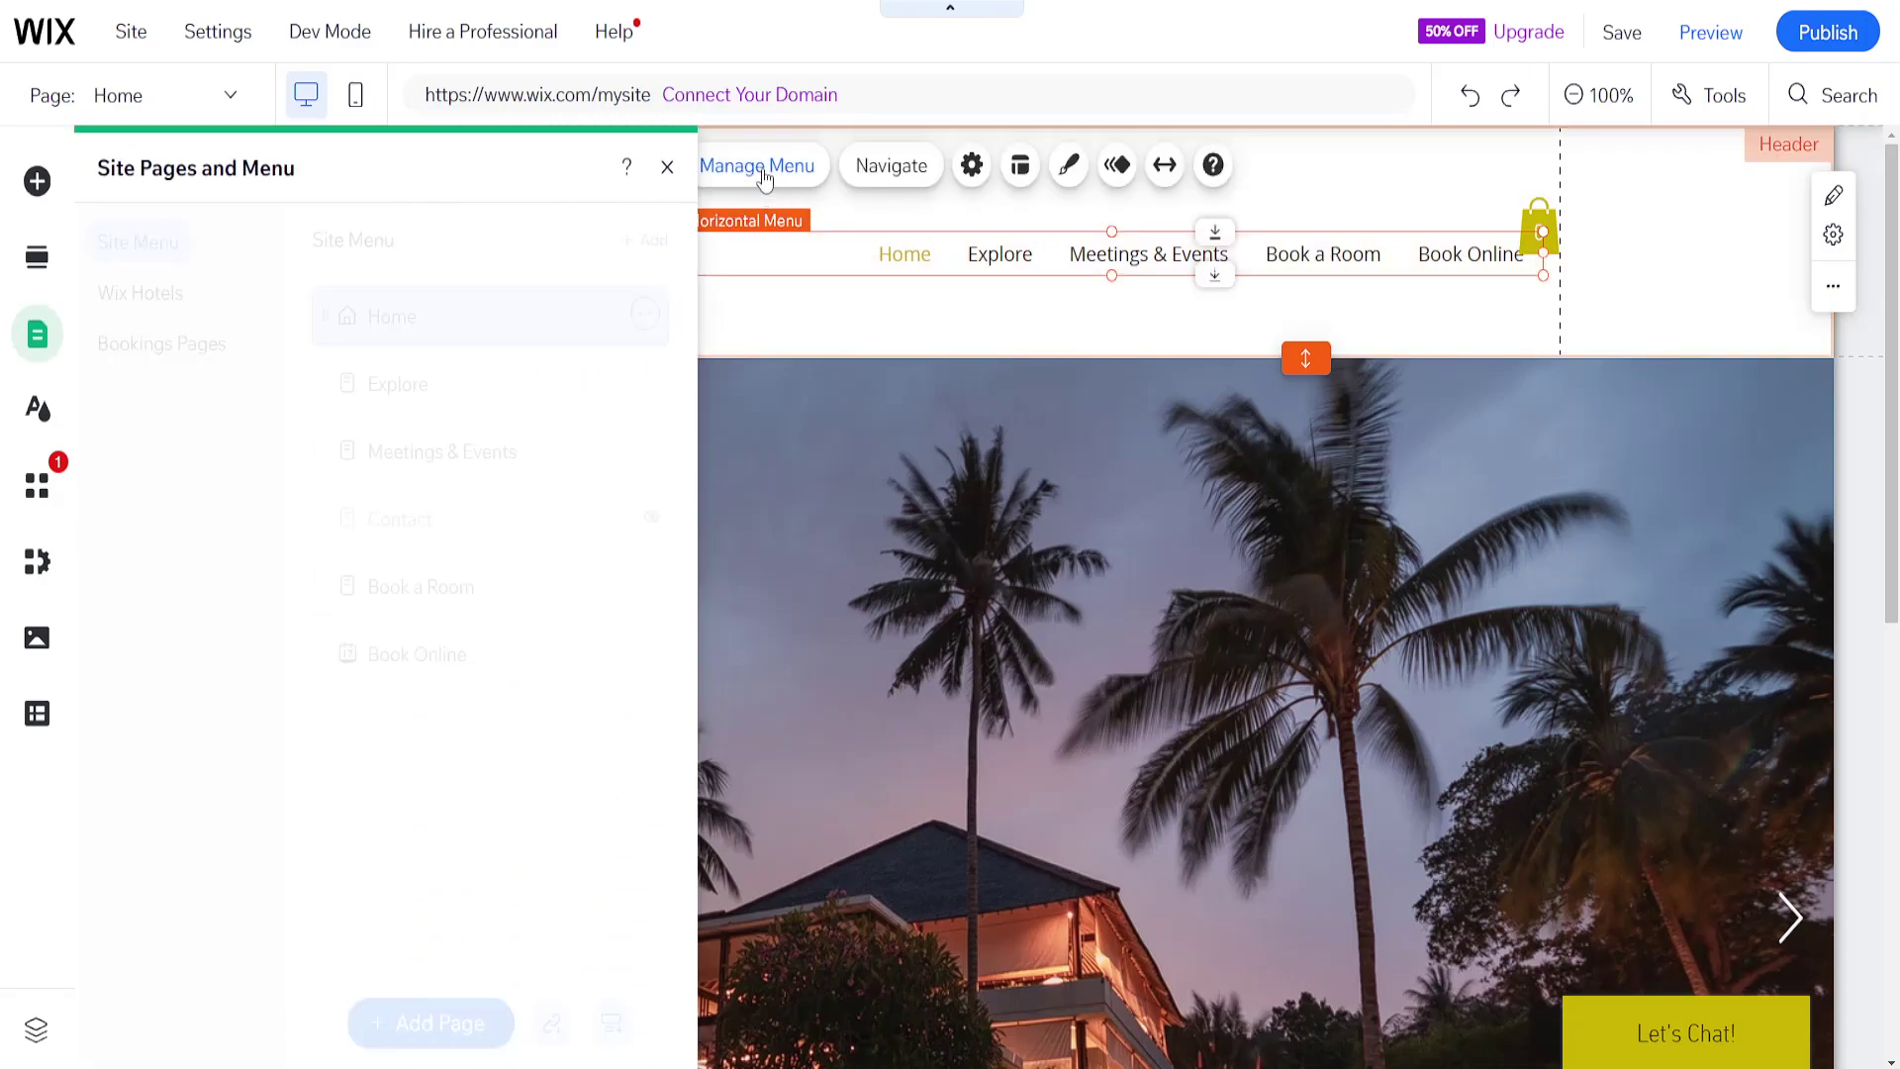
left_click(458, 591)
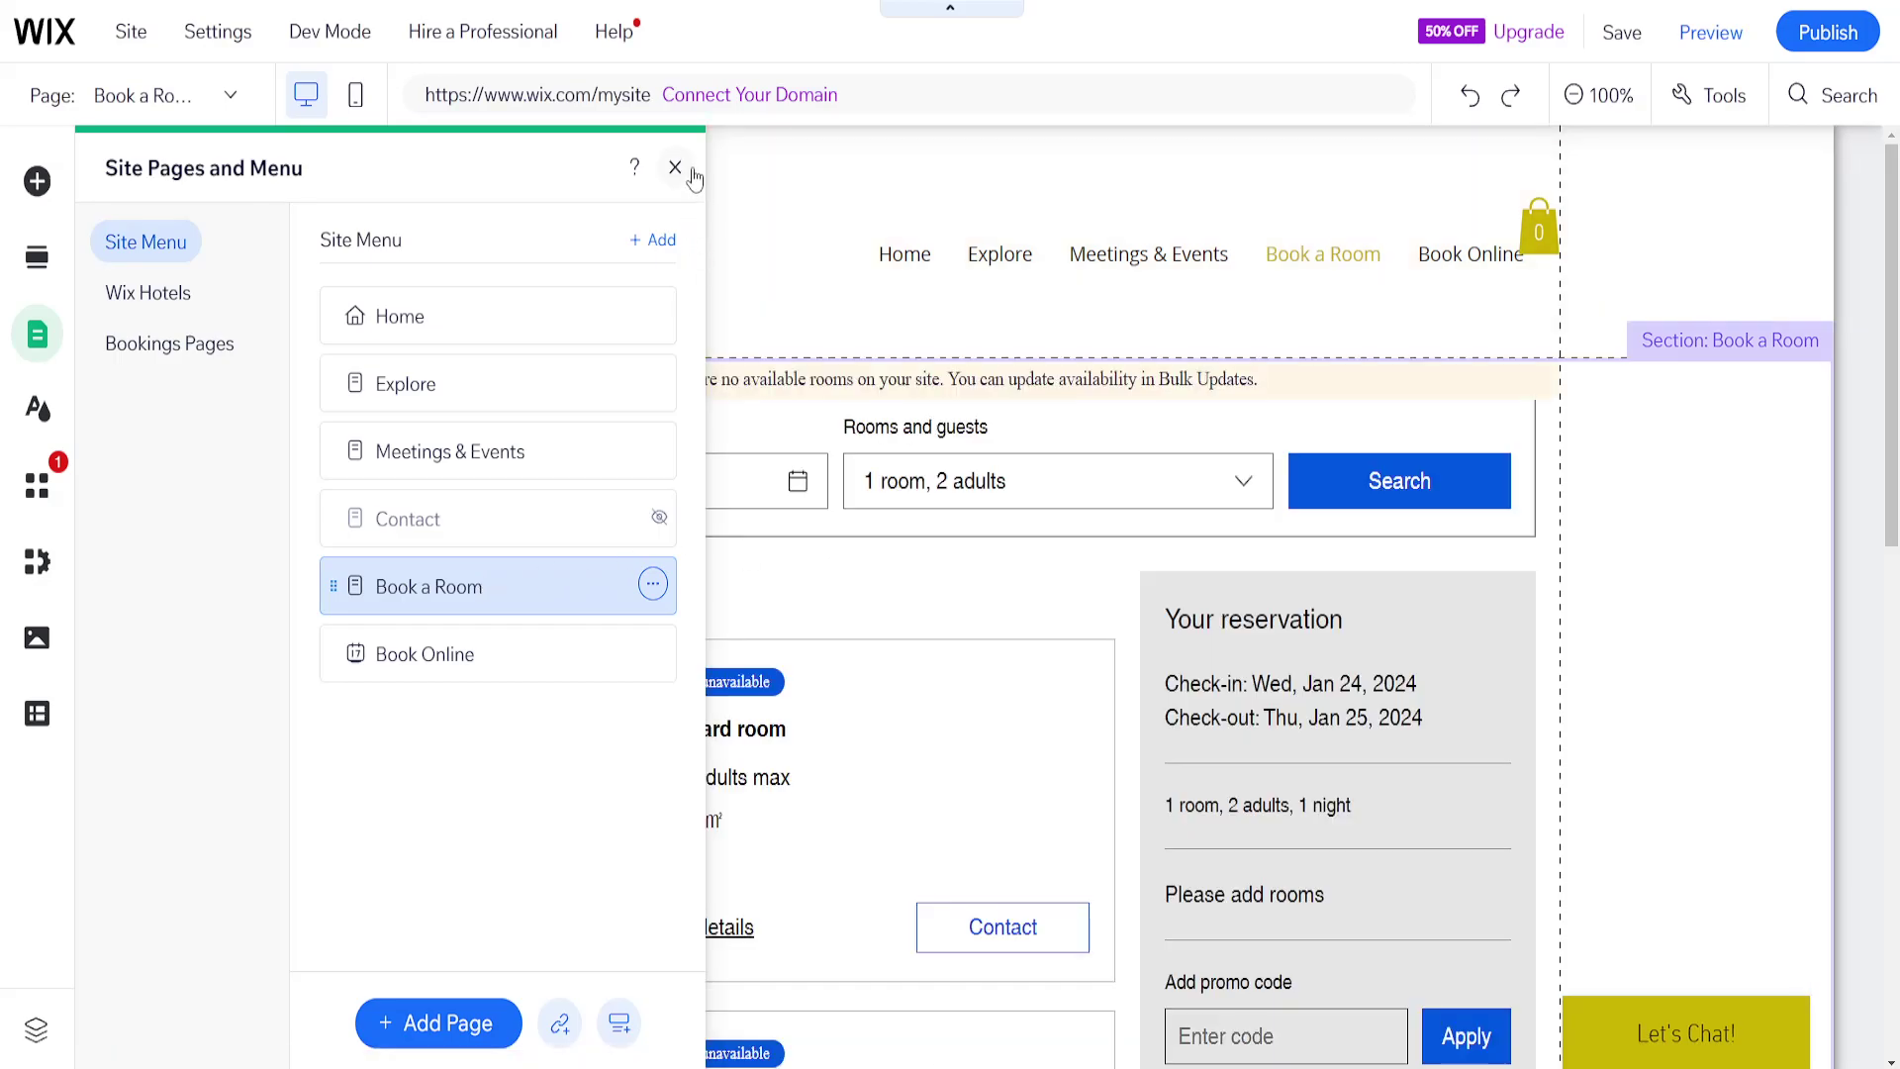
left_click(677, 169)
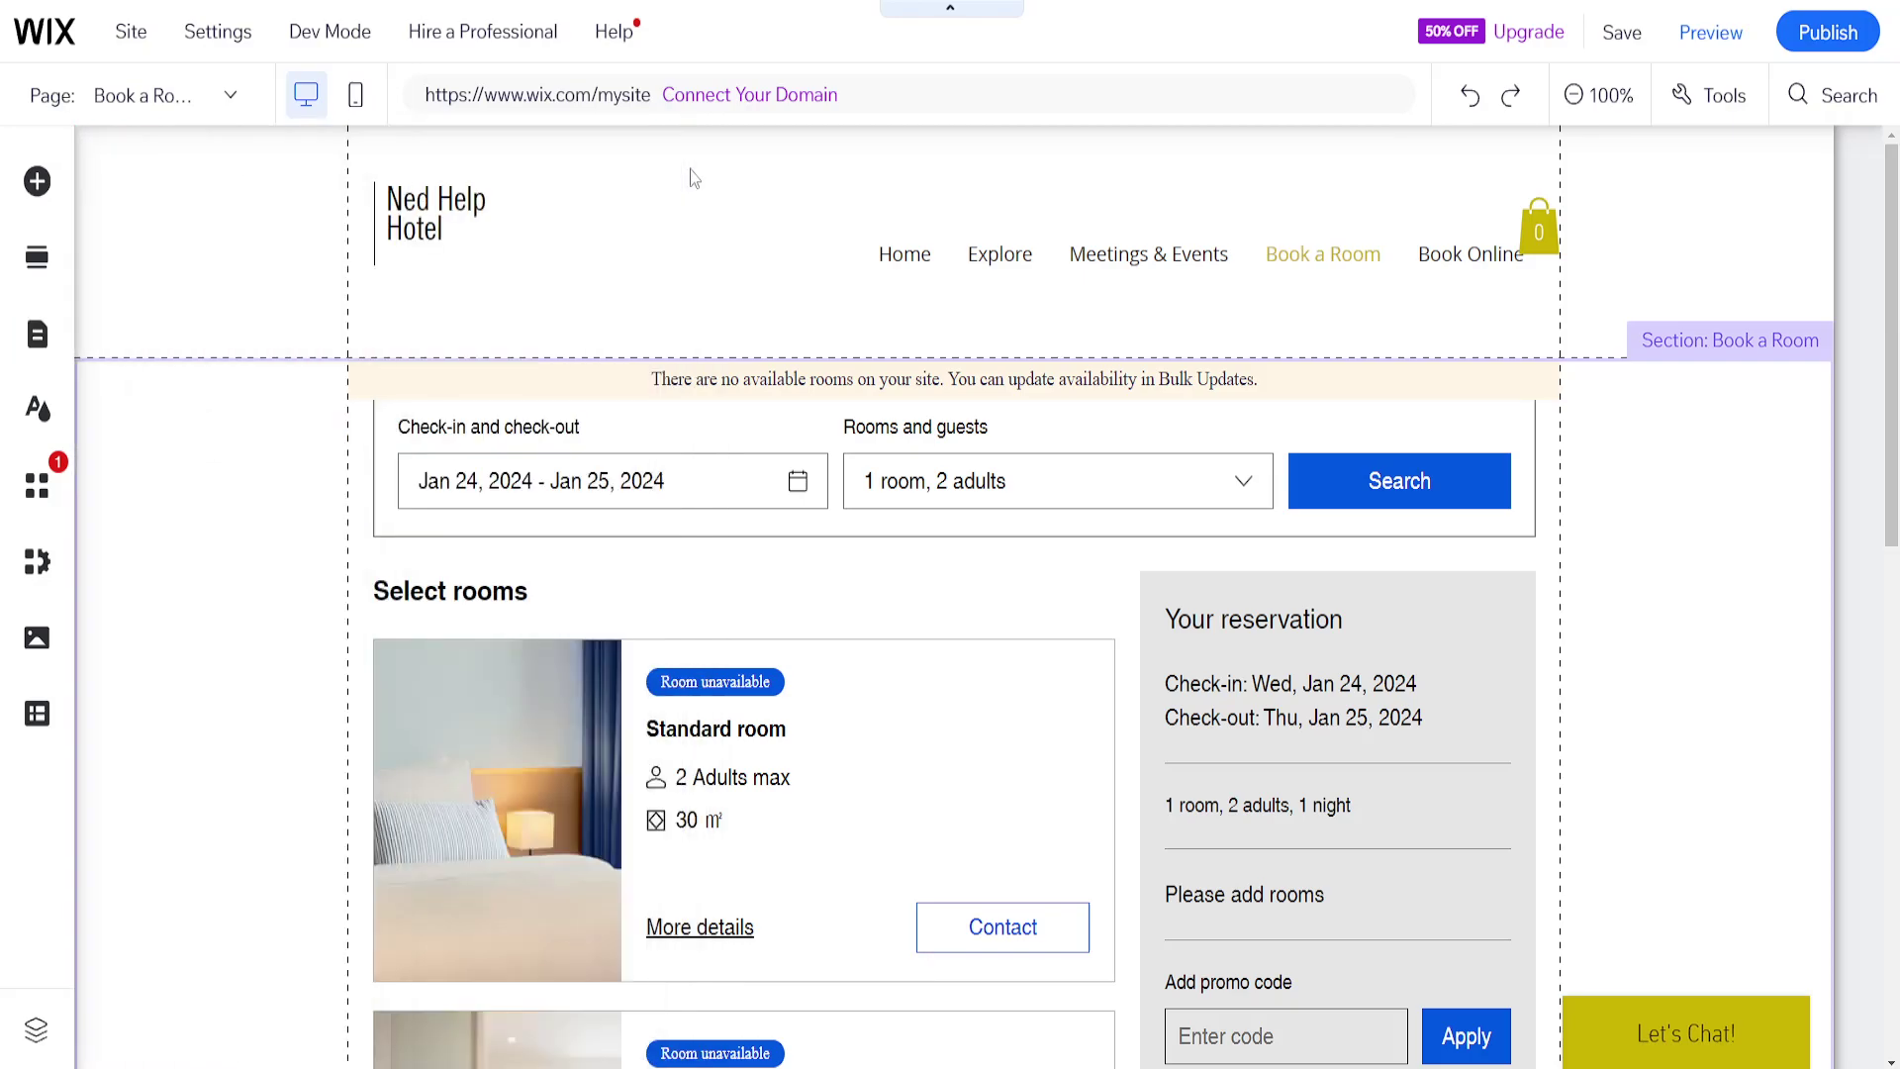
scroll(807, 740, "down", 5)
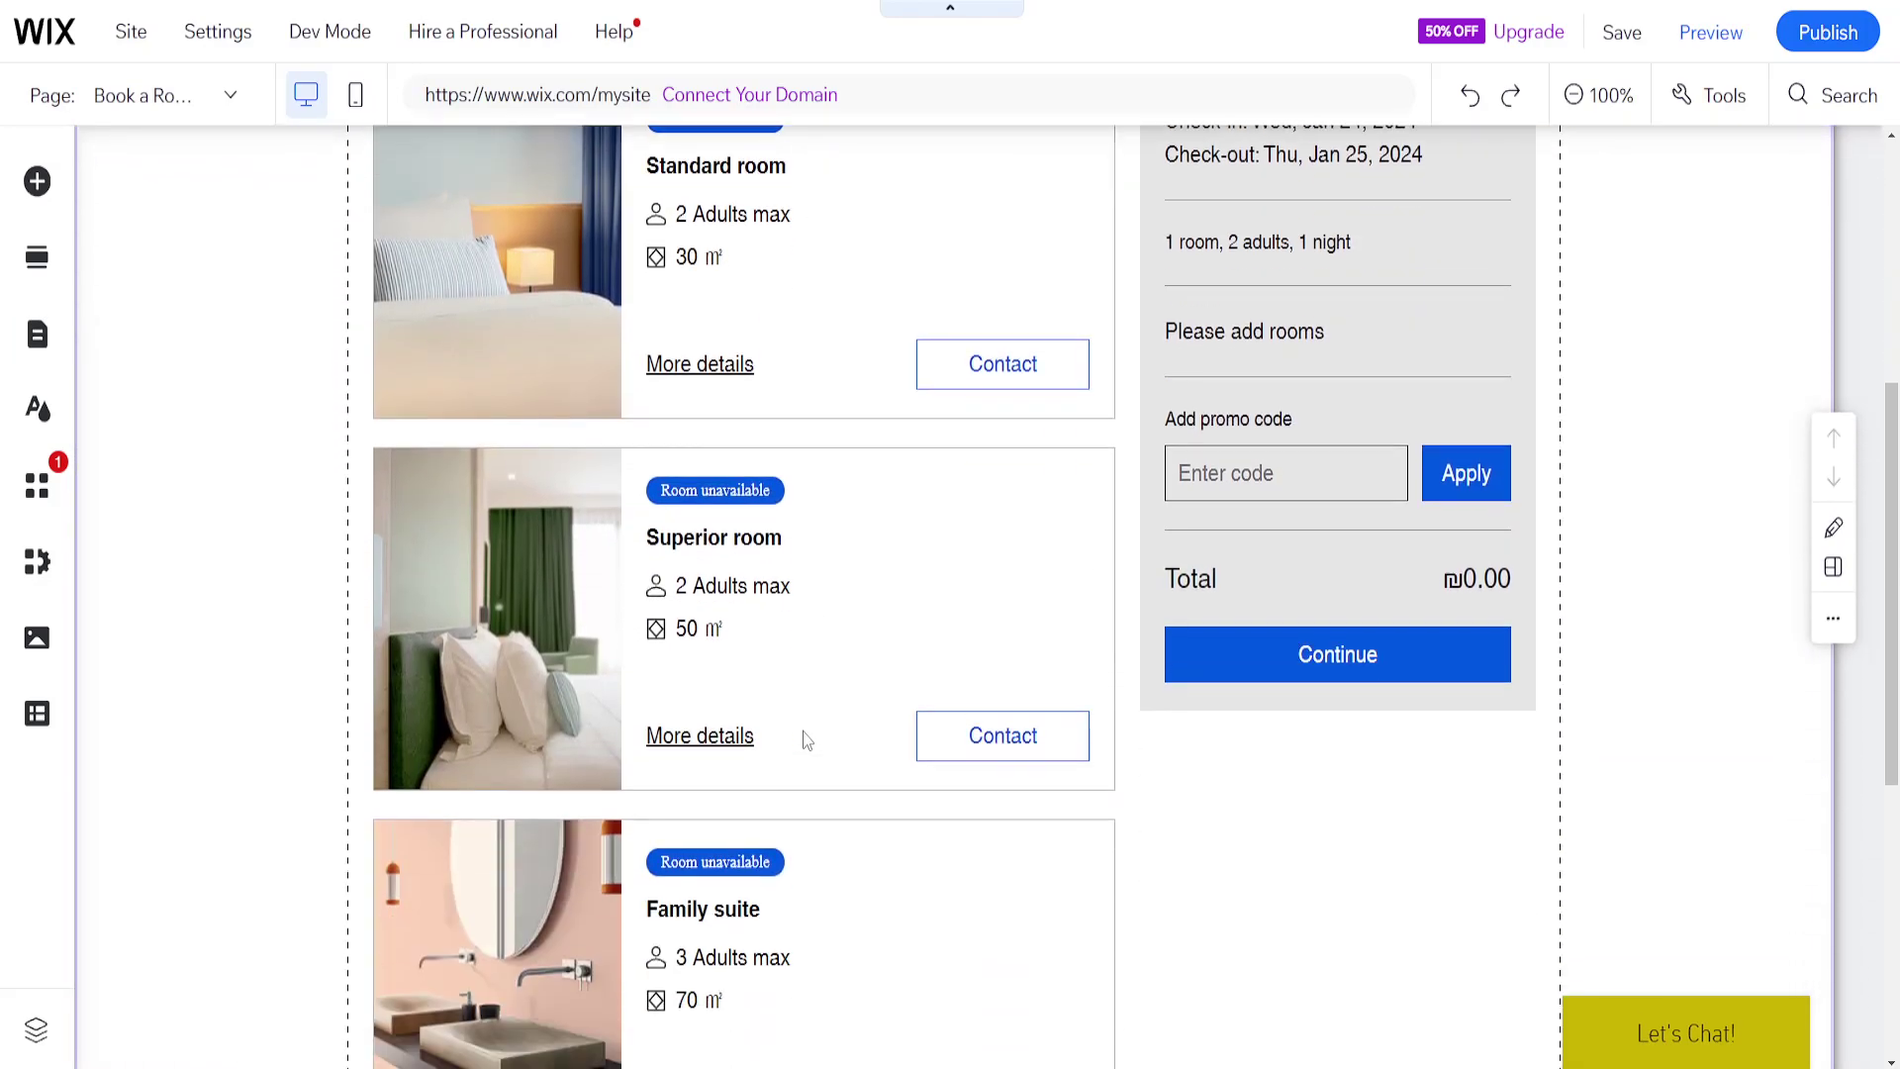
scroll(806, 740, "up", 4)
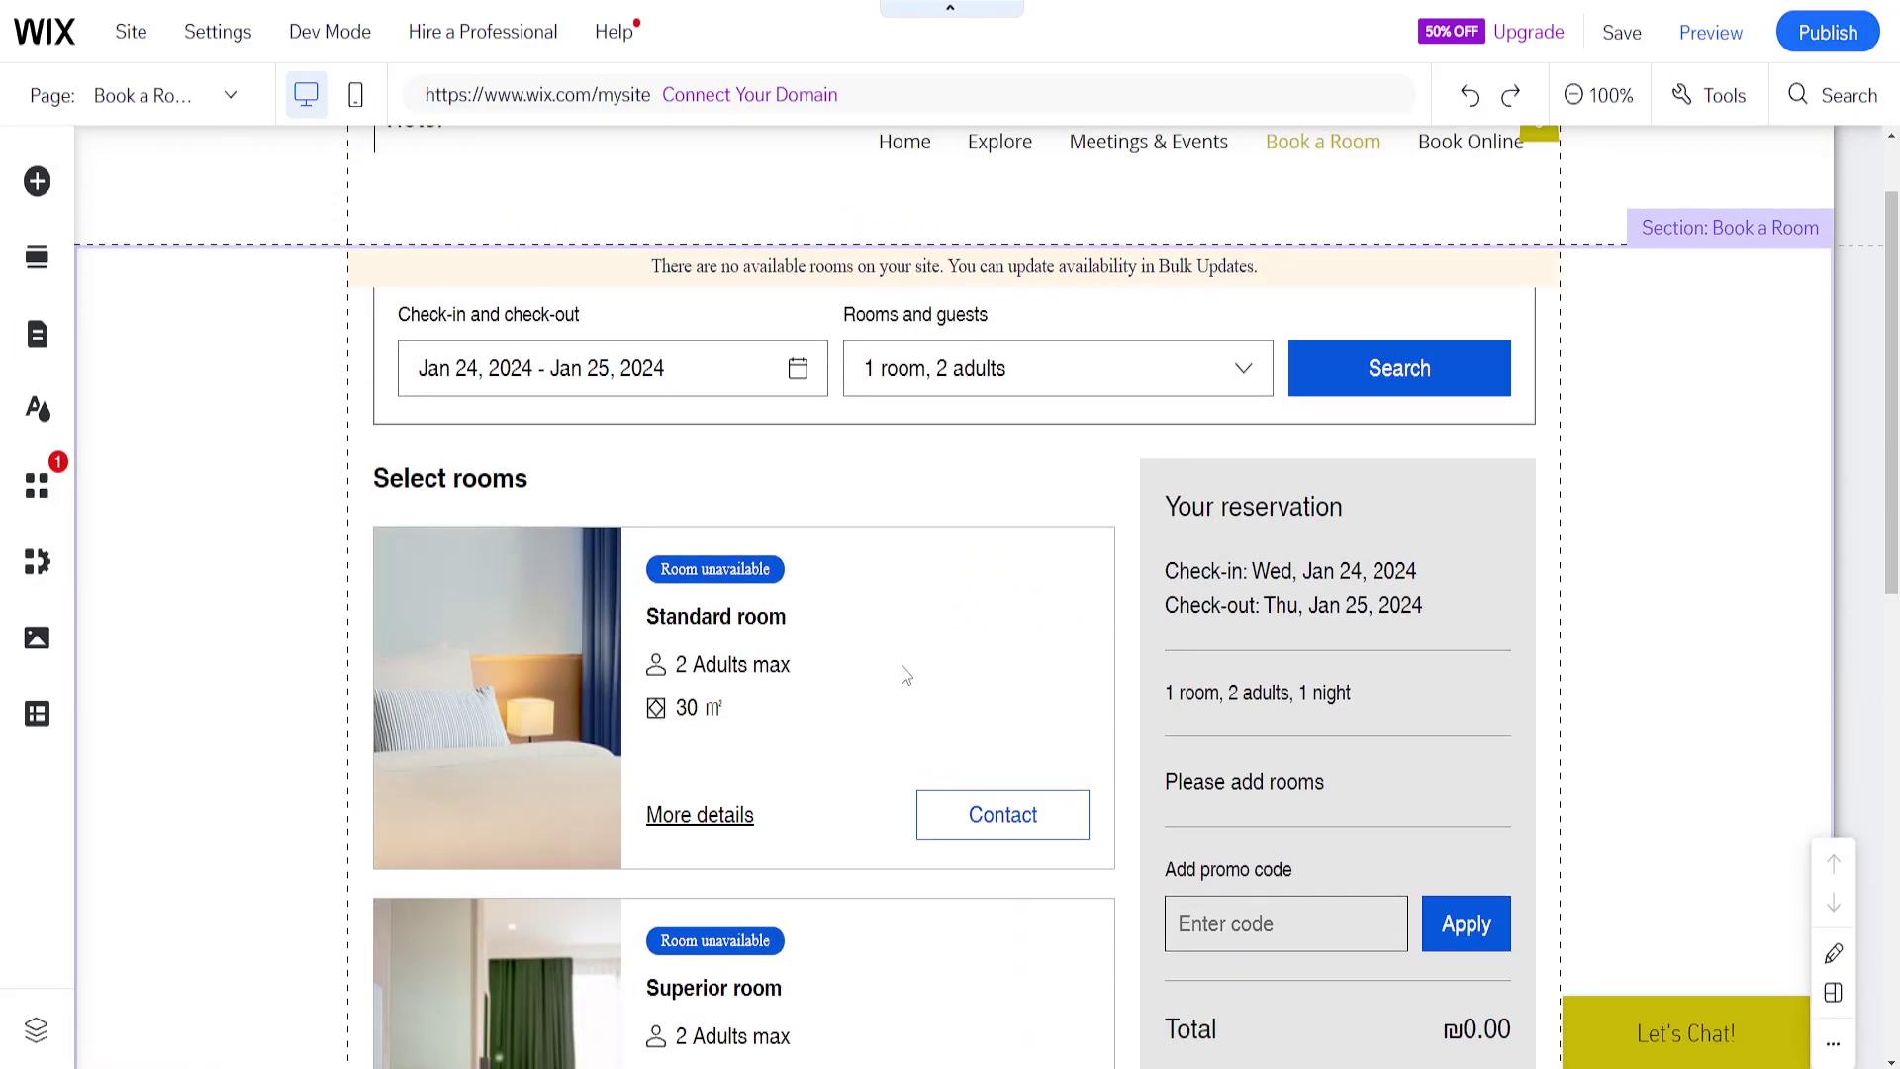
scroll(905, 674, "up", 1)
scroll(1088, 633, "down", 1)
scroll(1034, 629, "up", 1)
Open the Book a Room widget's Settings and approve adding Wix Hotels to the site.
left_click(982, 597)
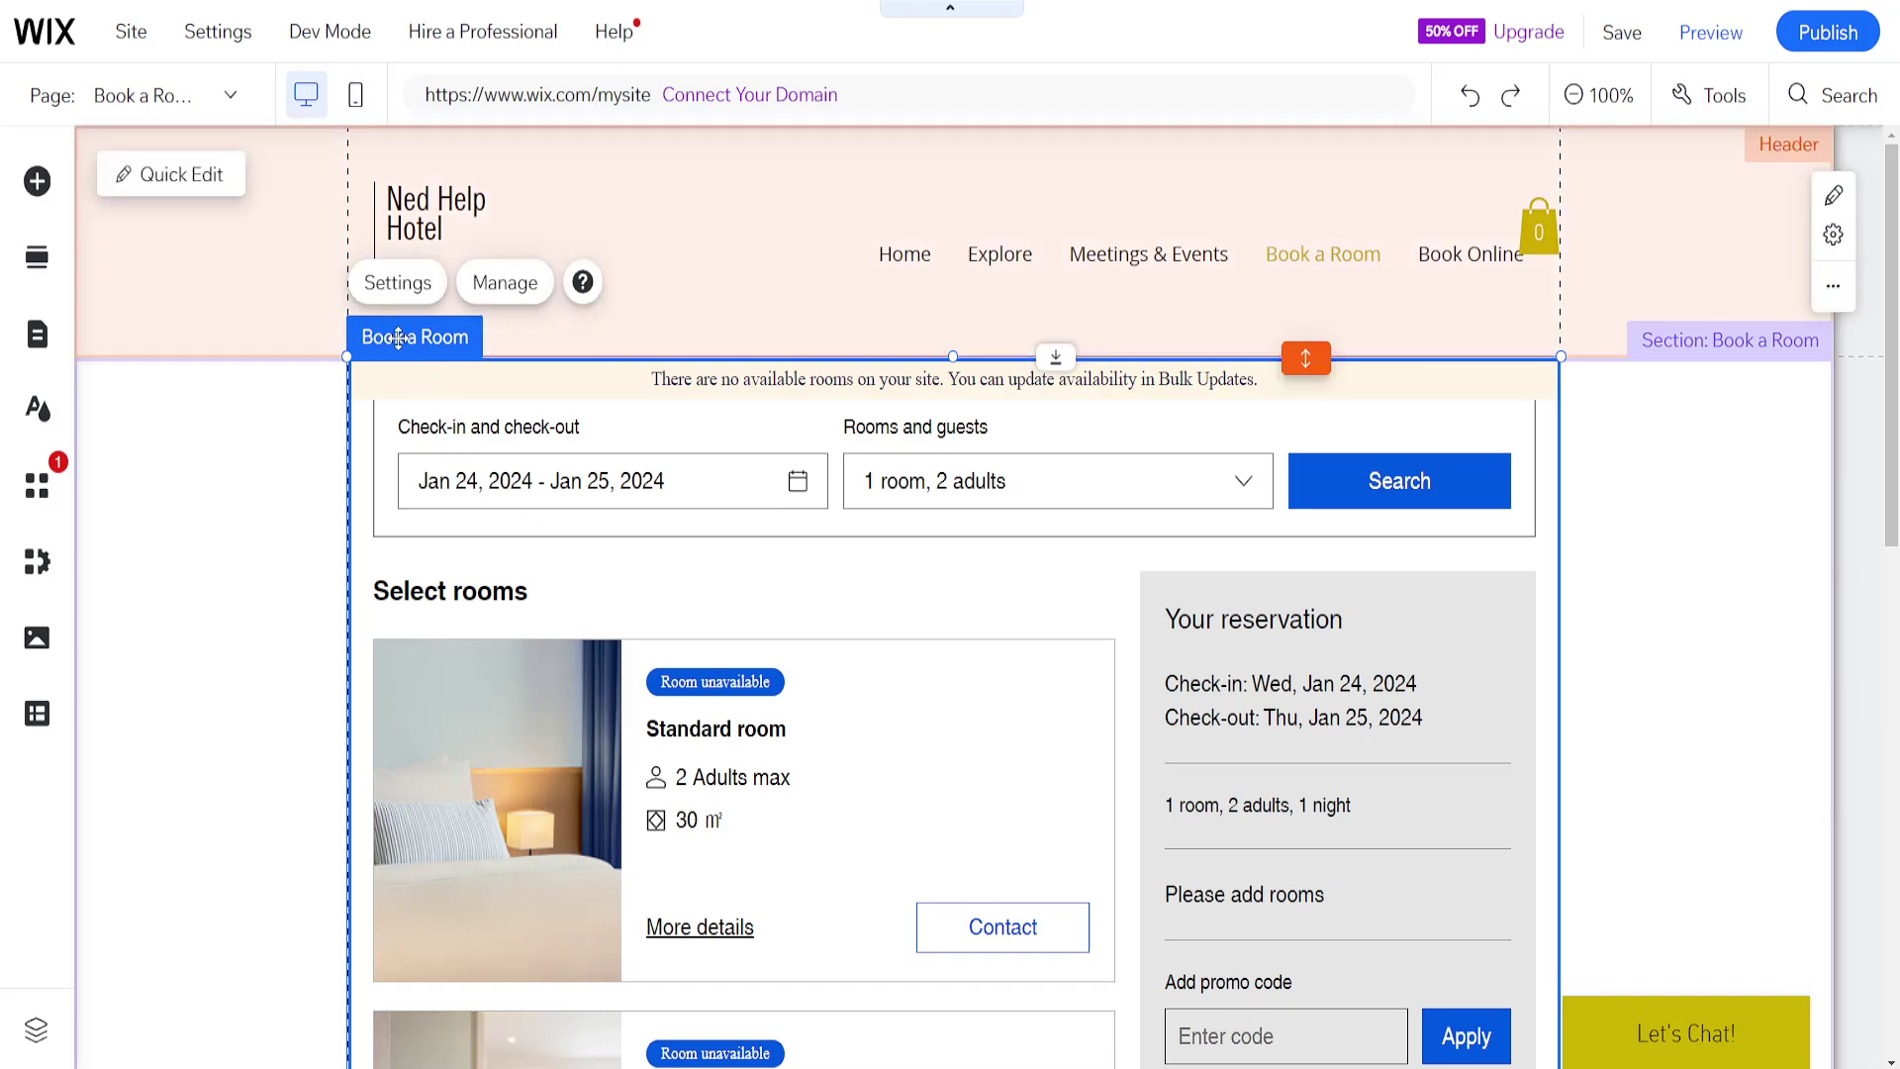
left_click(400, 287)
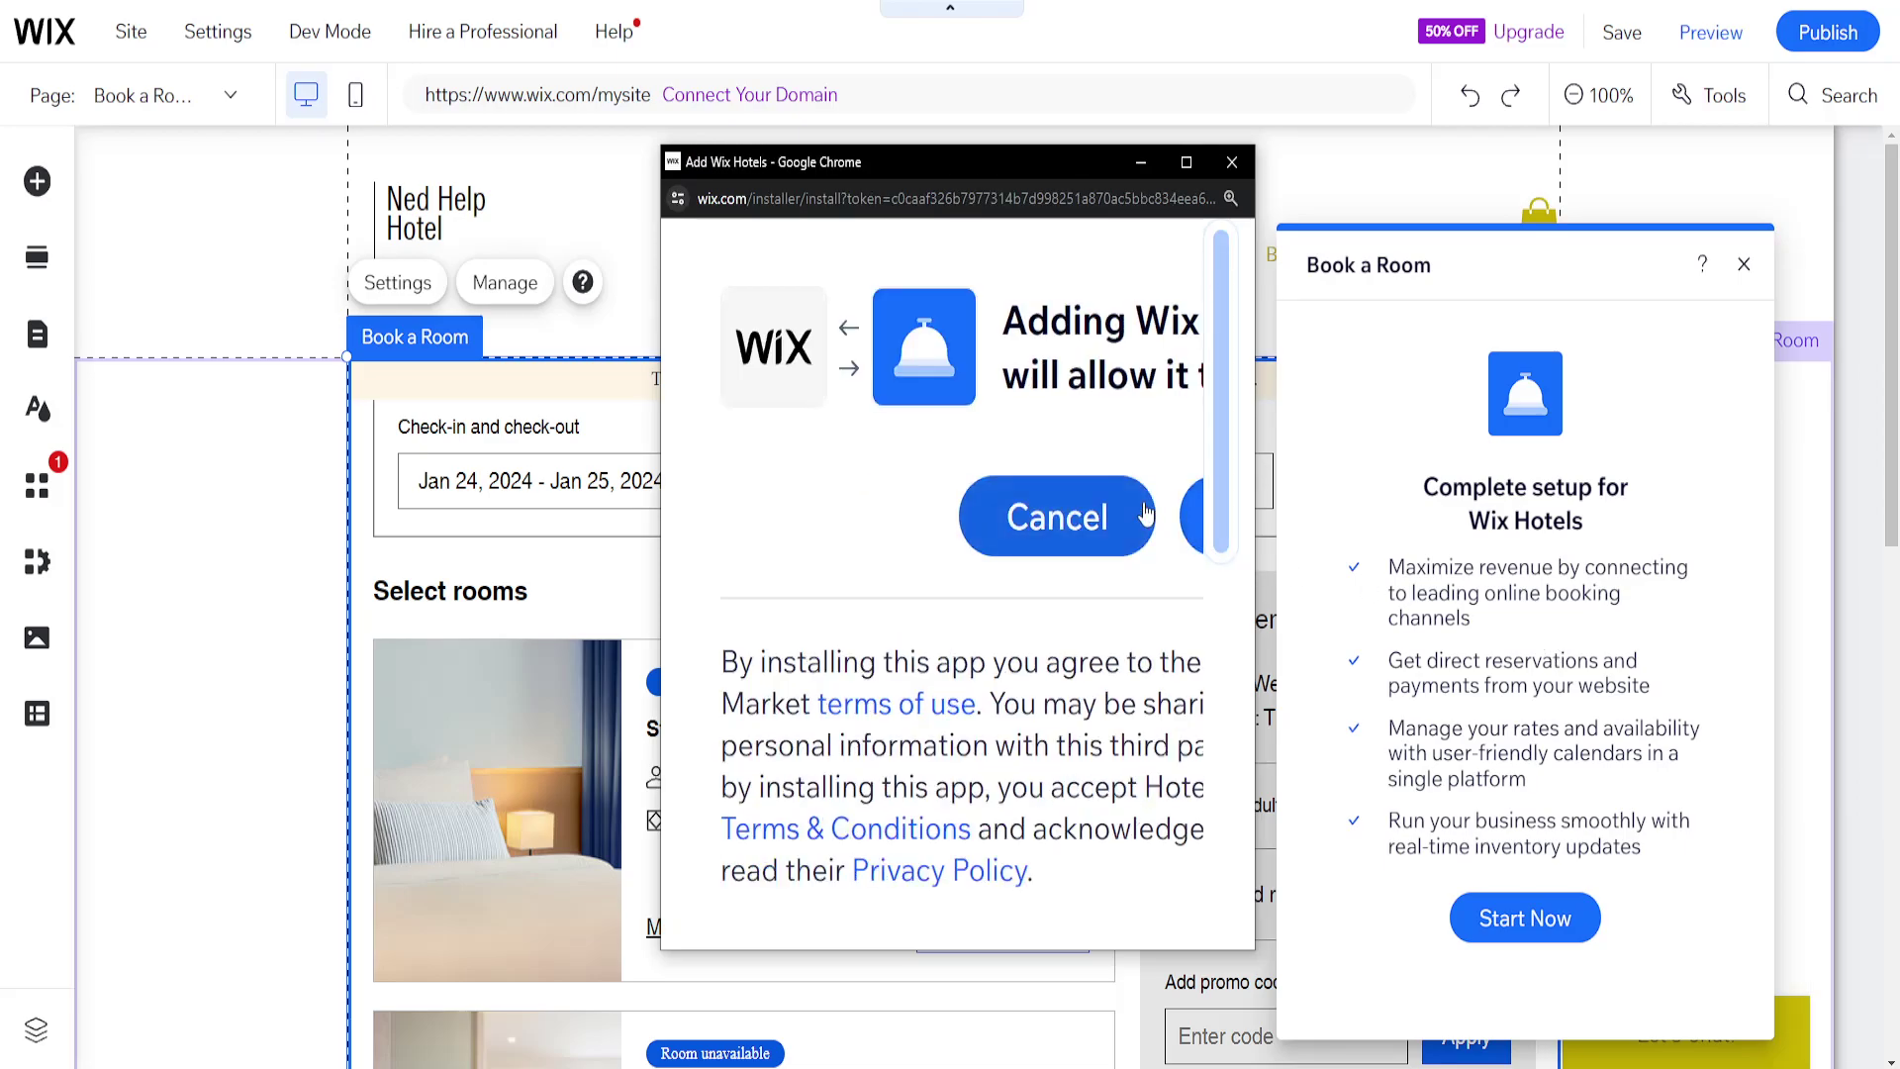
left_click(1145, 511)
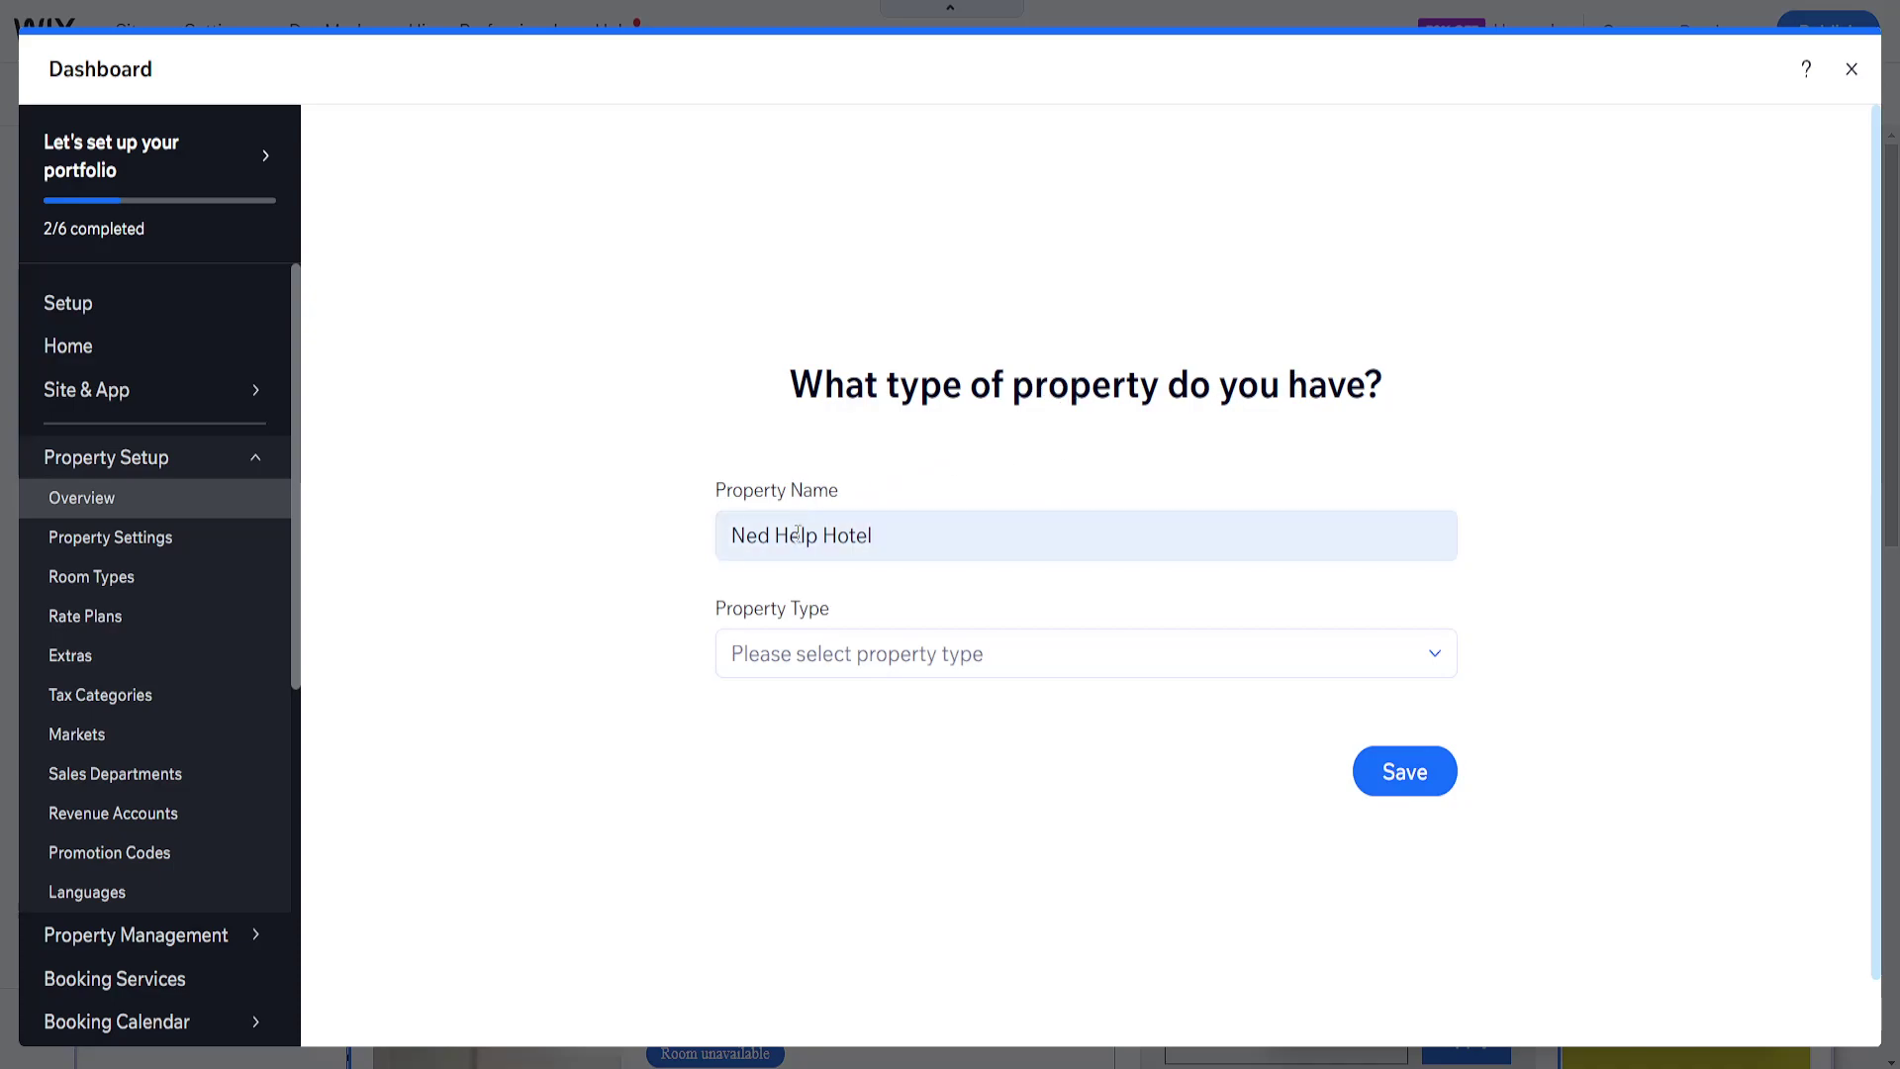
Set the Ned Help Hotel property type to Hotel and save it.
left_click(792, 667)
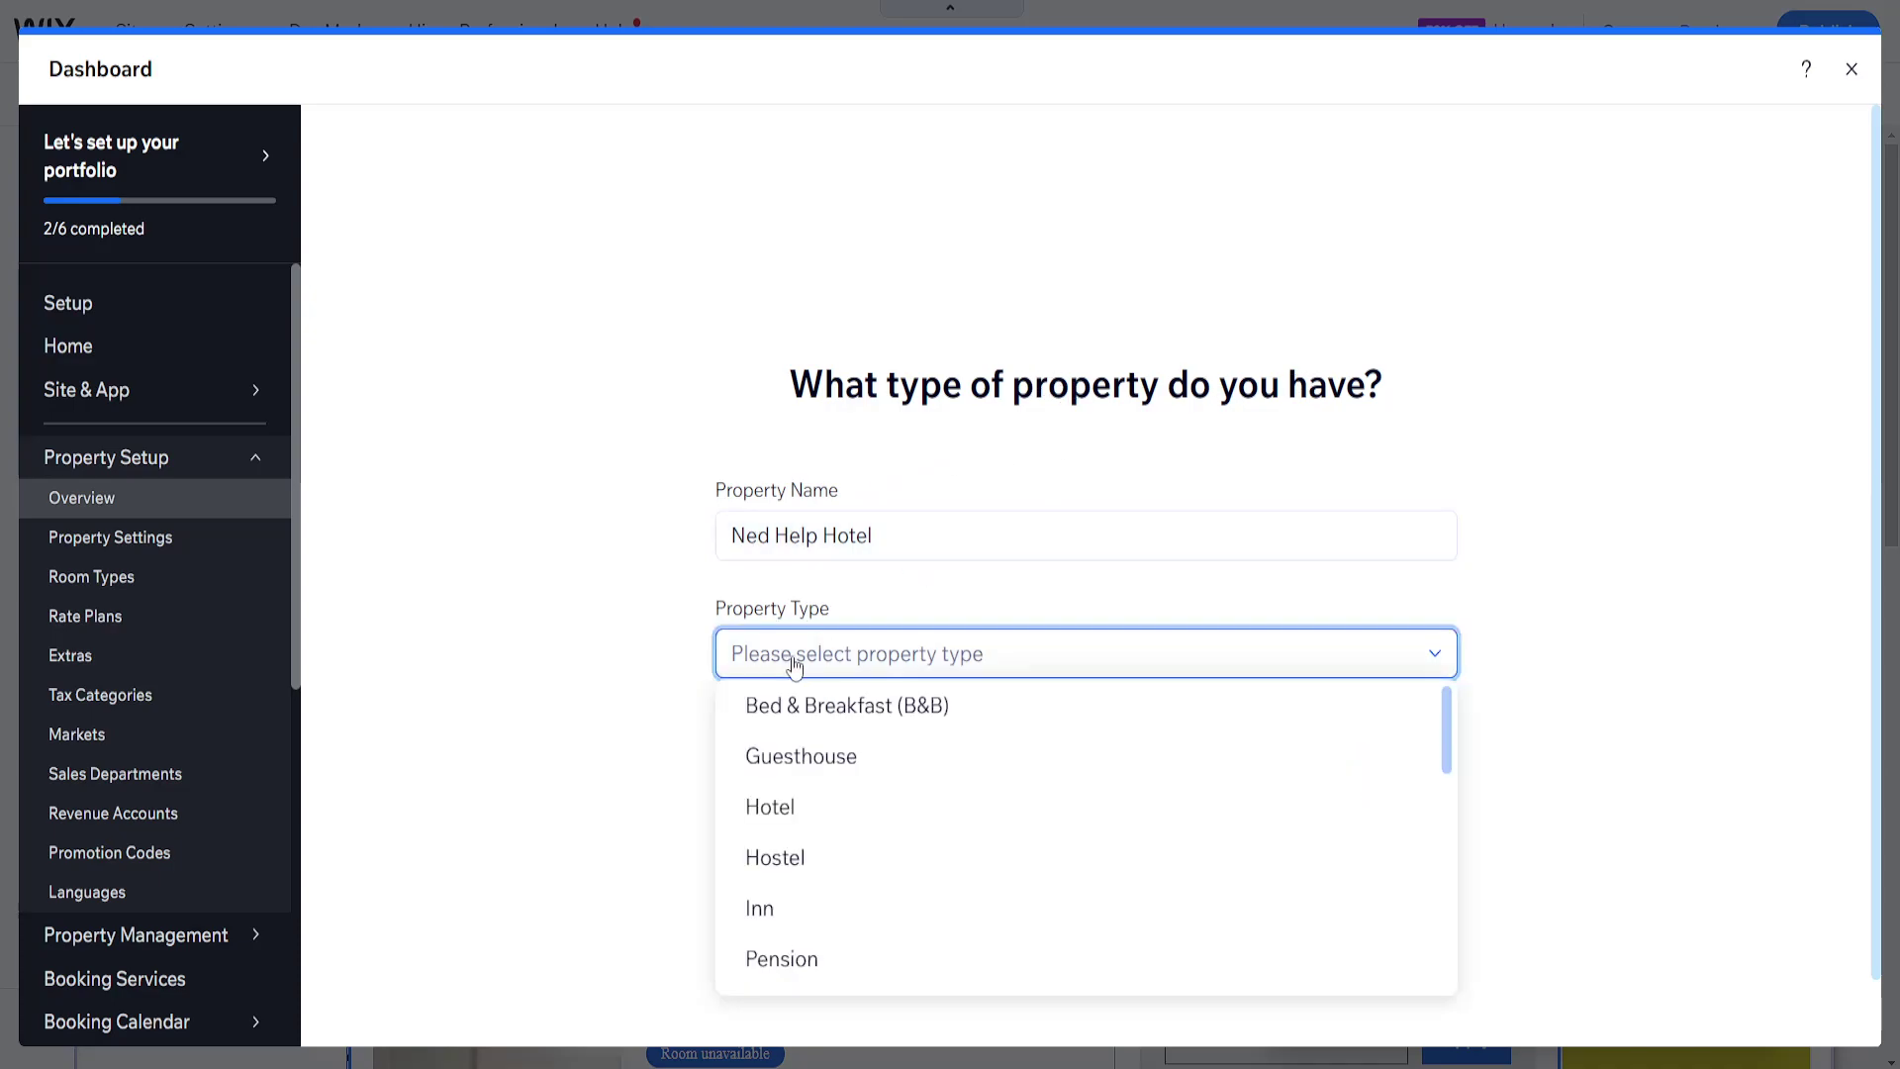
left_click(803, 831)
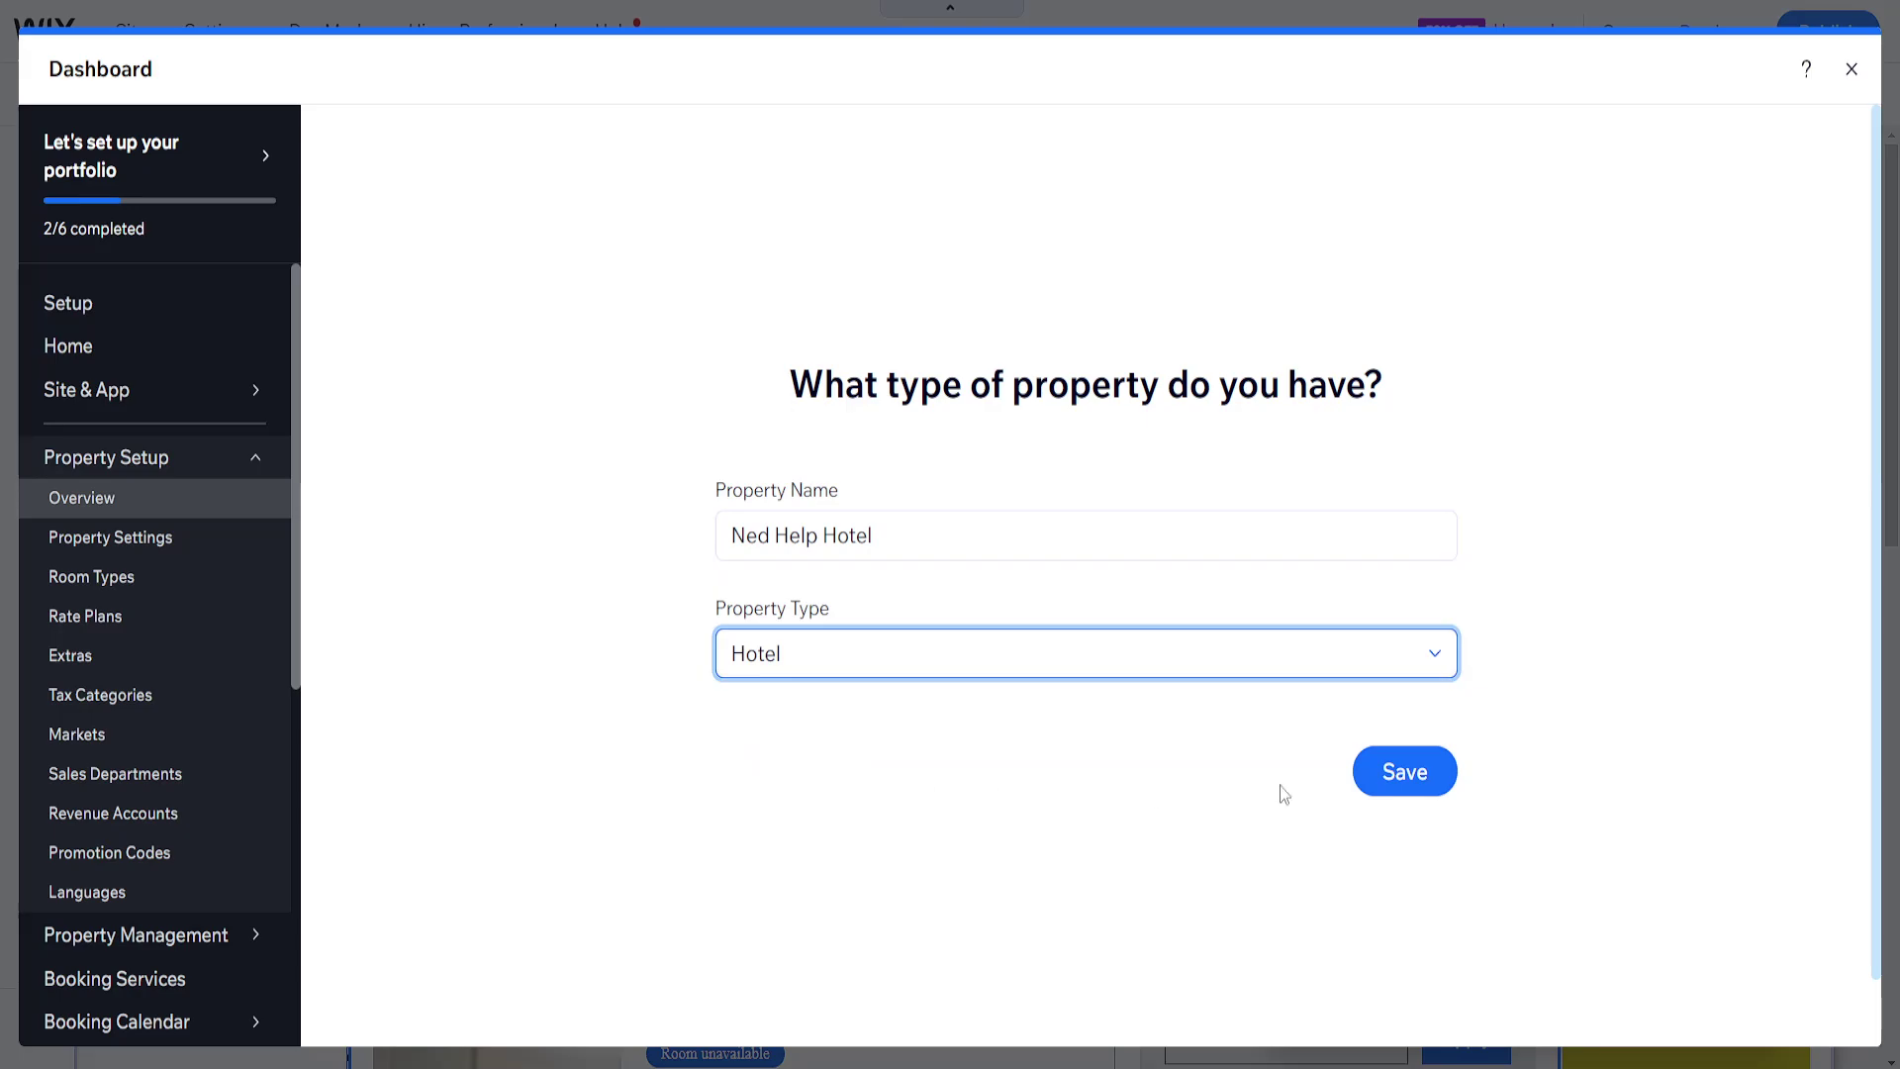
left_click(1406, 782)
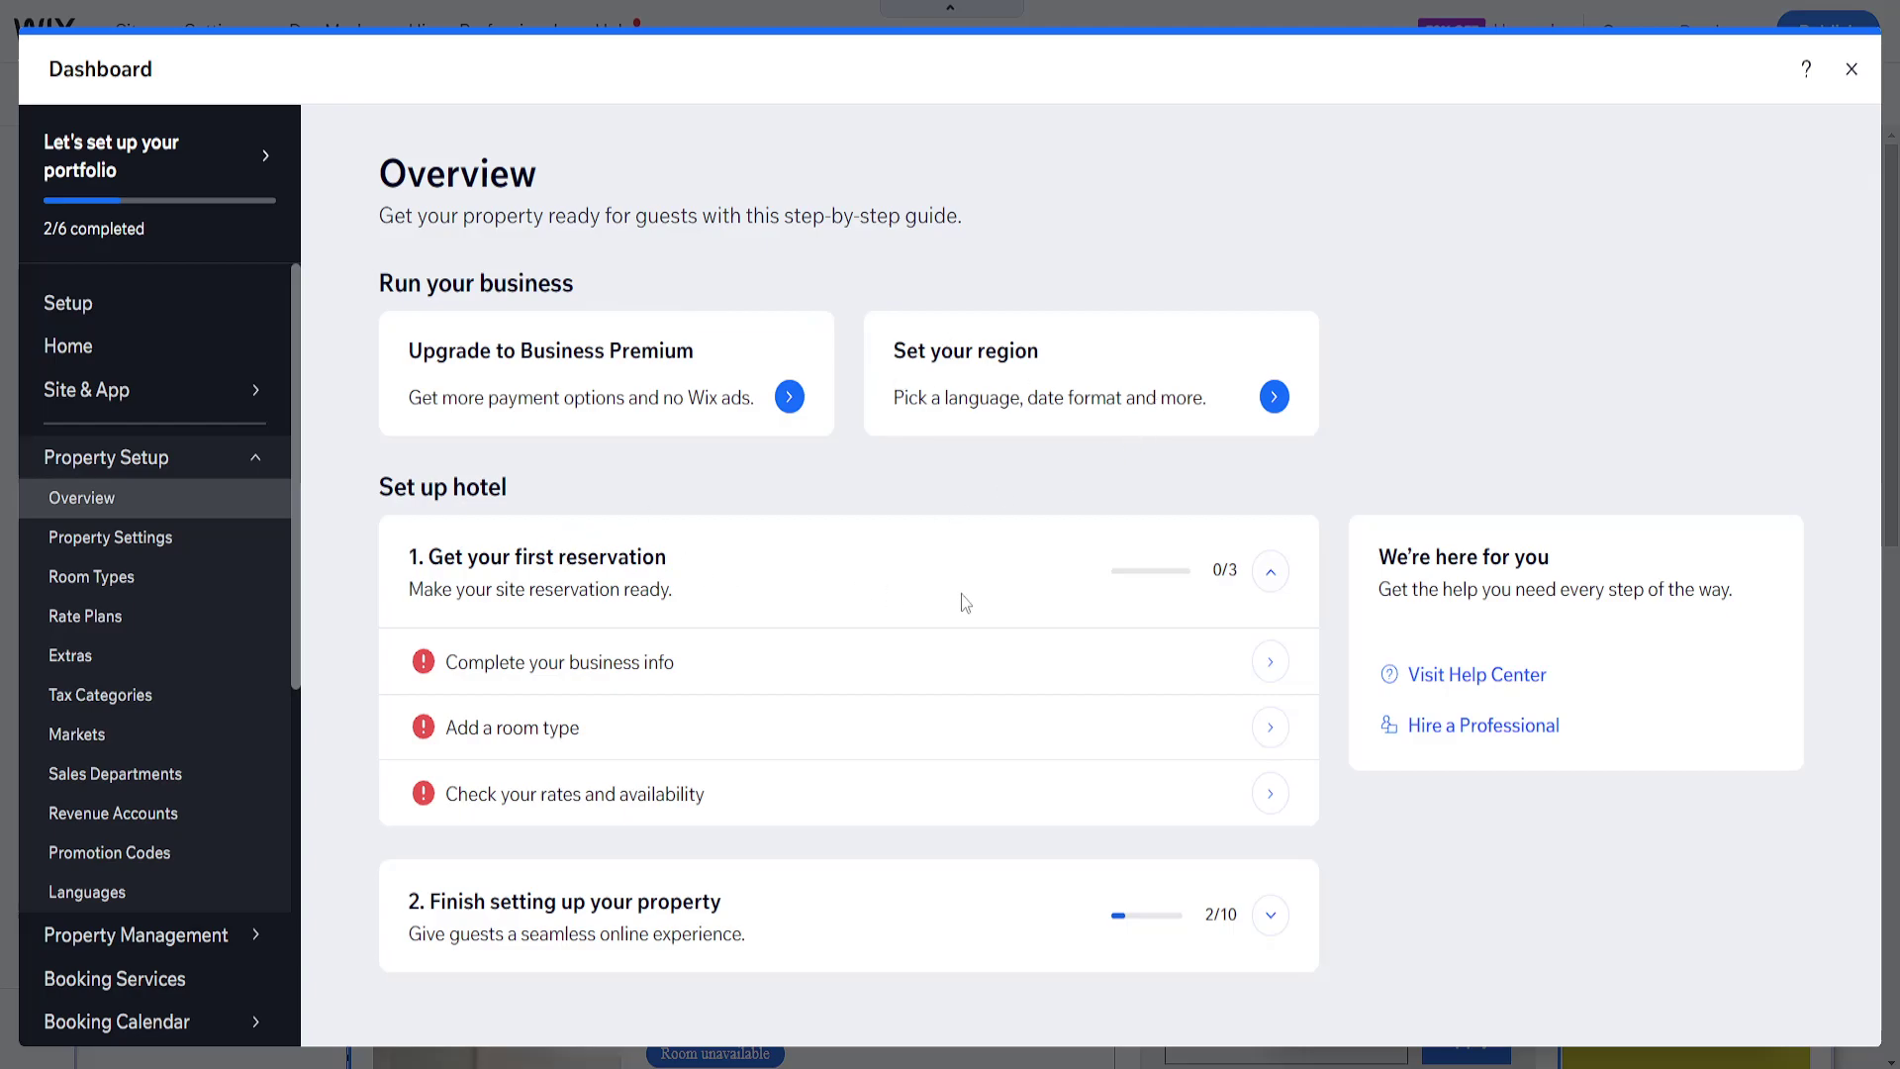
left_click_drag(455, 239, 1008, 226)
left_click(1008, 225)
left_click_drag(514, 351, 792, 364)
left_click(787, 401)
left_click(1271, 571)
left_click(1270, 571)
mouse_move(516, 661)
left_click_drag(511, 661, 685, 667)
left_click(866, 670)
left_click(1234, 661)
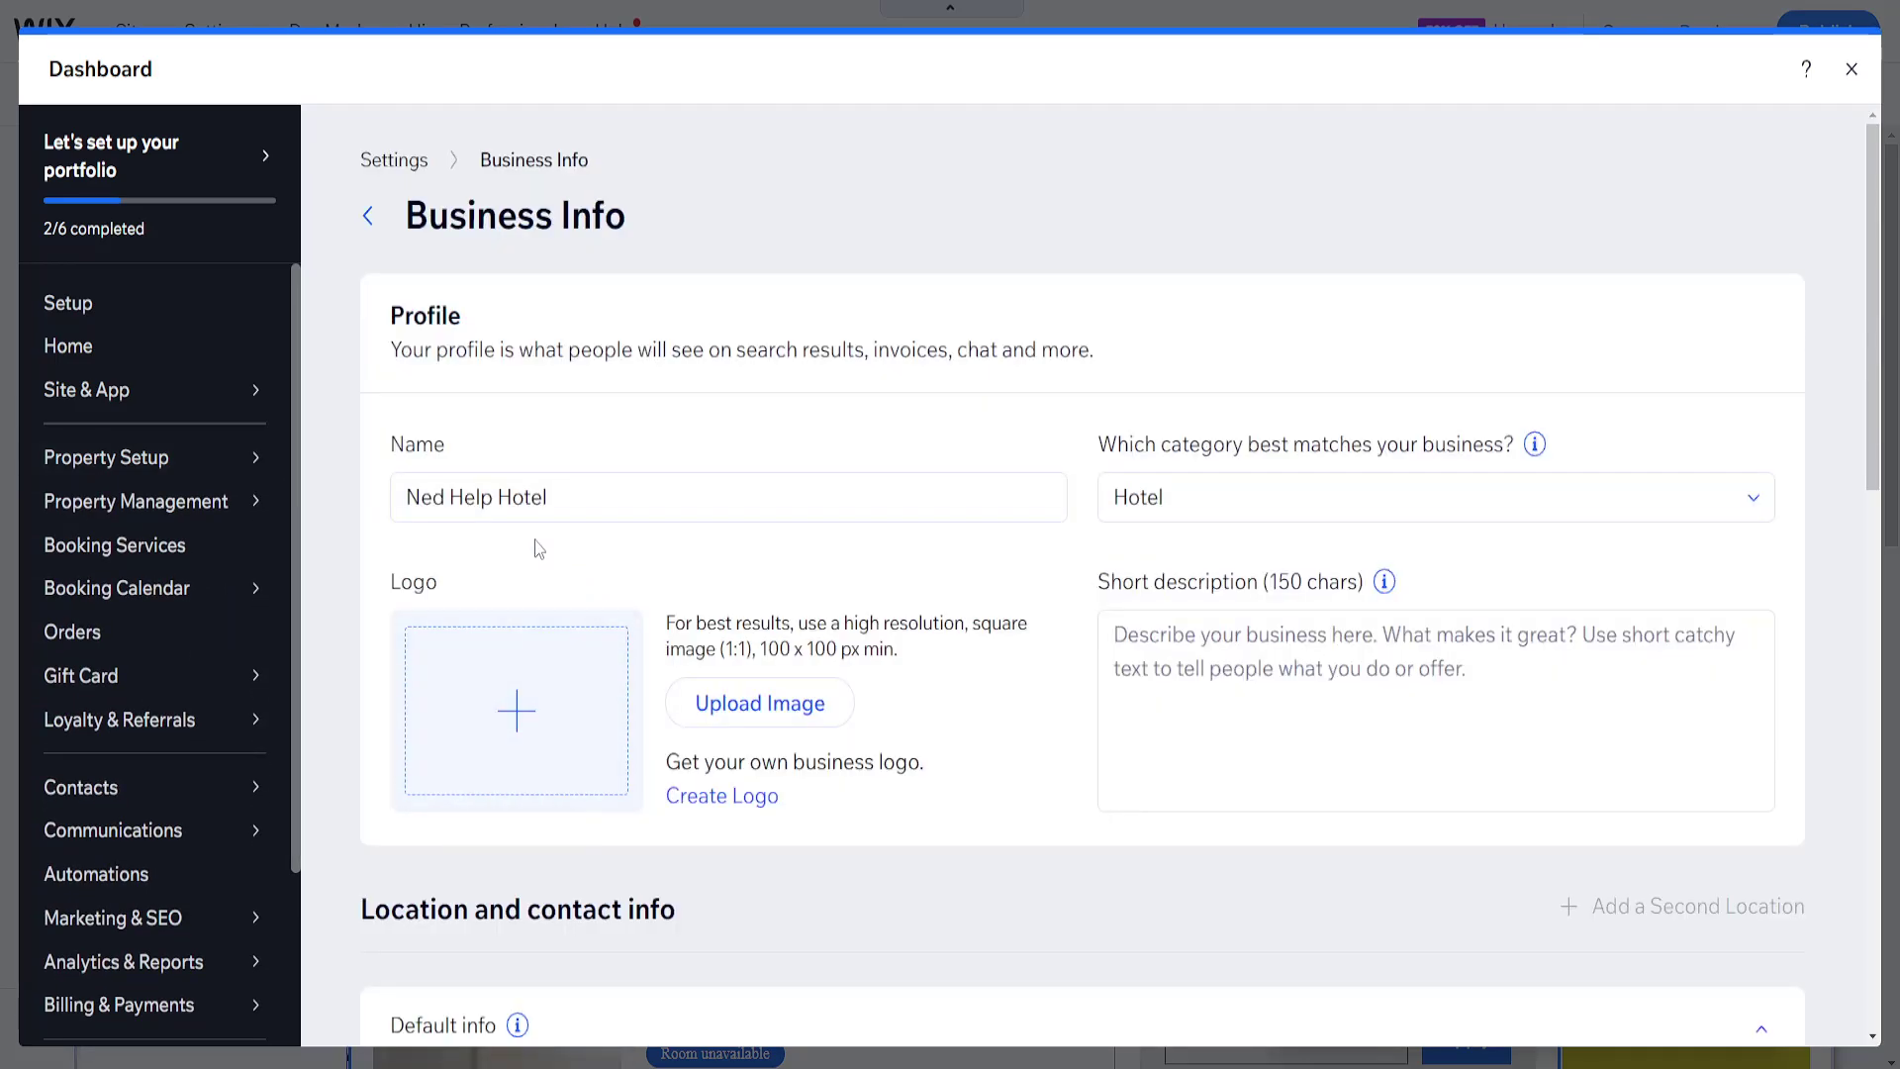
scroll(557, 707, "down", 2)
scroll(1028, 441, "down", 1)
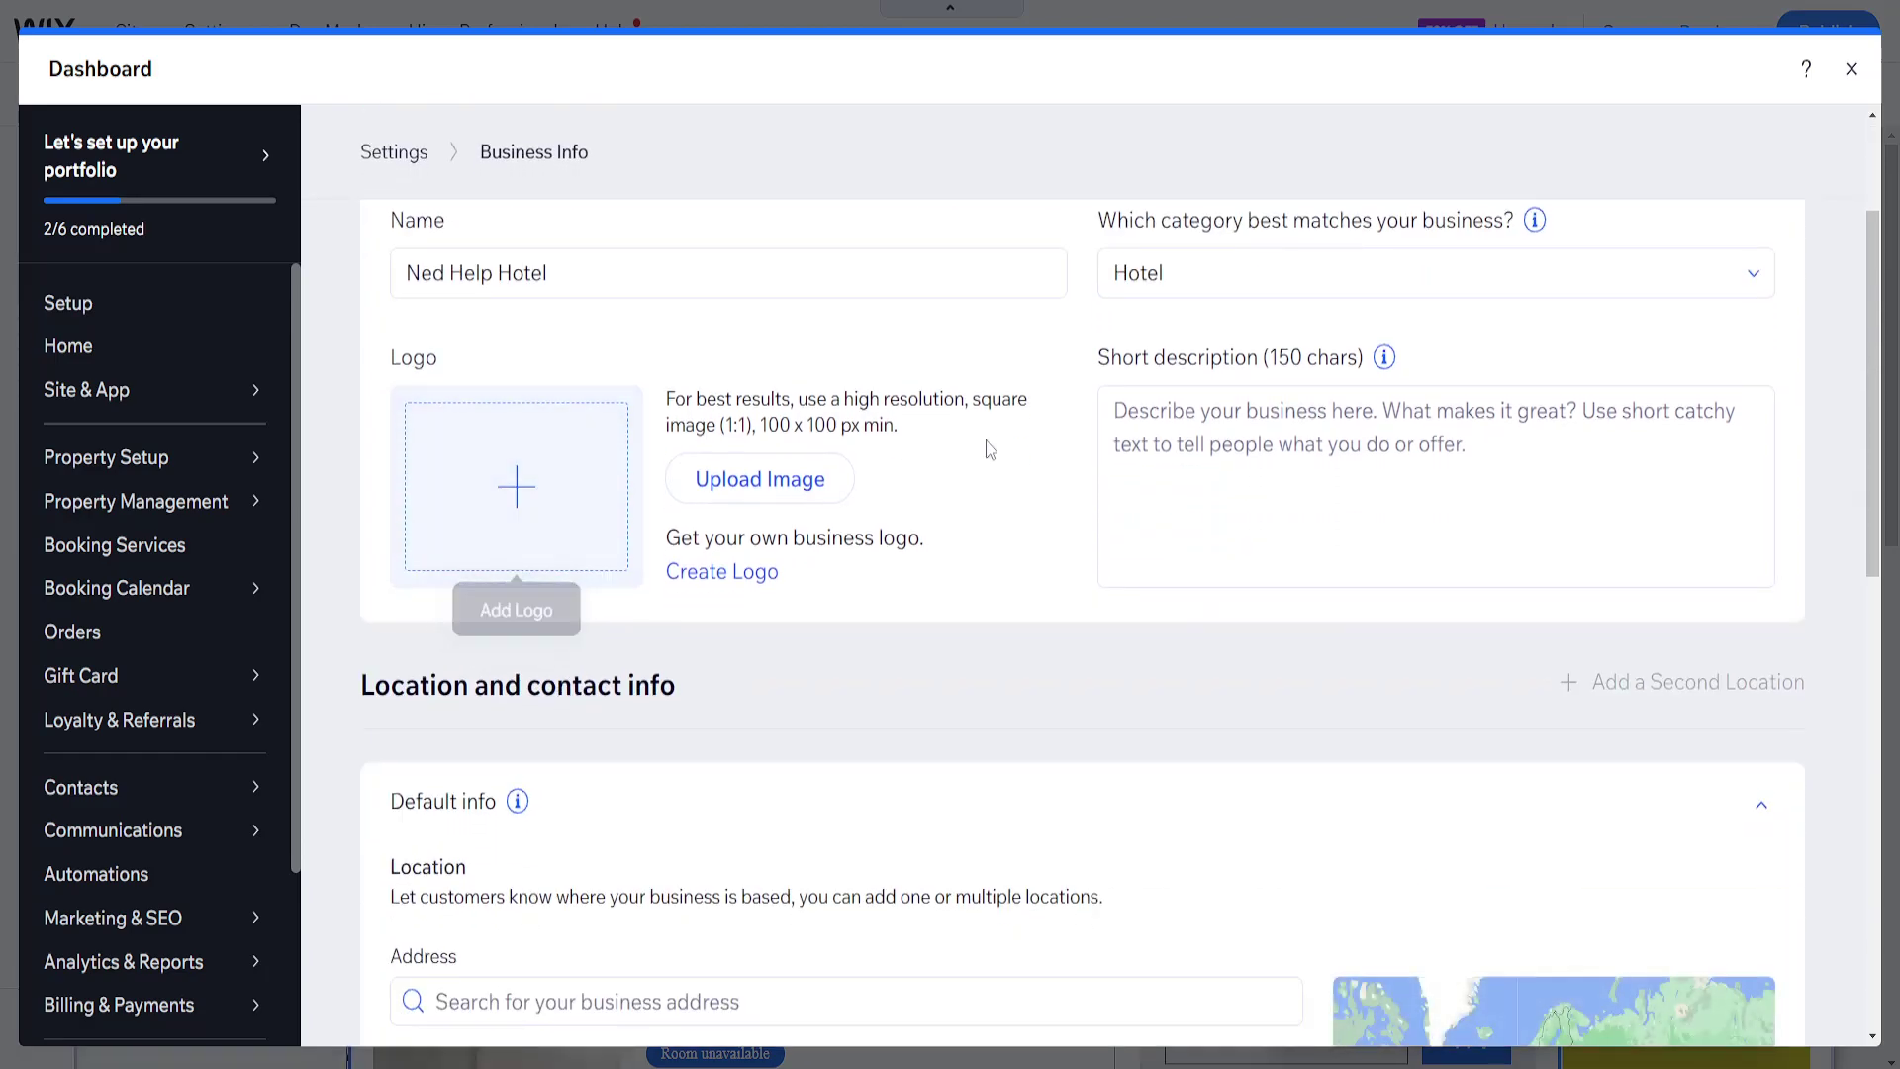
scroll(852, 542, "down", 2)
scroll(787, 674, "down", 2)
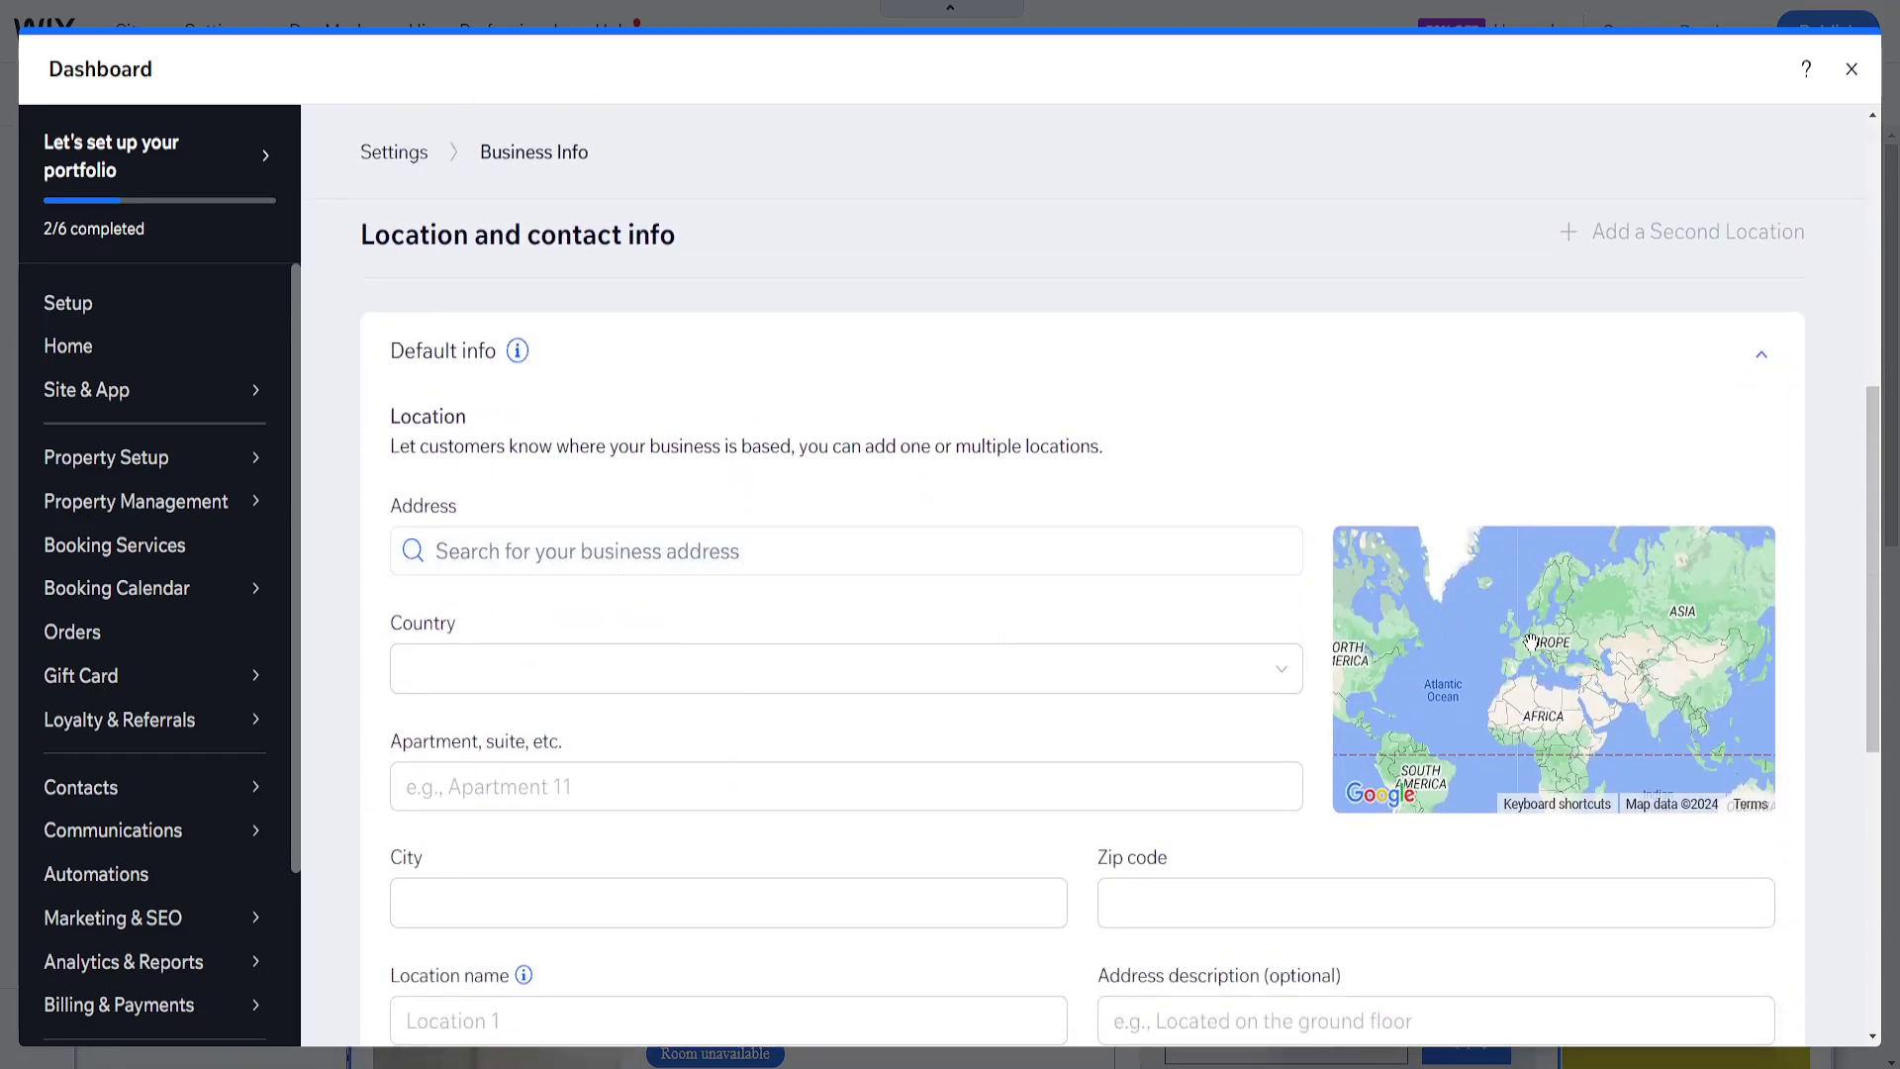
scroll(510, 560, "down", 2)
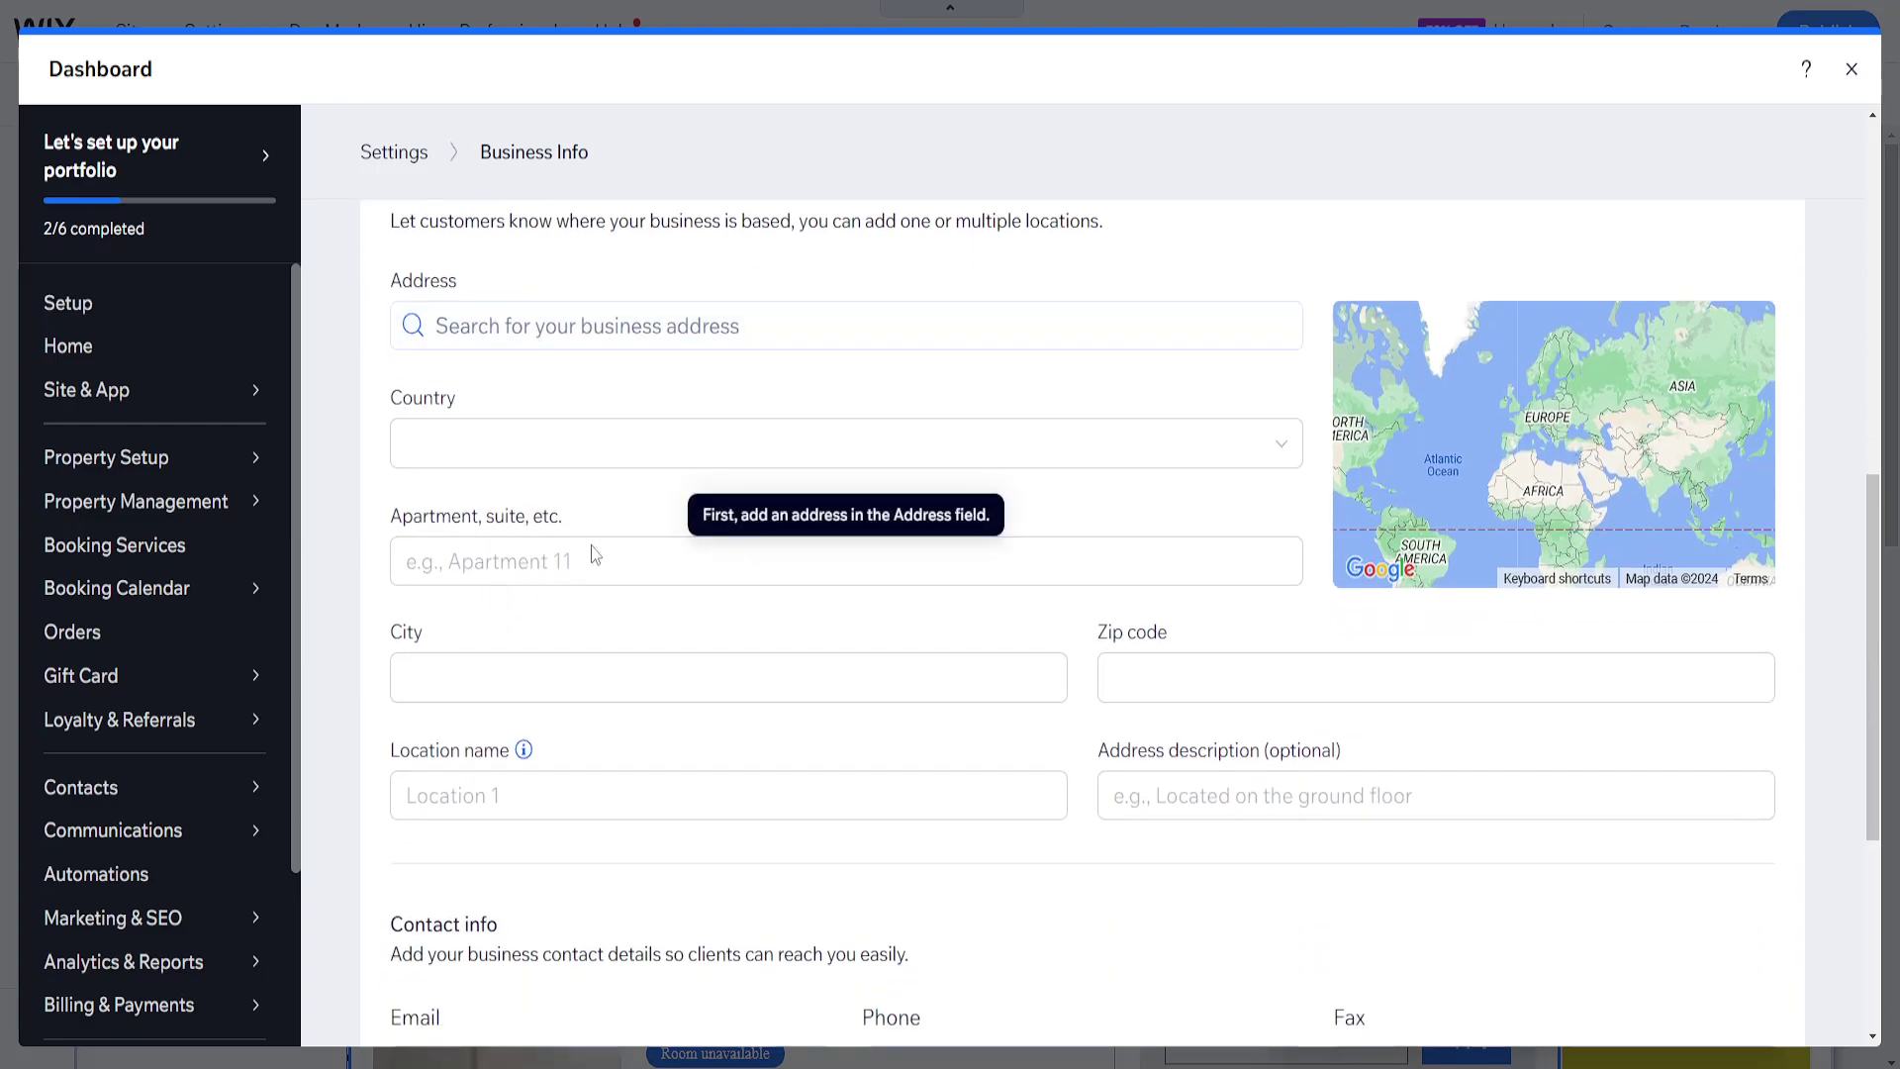
scroll(592, 552, "down", 4)
scroll(592, 552, "up", 6)
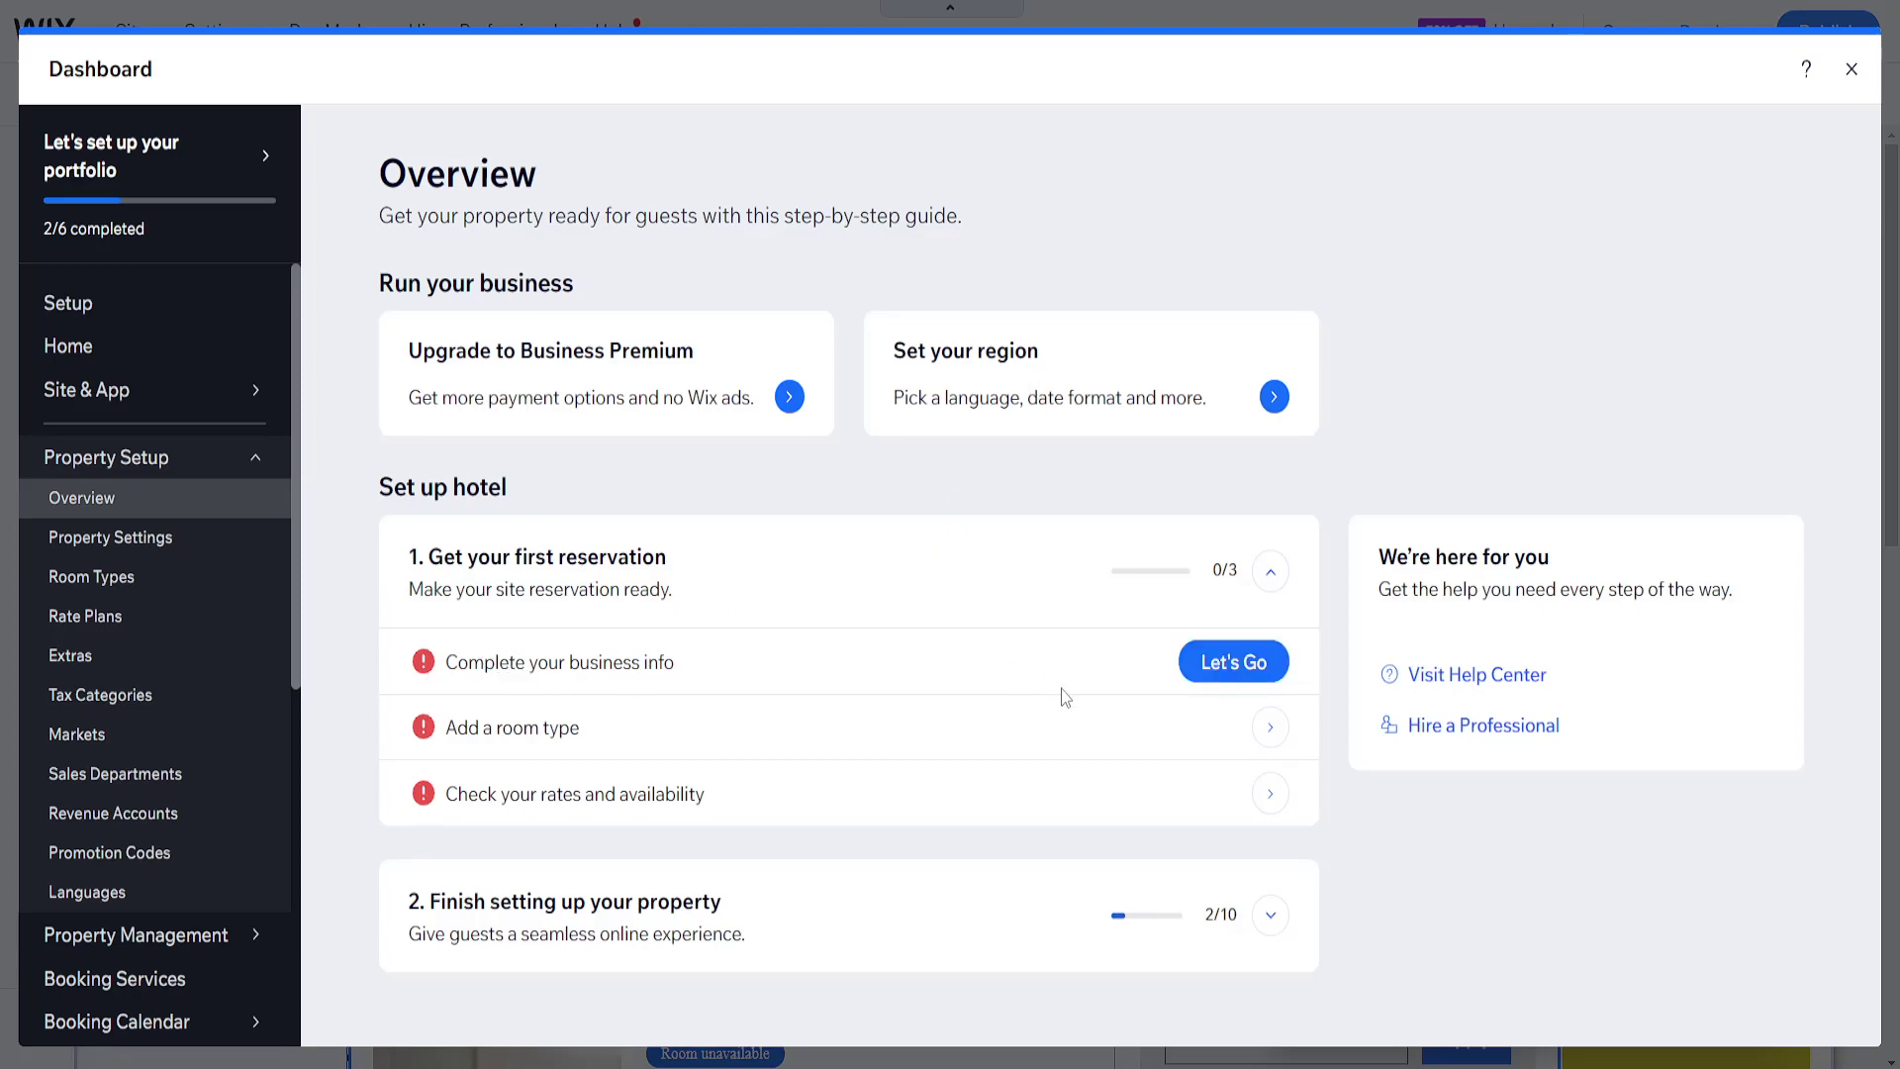
Create a new room type with Apartment as its kind of room.
left_click(1255, 725)
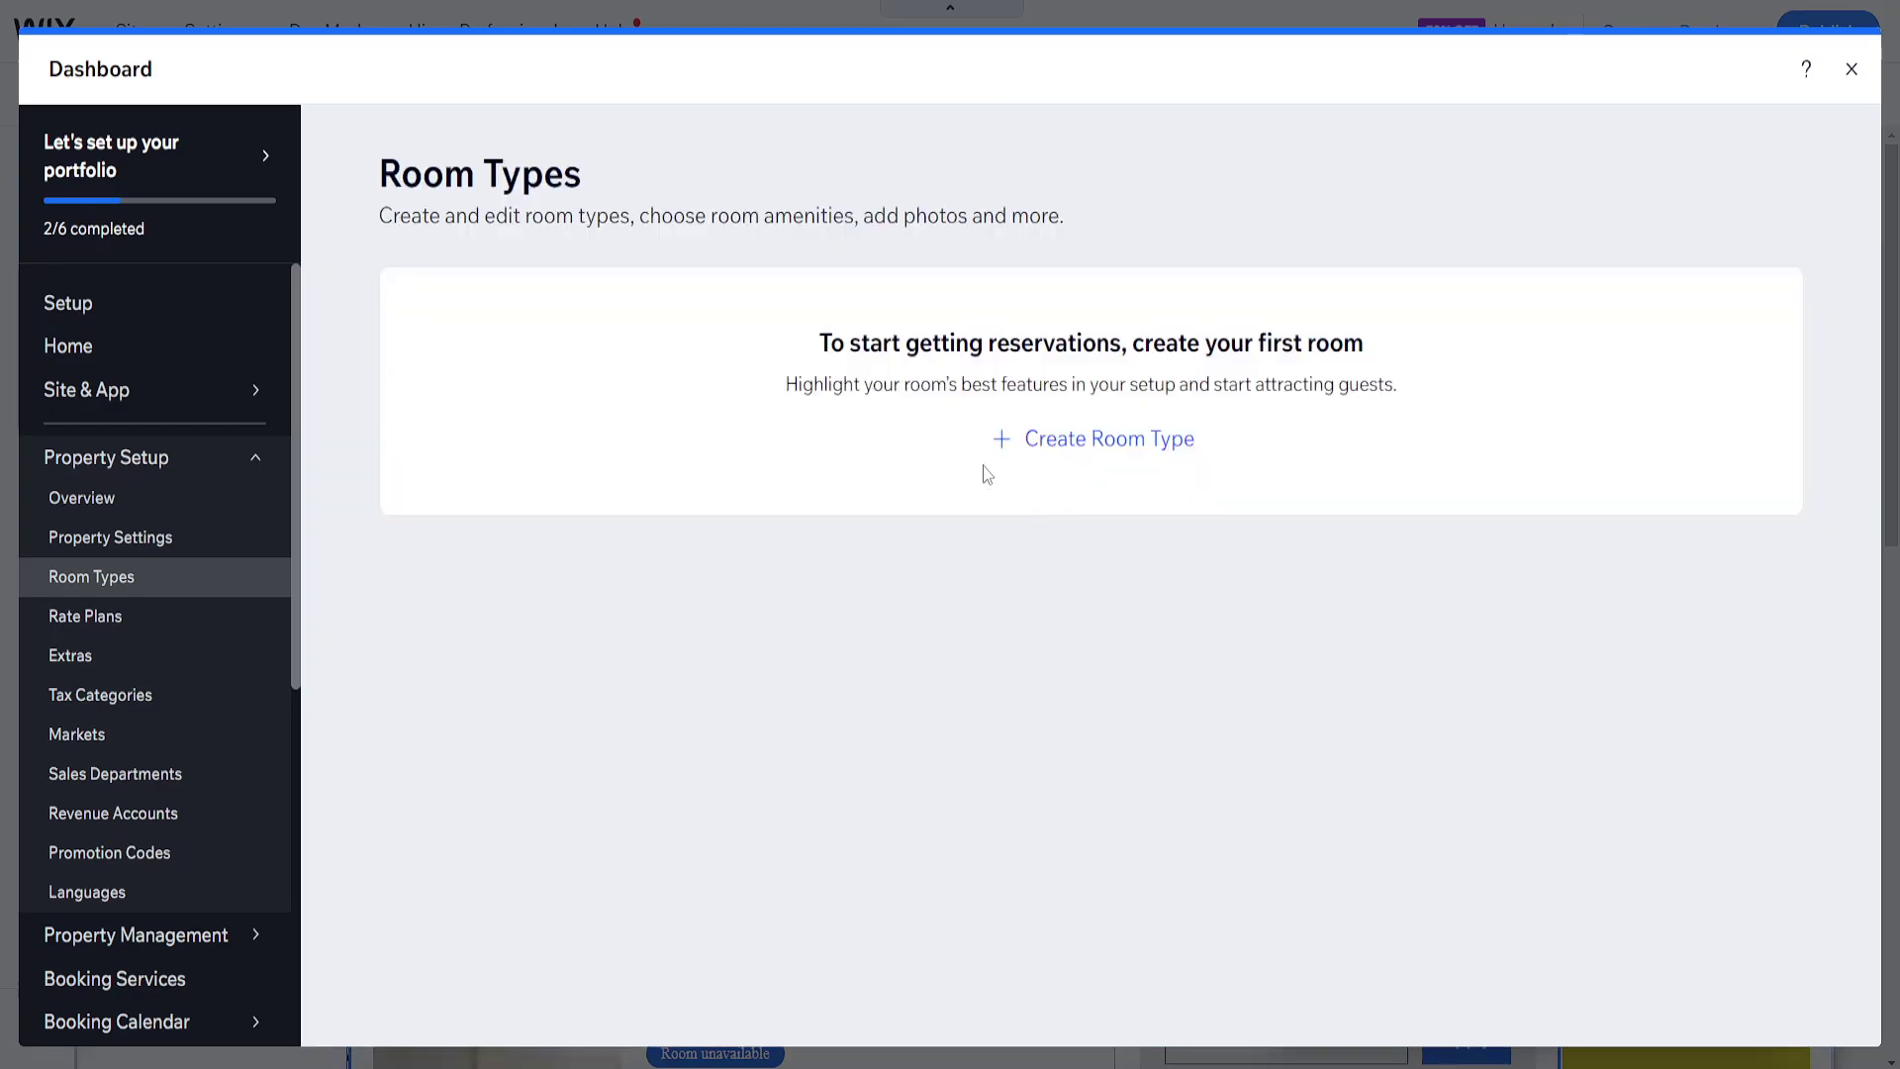
left_click(1086, 458)
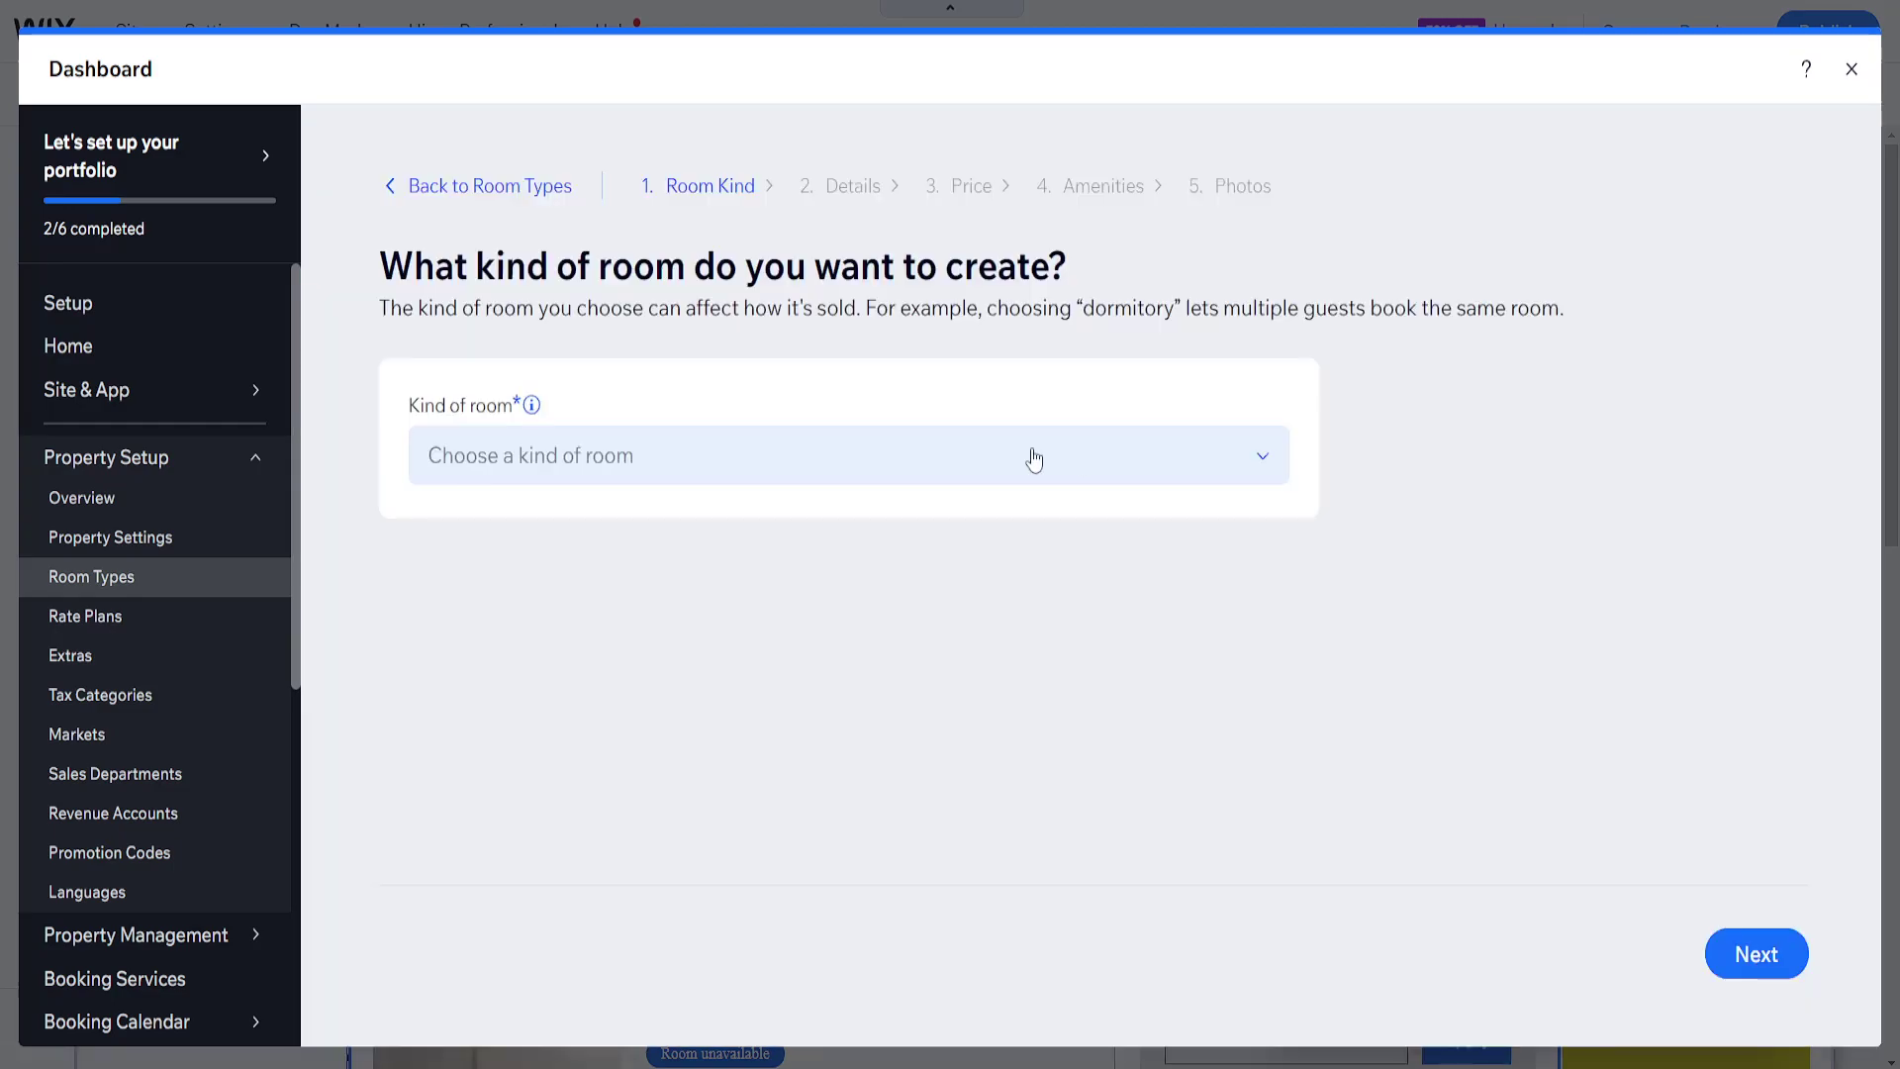
left_click(959, 455)
left_click(586, 510)
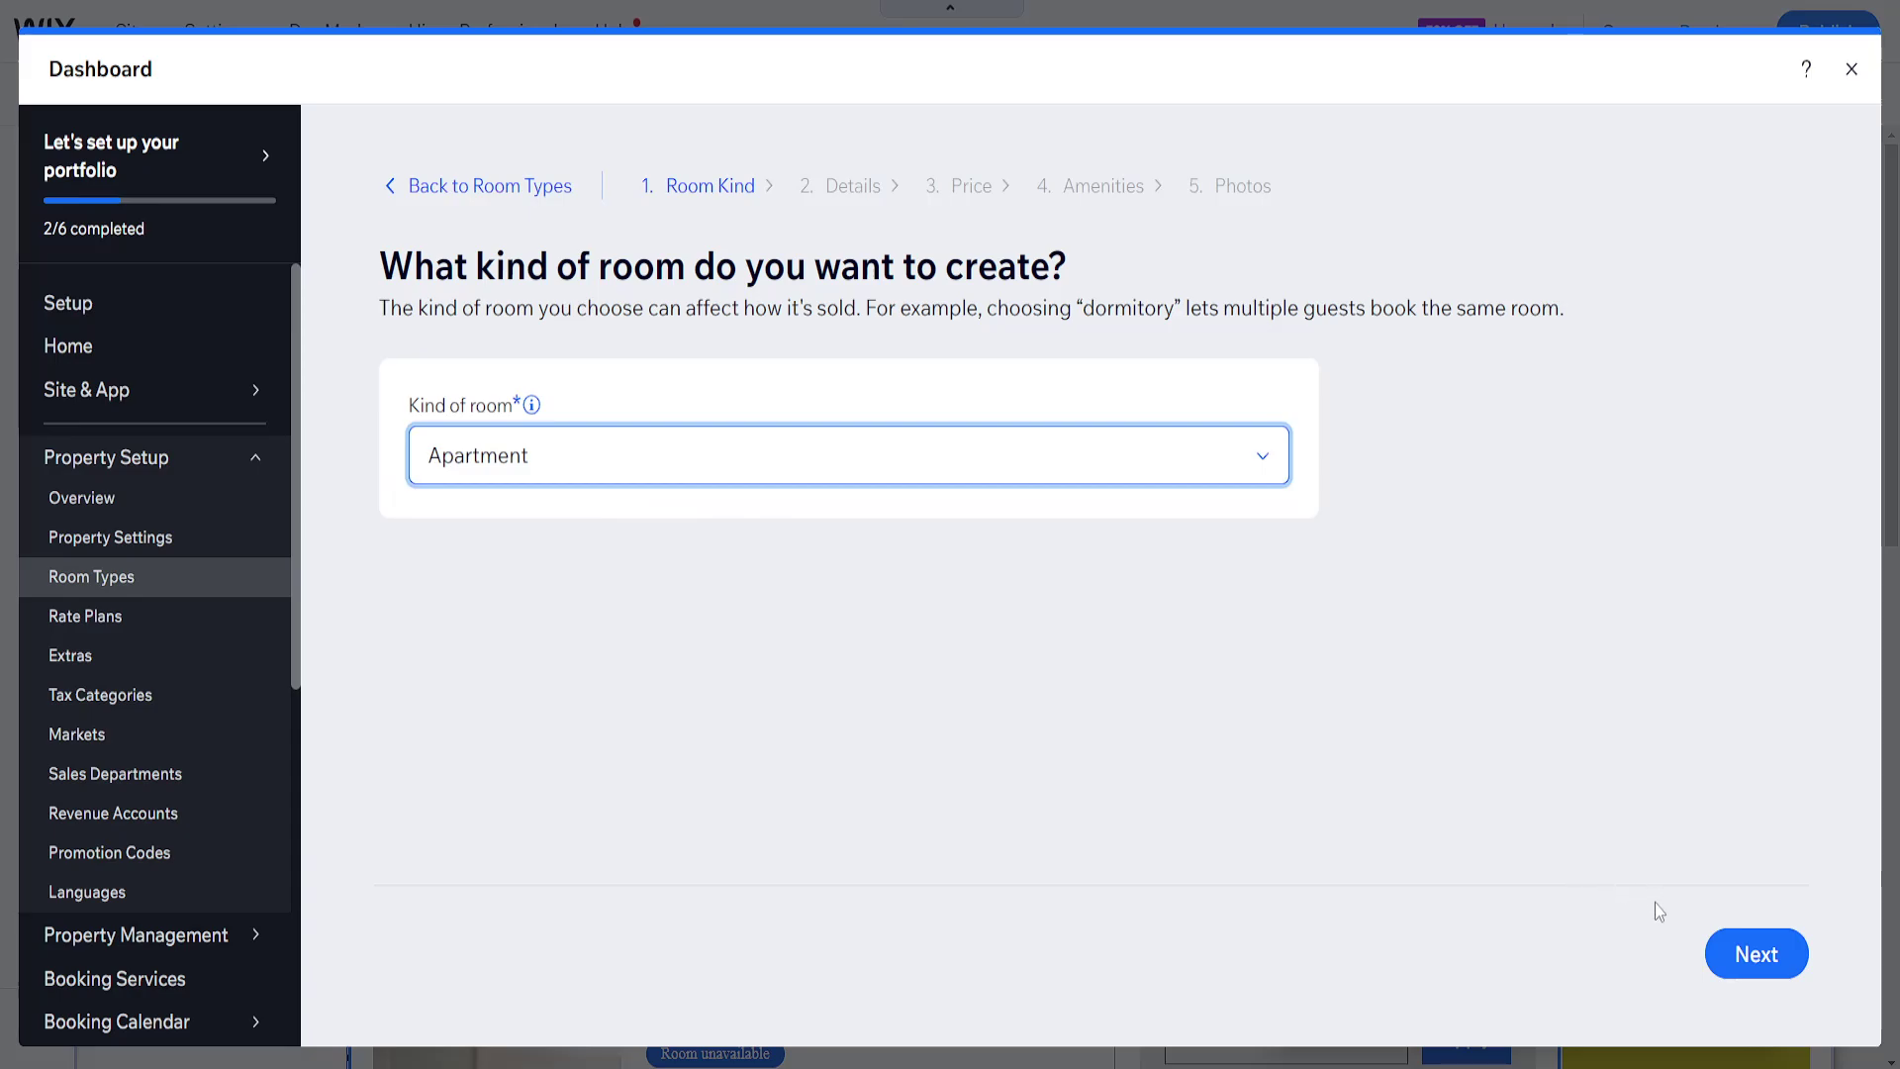
left_click(1741, 971)
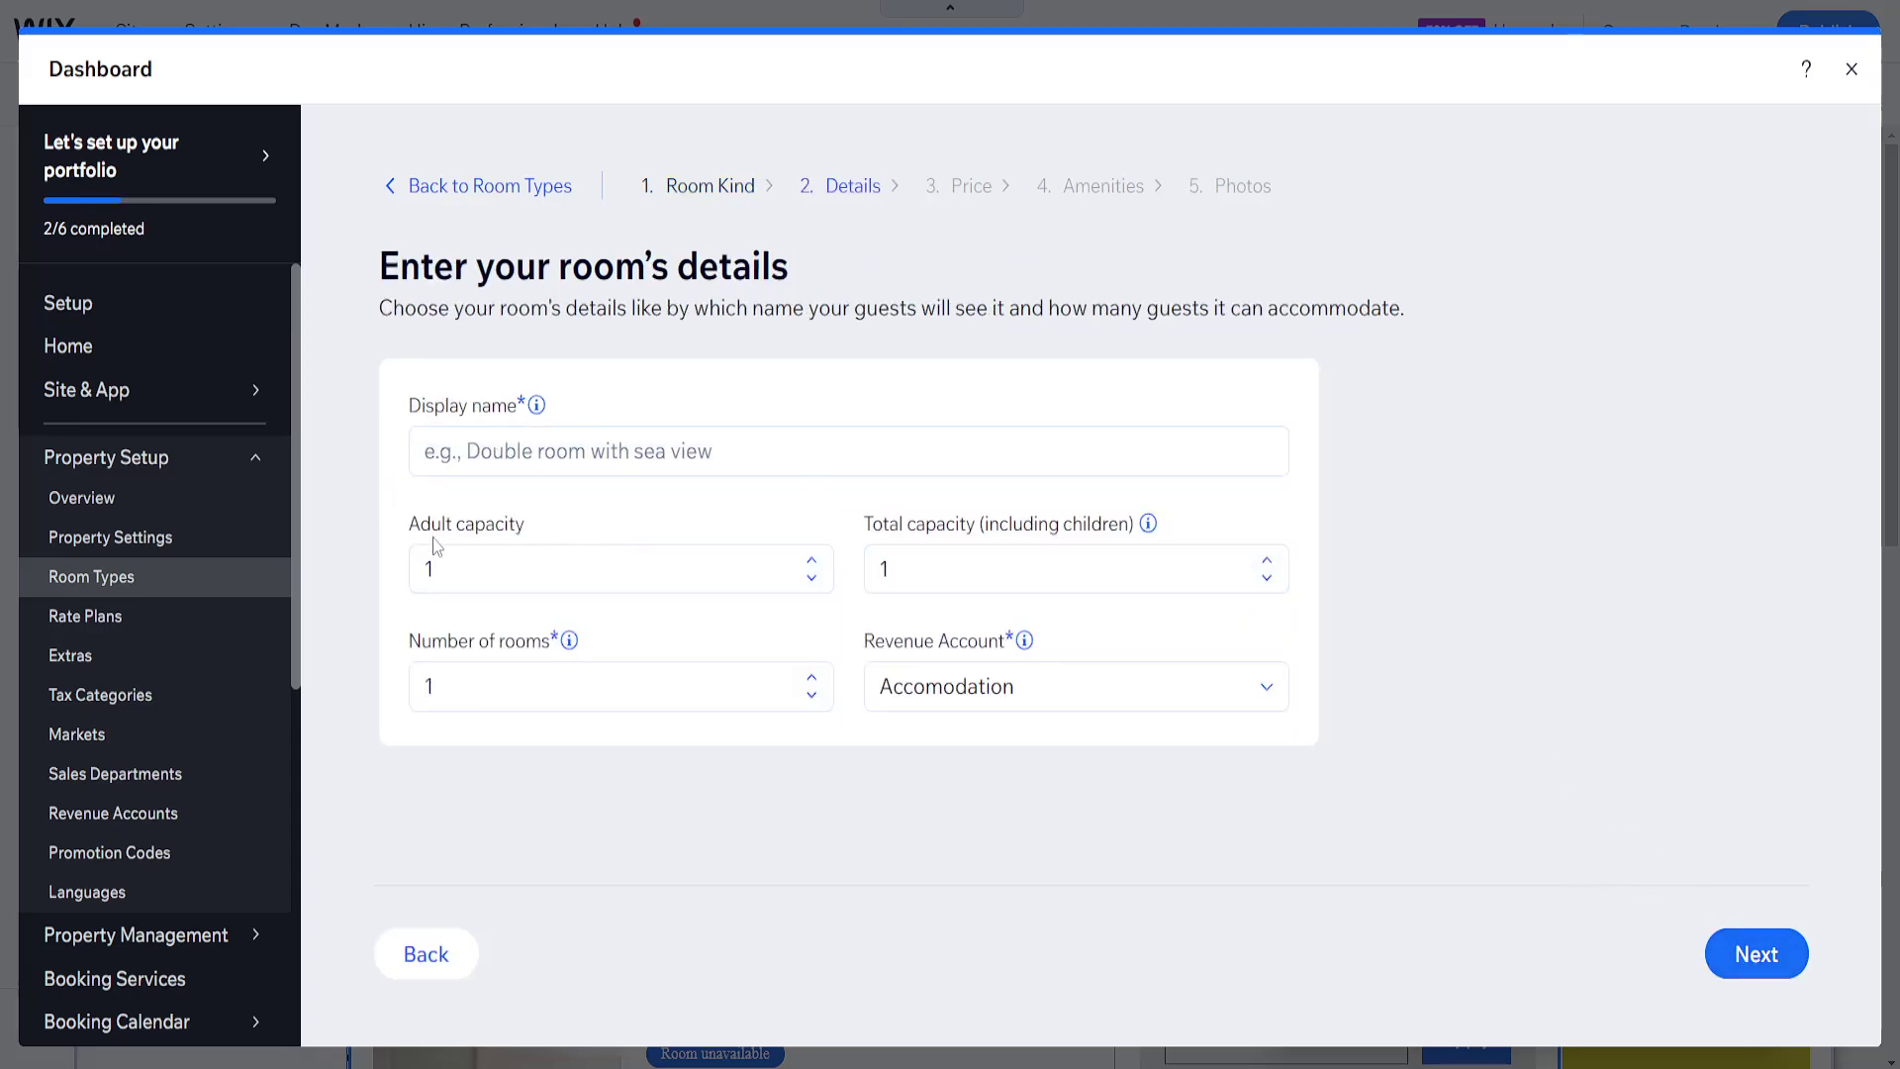
Check the details step, keeping capacity 1 and the Accomodation revenue account.
left_click(470, 572)
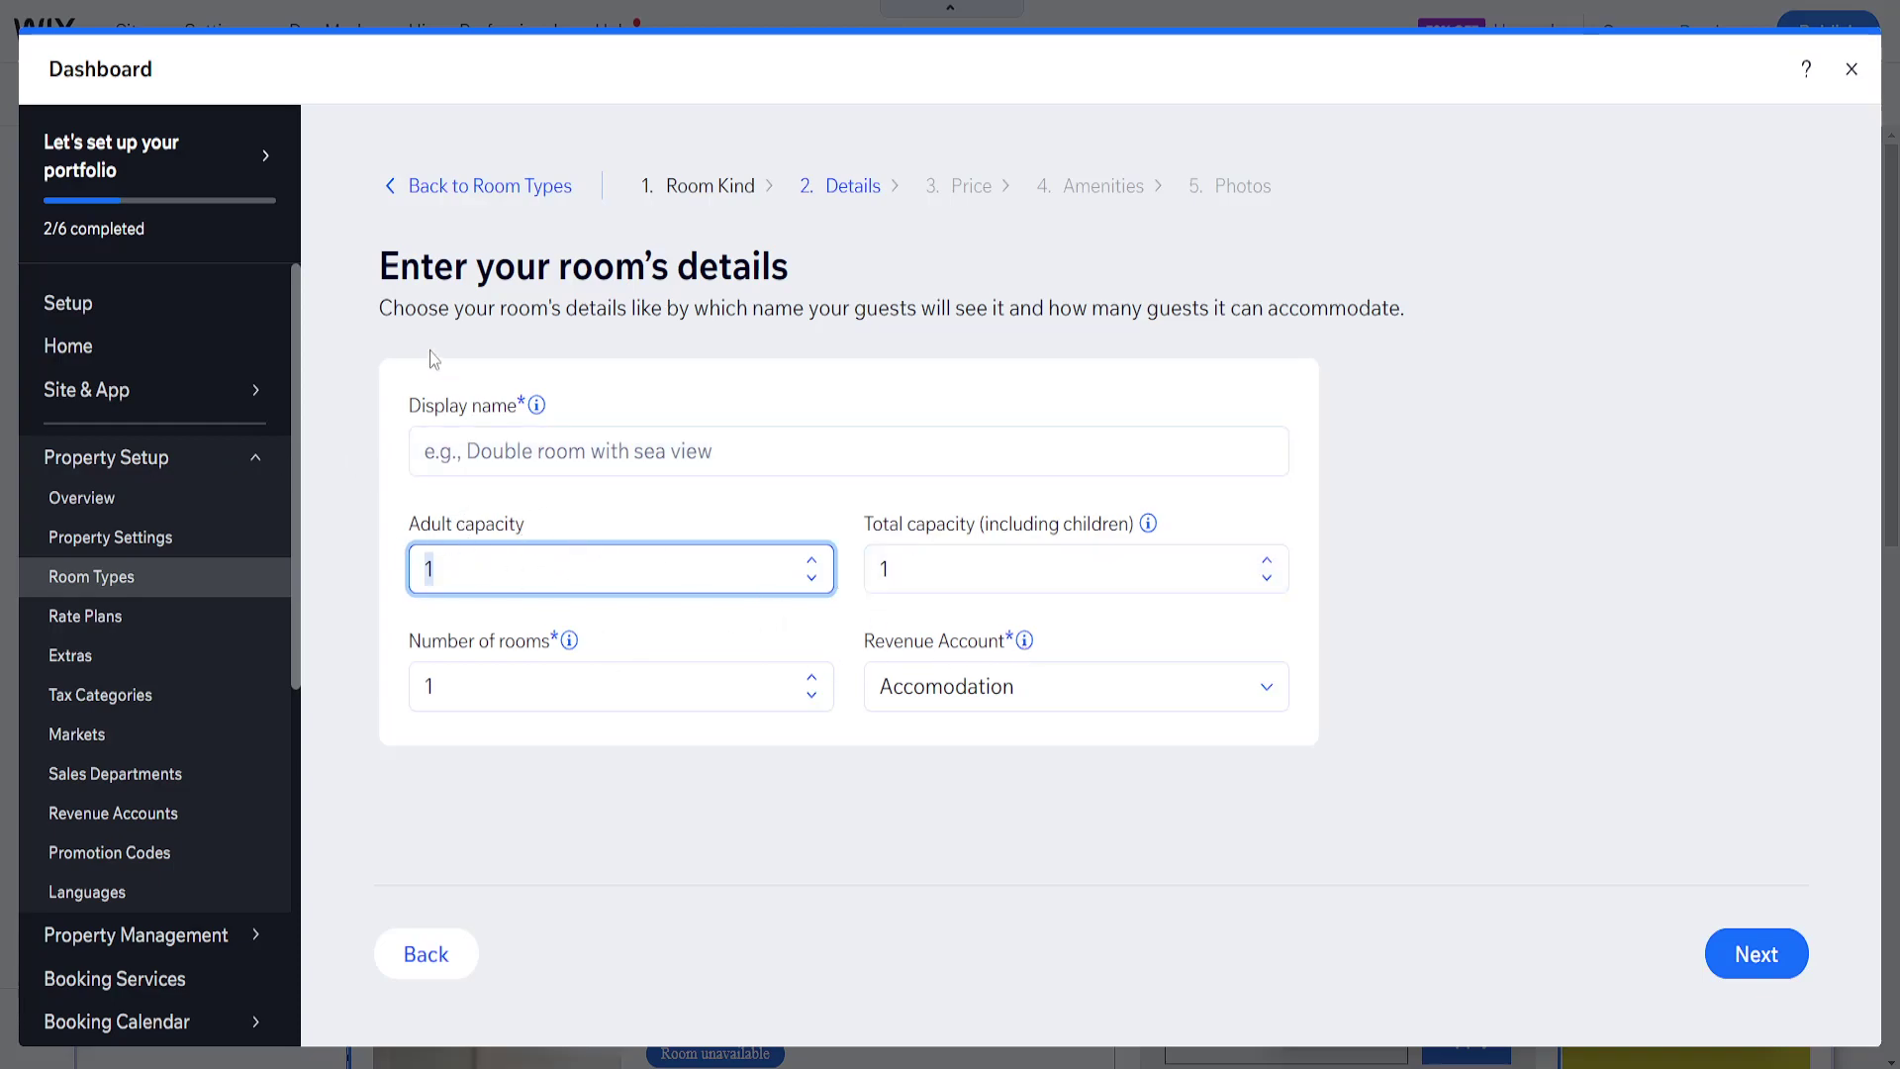
left_click(891, 697)
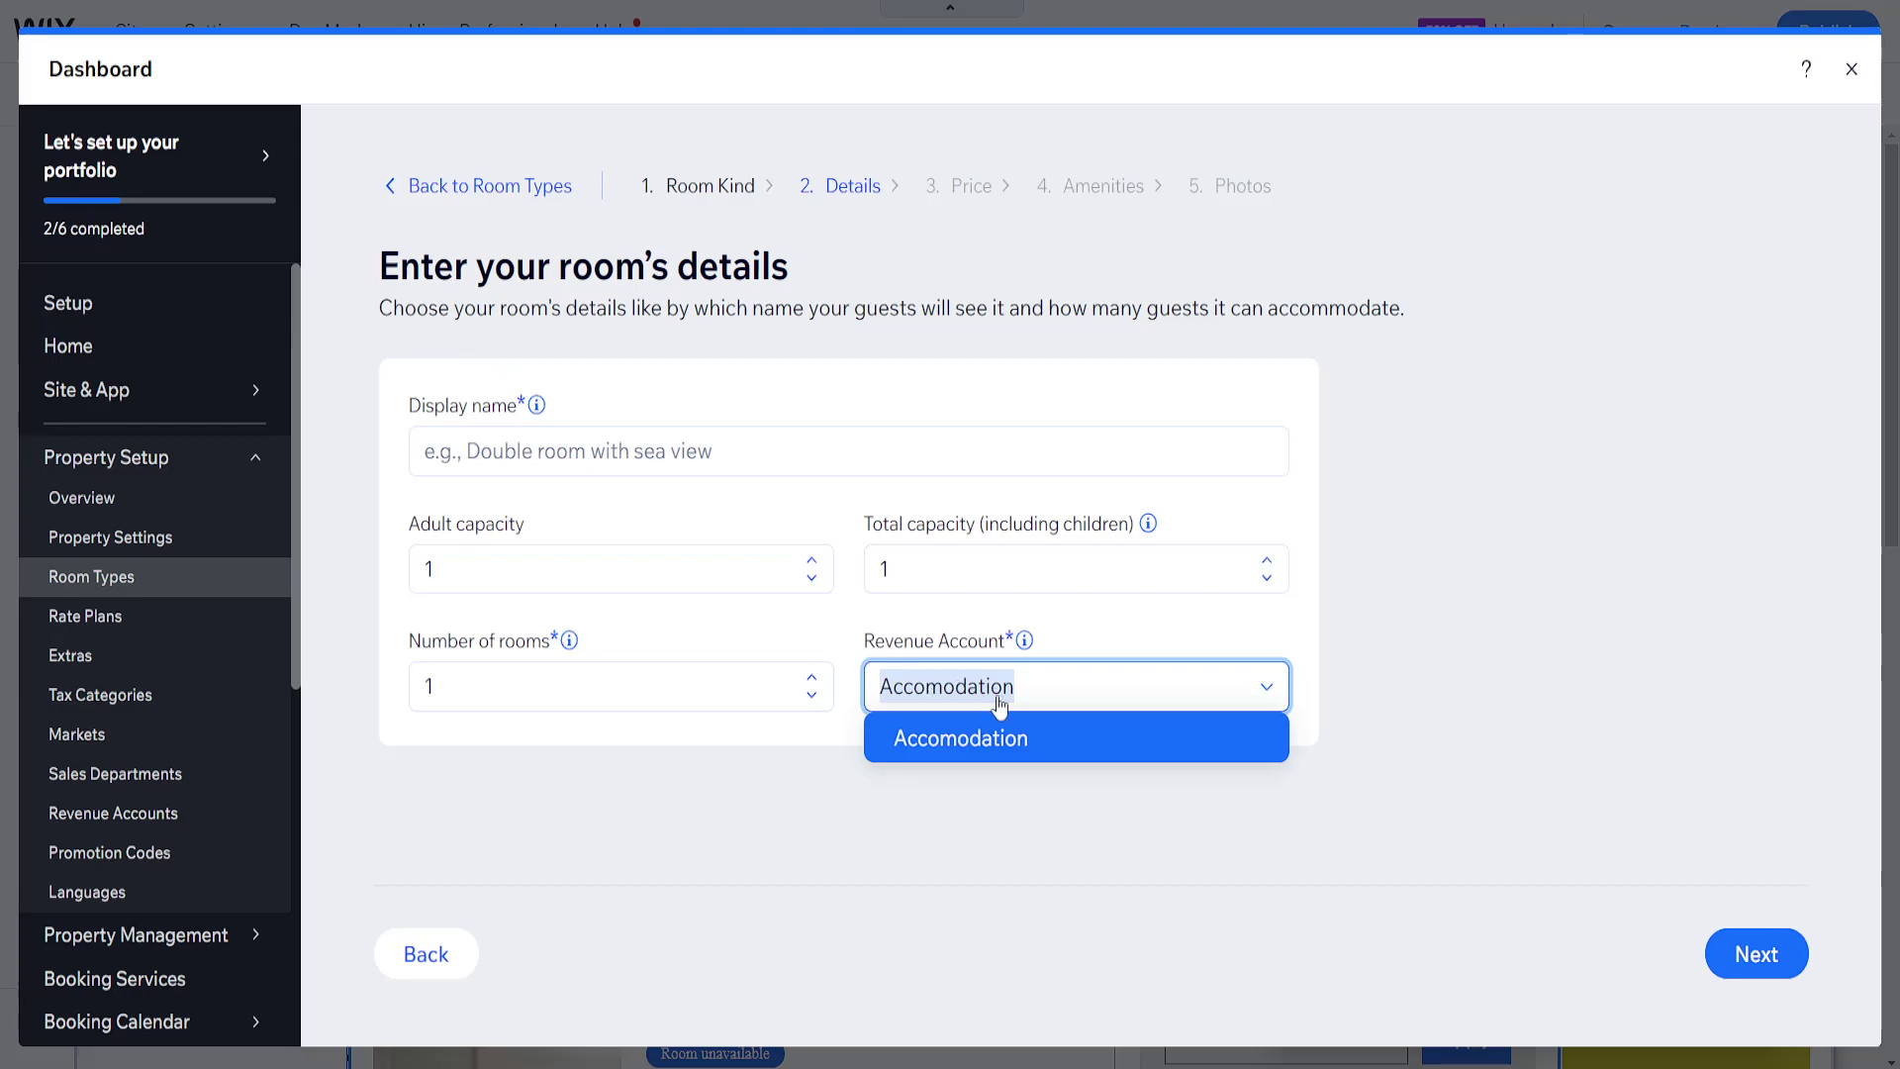
left_click(1760, 965)
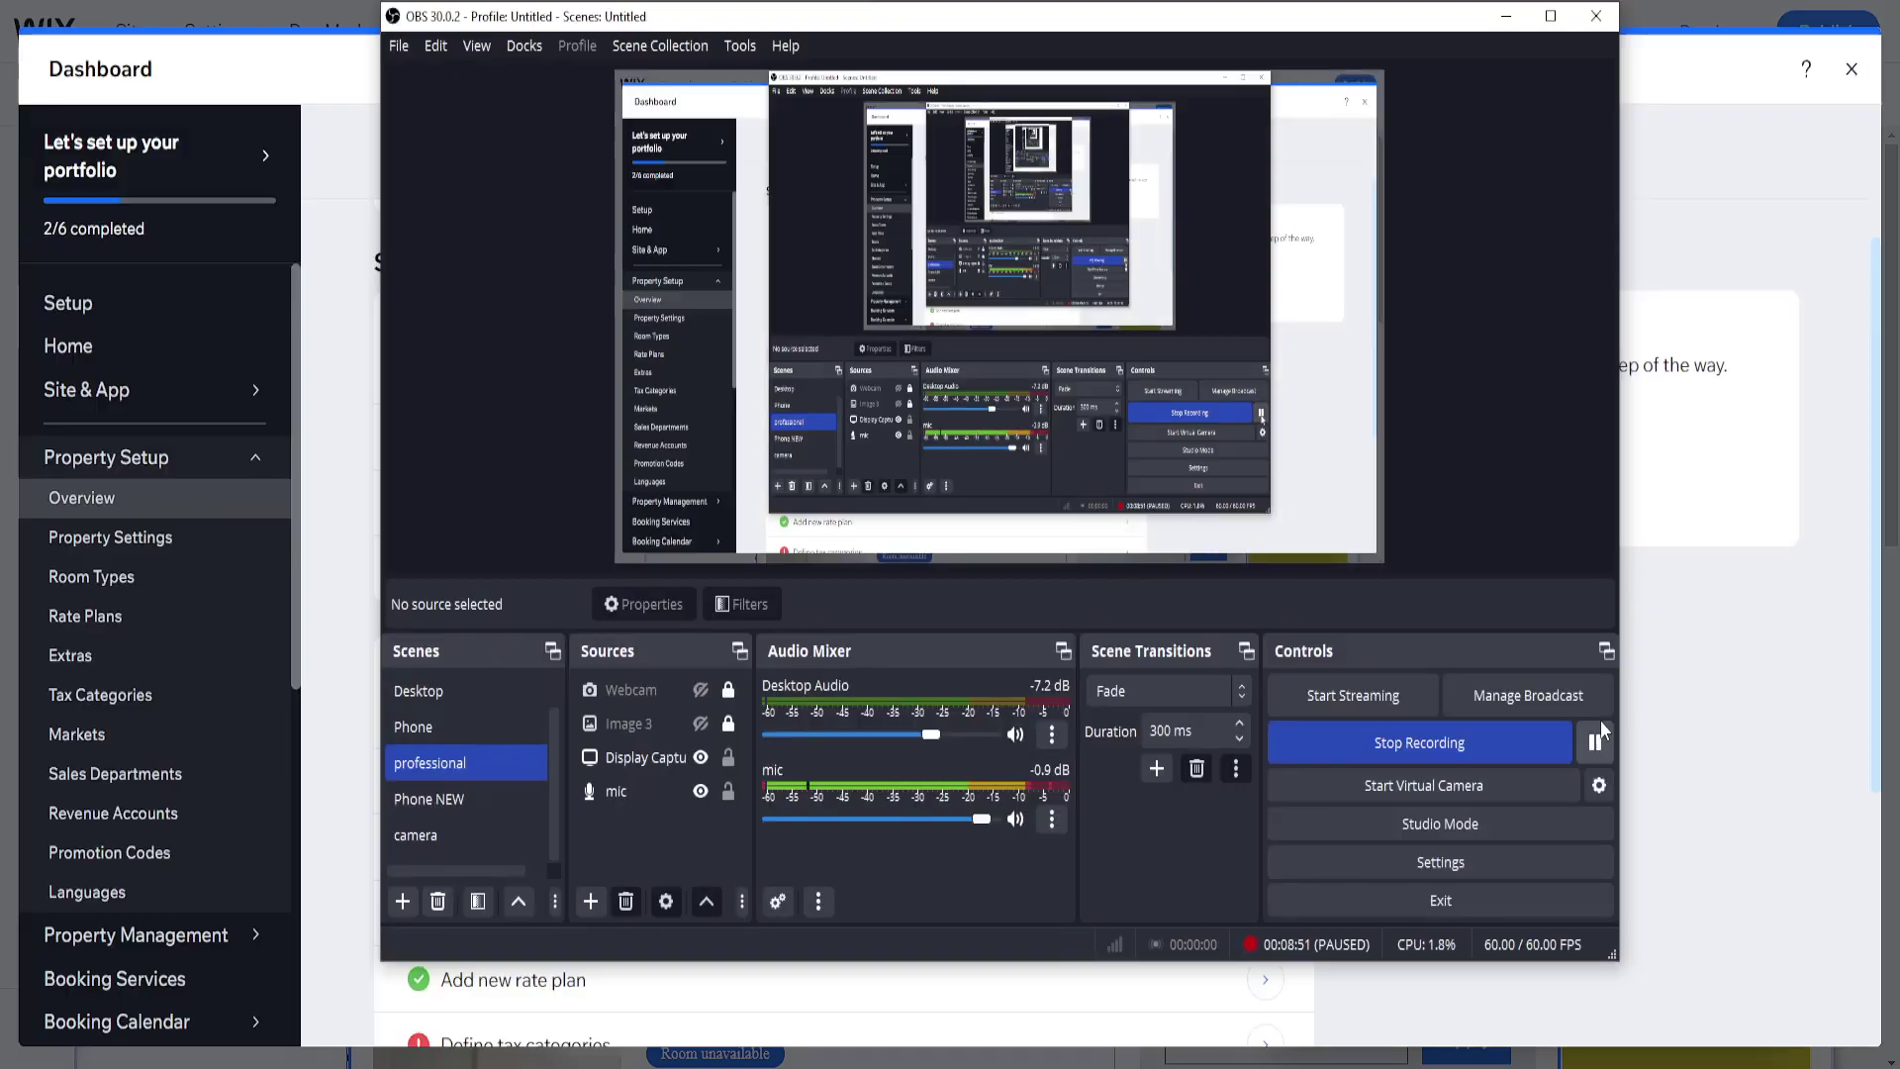
Dismiss the OBS window so the Wix Set up hotel checklist is in front again.
left_click(1713, 238)
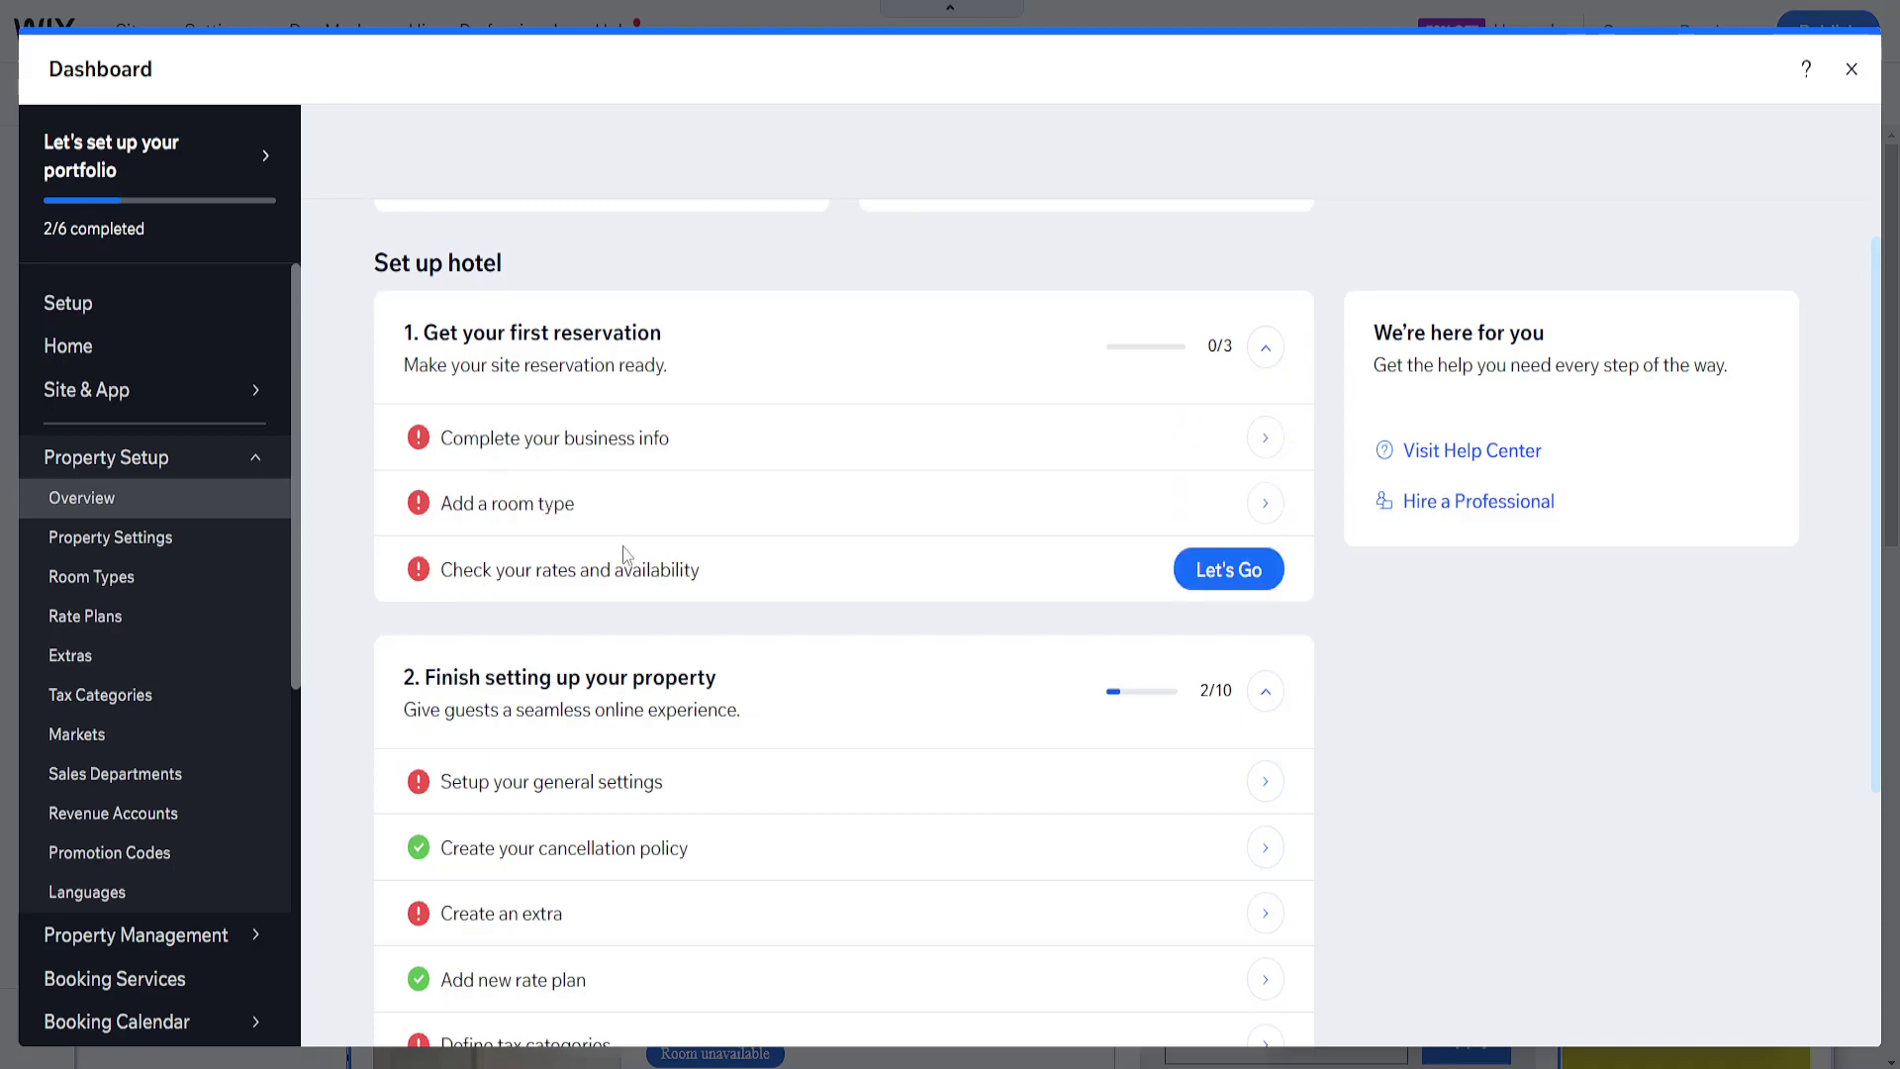
scroll(628, 572, "down", 3)
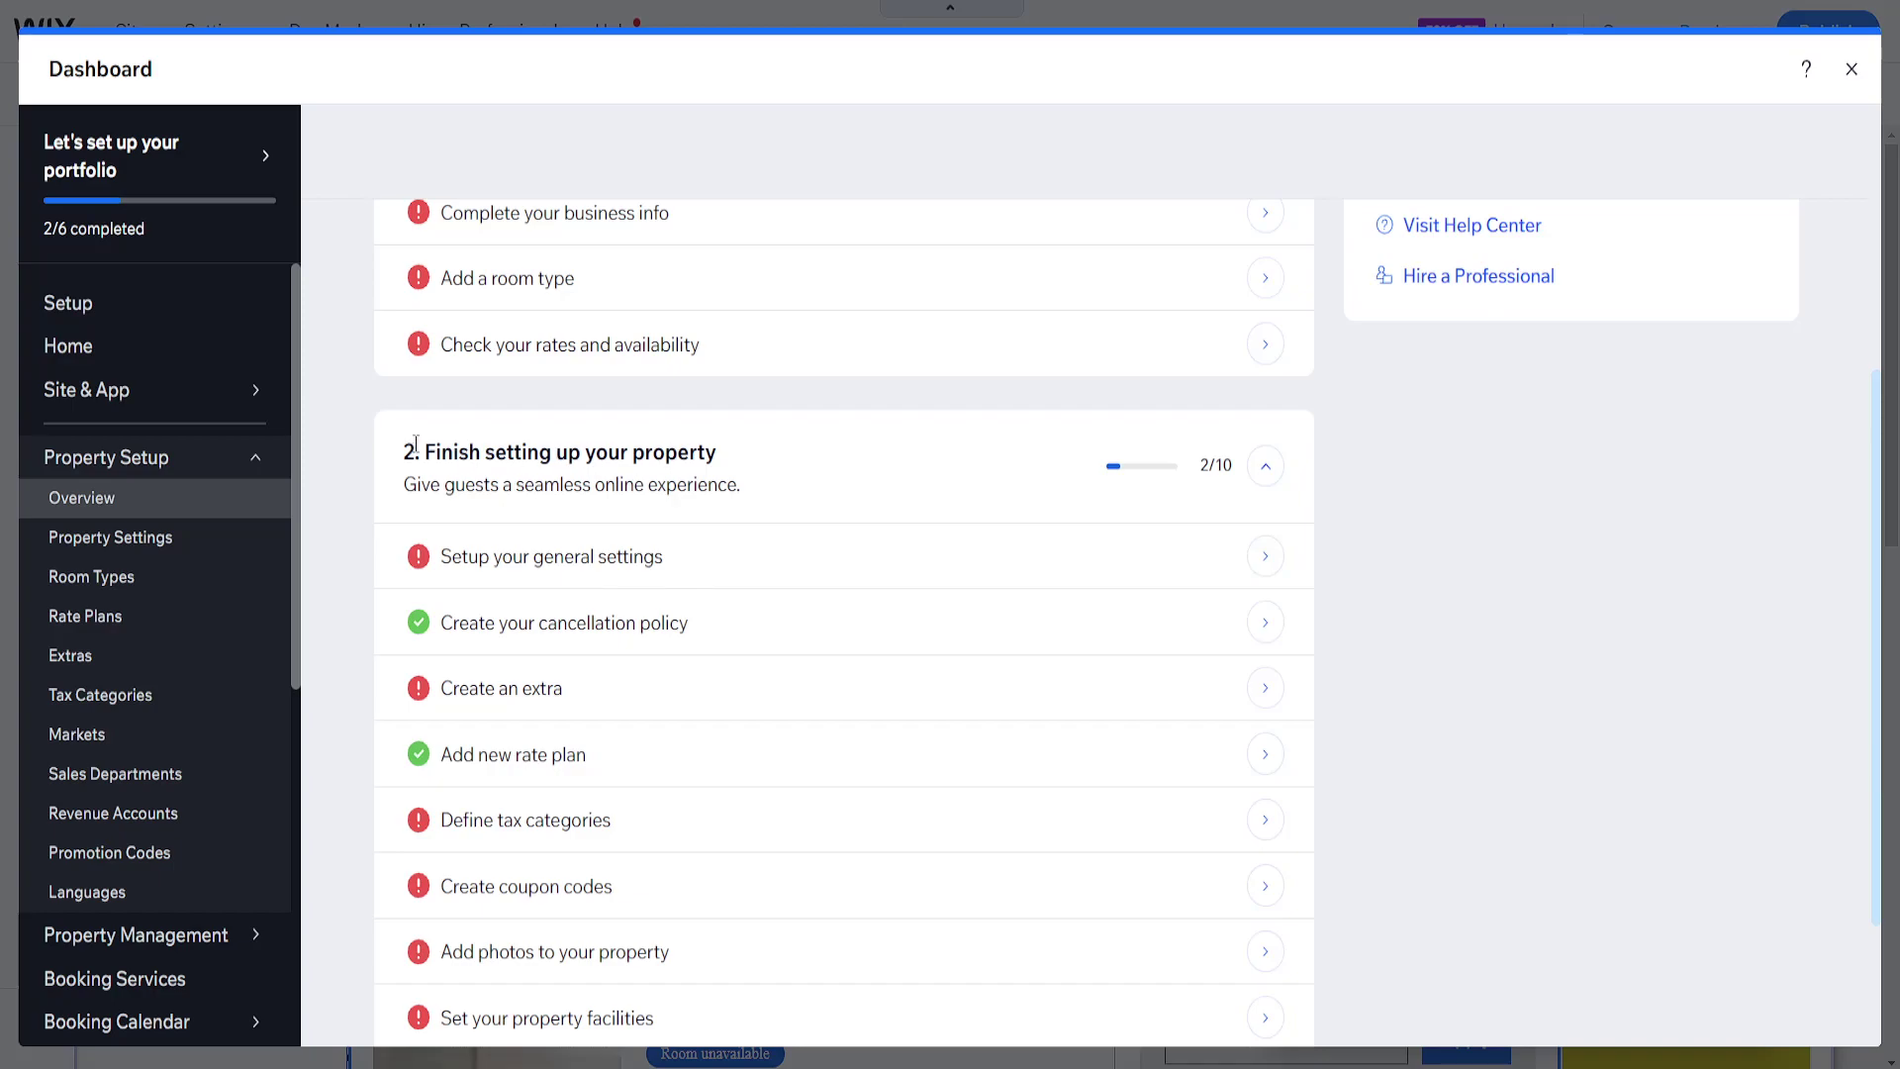
scroll(723, 465, "down", 3)
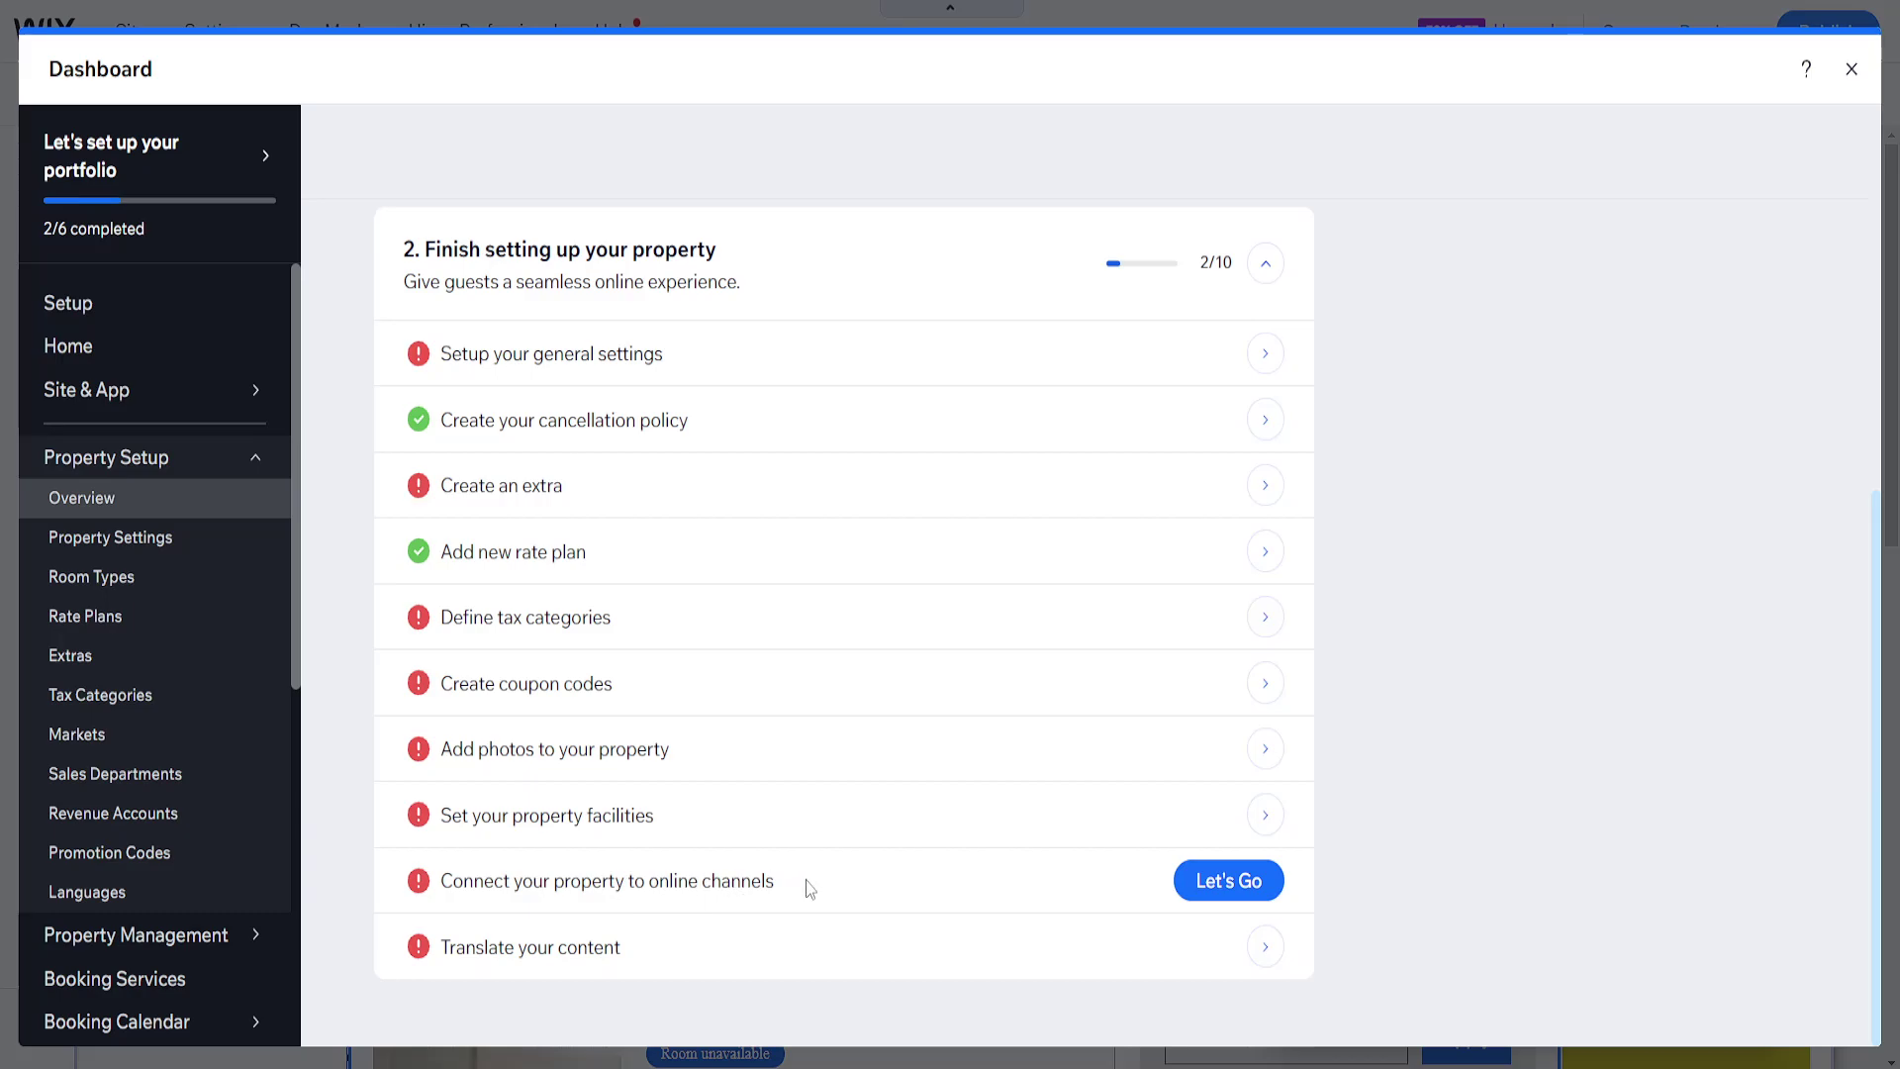
Set the Book a Room widget's room name colour to #DBDBDB under Design > Room listings.
left_click(1850, 71)
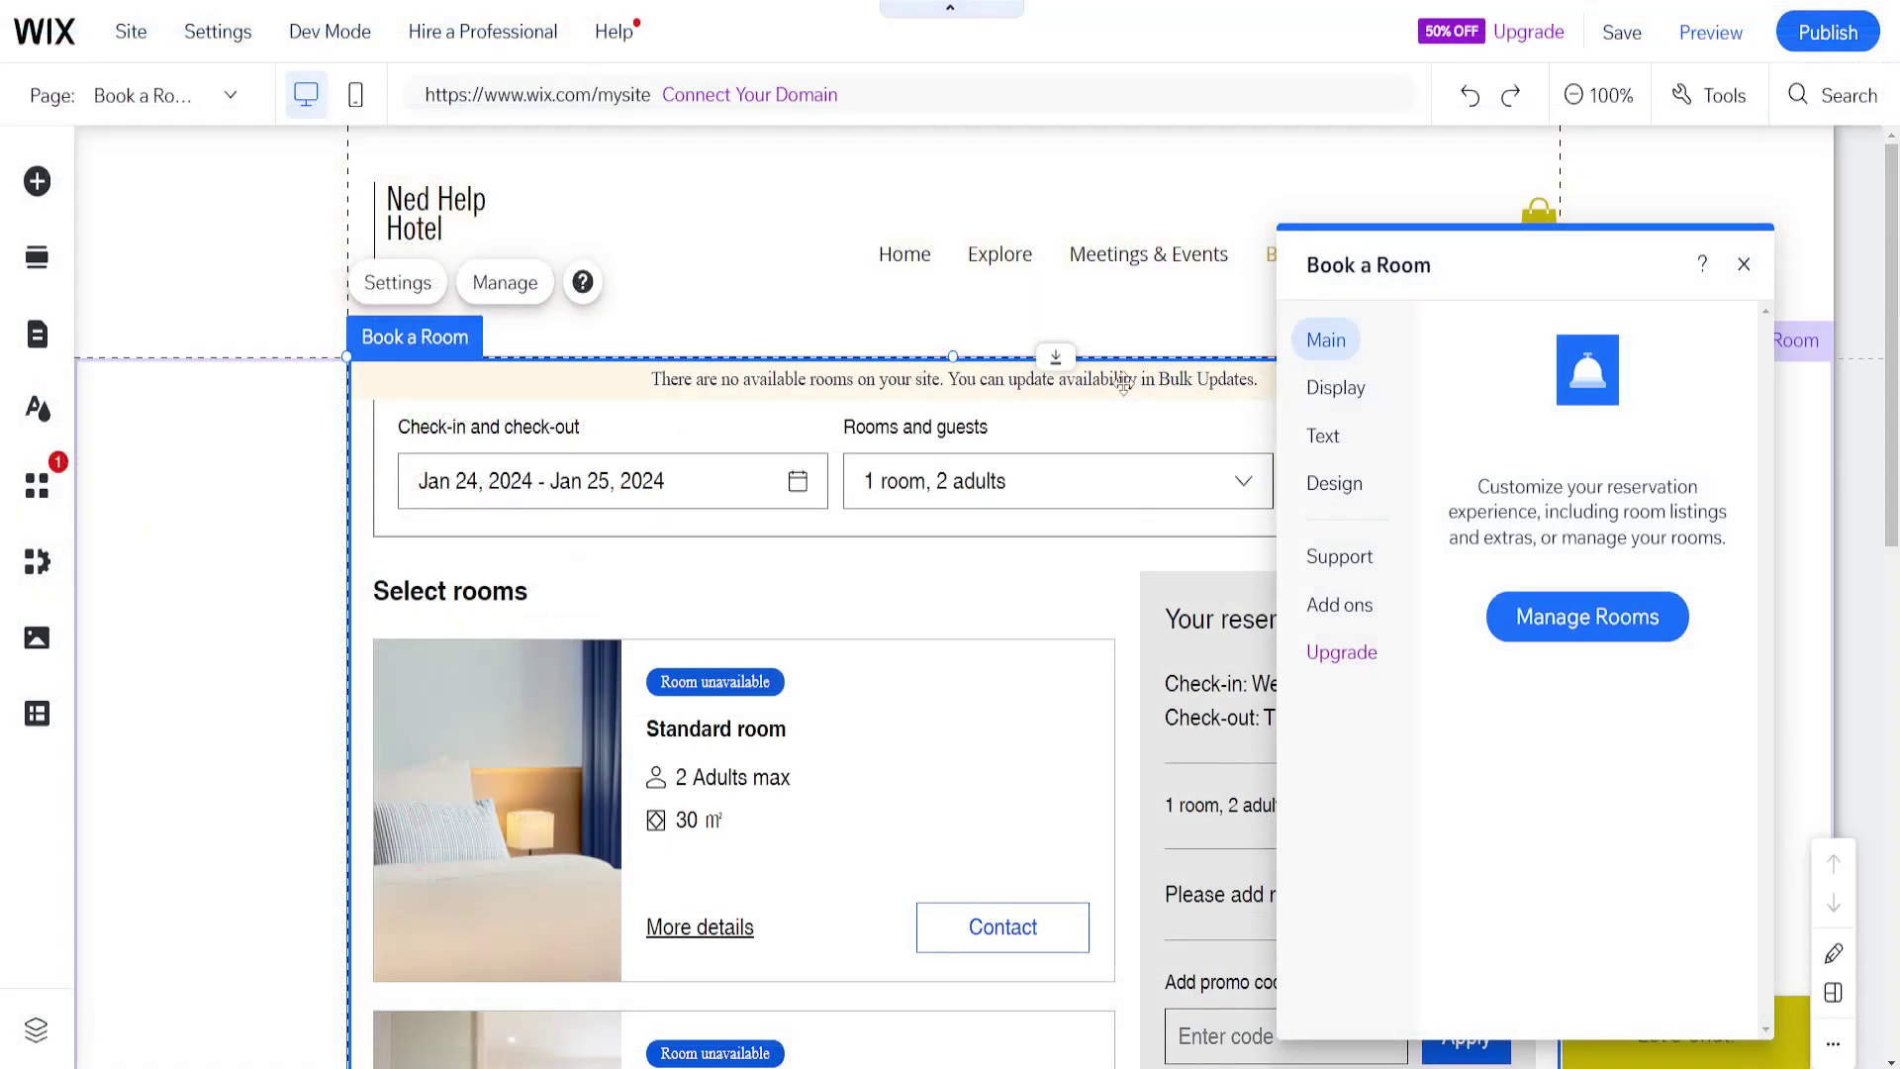
left_click(712, 560)
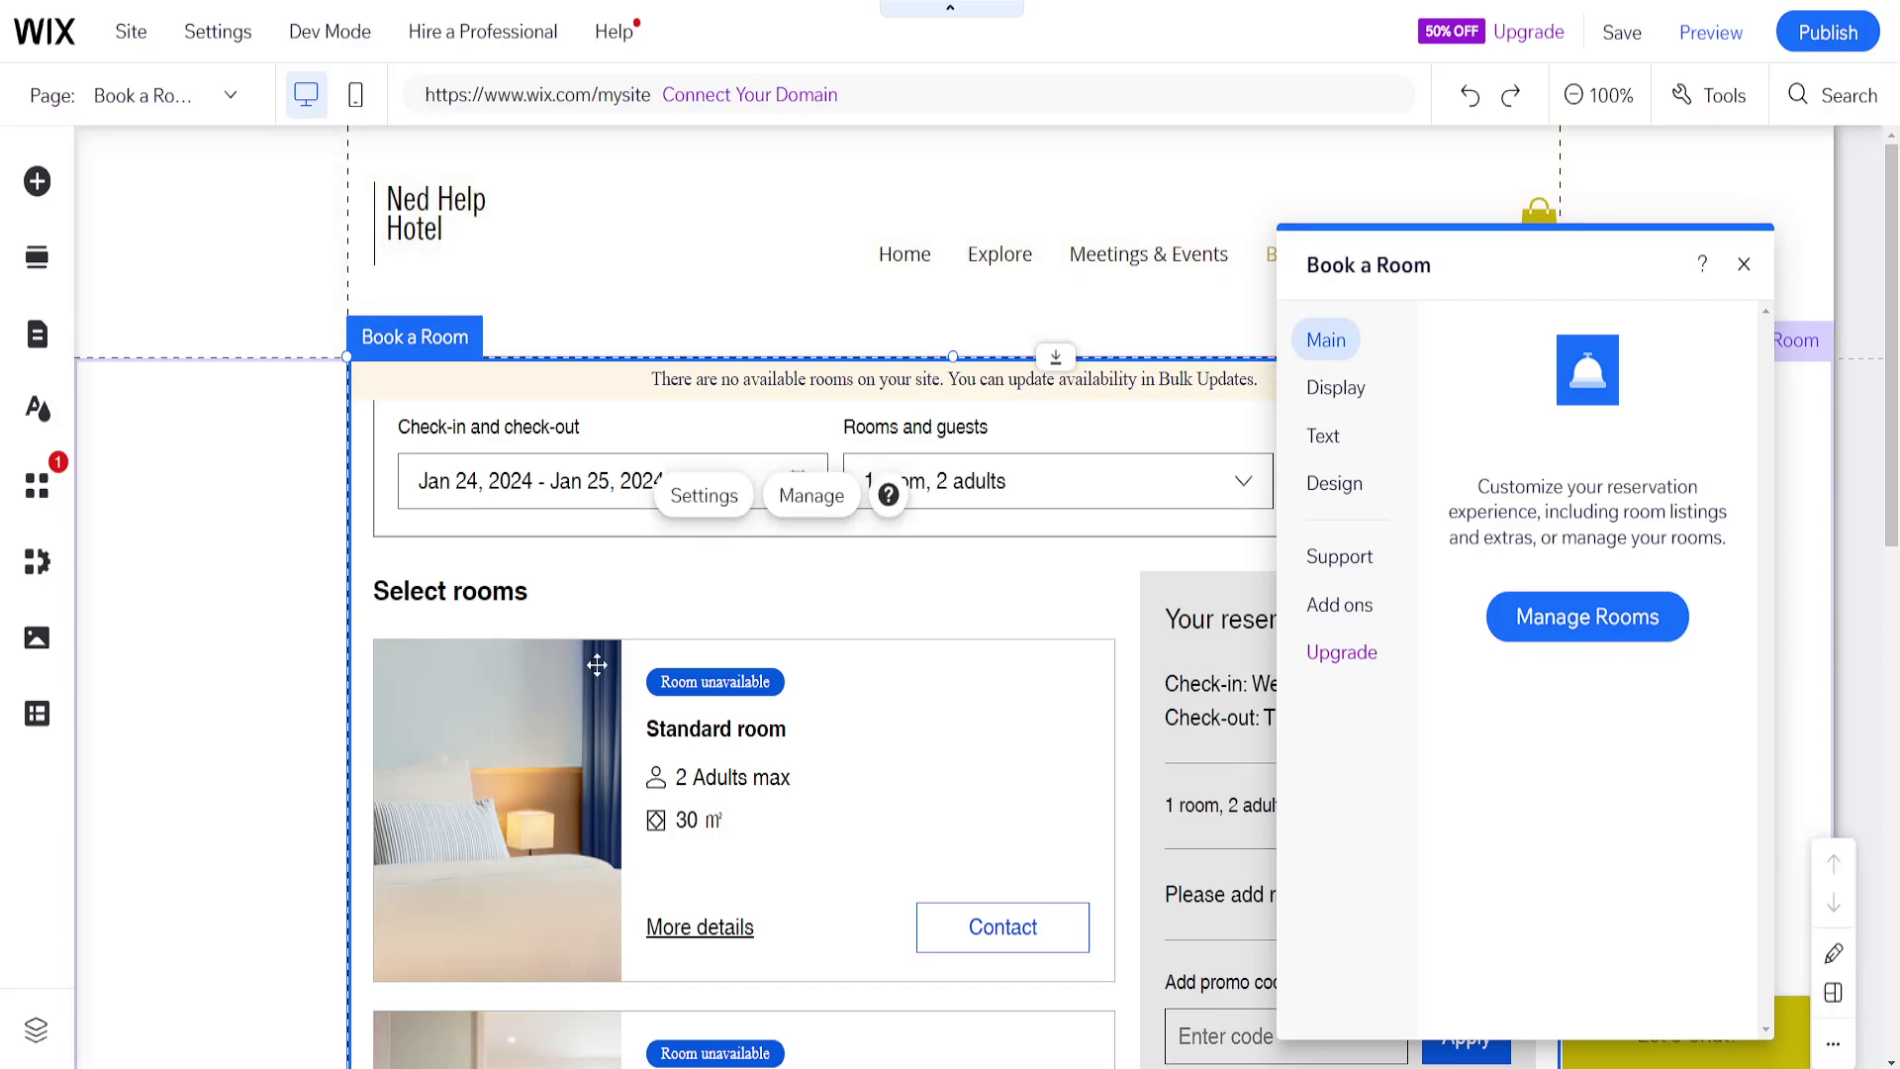
left_click(1326, 396)
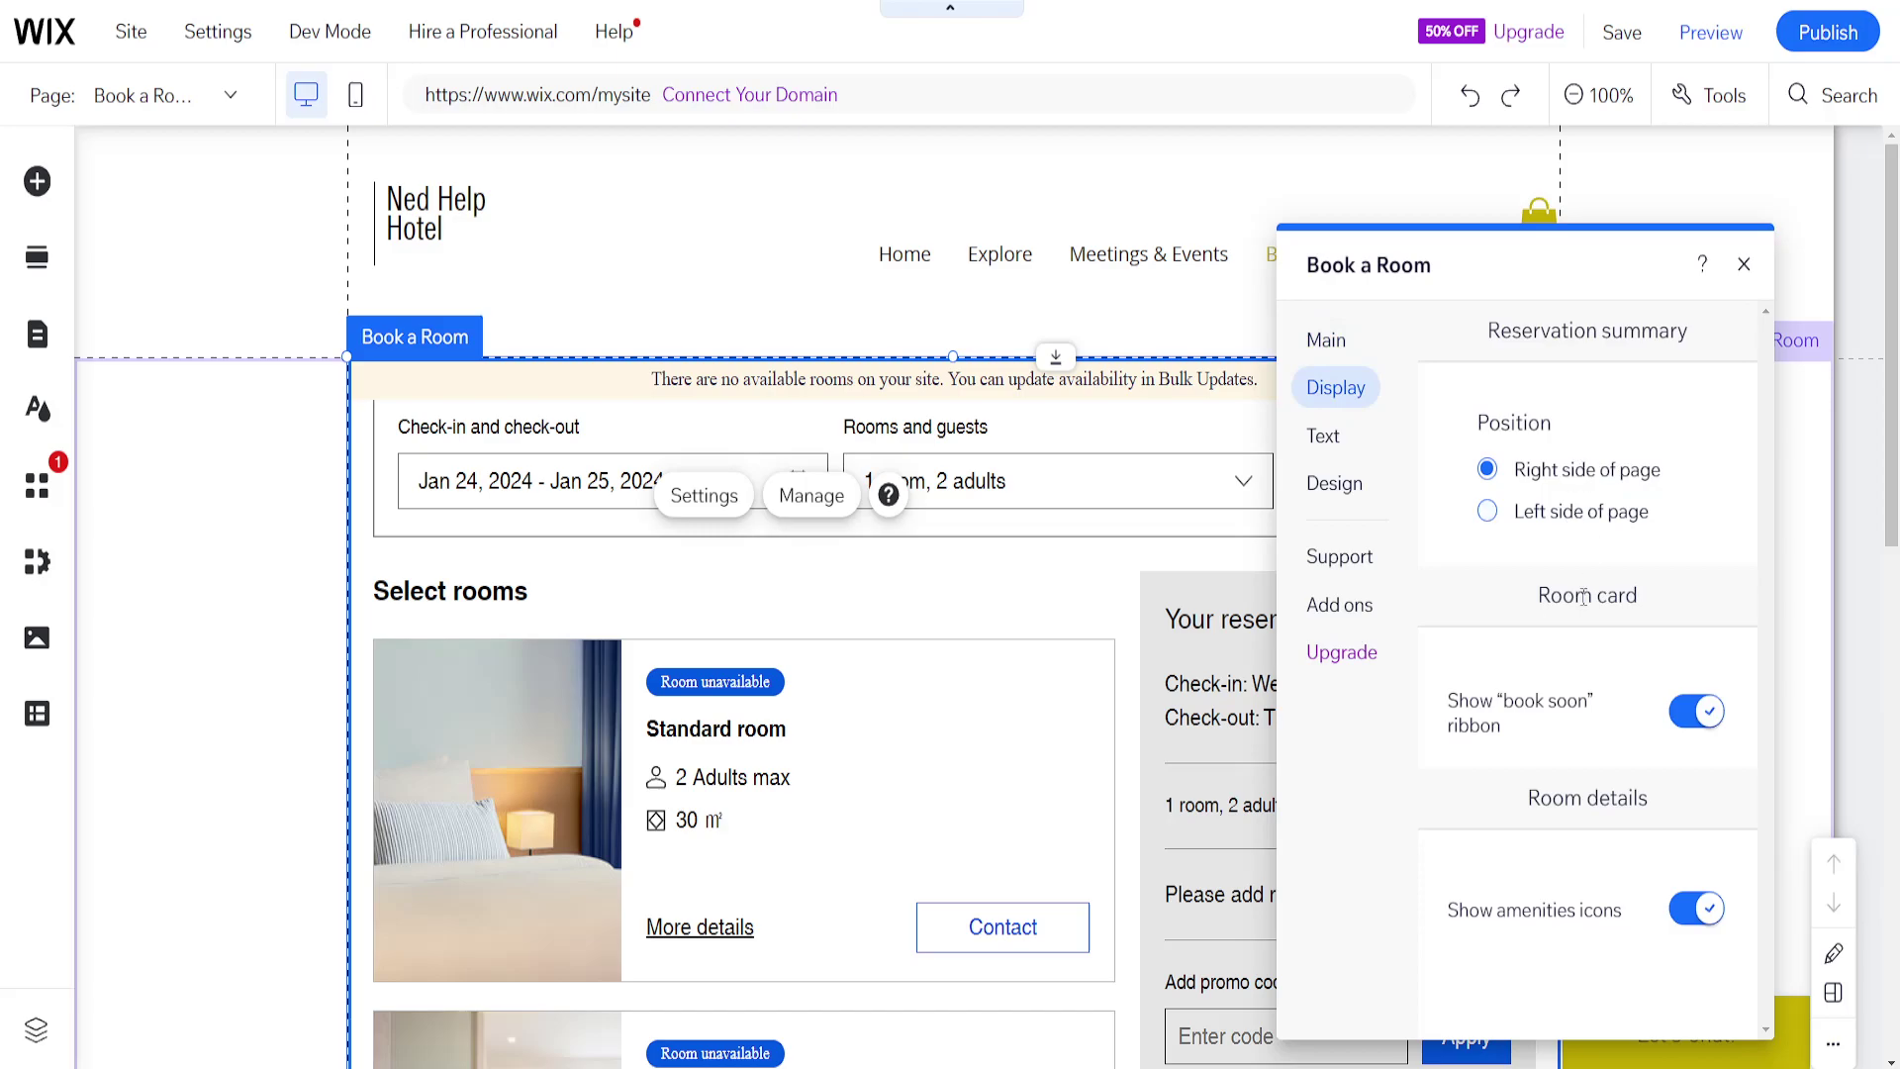
left_click(1324, 438)
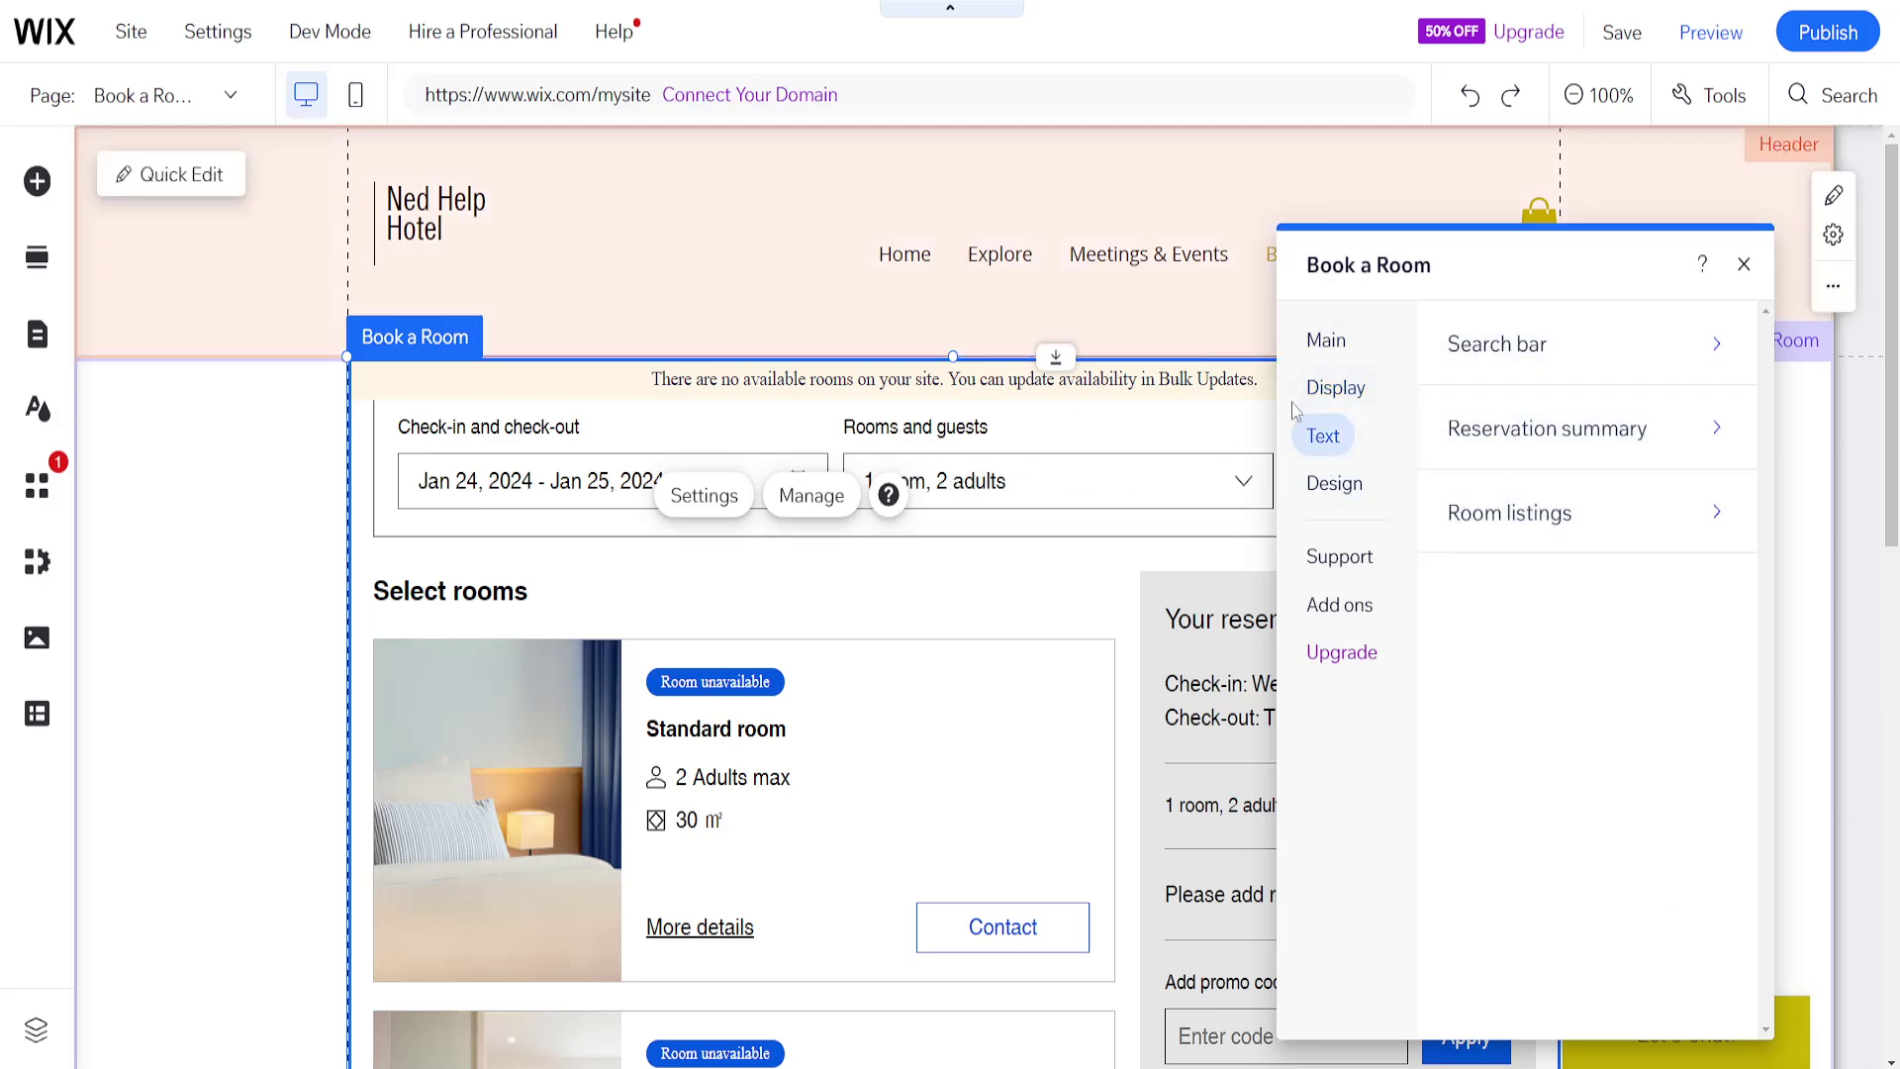
left_click(1345, 495)
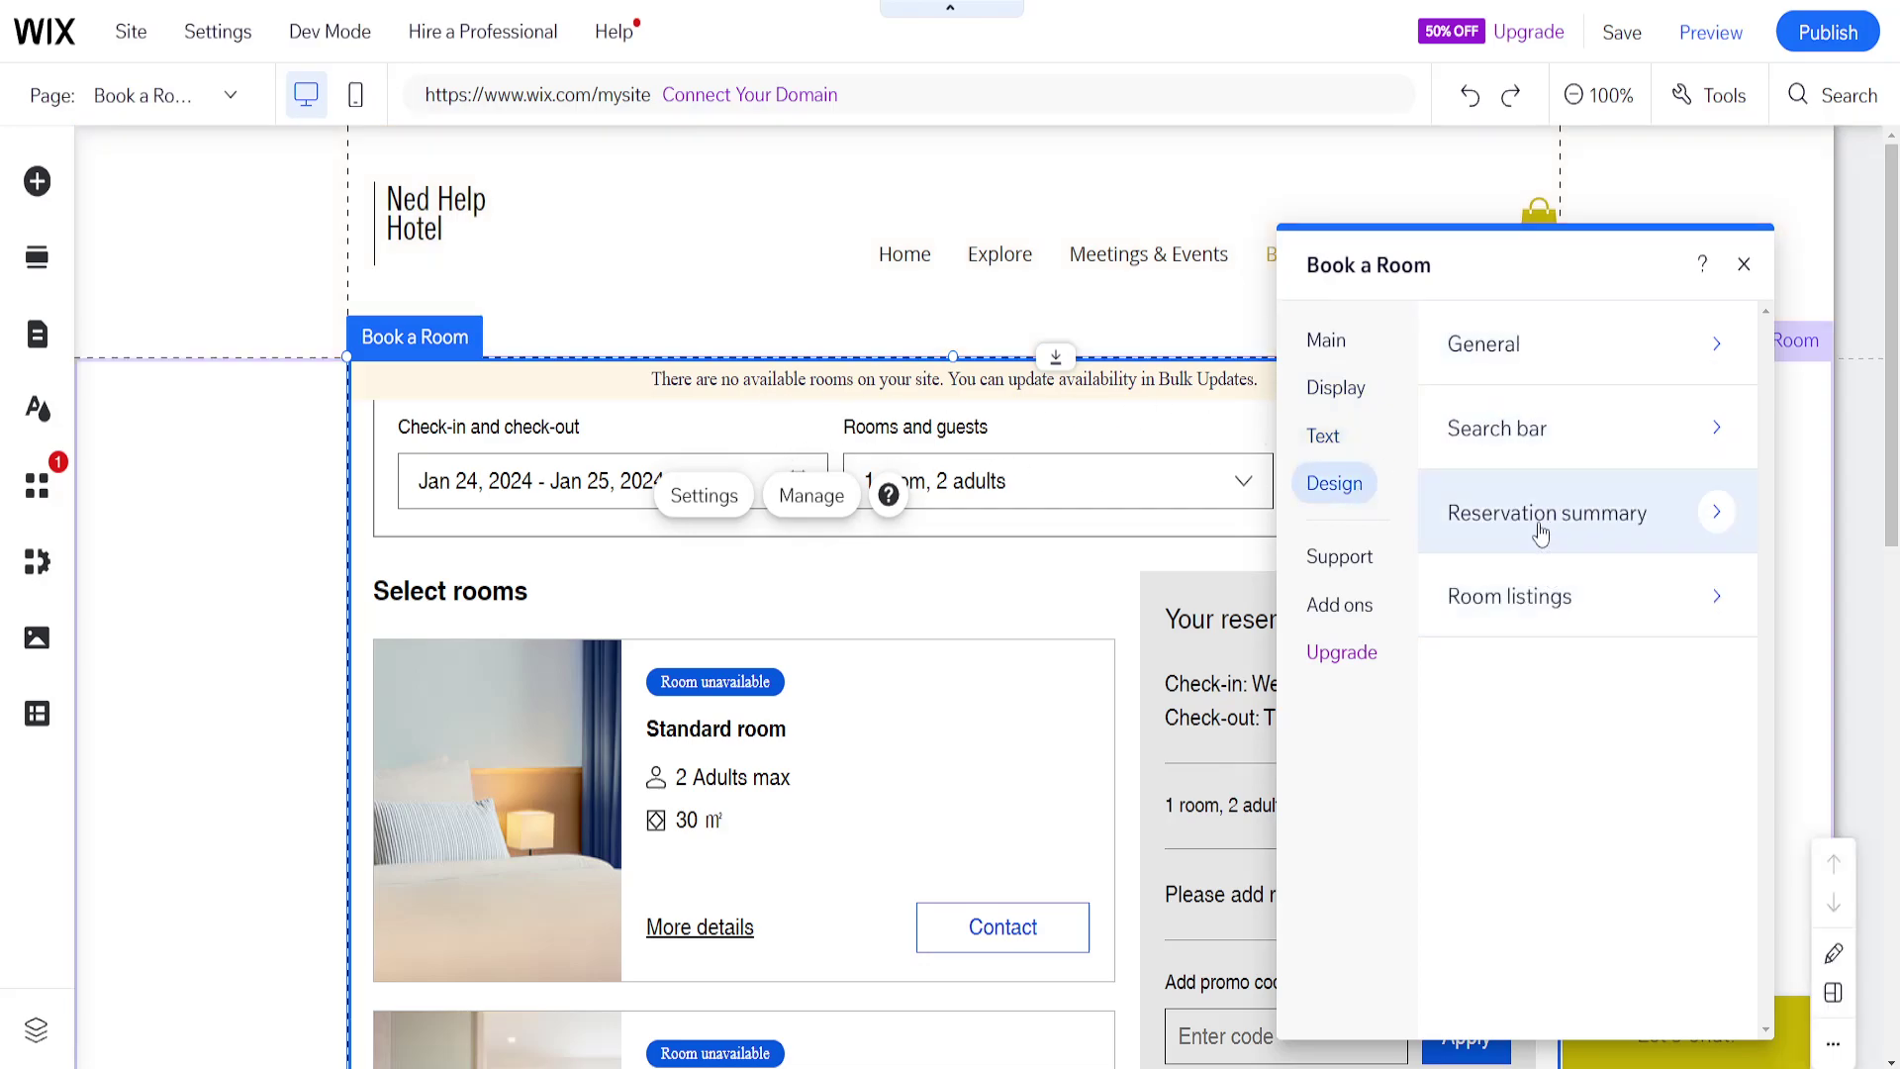
left_click(1605, 594)
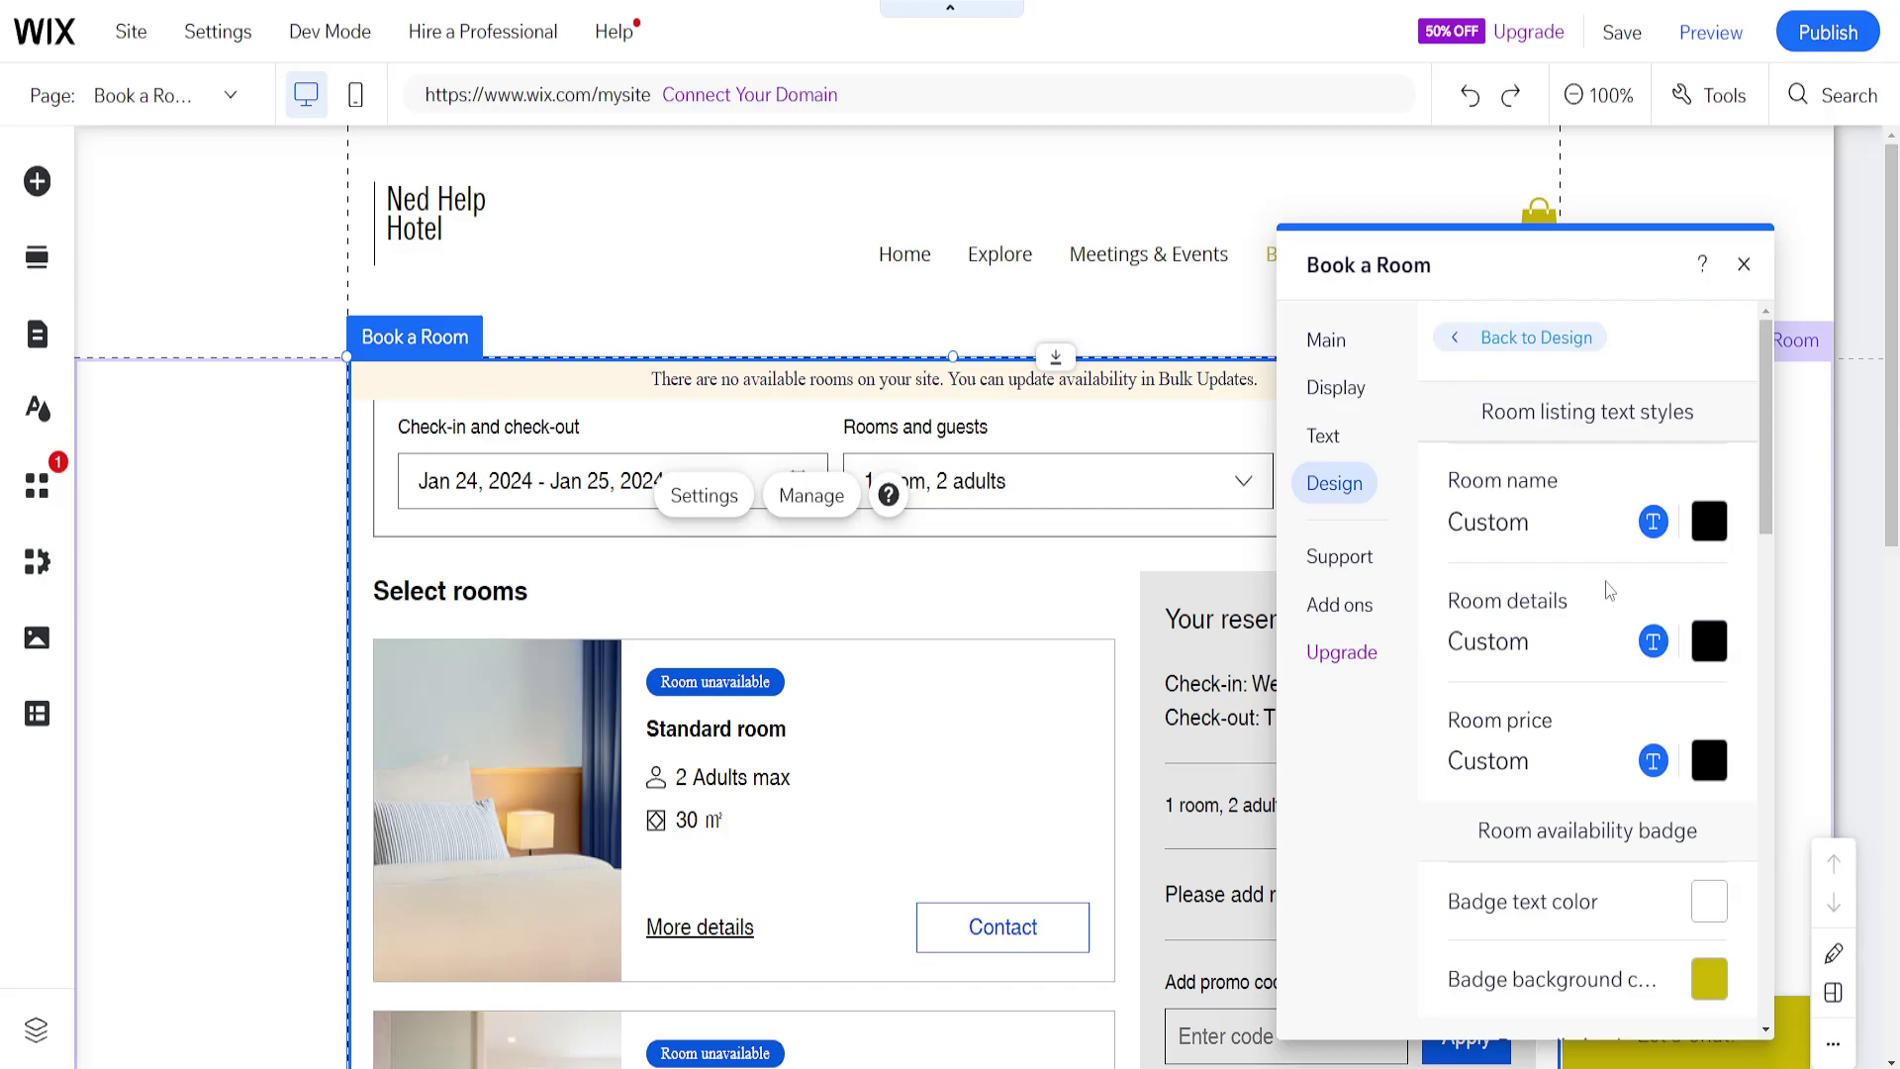
left_click(1708, 529)
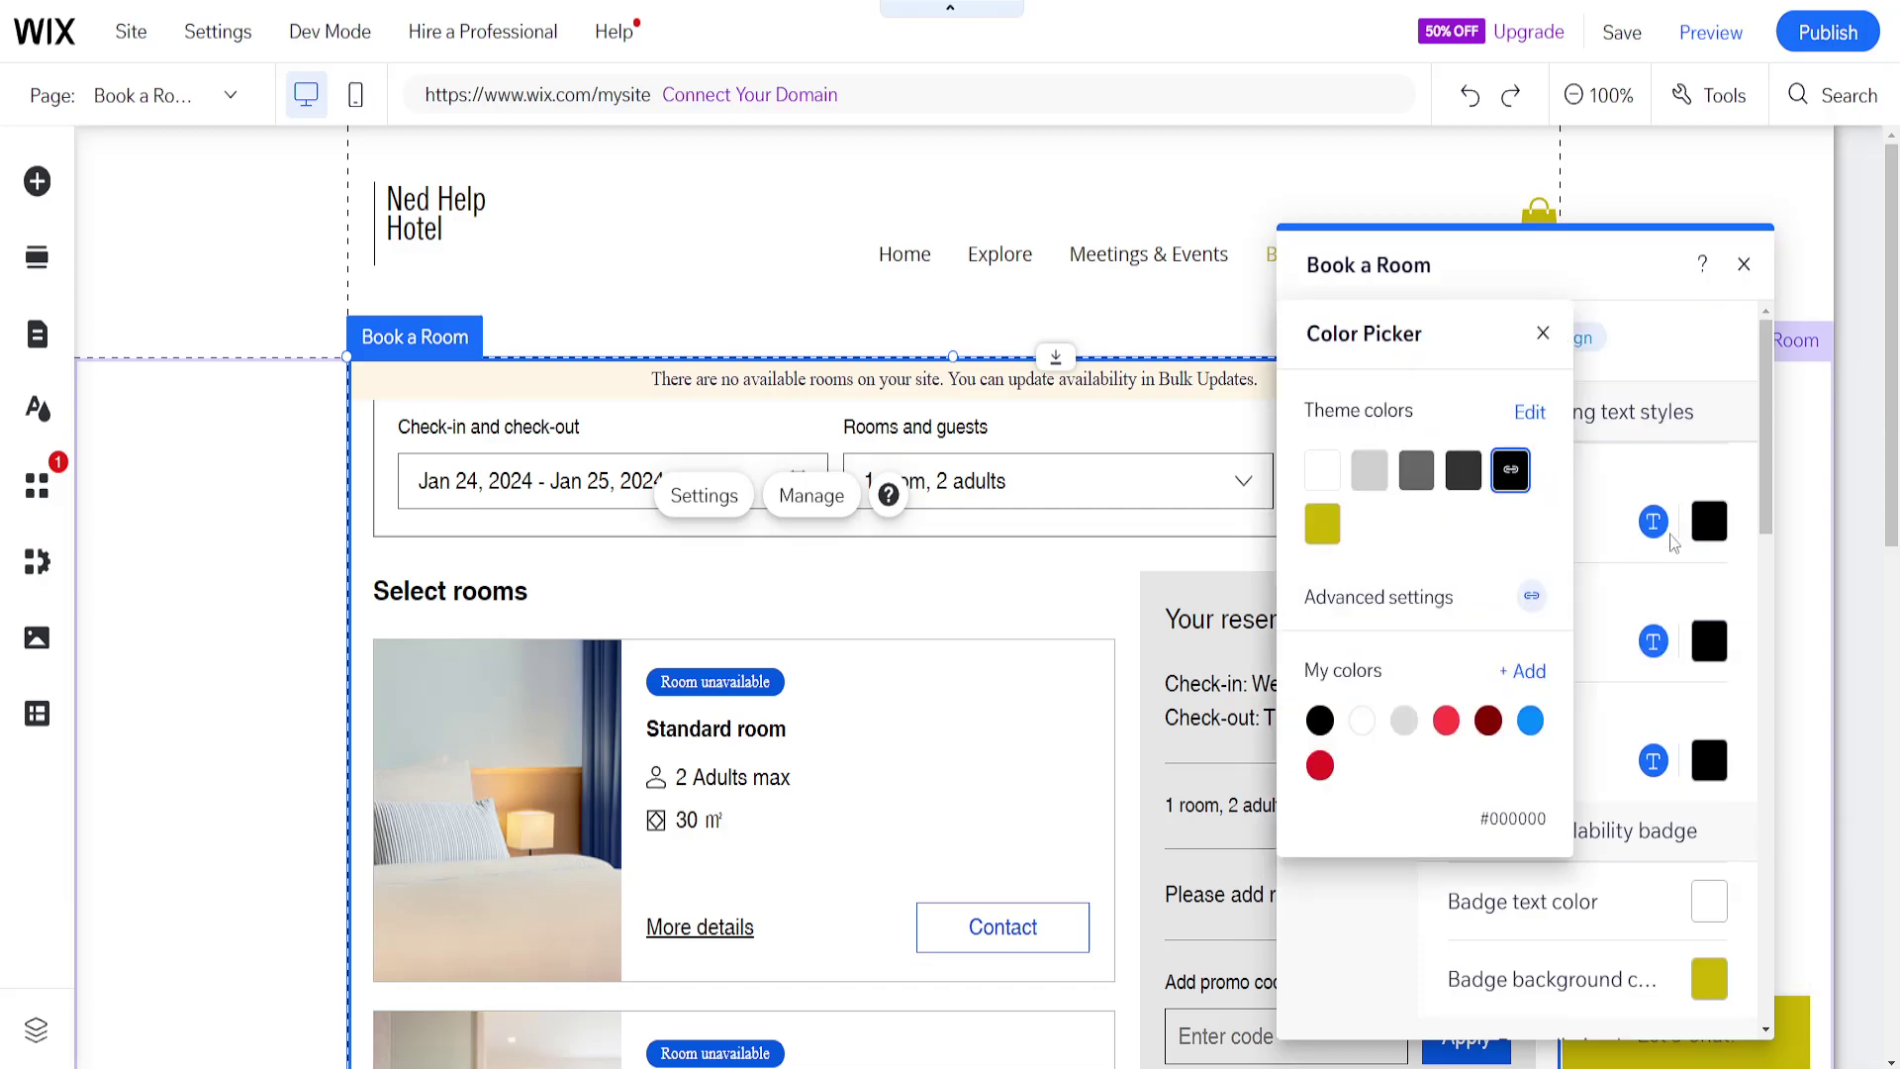
left_click(1446, 721)
left_click(1403, 722)
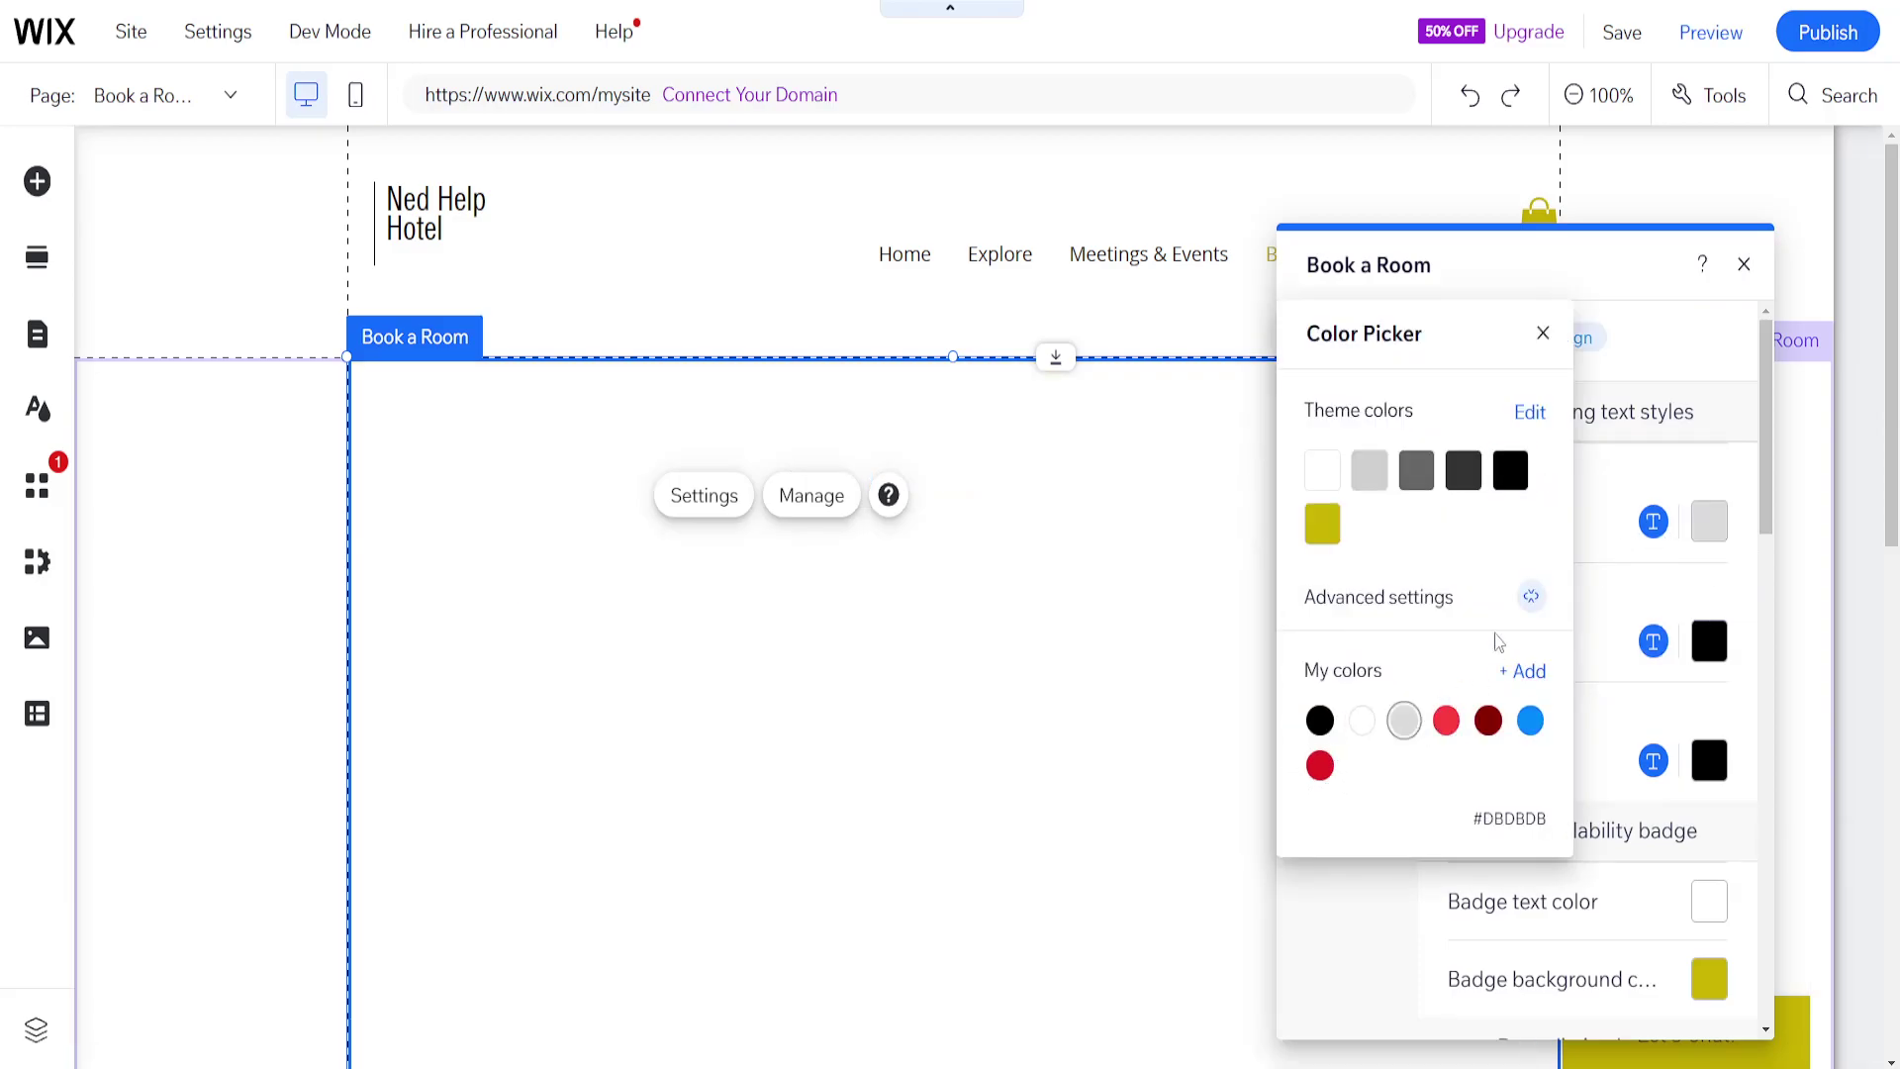
left_click(1743, 267)
left_click(1743, 268)
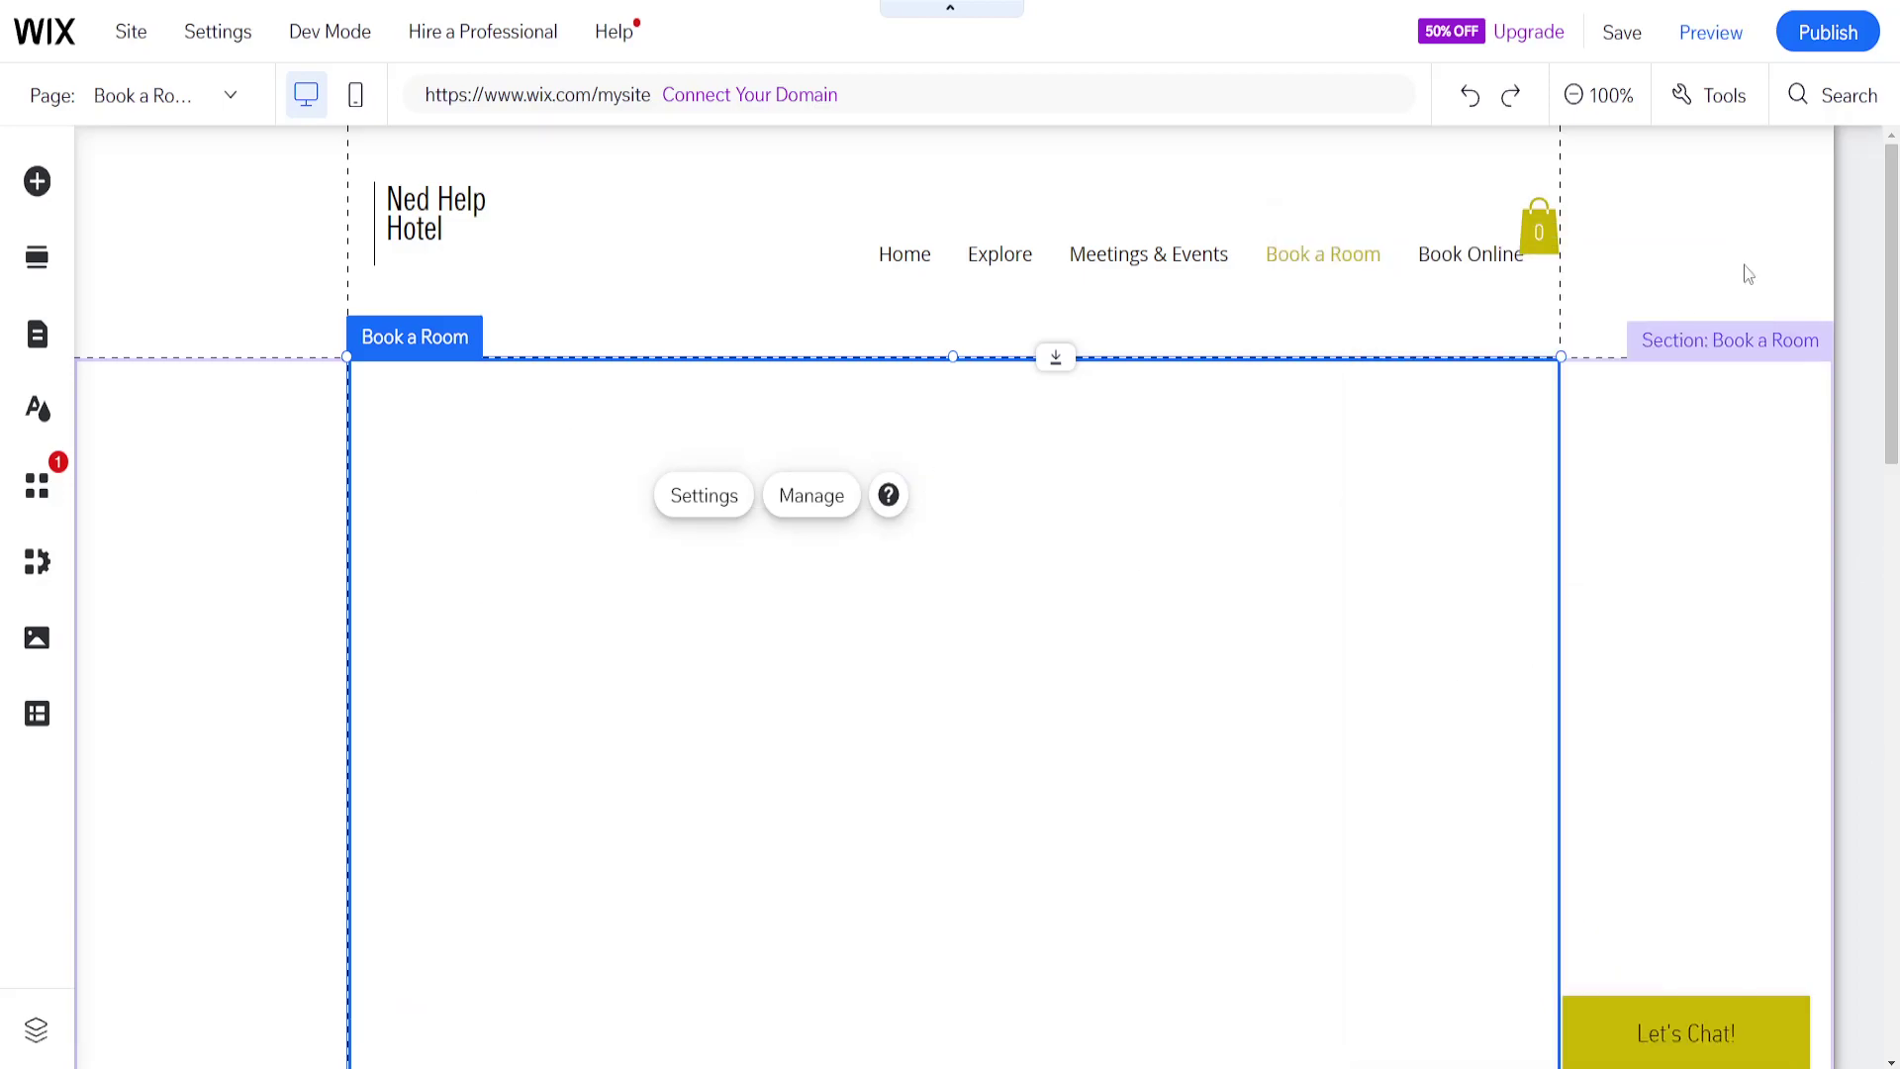